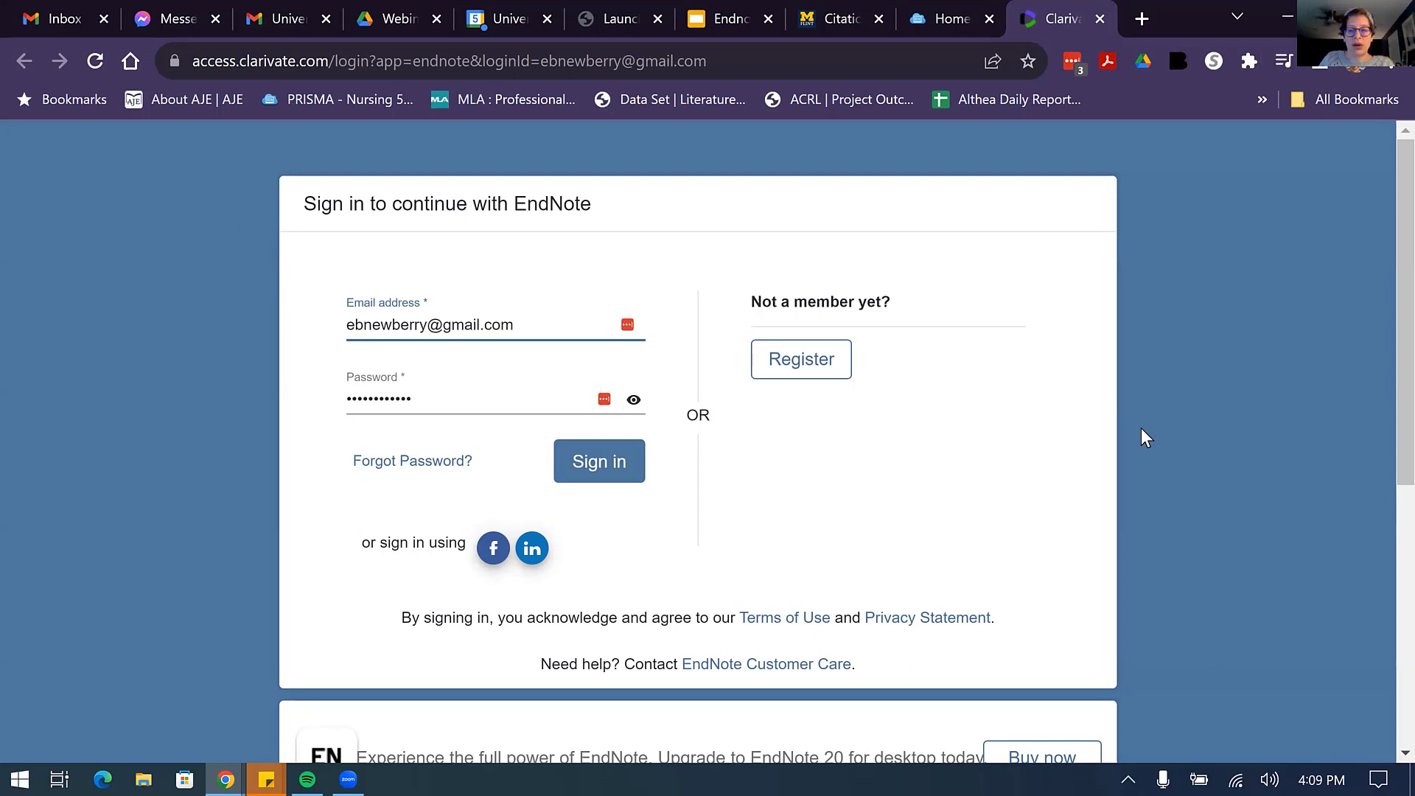
View the fields of the new-account registration form and return to the sign-in page.
click(810, 360)
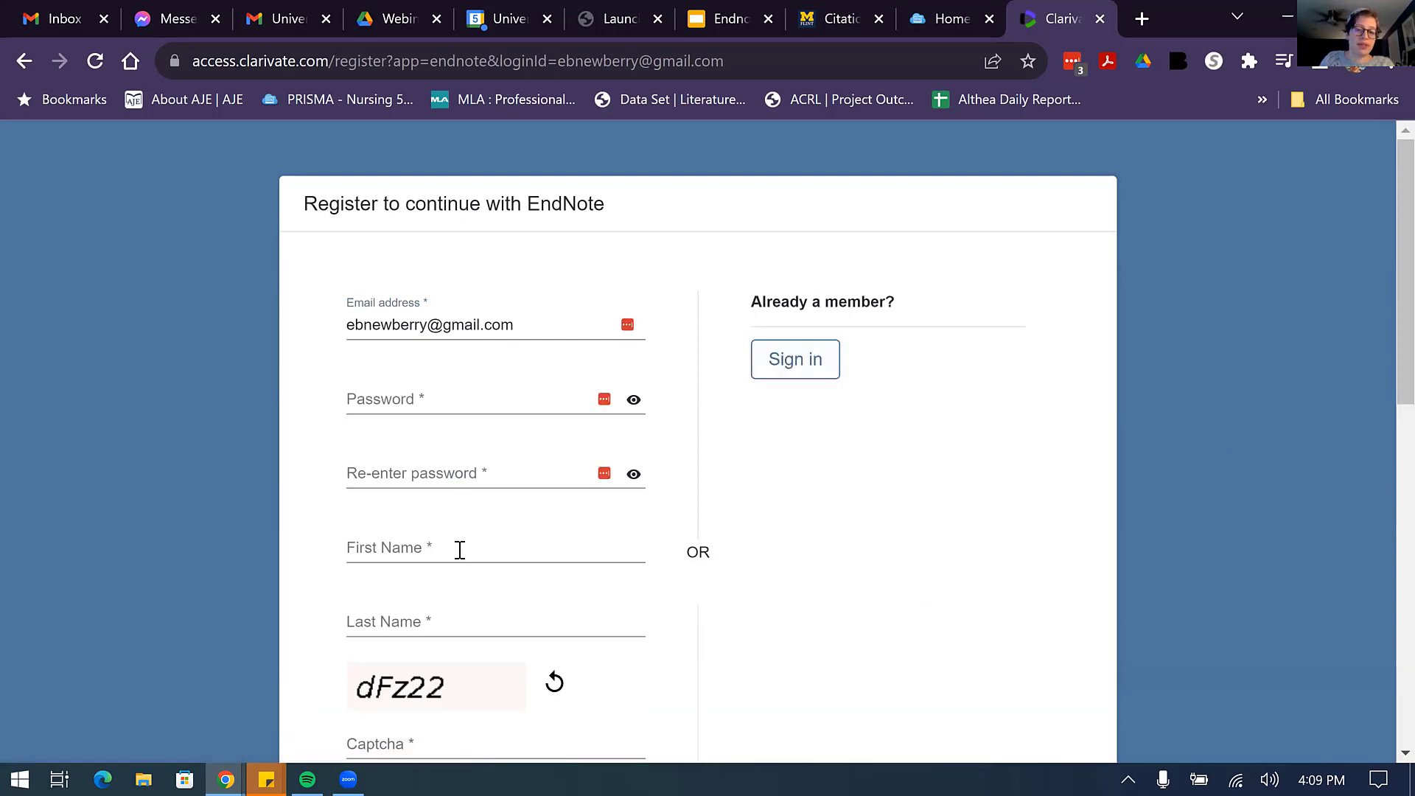
scroll(453, 644, down, 2)
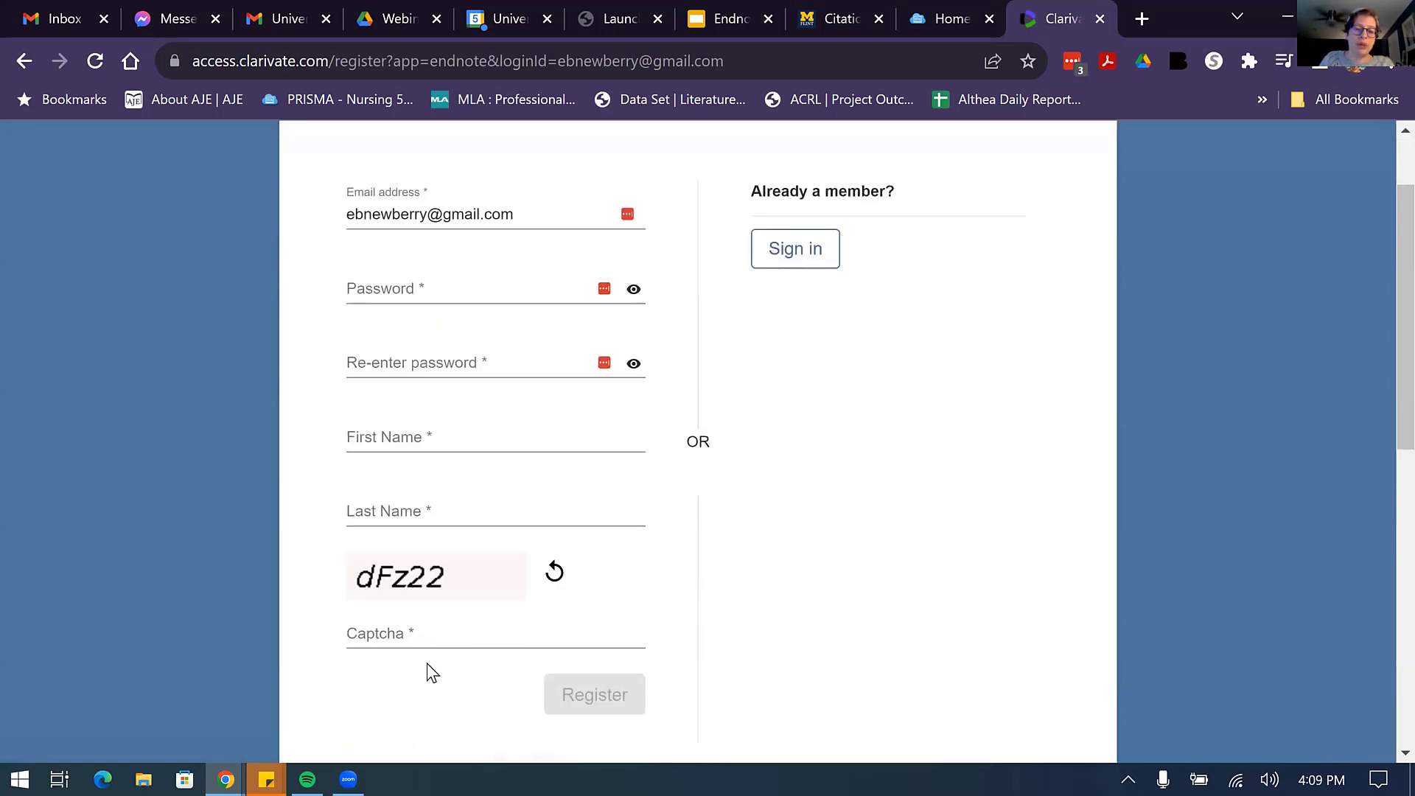
scroll(807, 631, up, 2)
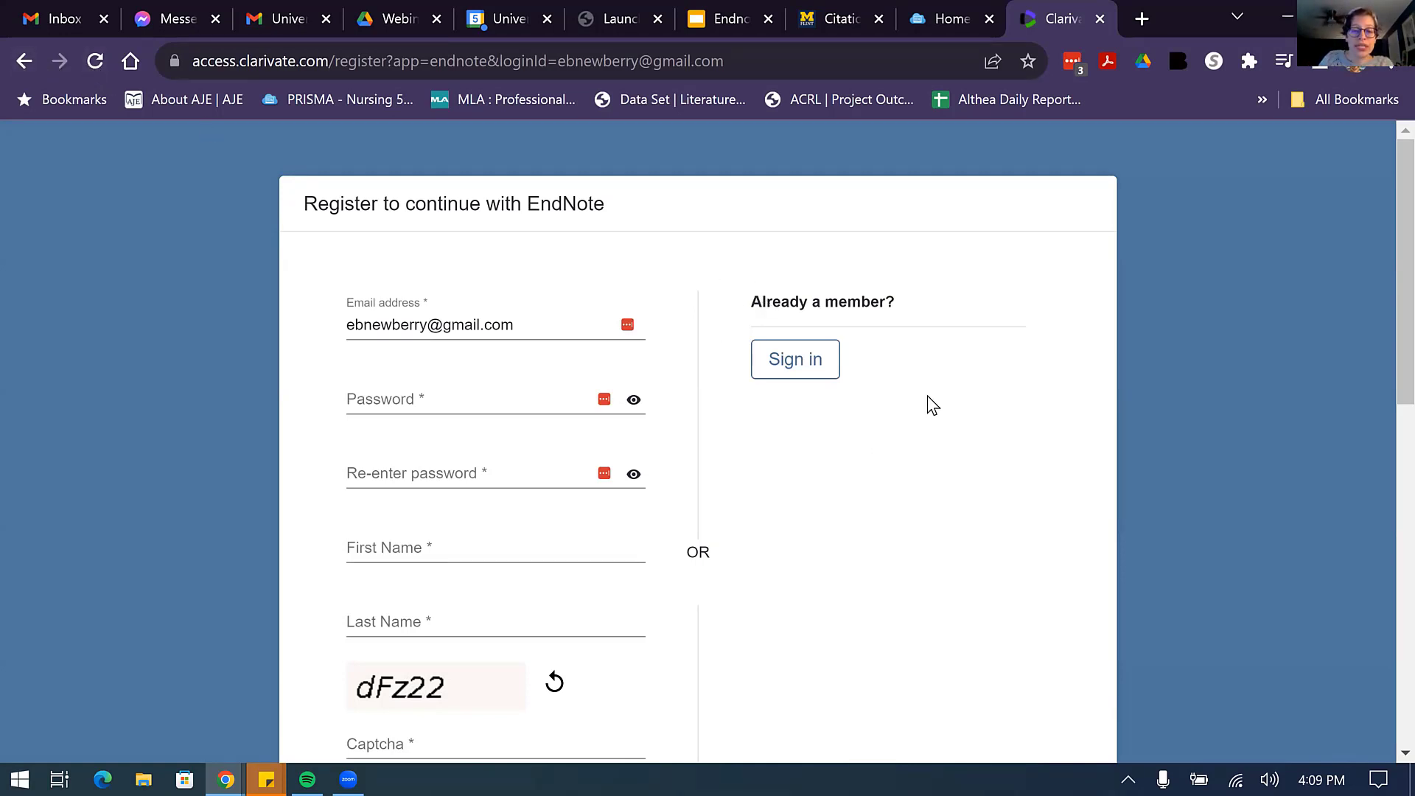
click(24, 64)
Fill in the e-mail and password from the saved university account and sign in to EndNote.
click(627, 327)
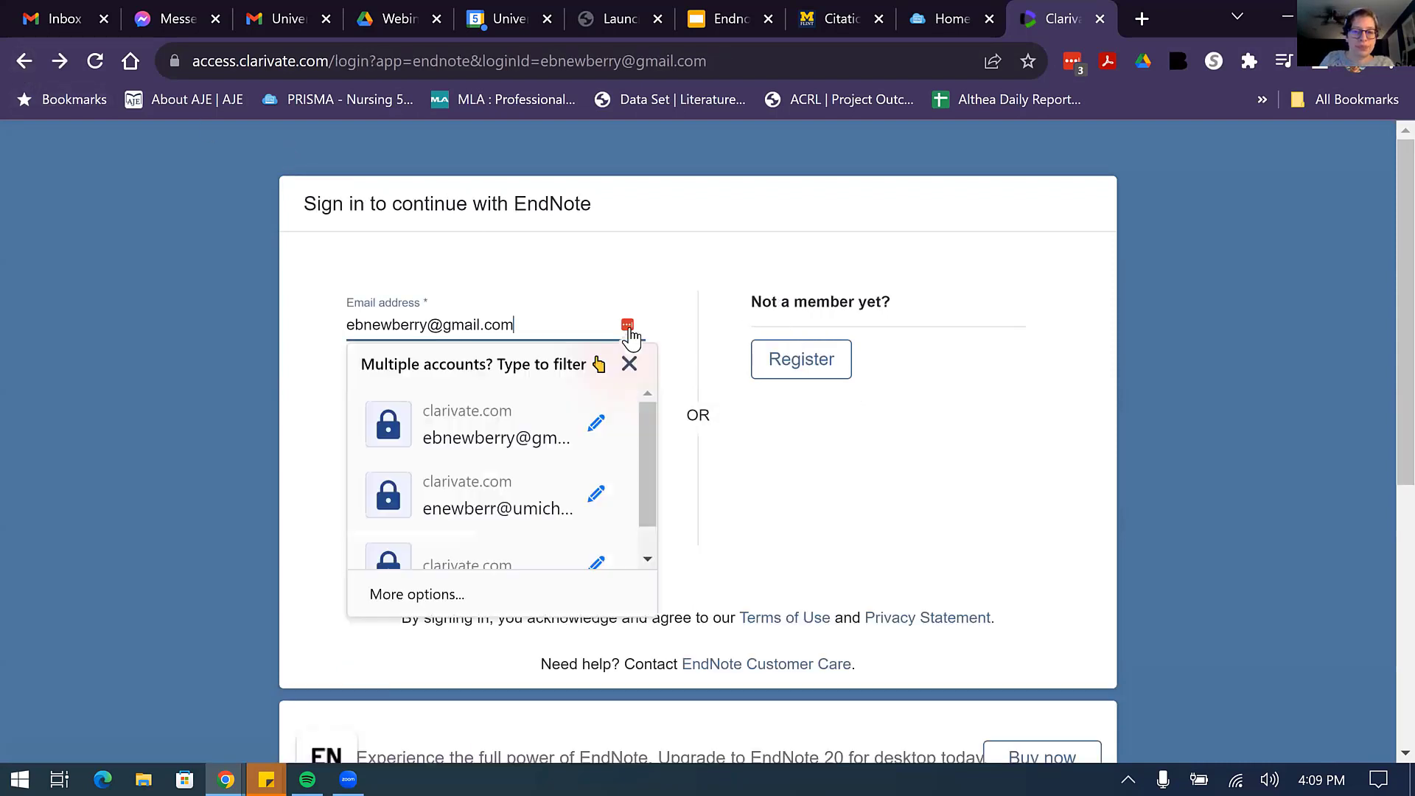
click(468, 498)
click(585, 465)
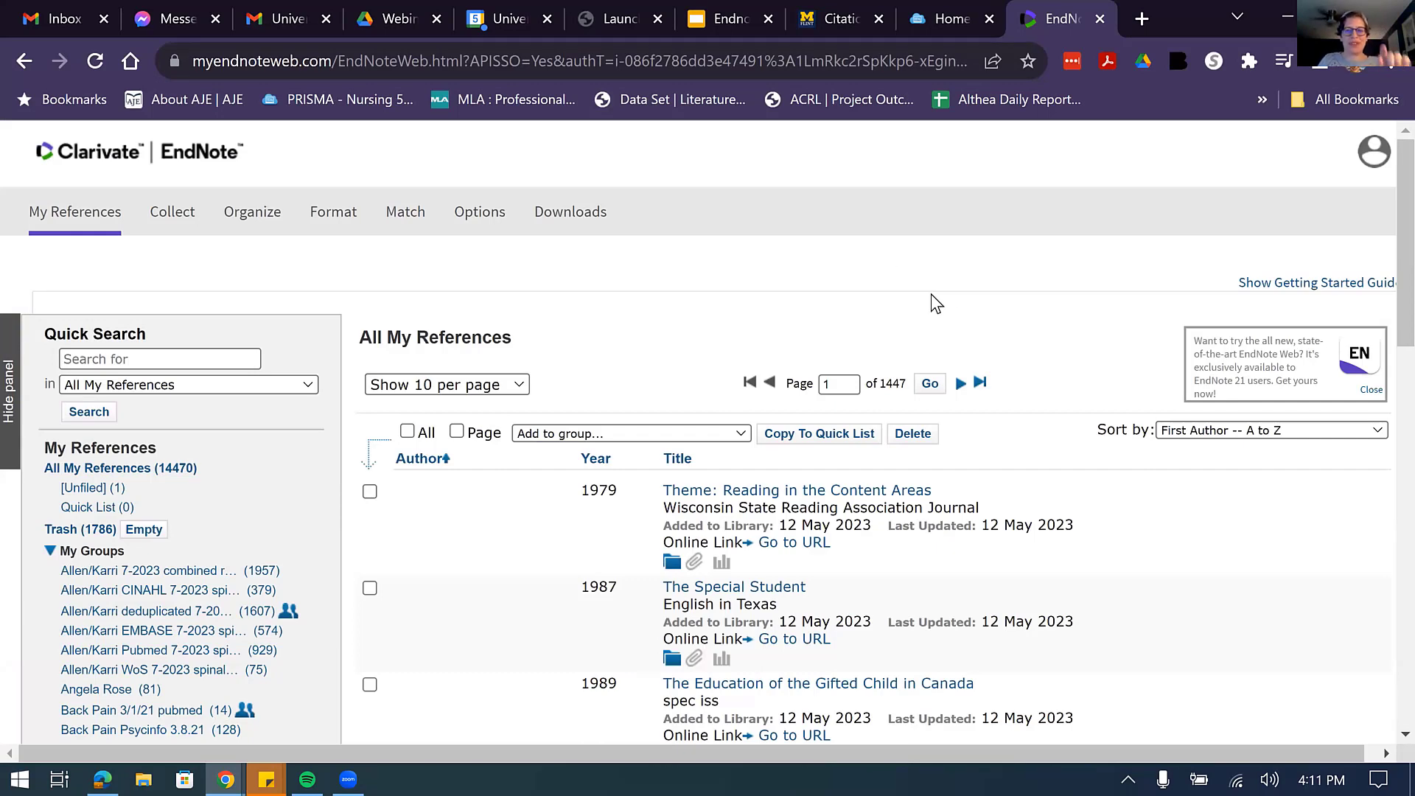
Look over the beginning of the reference library and close the mail tab that is playing sound.
scroll(1032, 297, down, 1)
scroll(1074, 379, down, 1)
scroll(1074, 379, up, 2)
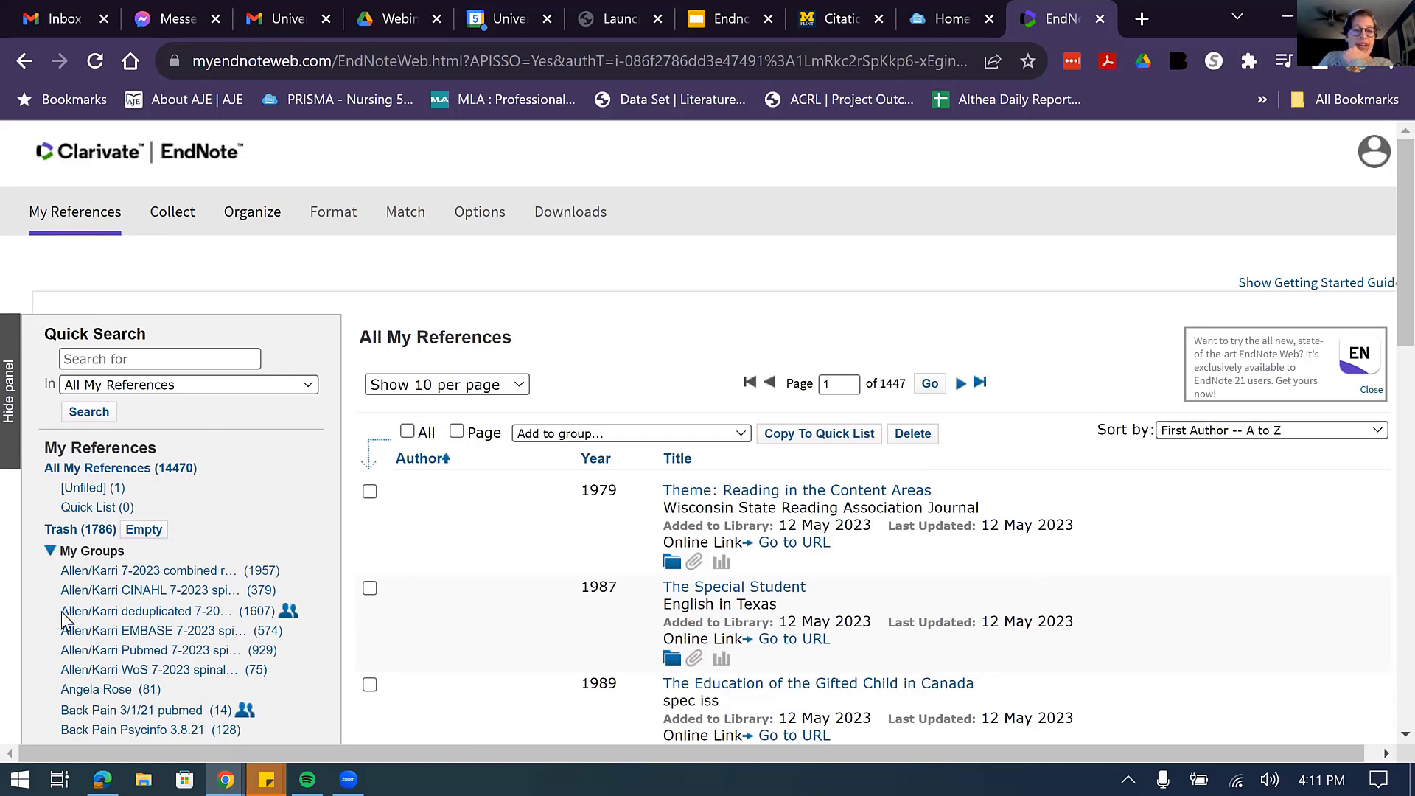
scroll(234, 483, down, 1)
scroll(234, 483, down, 1)
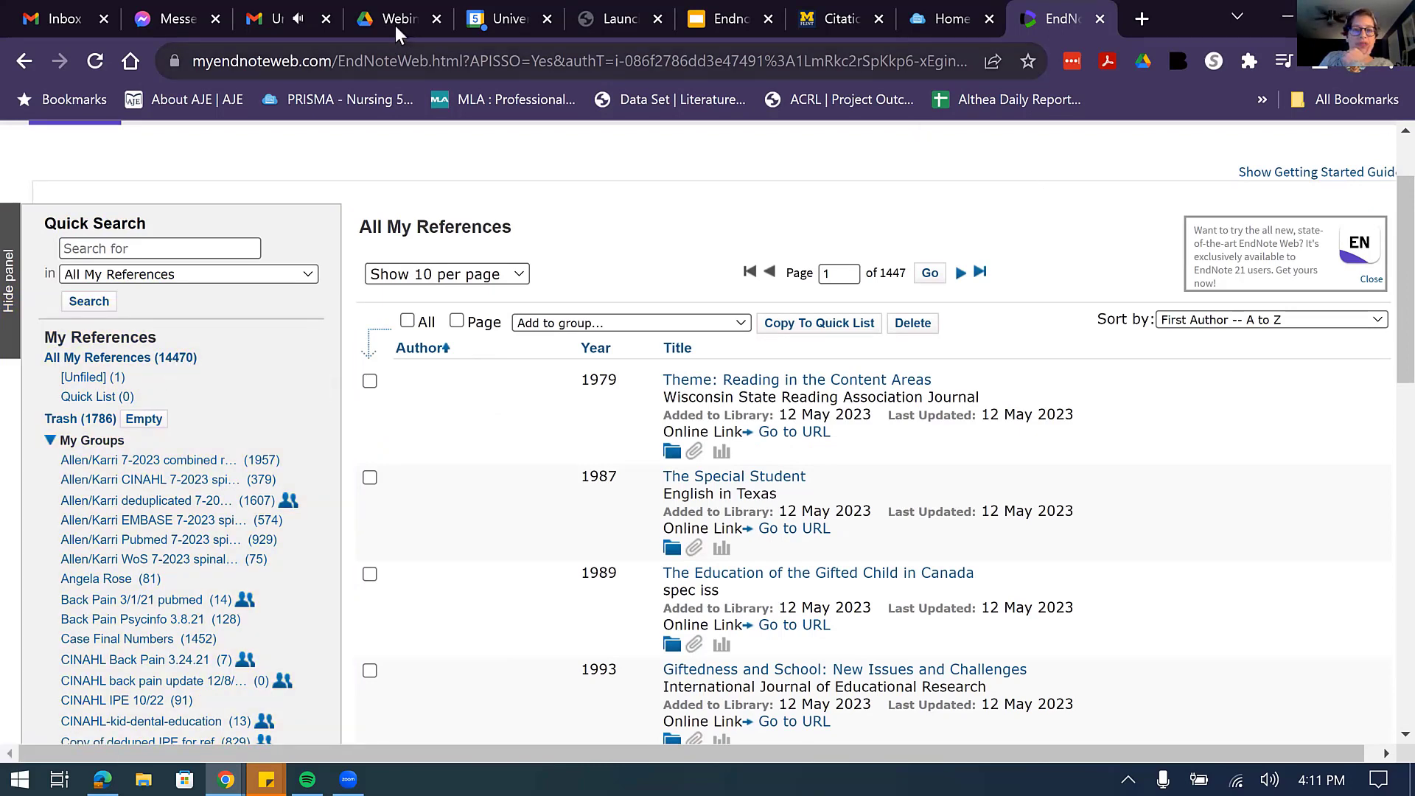
click(326, 19)
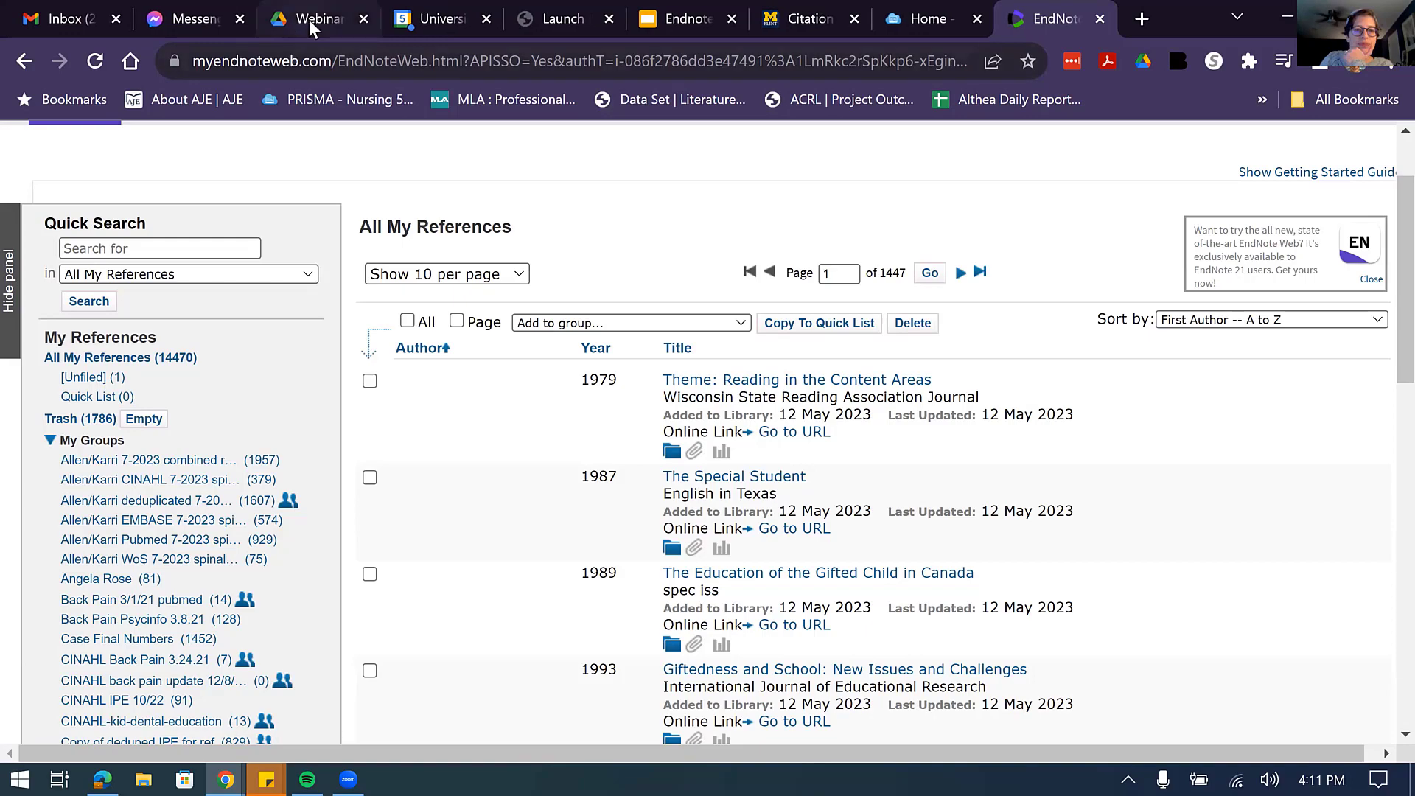
Look through the whole list of reference groups, from My Groups down to Groups Shared by Others.
scroll(138, 467, down, 5)
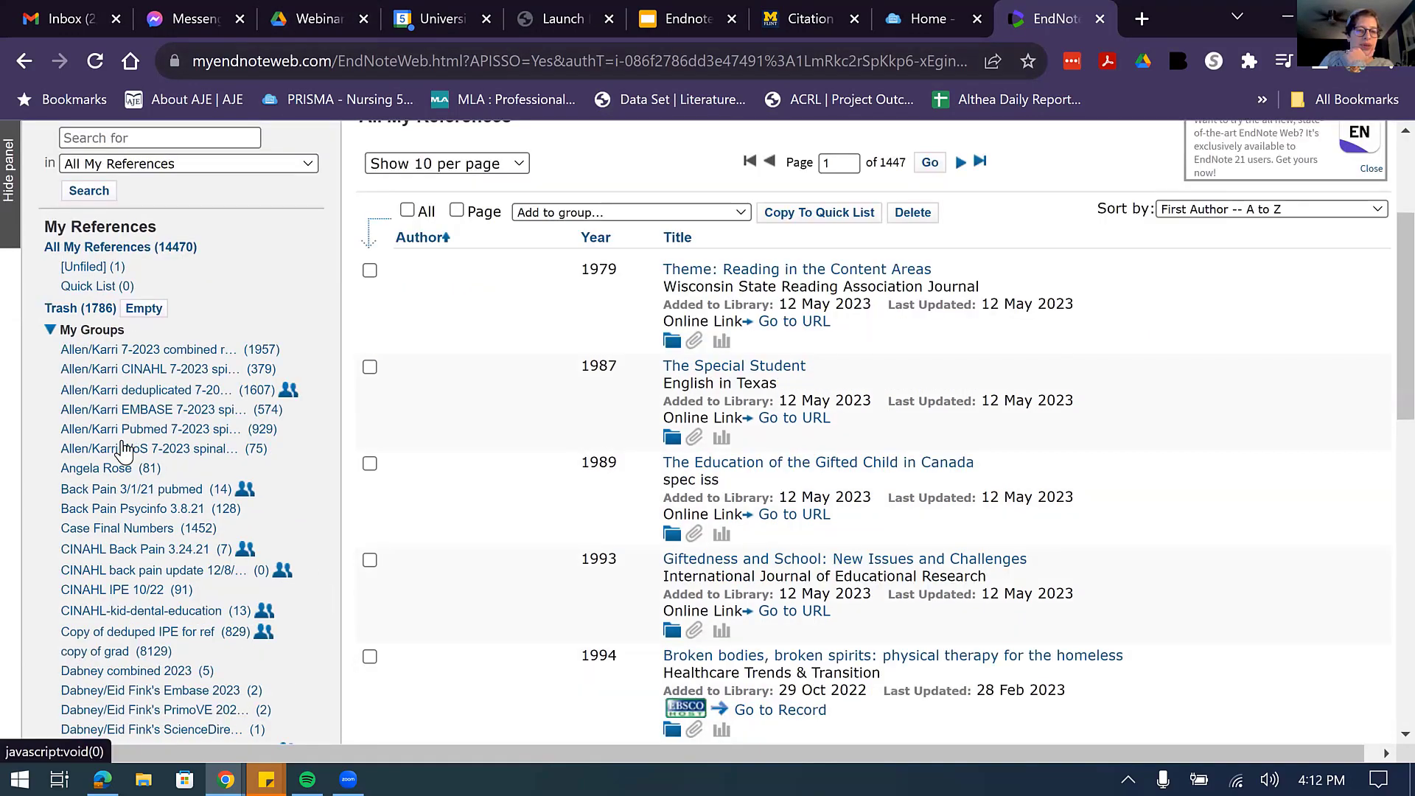
scroll(126, 454, down, 1)
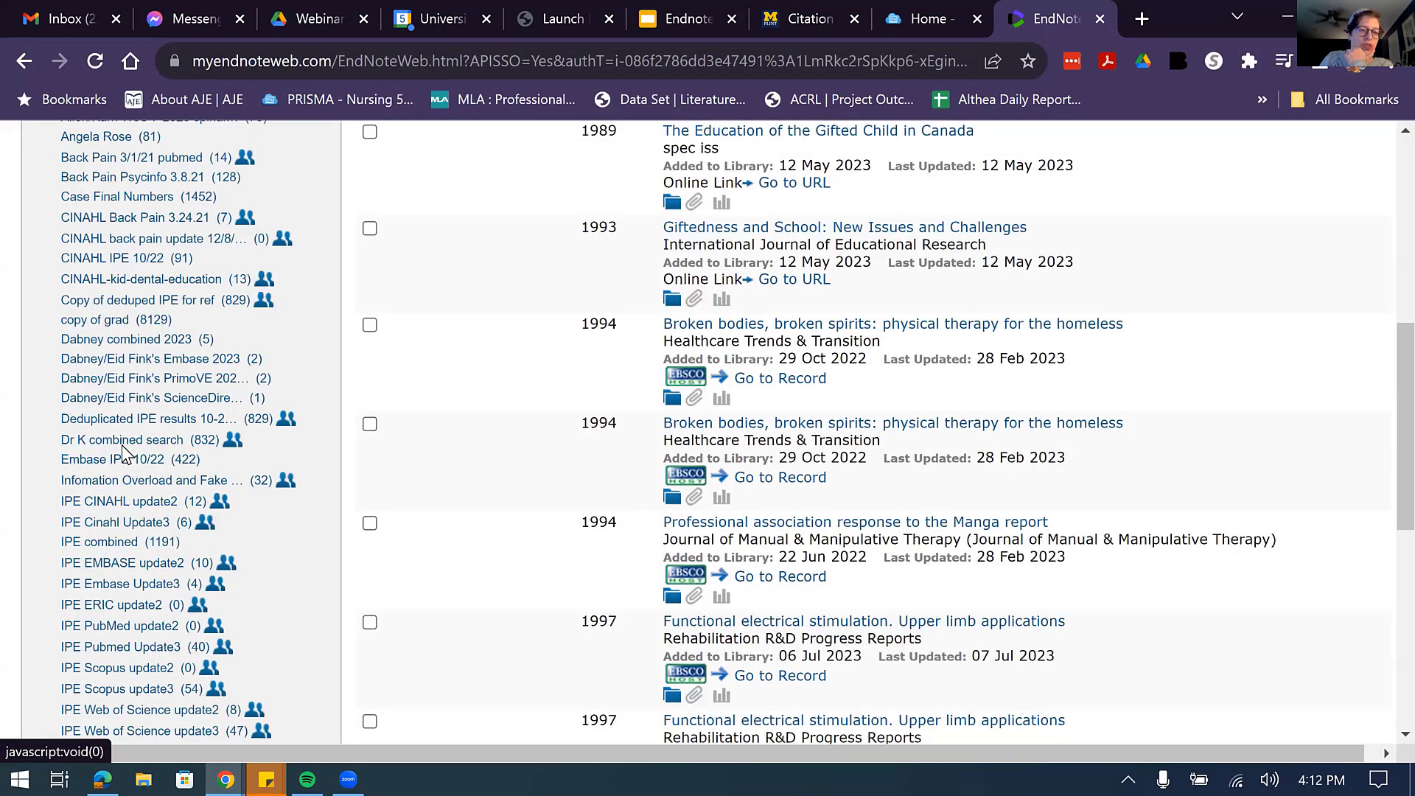
scroll(125, 453, up, 4)
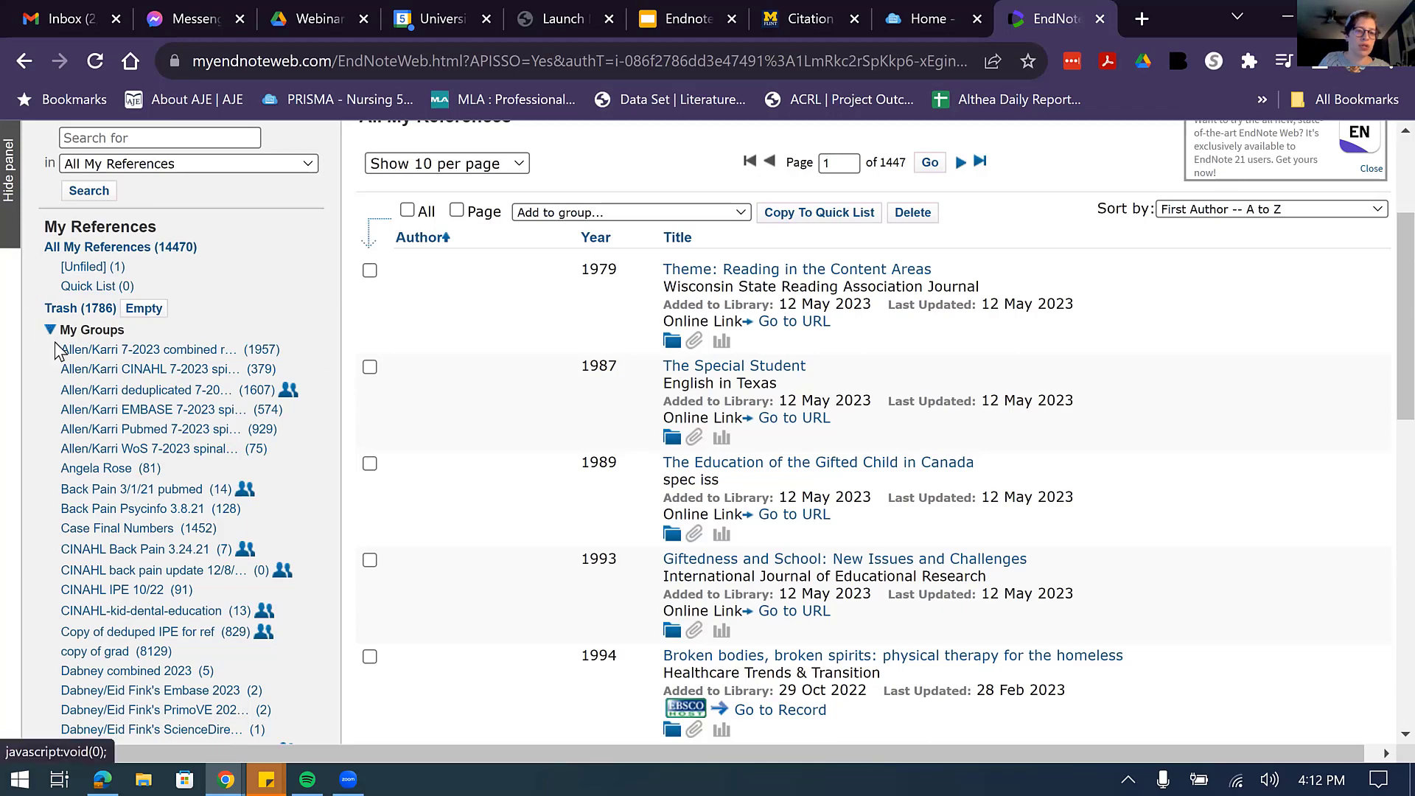
scroll(185, 372, down, 1)
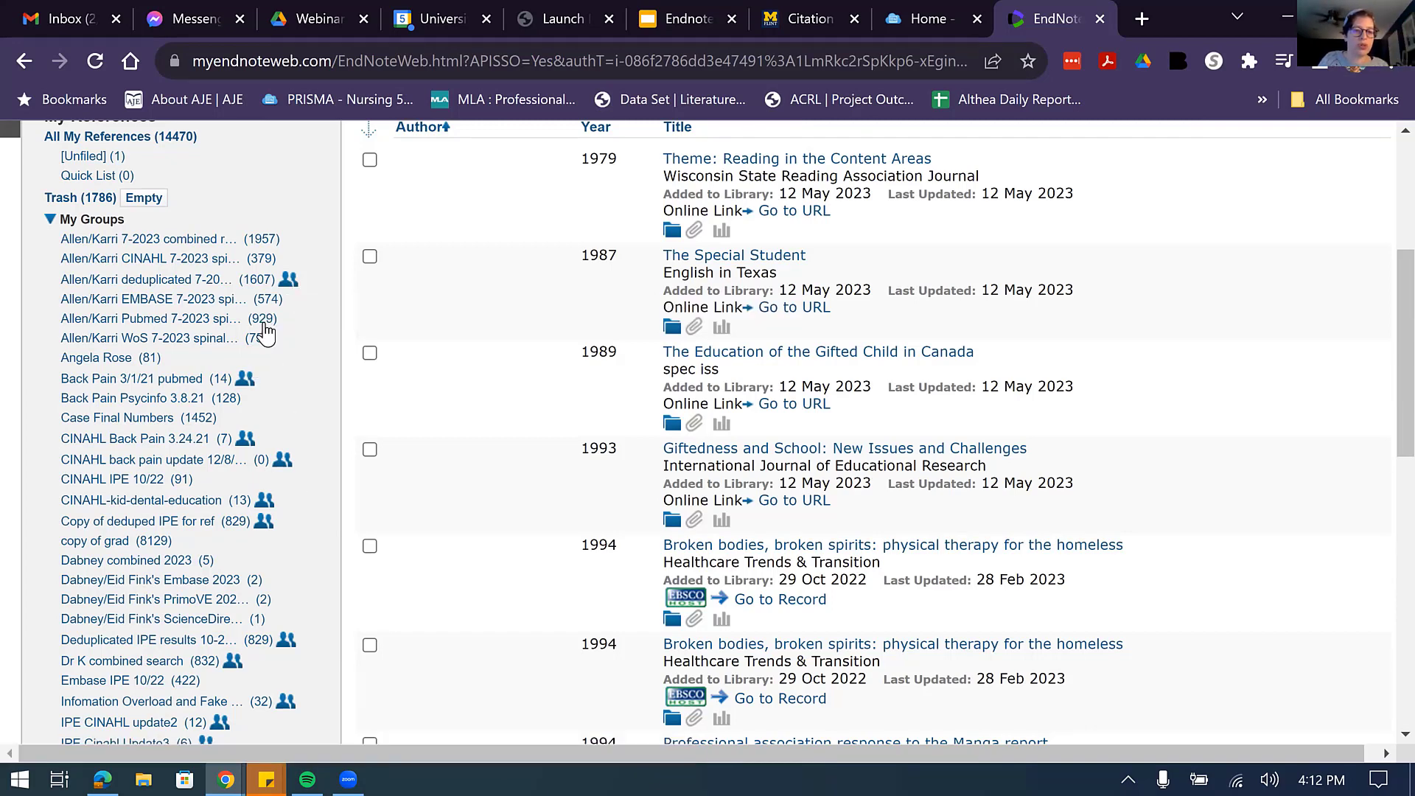
scroll(311, 392, down, 6)
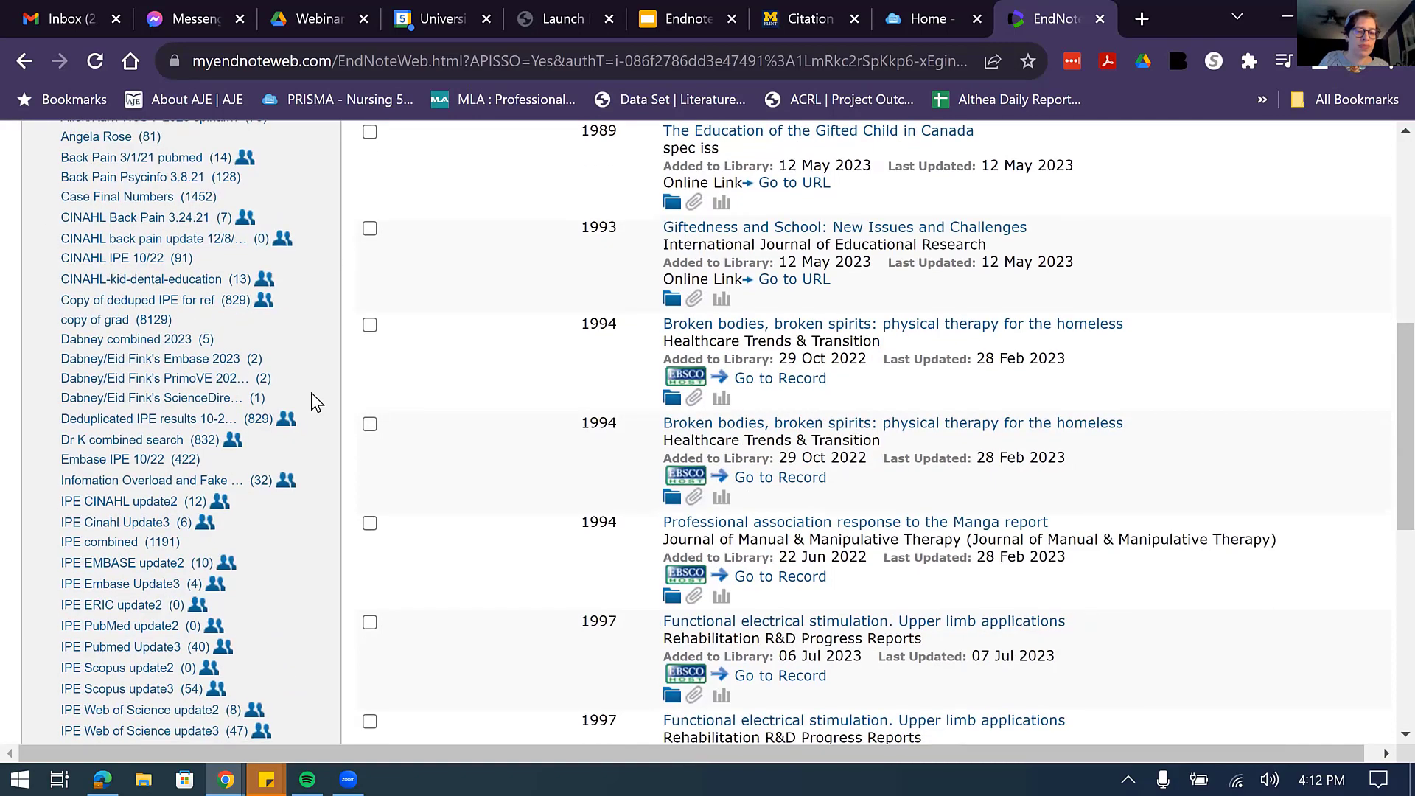
scroll(311, 392, down, 5)
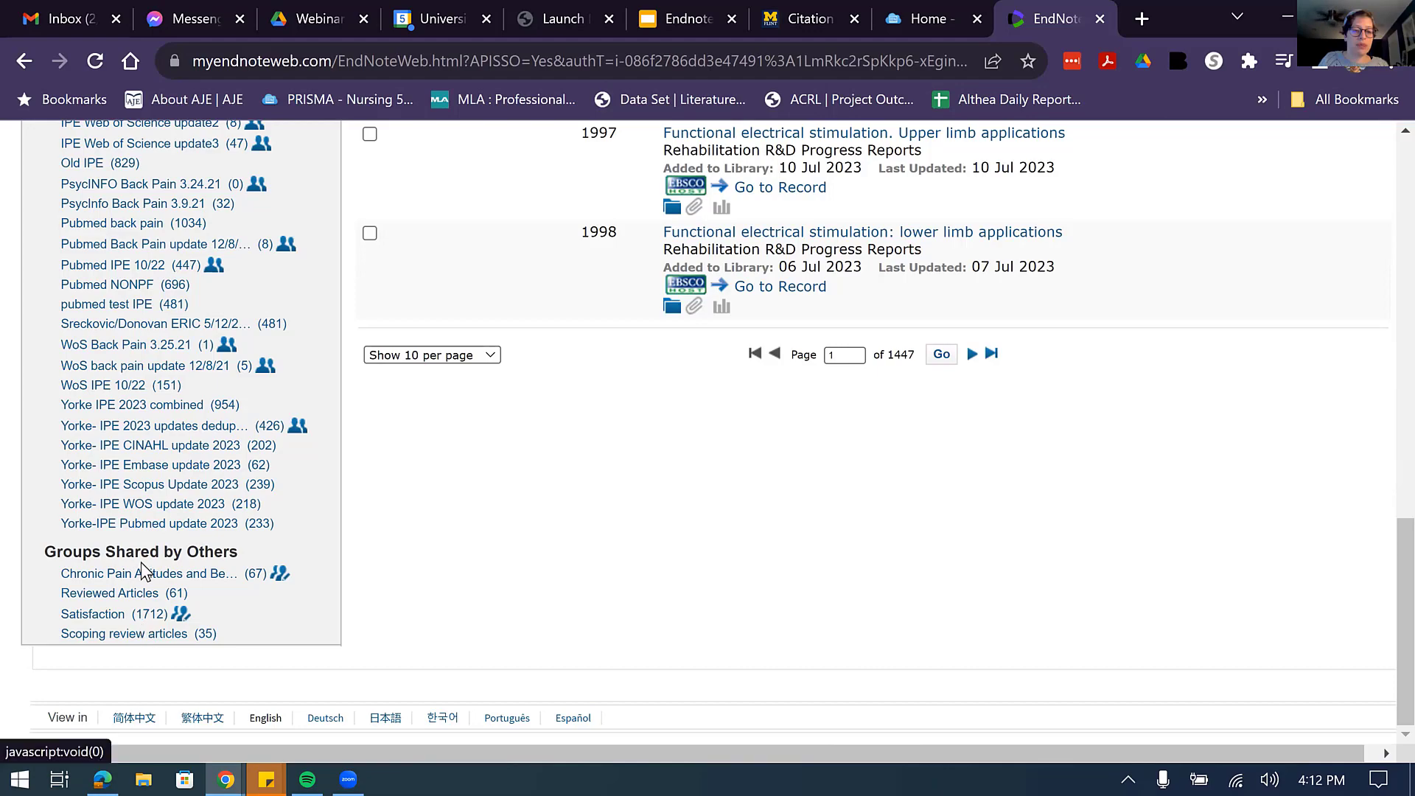
scroll(386, 619, up, 7)
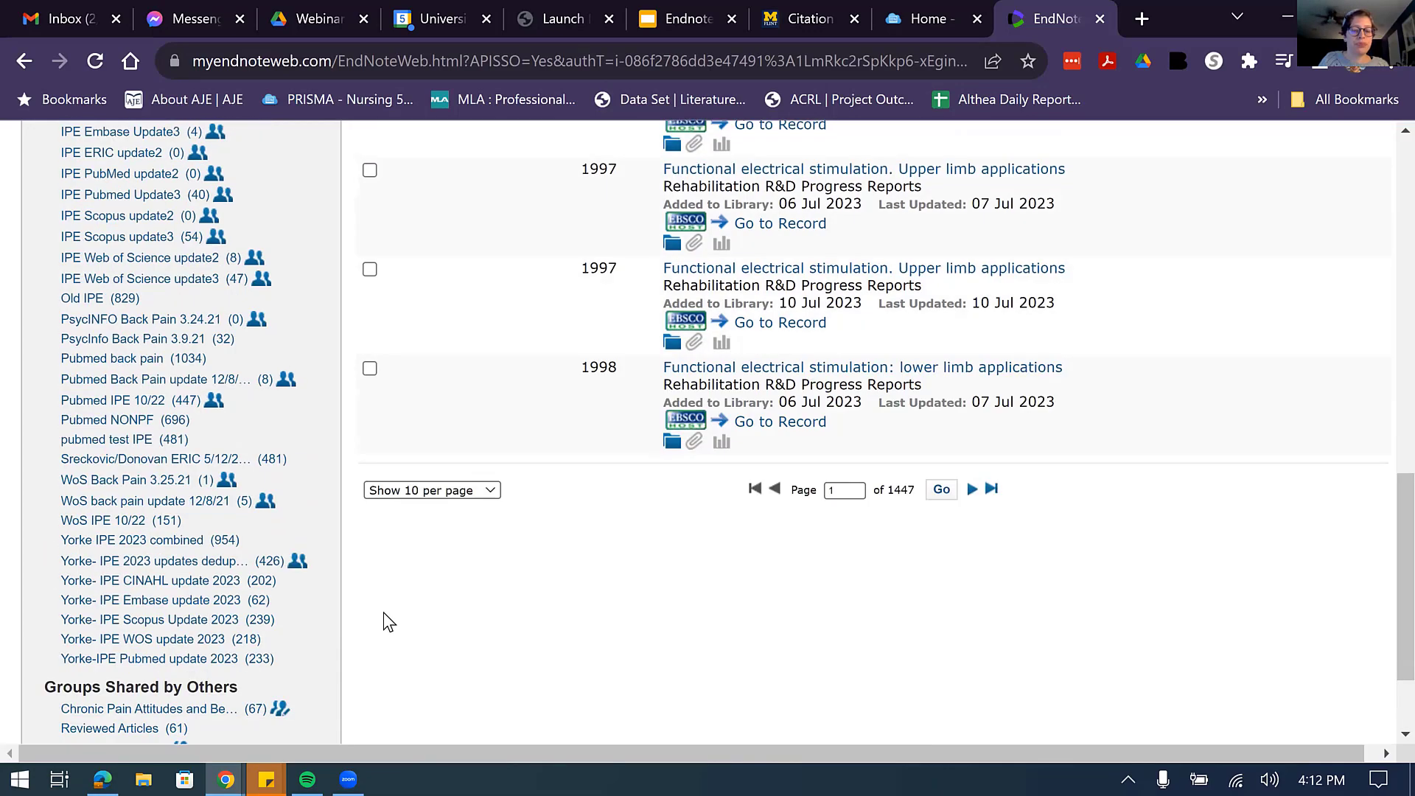
scroll(261, 442, up, 10)
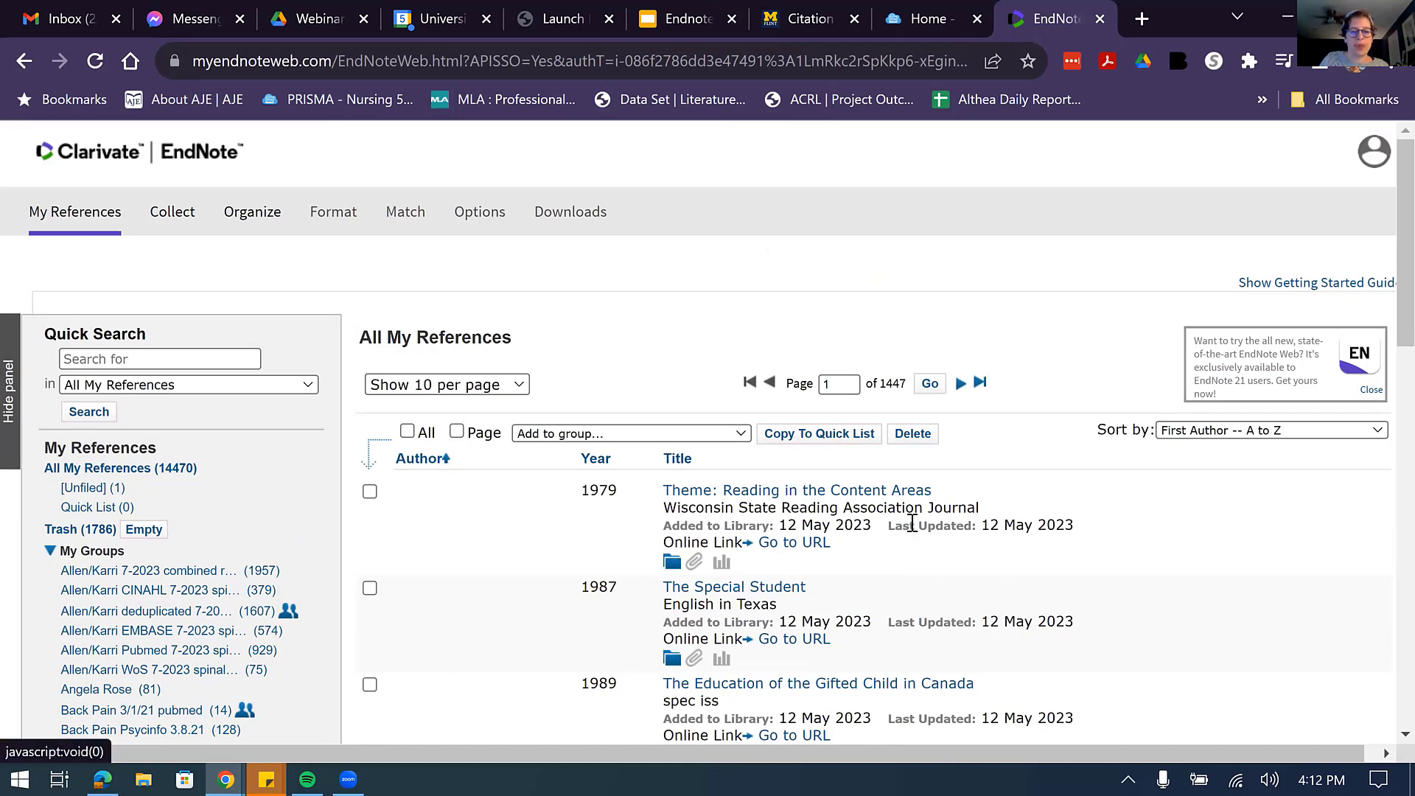
Open the CINAHL Back Pain 3.24.21 group and look through its references.
scroll(912, 524, down, 1)
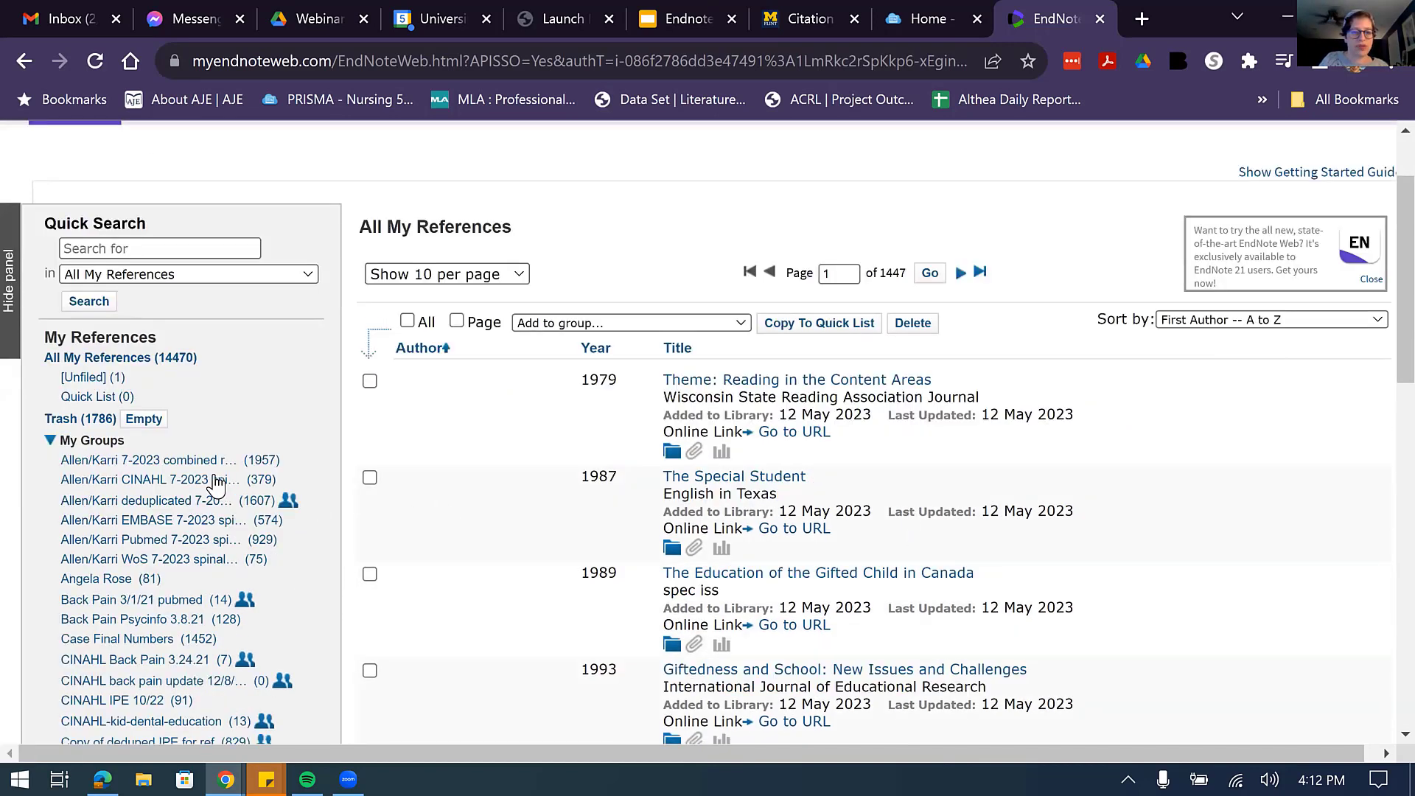
scroll(216, 520, down, 2)
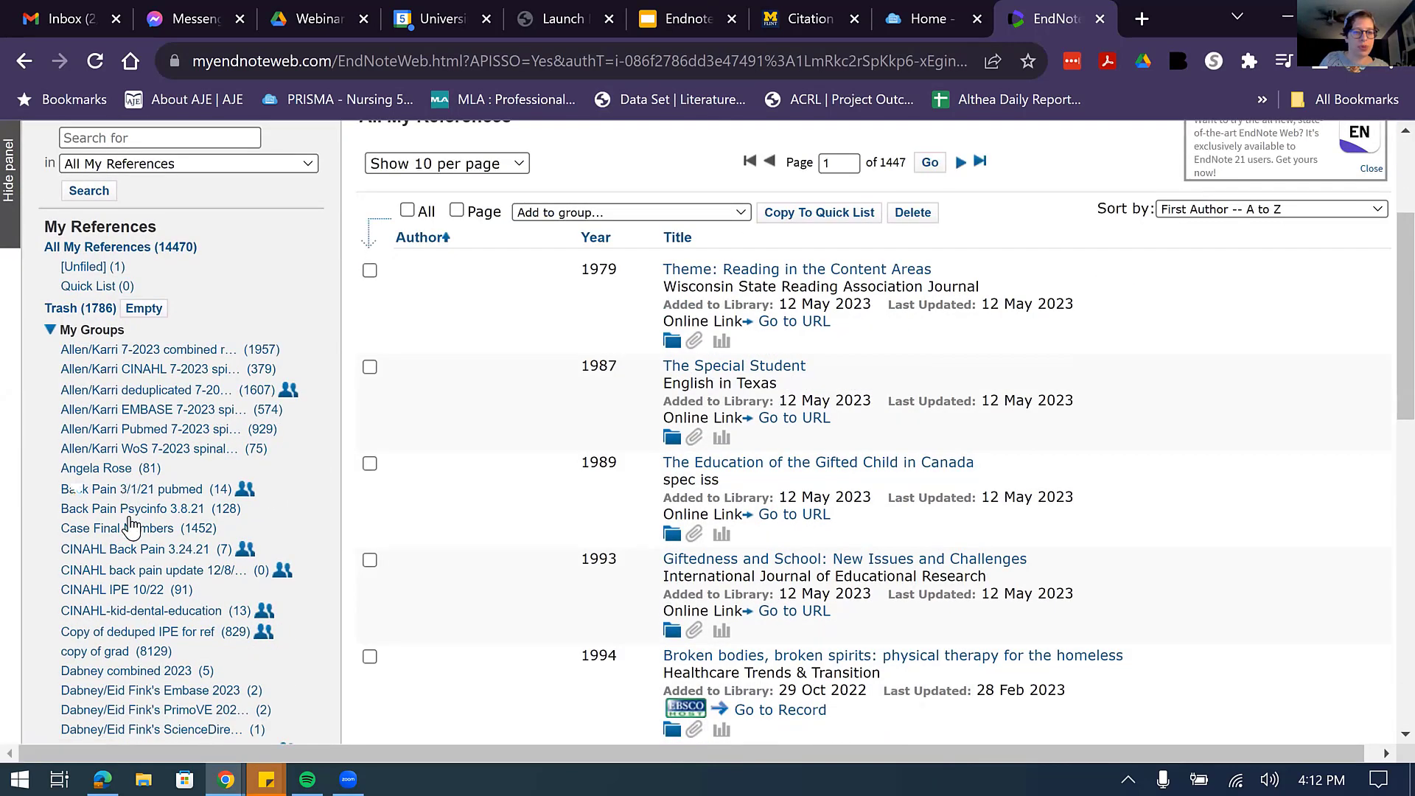
click(139, 551)
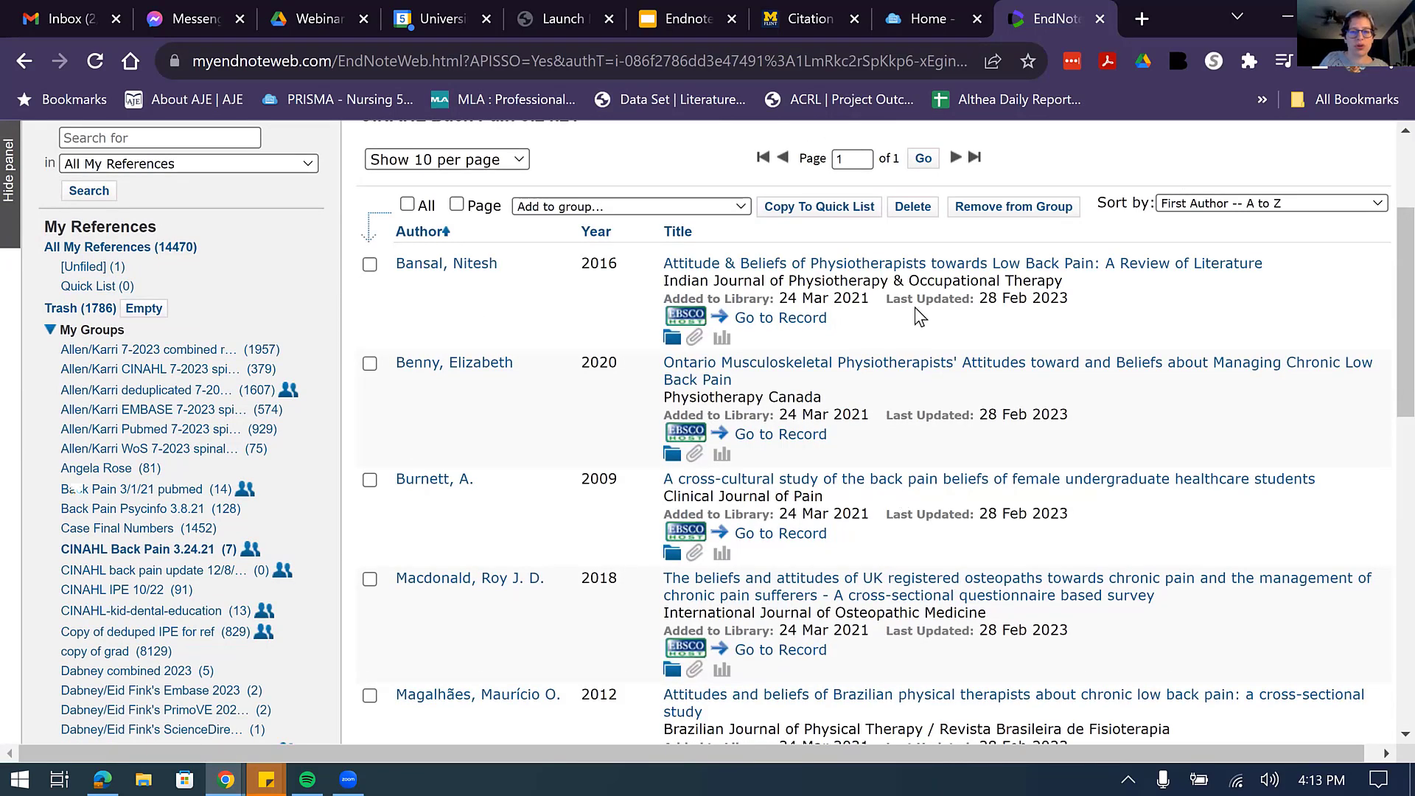
scroll(927, 401, down, 5)
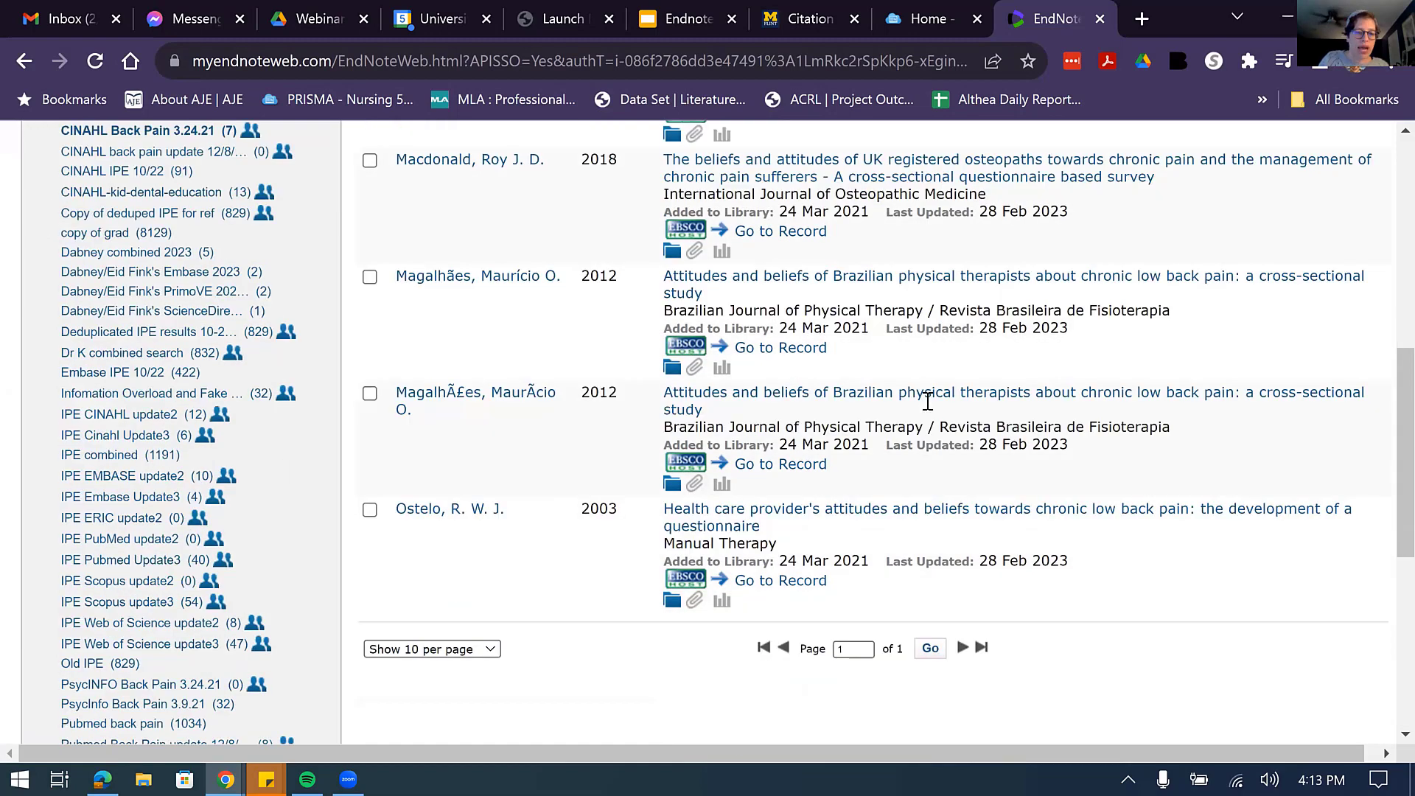
scroll(927, 401, up, 7)
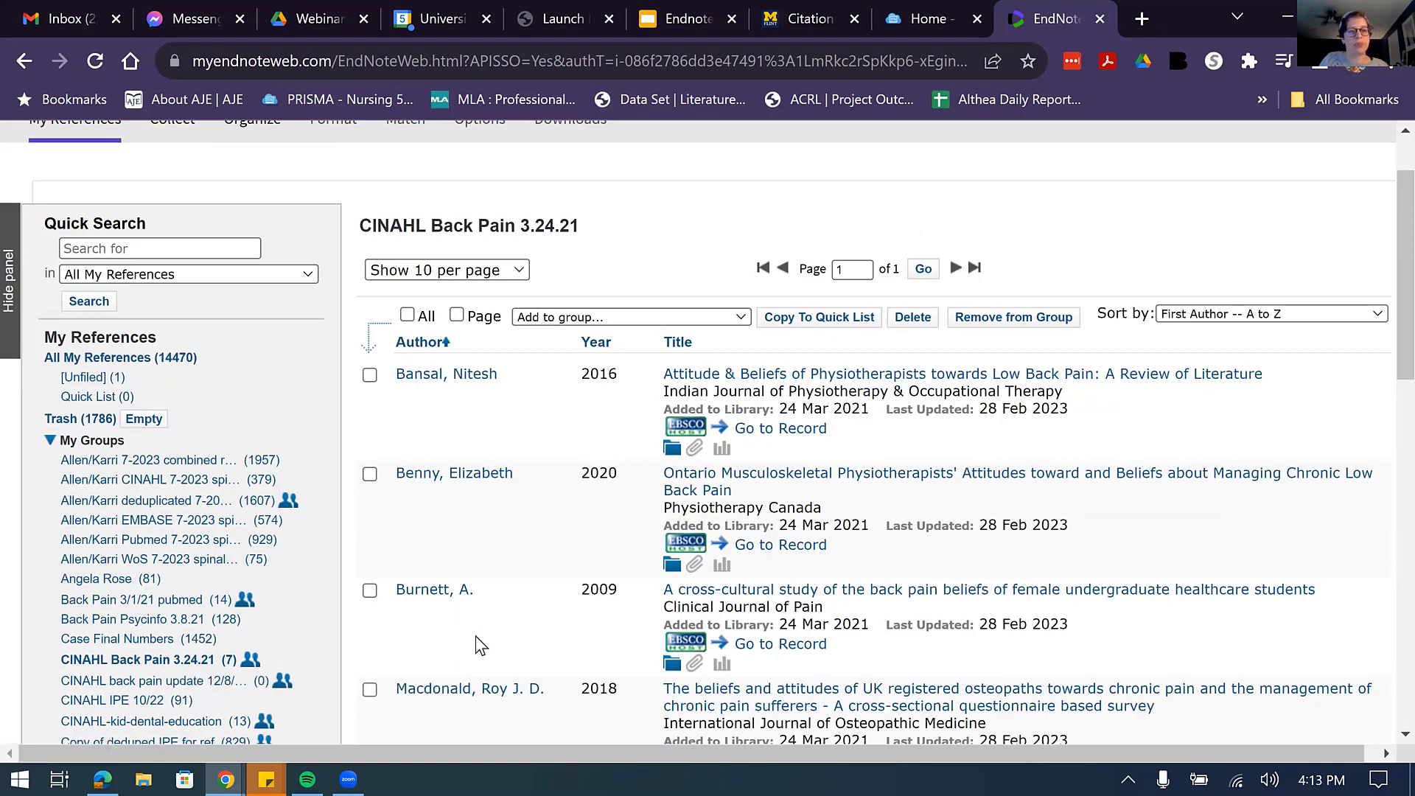
scroll(487, 631, up, 2)
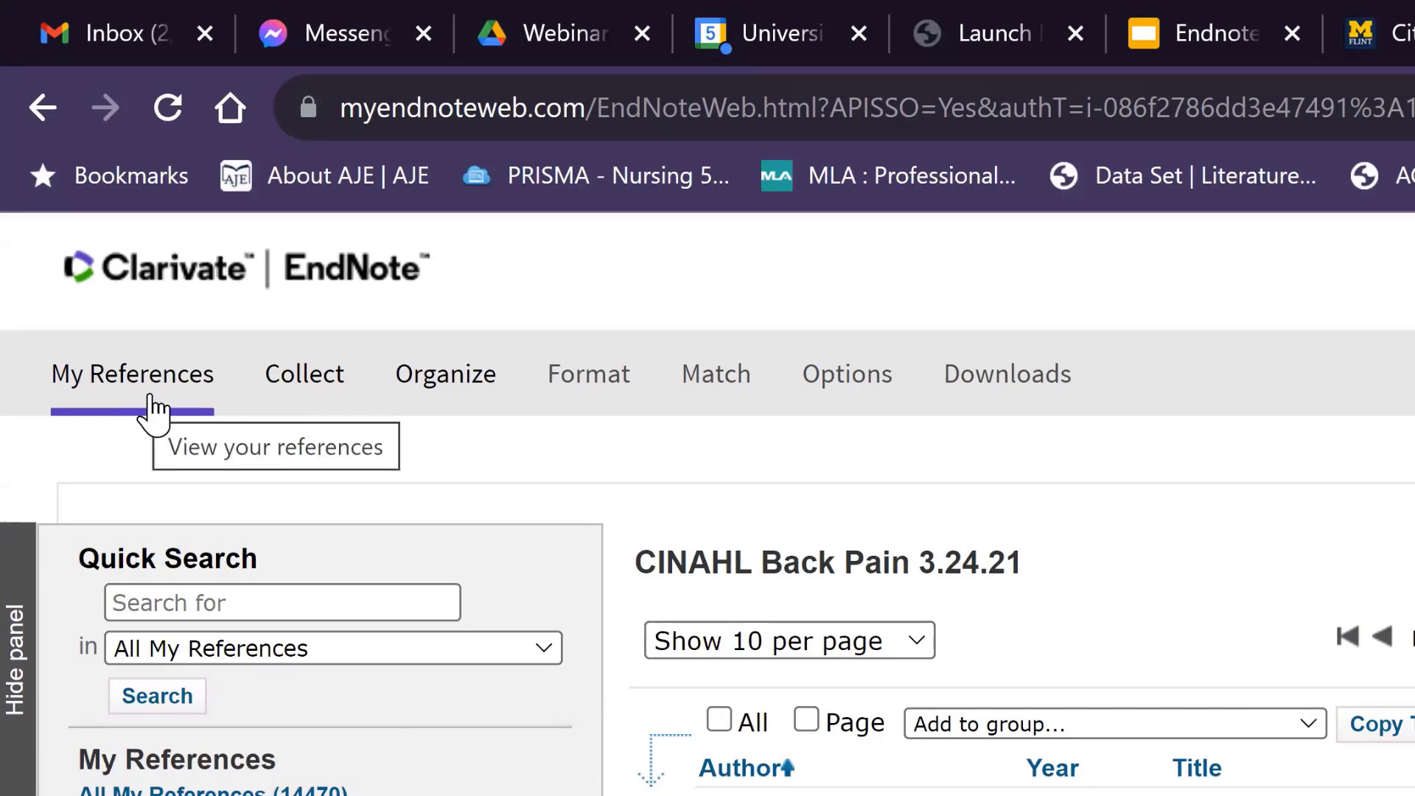
Detach the EndNote tab into its own browser window and maximize that window.
mouse_move(310, 404)
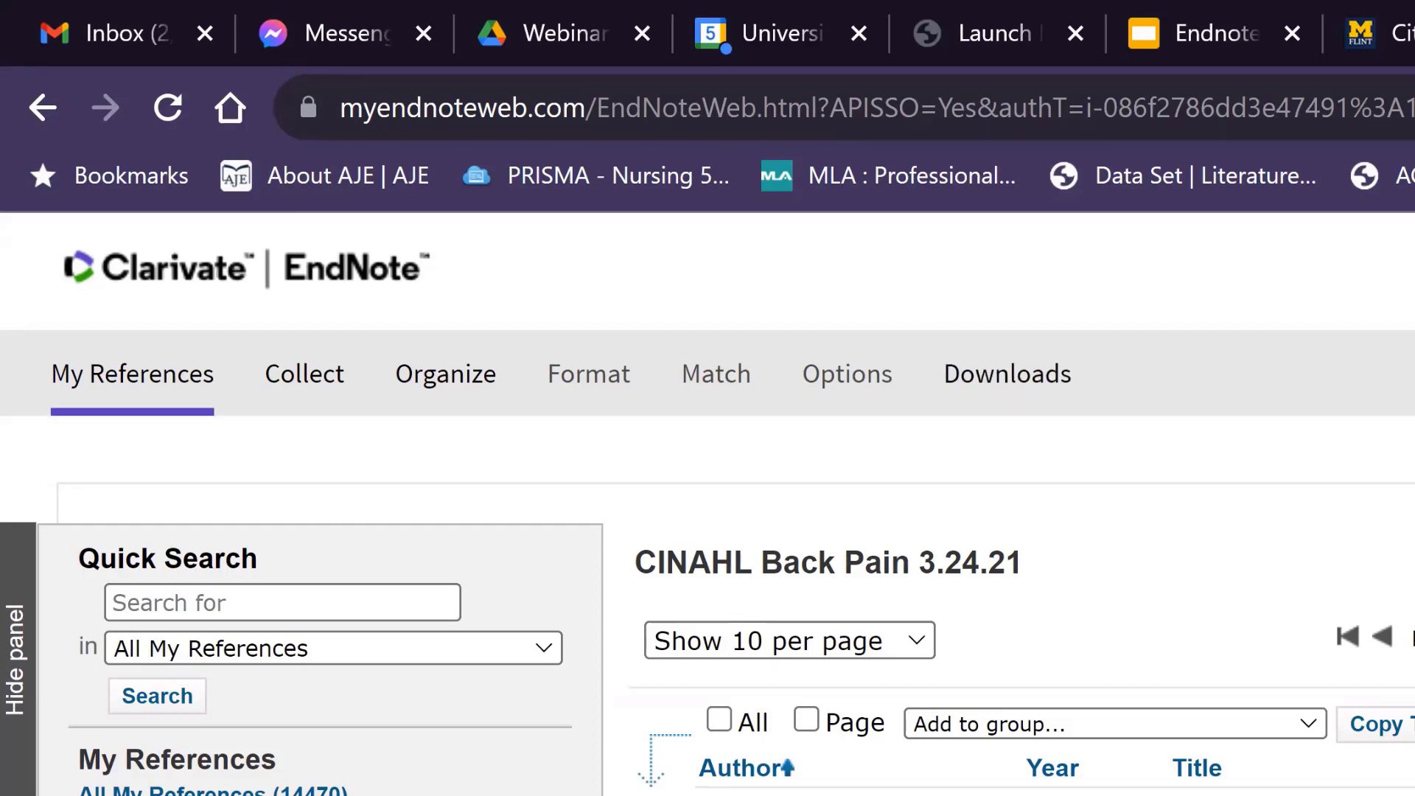
drag(1401, 33, 914, 140)
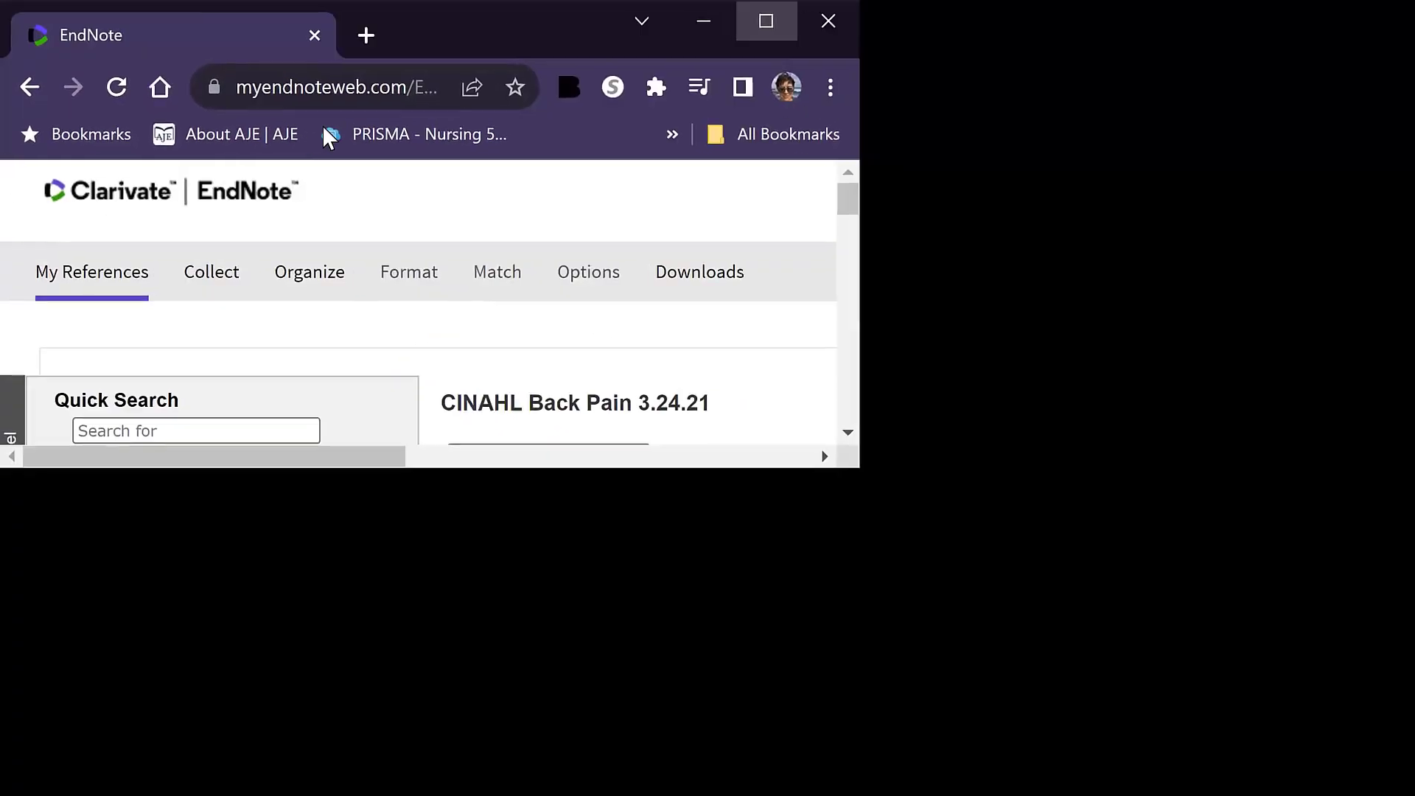
click(761, 19)
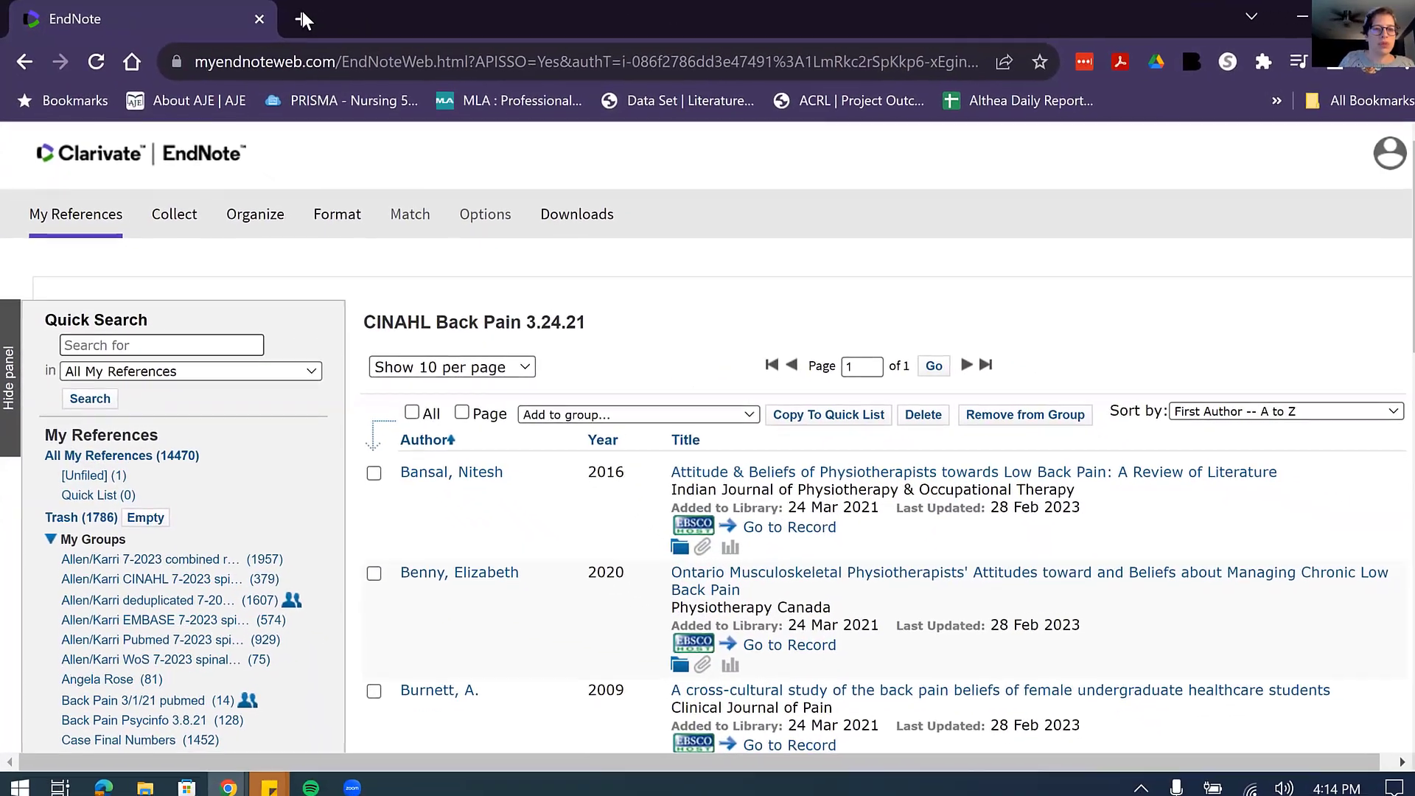
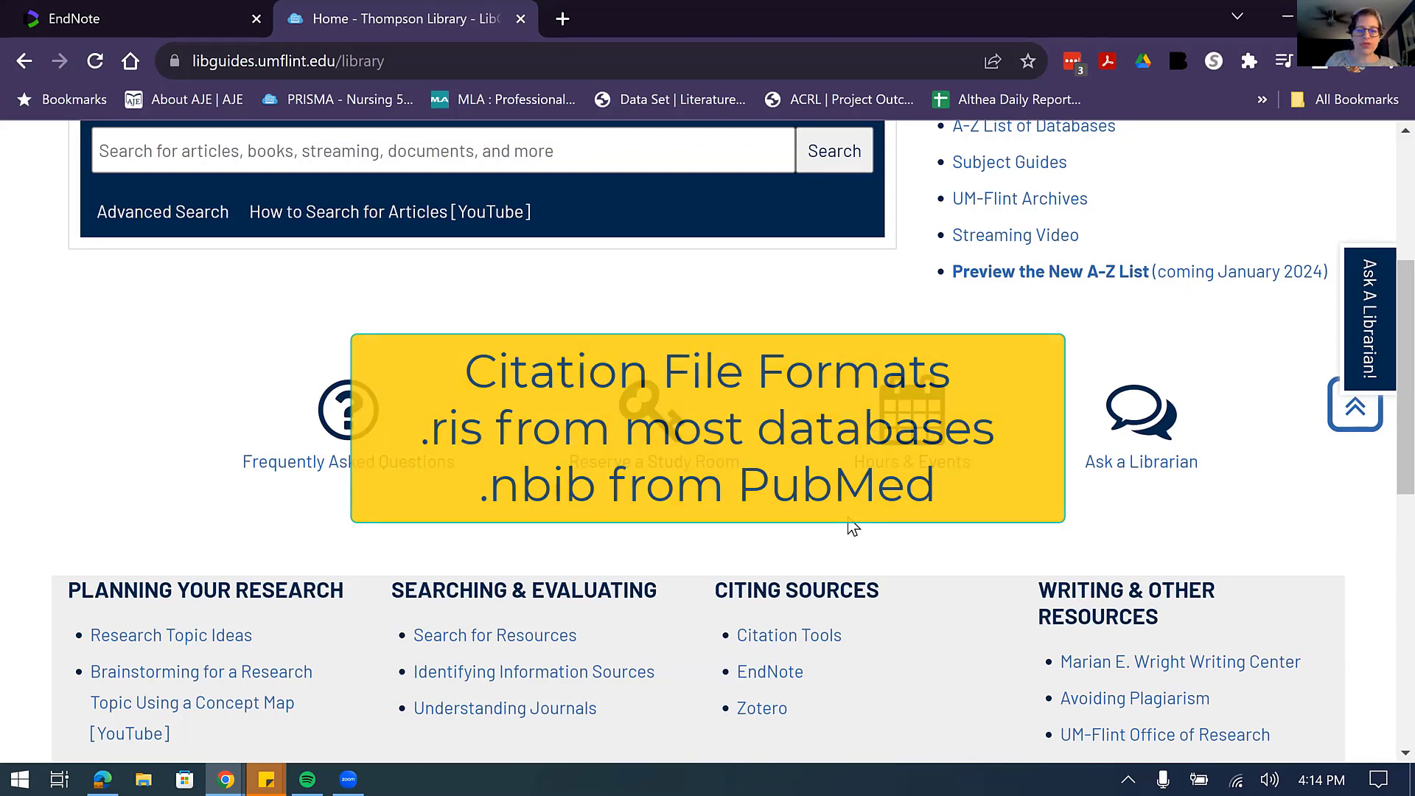
Open PubMed from the library's frequently used databases and search it for "brain injury".
scroll(623, 554, down, 3)
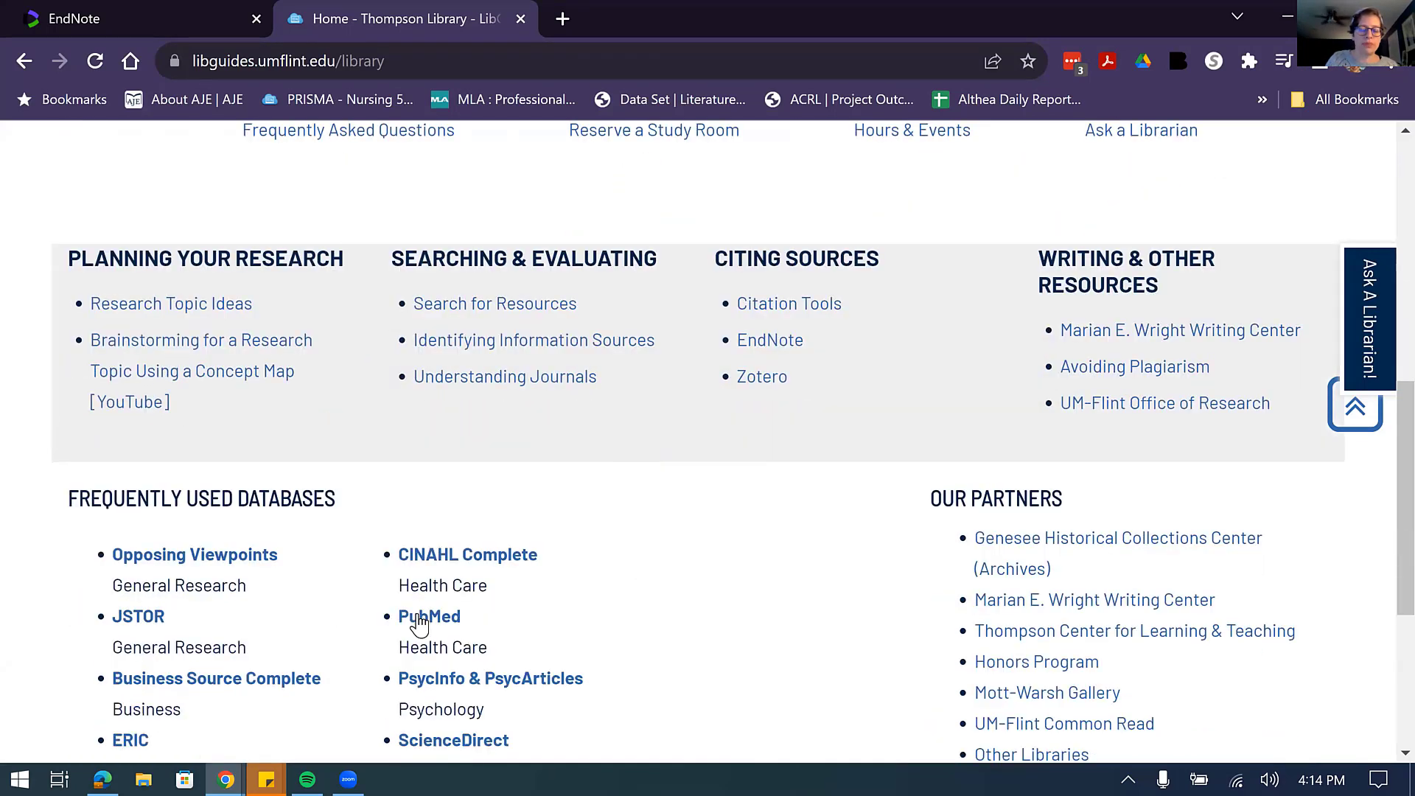
click(419, 620)
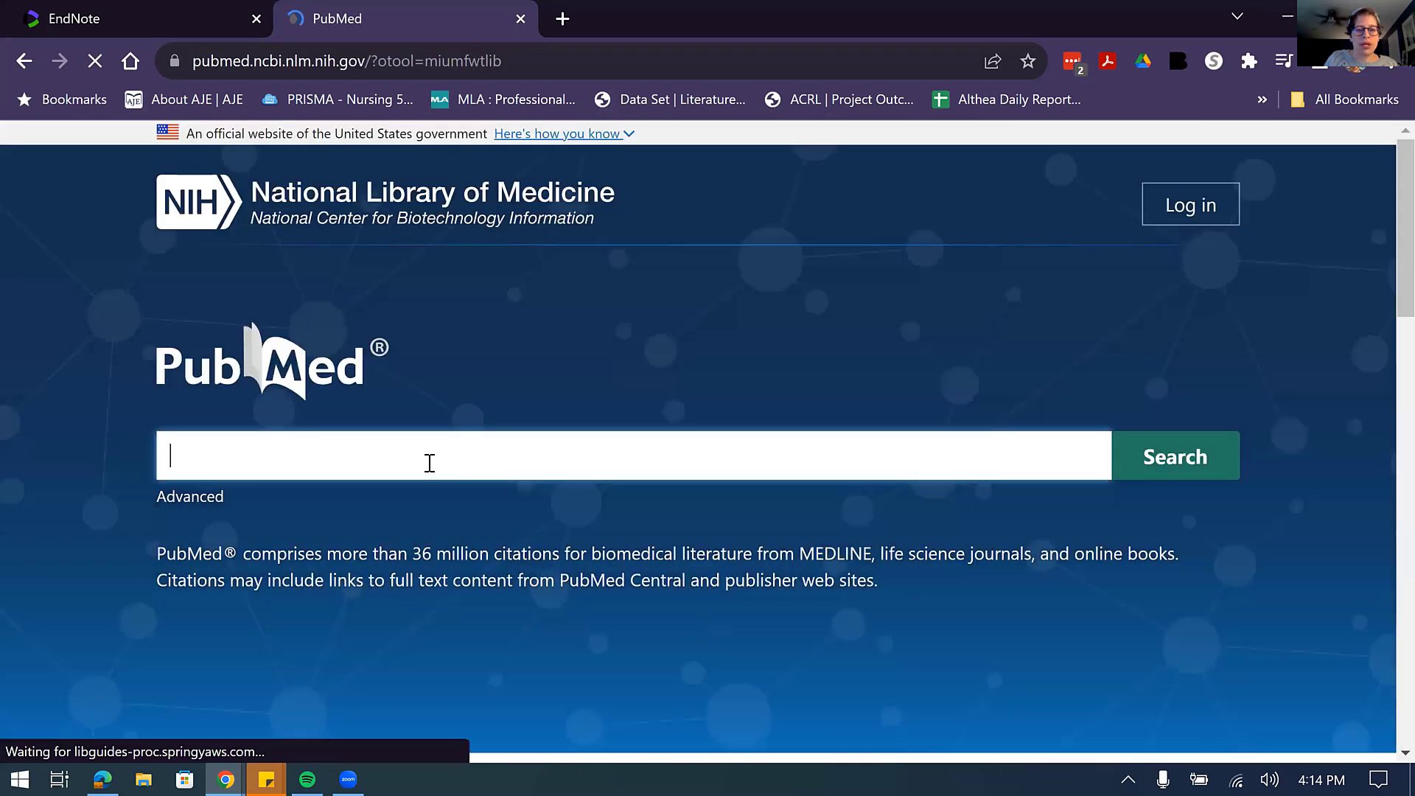
text(b)
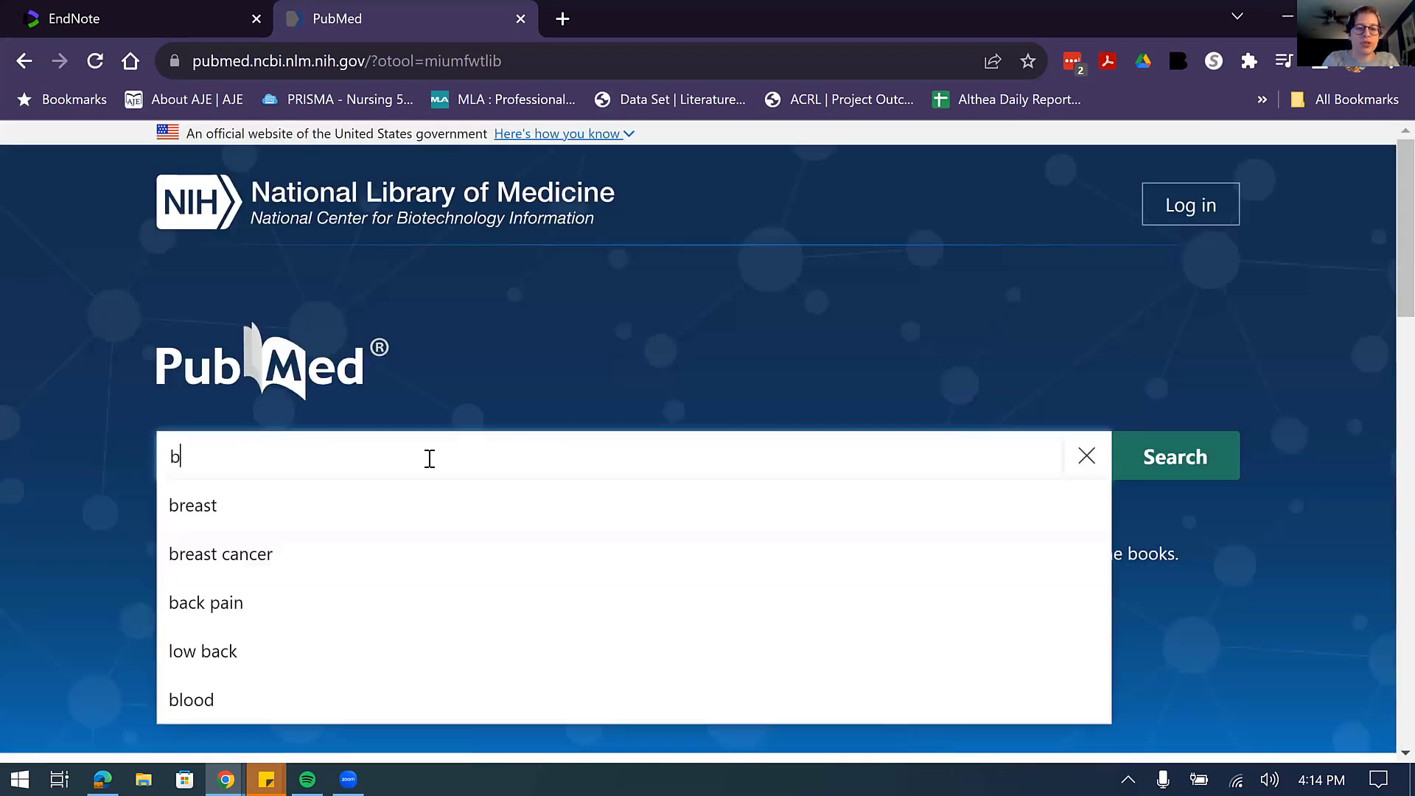
text(rain inj)
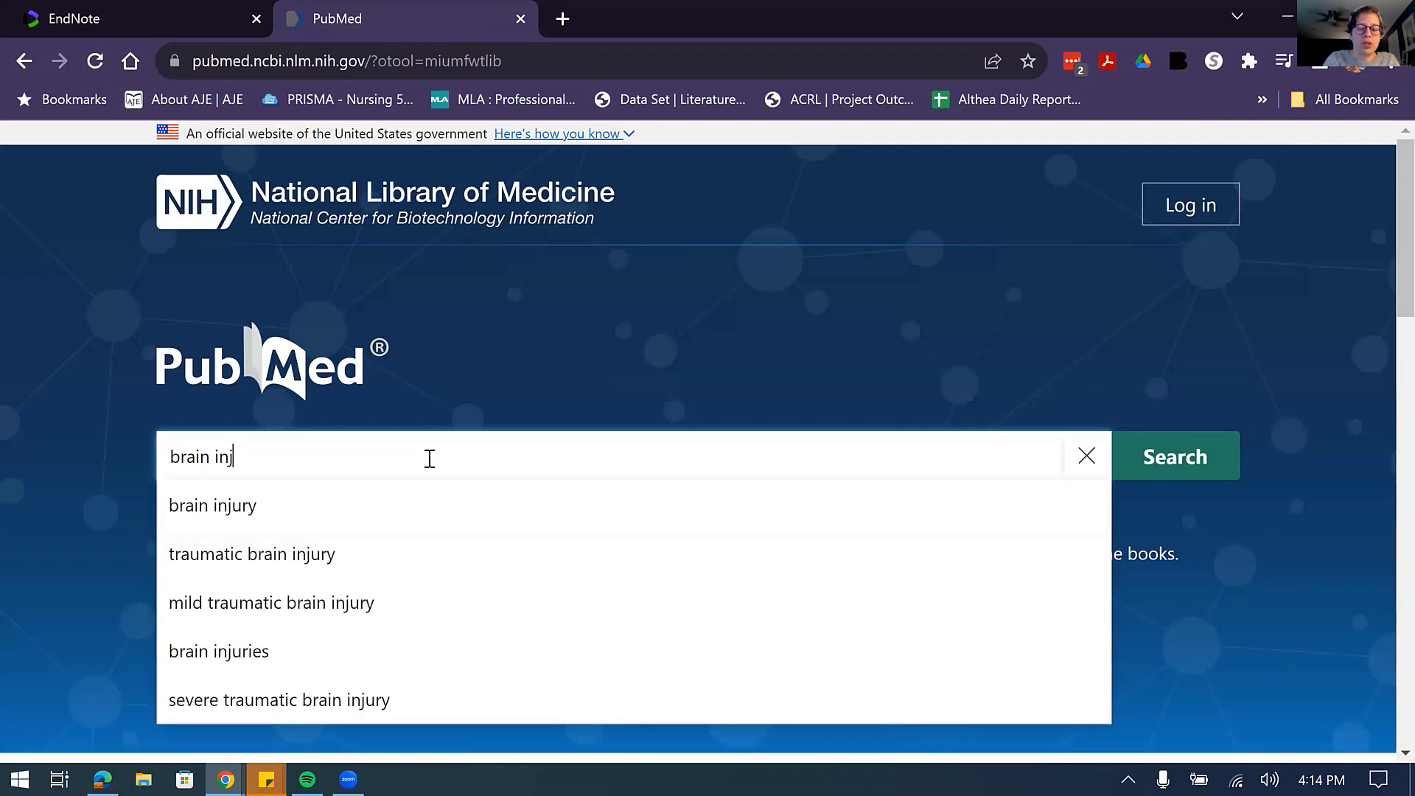
text(ury)
key(Return)
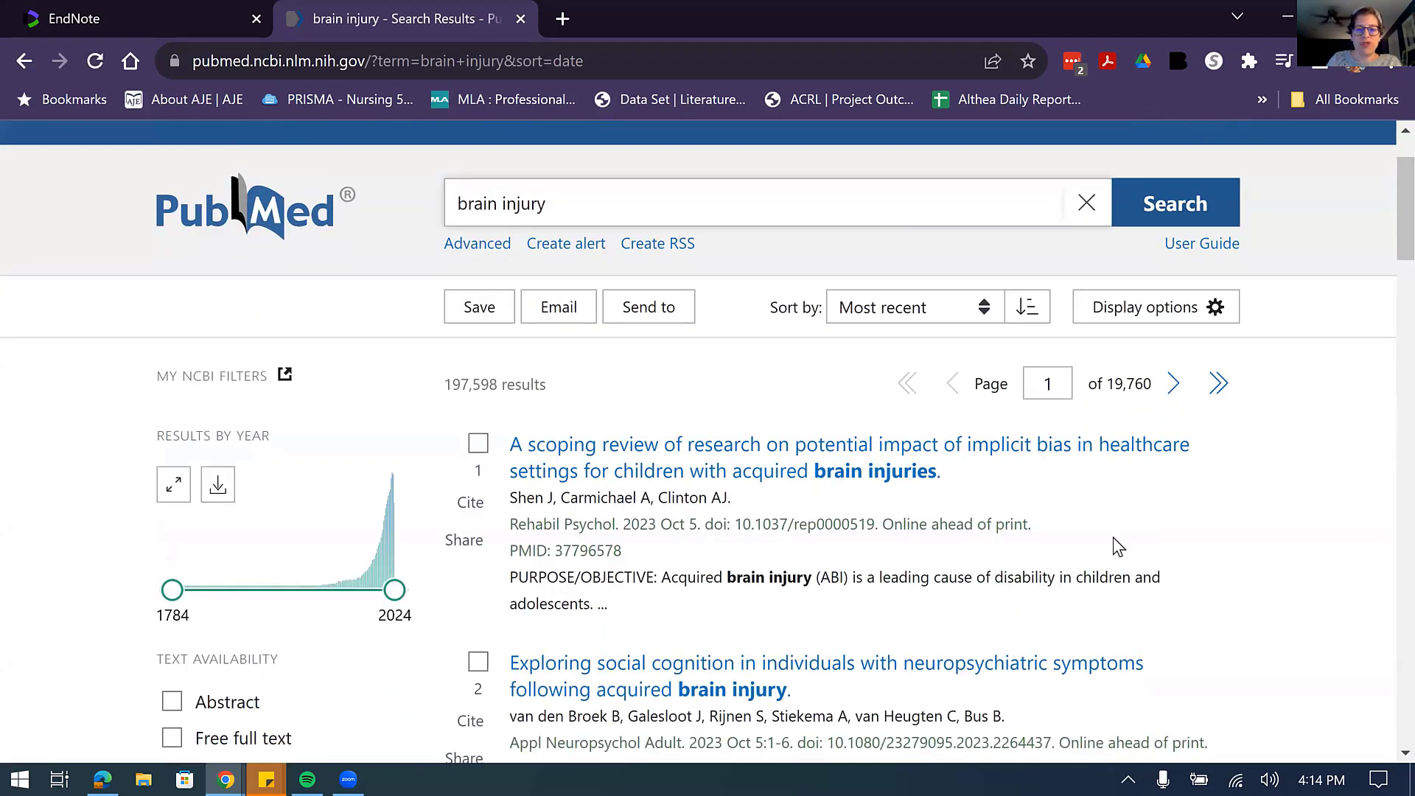
View the citation manager export option for the first brain injury article and return to the search results.
click(669, 457)
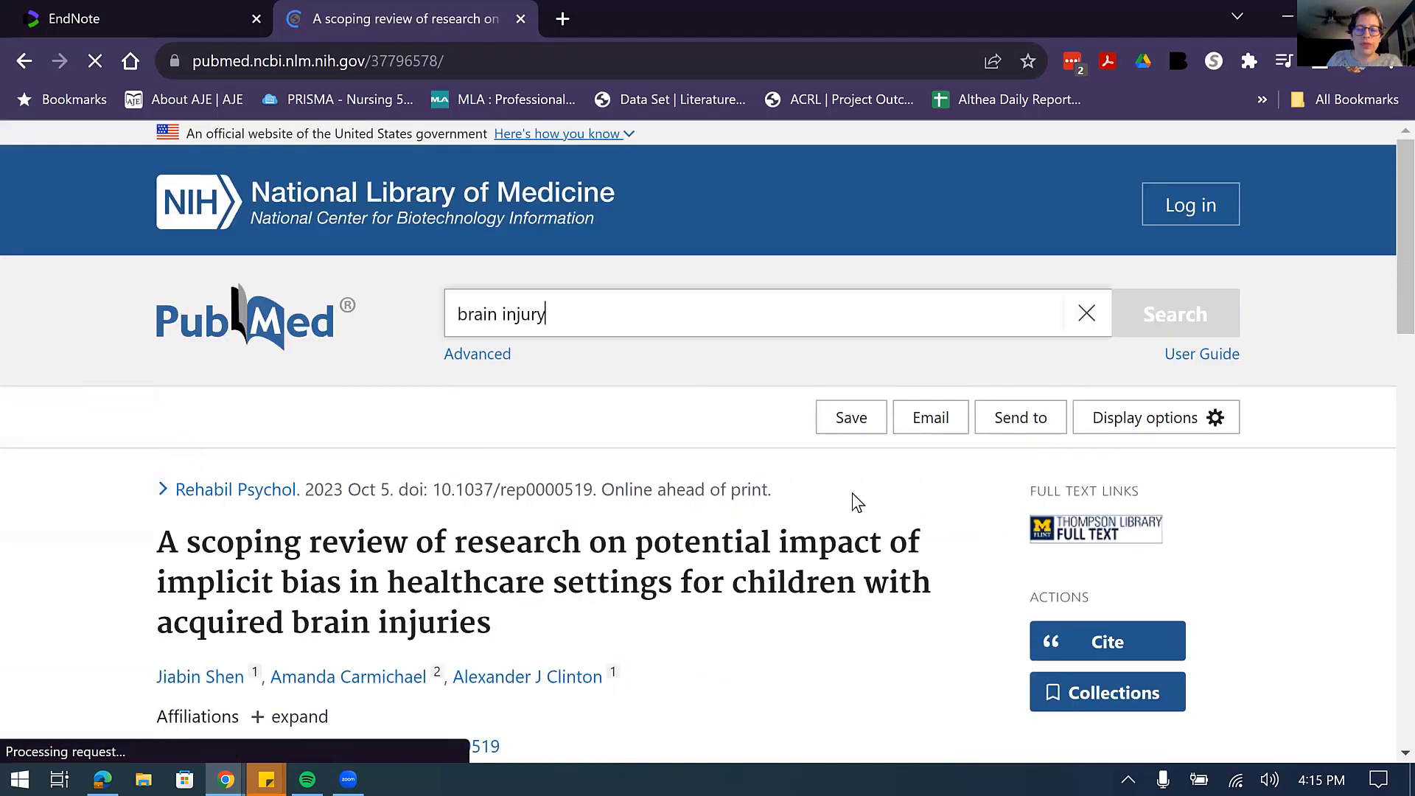
click(1035, 420)
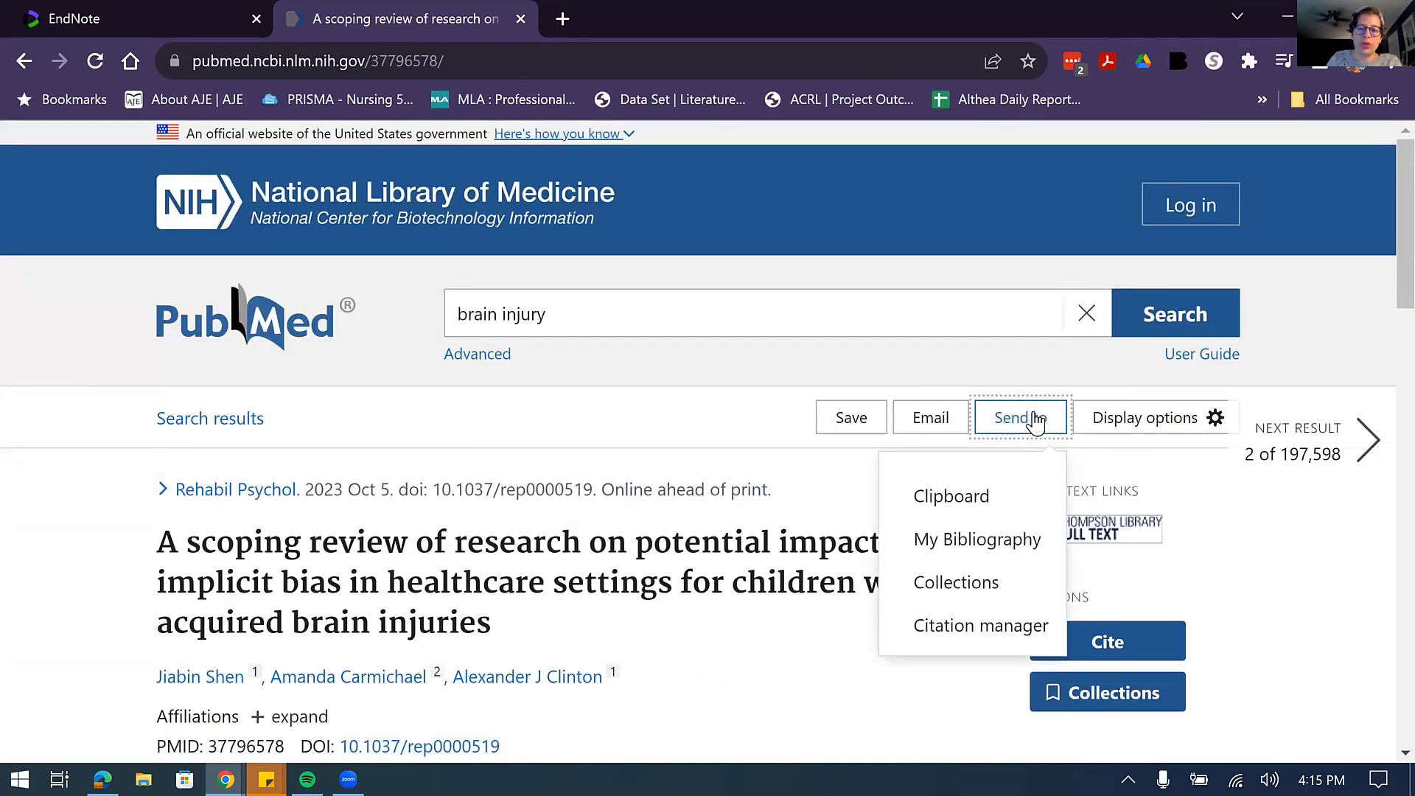
click(972, 628)
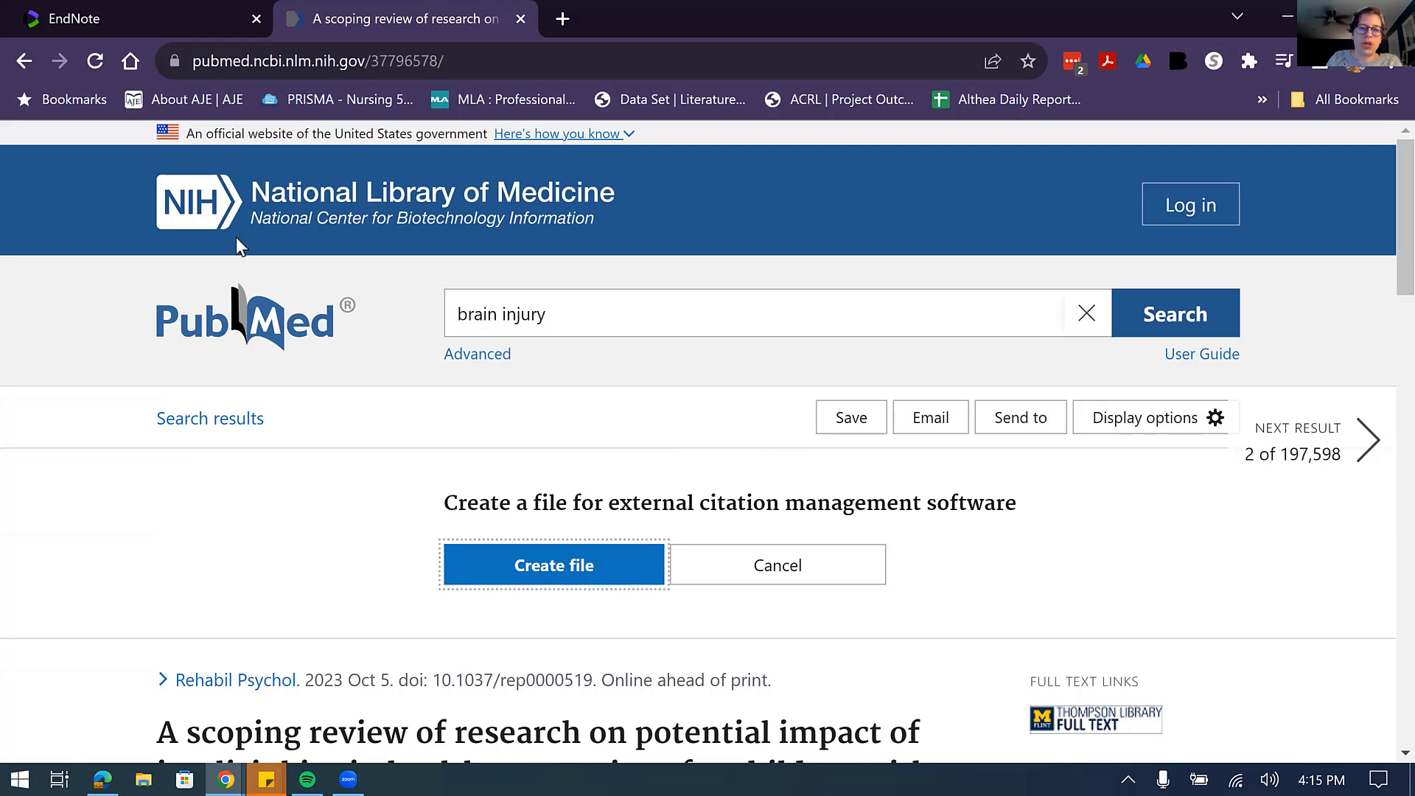
click(23, 63)
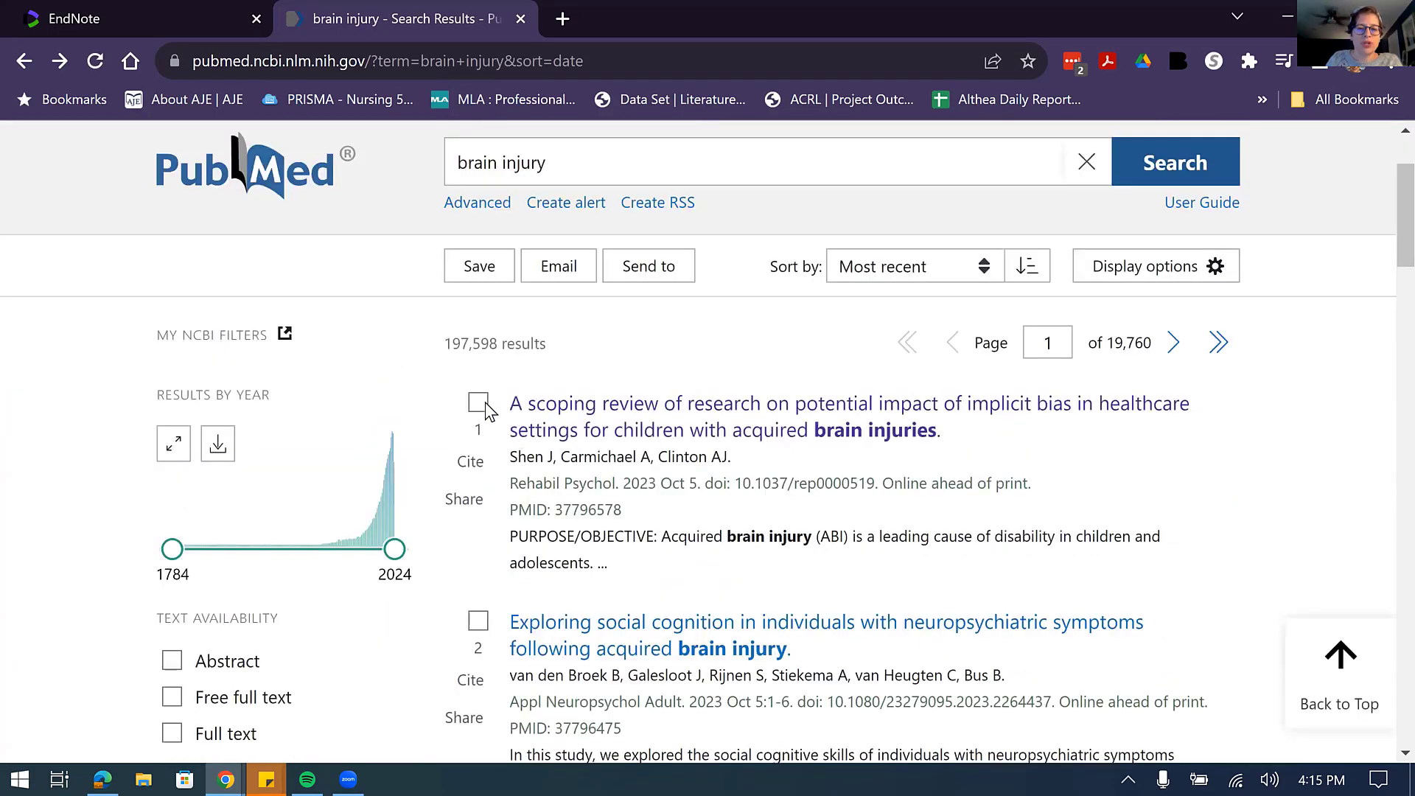
Select the first four articles in the brain injury search results.
click(479, 402)
click(478, 623)
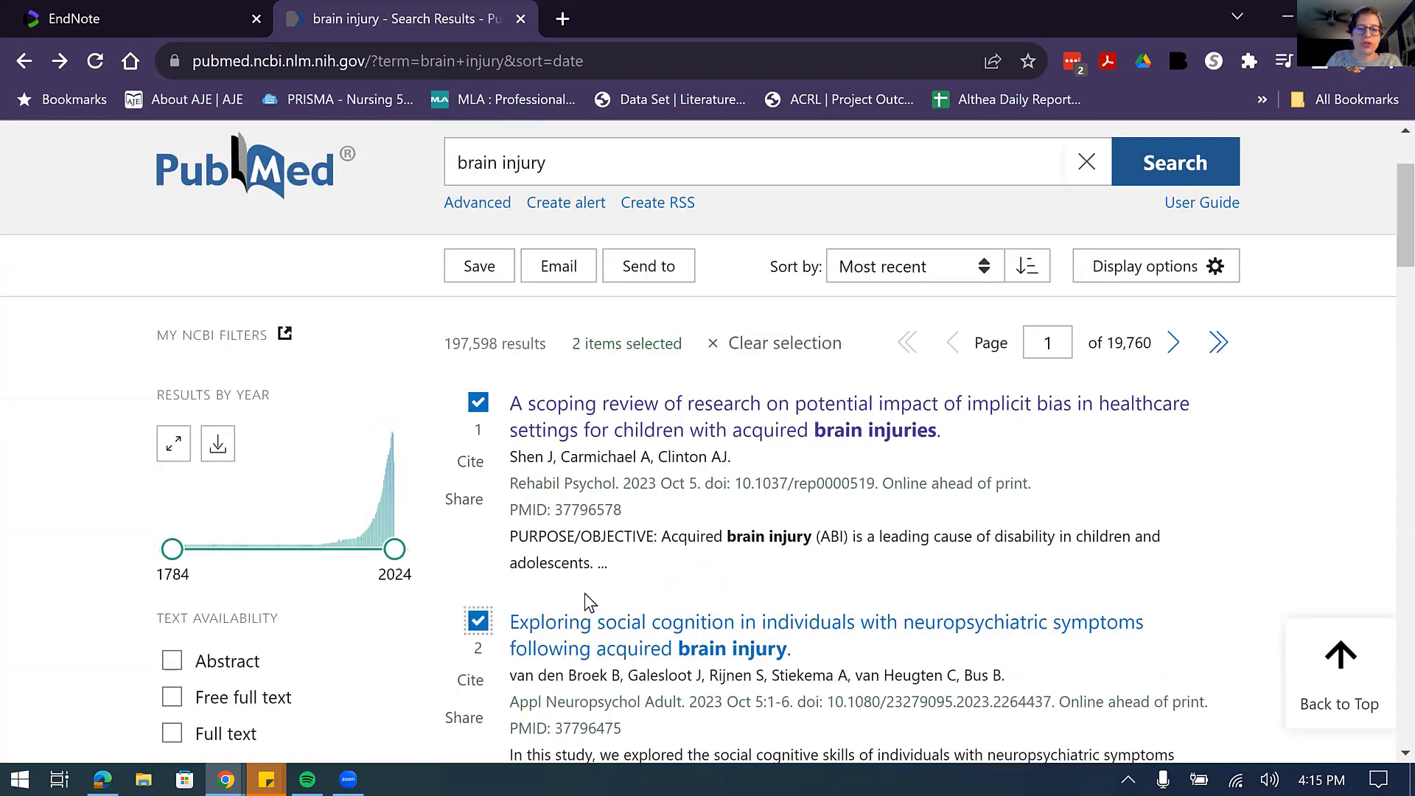
scroll(479, 634, down, 3)
click(480, 647)
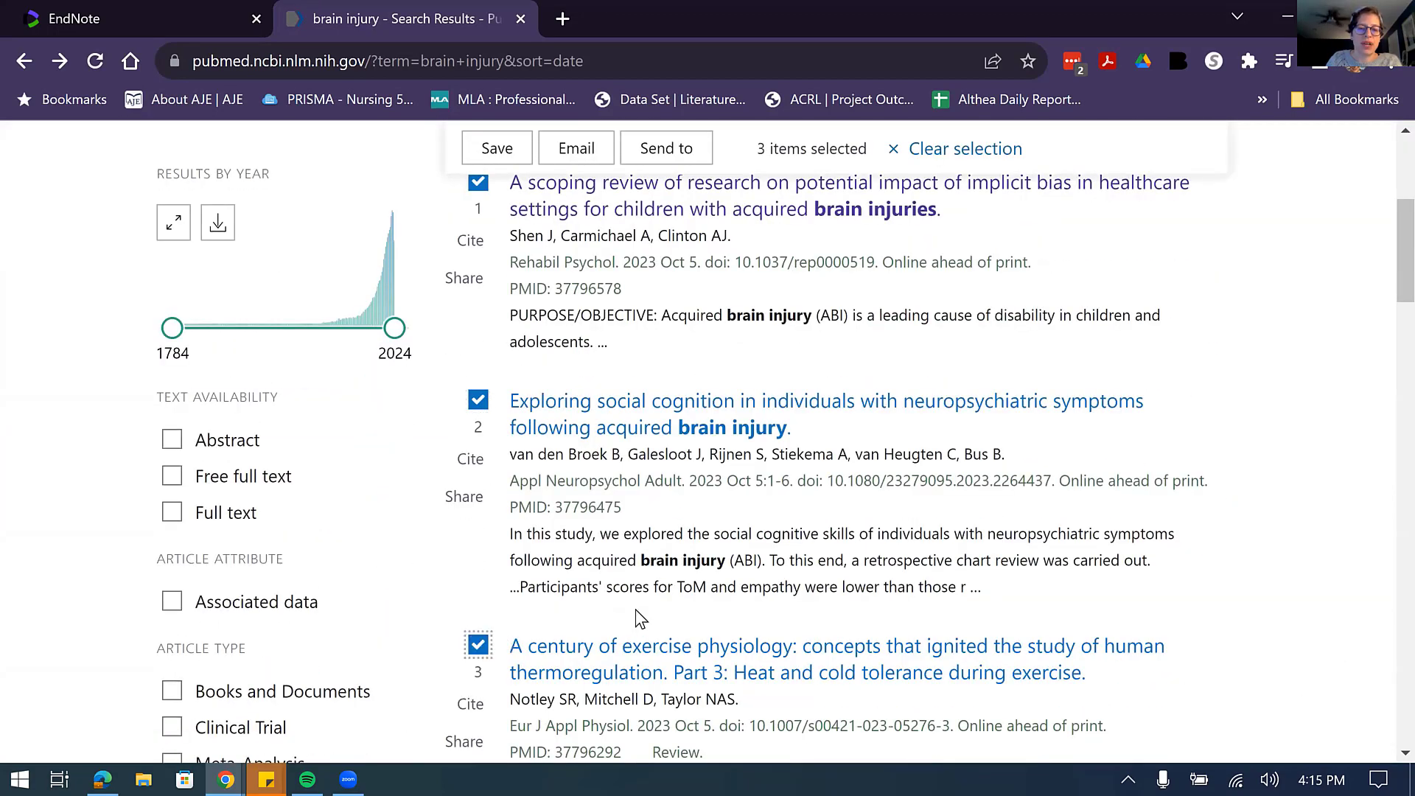
scroll(640, 618, down, 3)
click(479, 667)
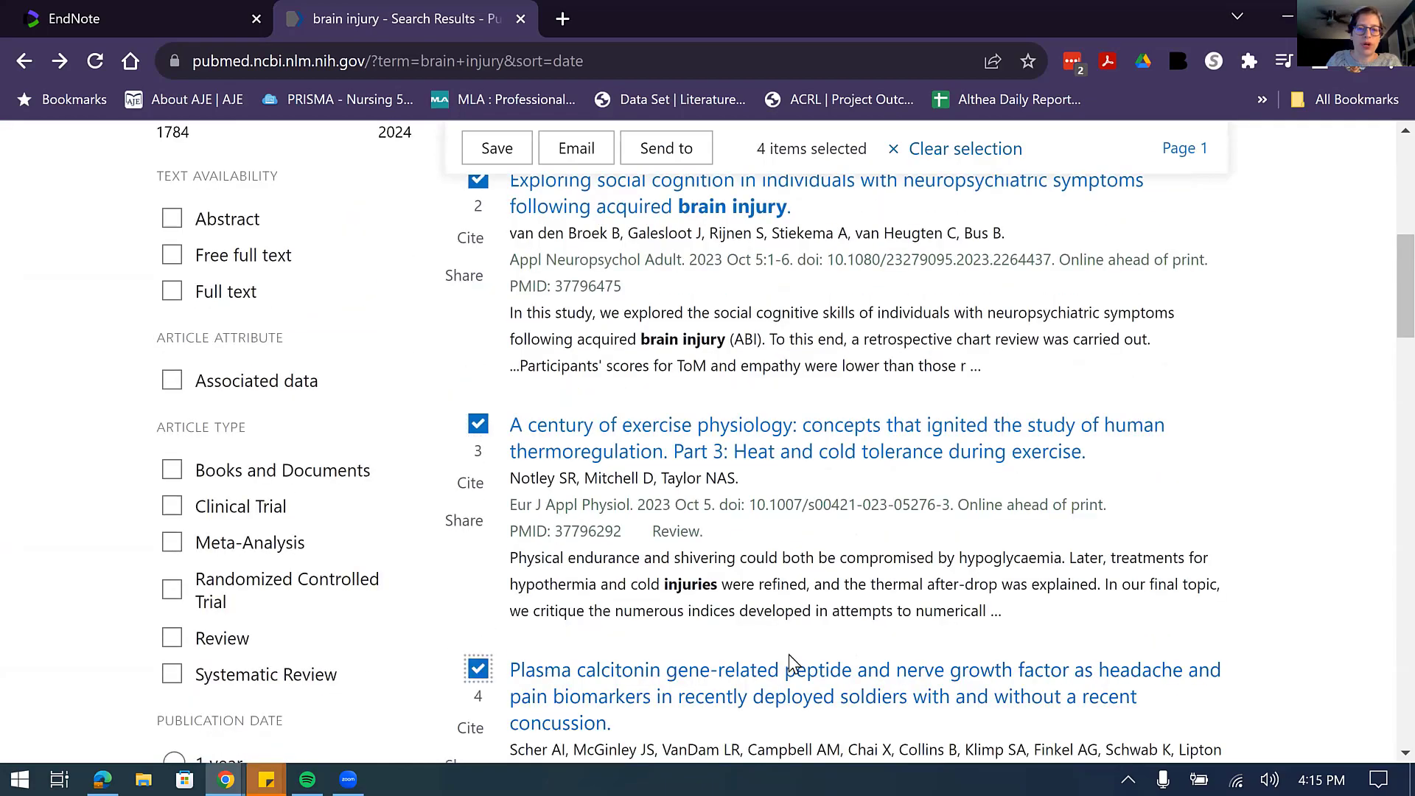
Send the four selected articles to the PubMed Clipboard and view them on the Clipboard page.
scroll(789, 653, up, 2)
scroll(792, 655, up, 8)
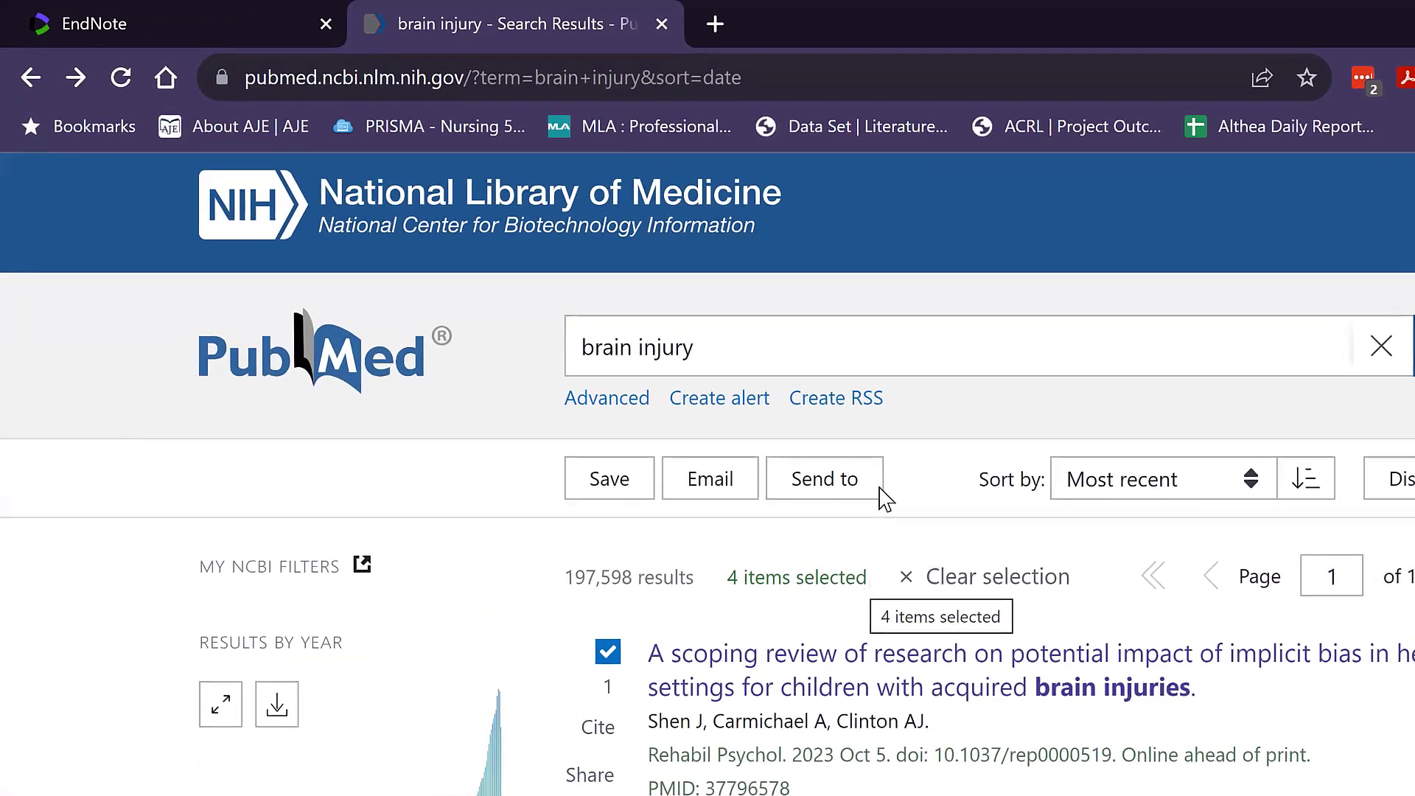
click(849, 488)
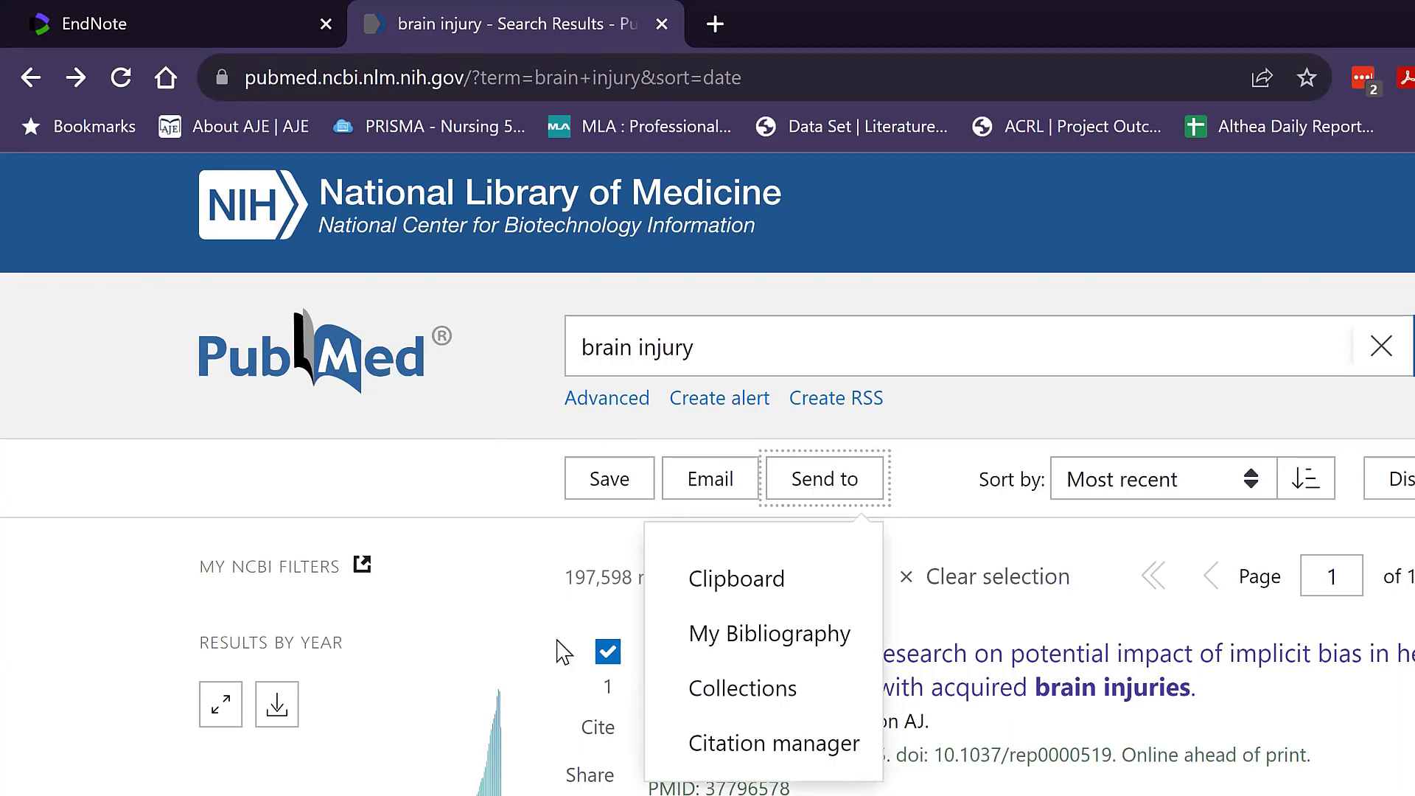
click(738, 582)
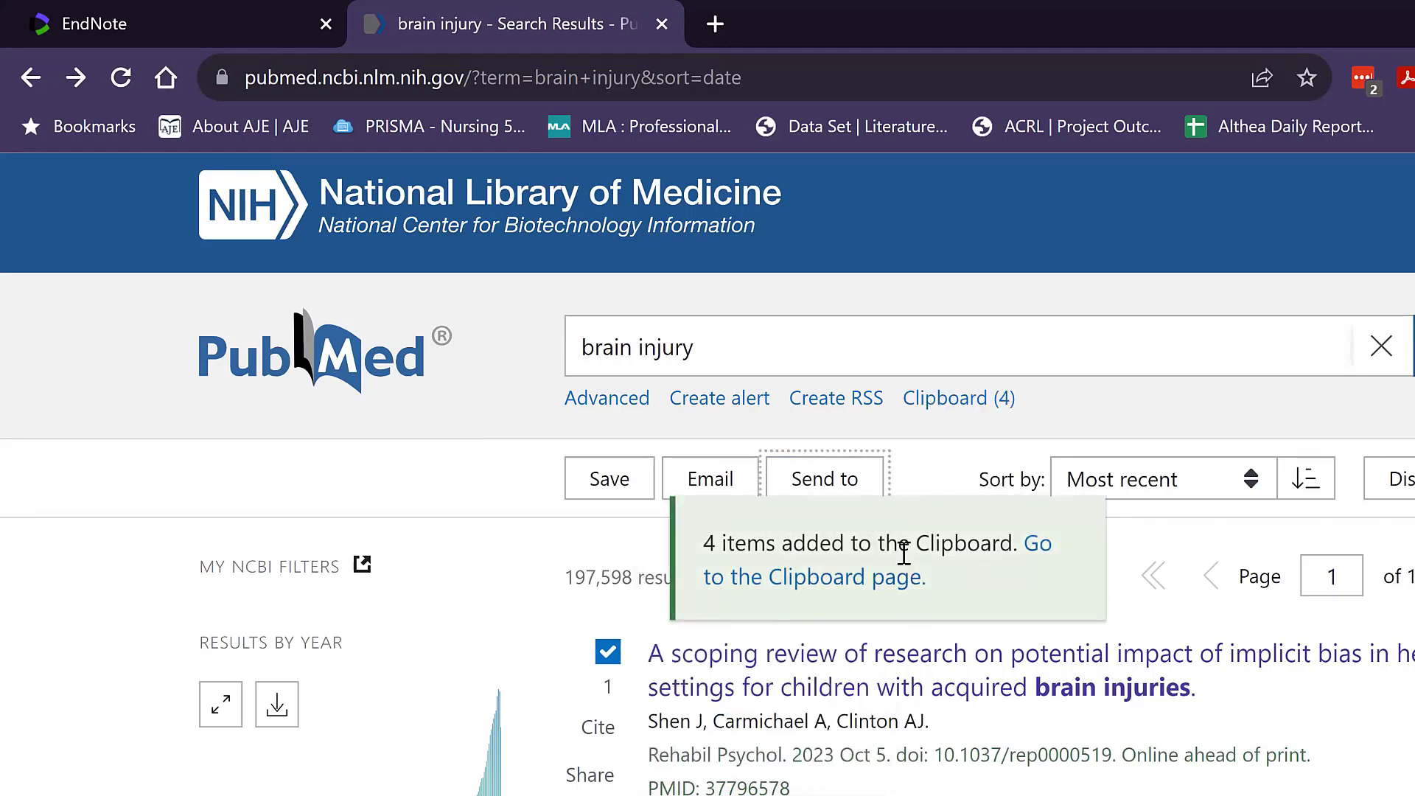
click(953, 404)
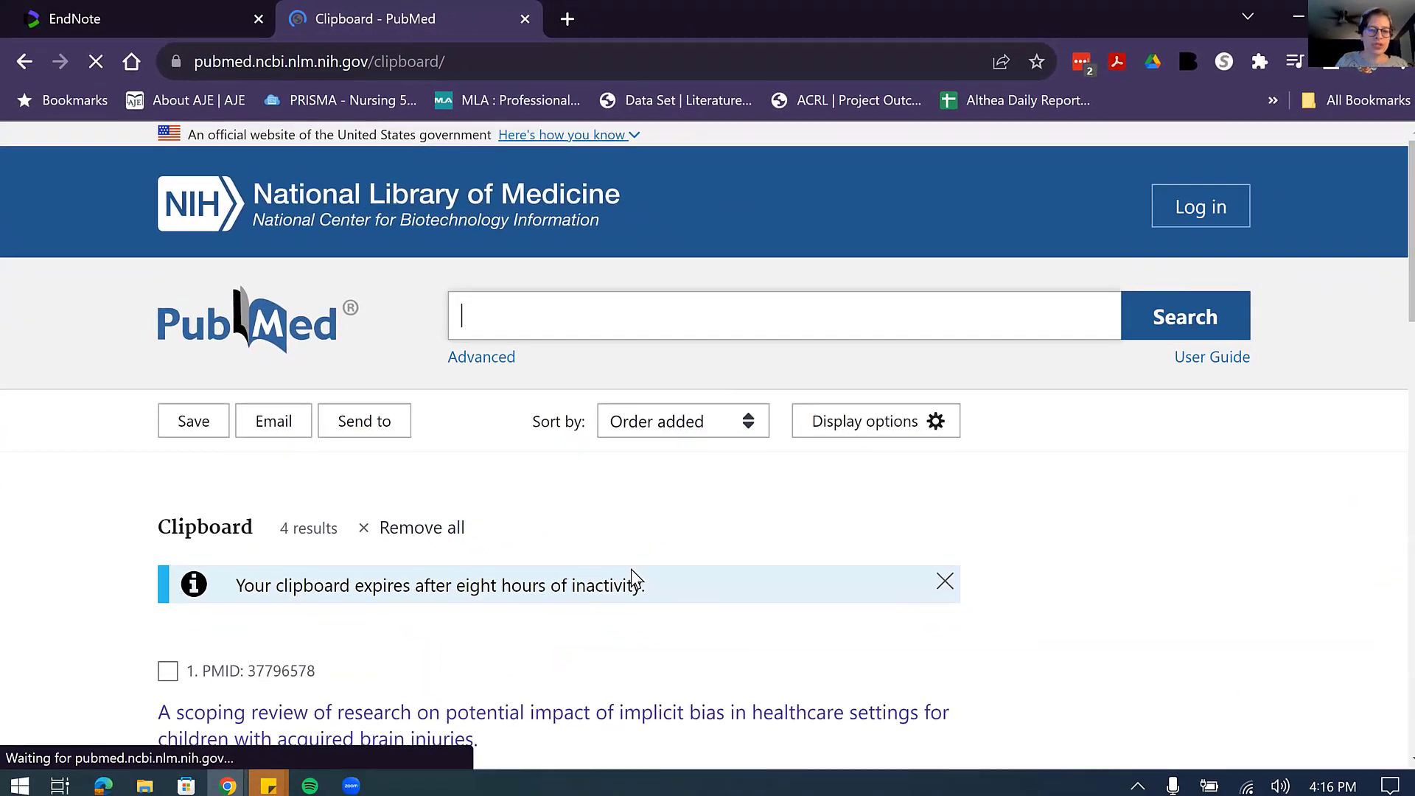
scroll(628, 582, down, 4)
scroll(737, 634, up, 3)
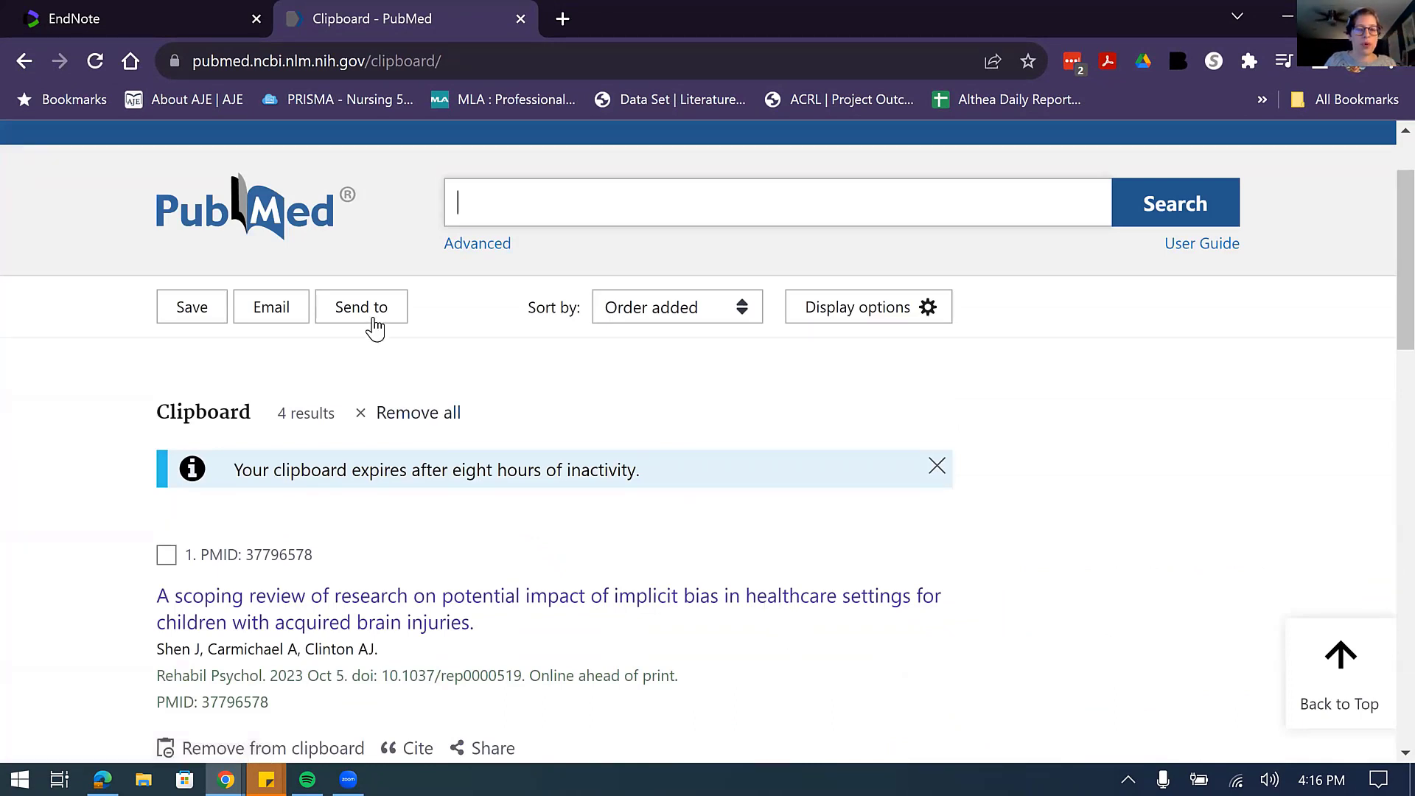
Return to the brain injury search results and select the first four articles again.
click(27, 63)
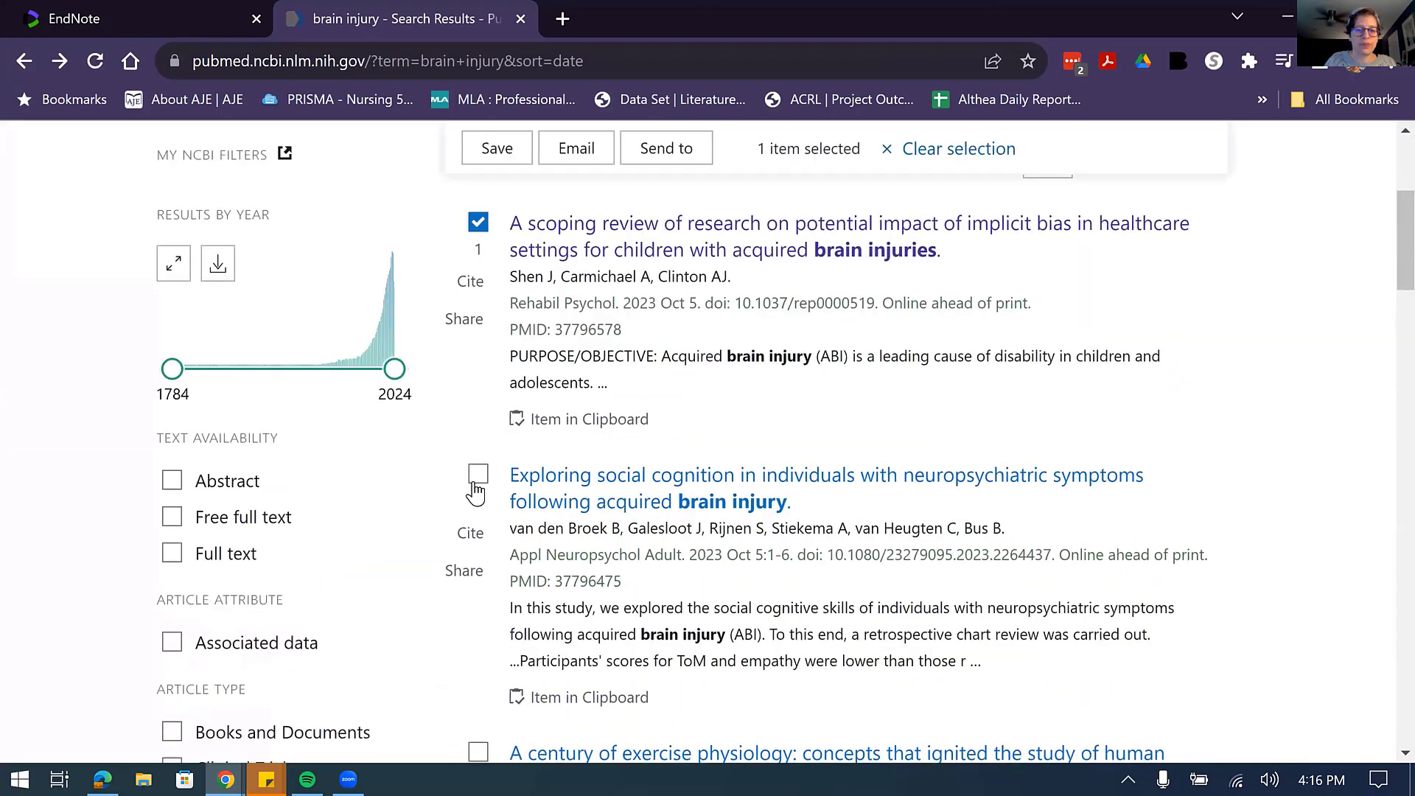
click(476, 479)
scroll(475, 575, down, 1)
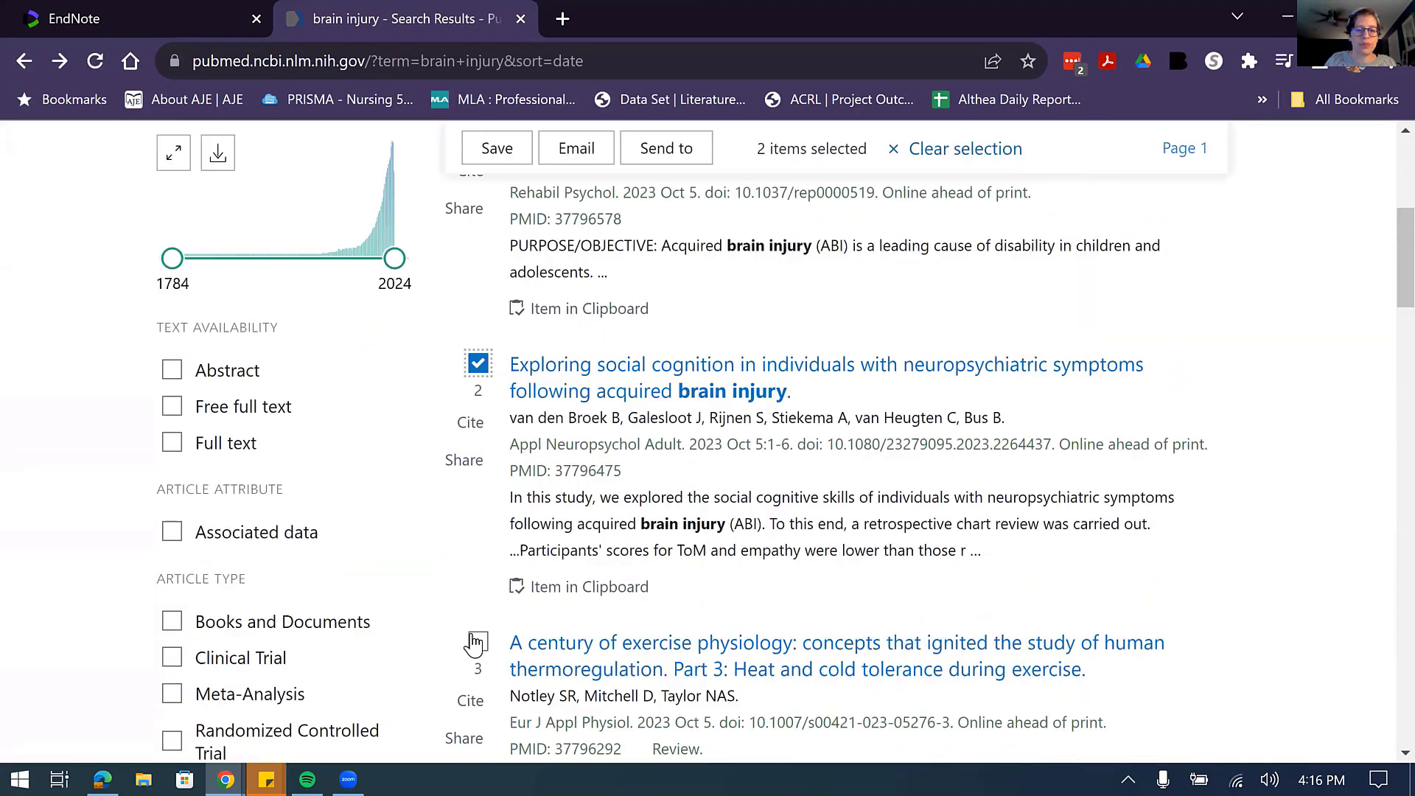
click(479, 642)
scroll(479, 644, down, 3)
click(477, 587)
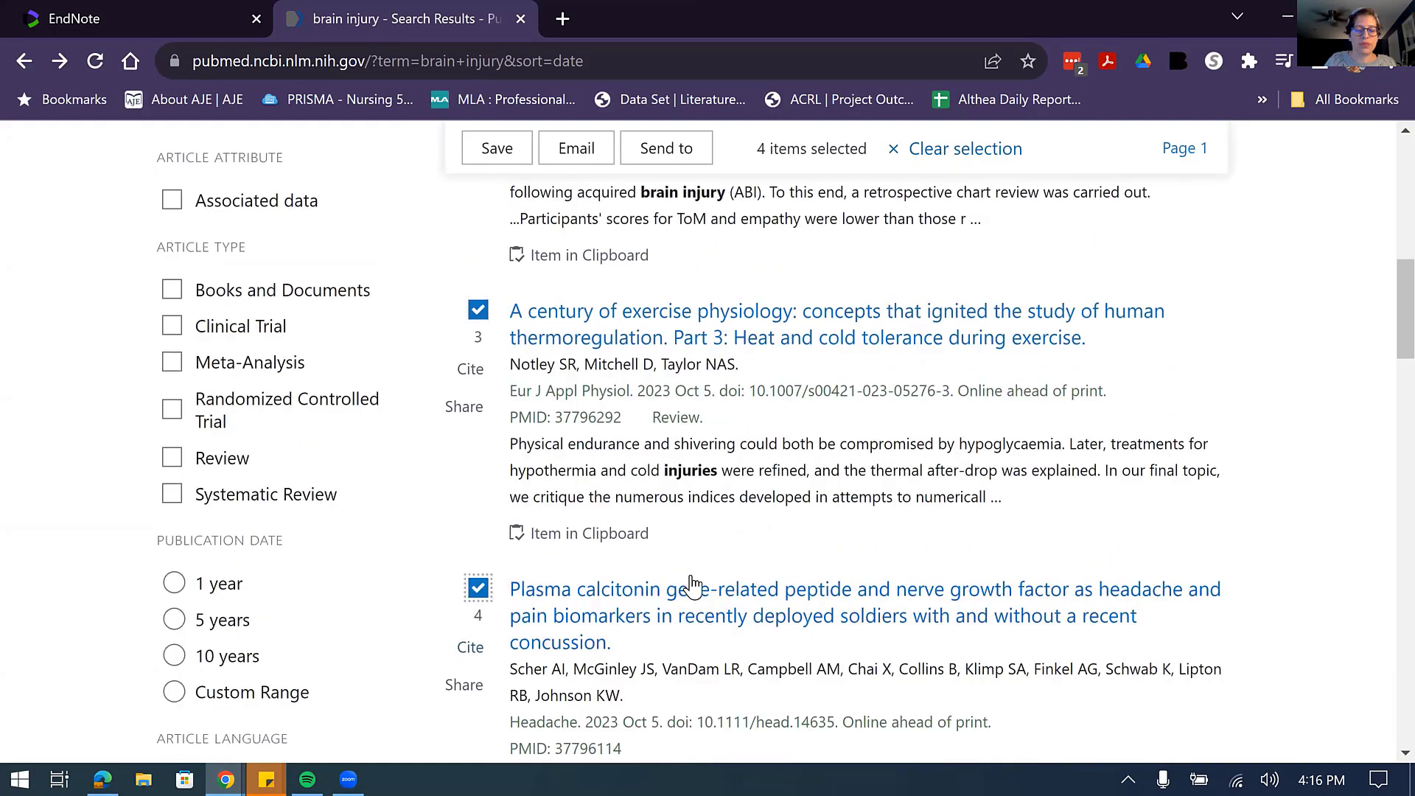
Create a citation manager file from the four selected articles, keeping Selection (4) as the export range.
scroll(632, 337, up, 8)
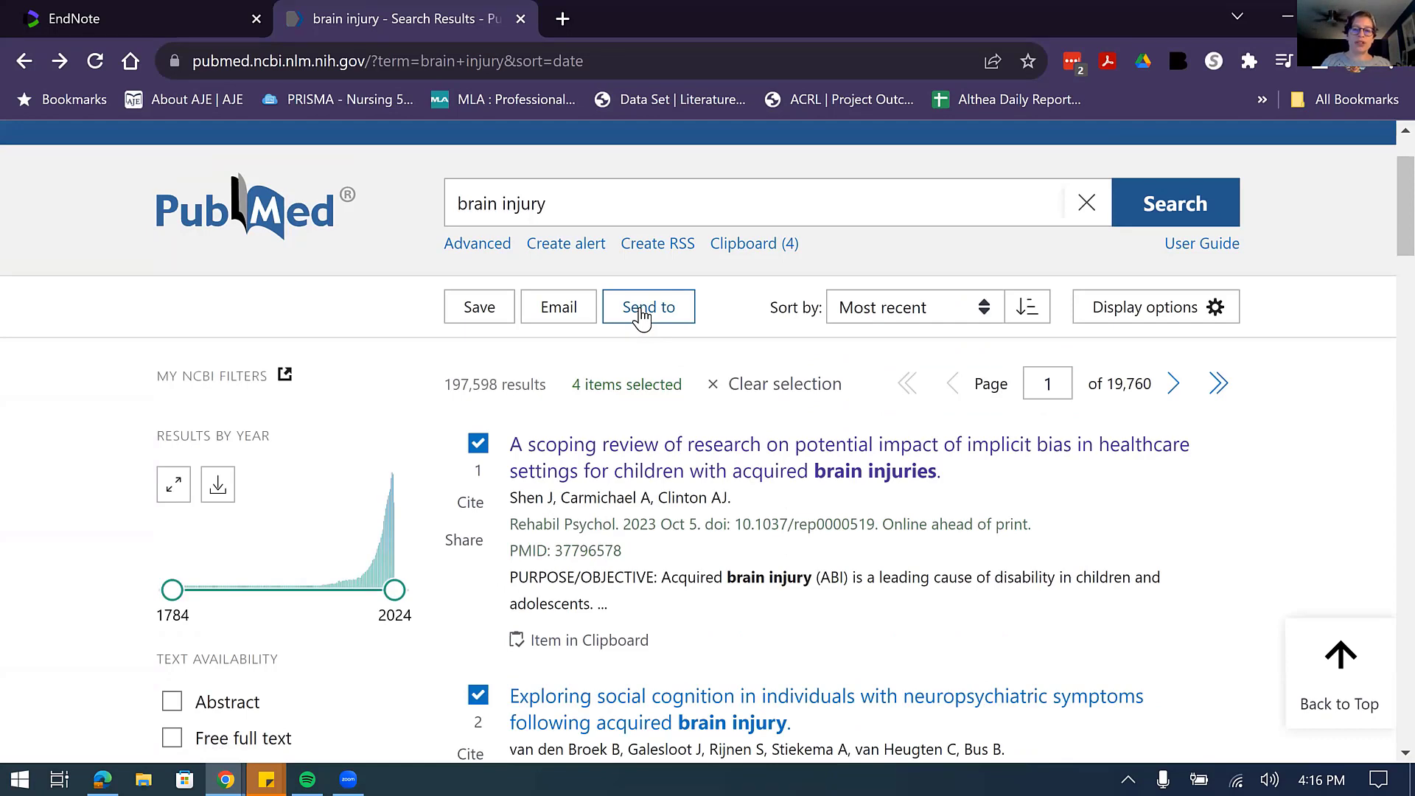
click(642, 315)
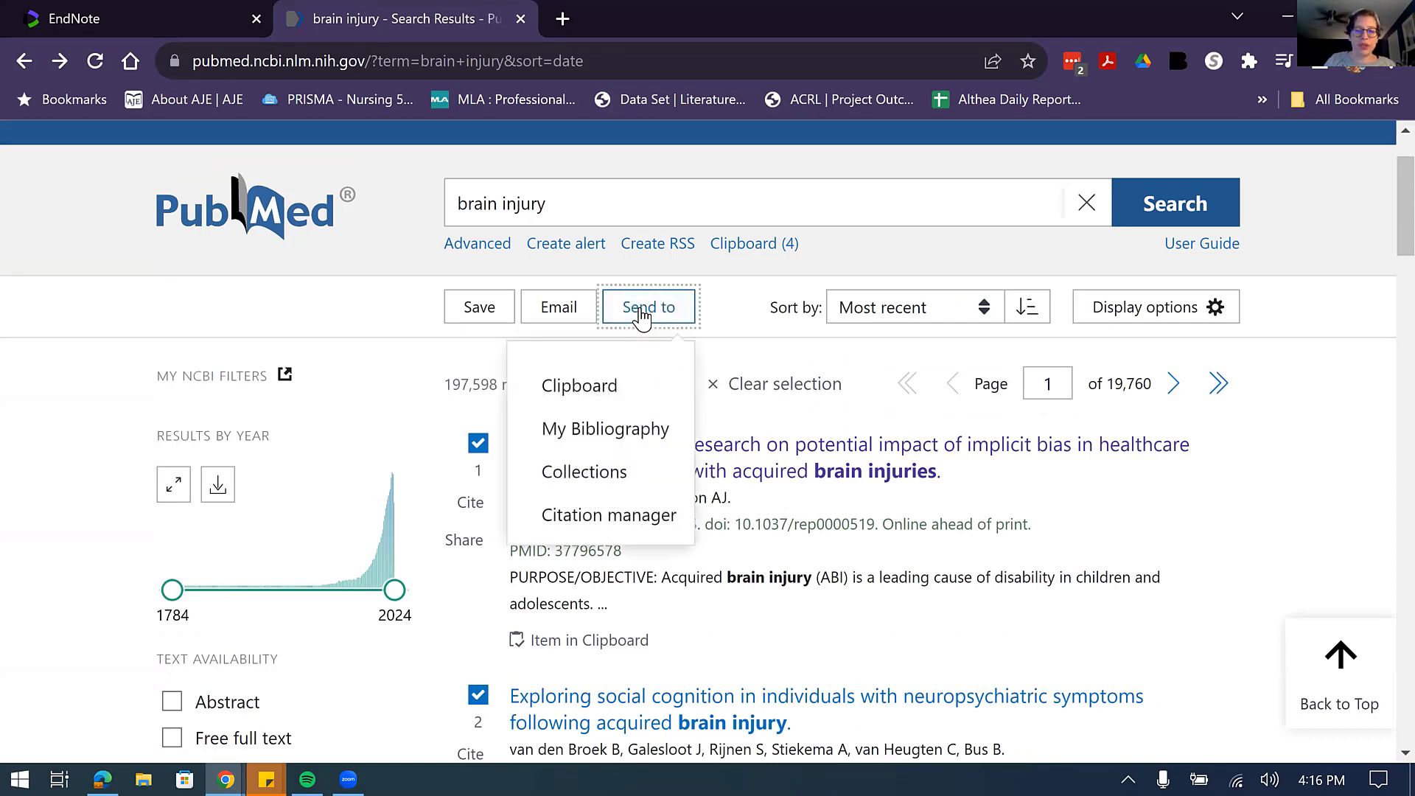
click(645, 516)
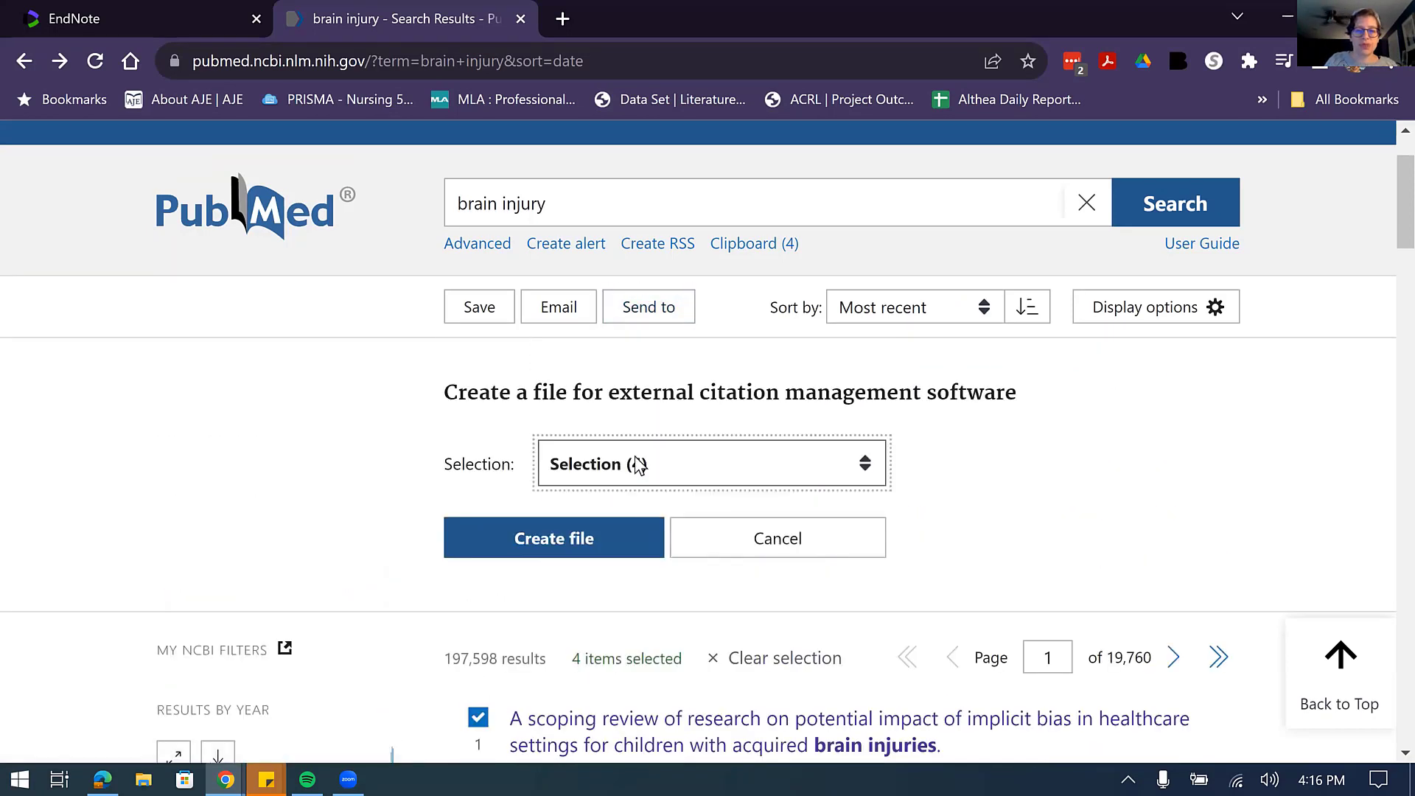
click(717, 469)
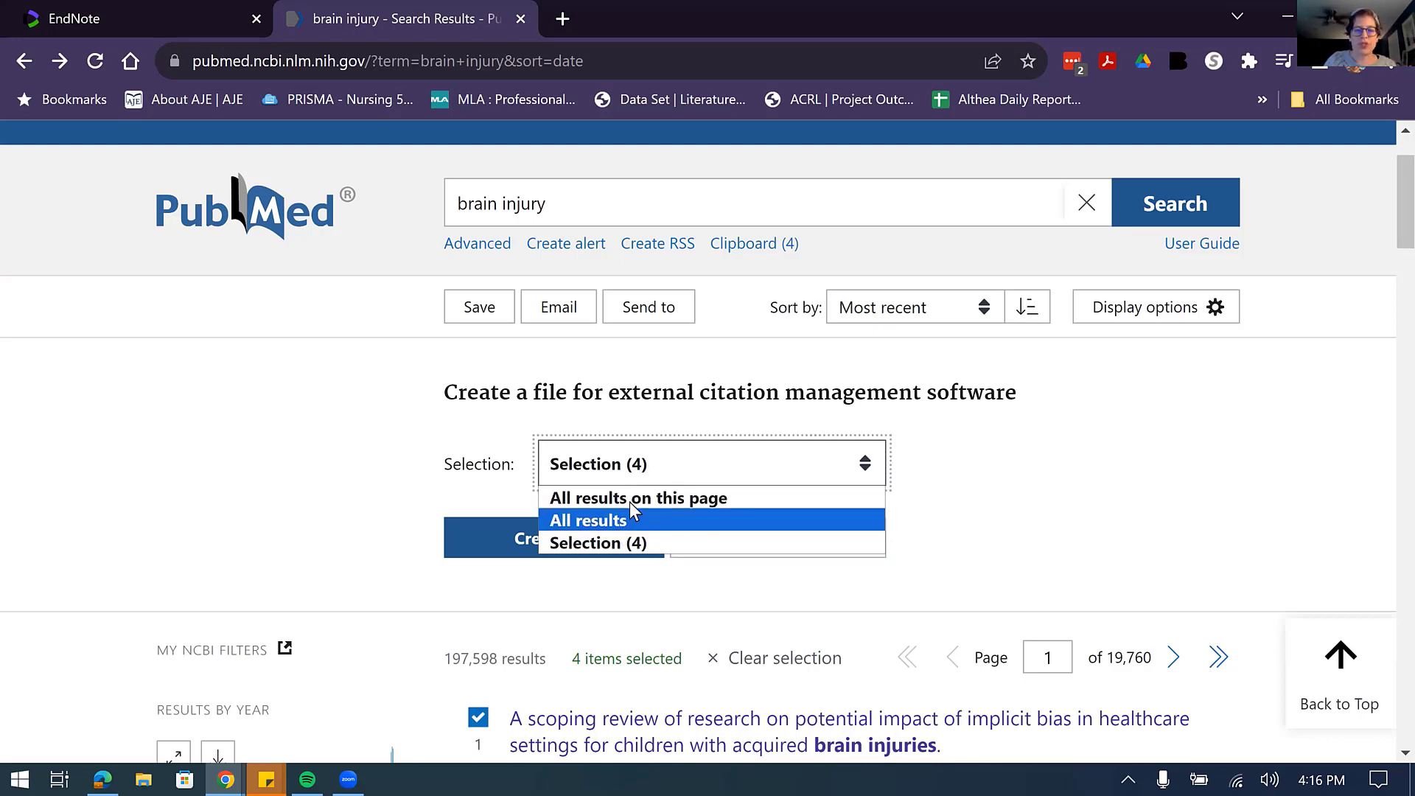
click(599, 543)
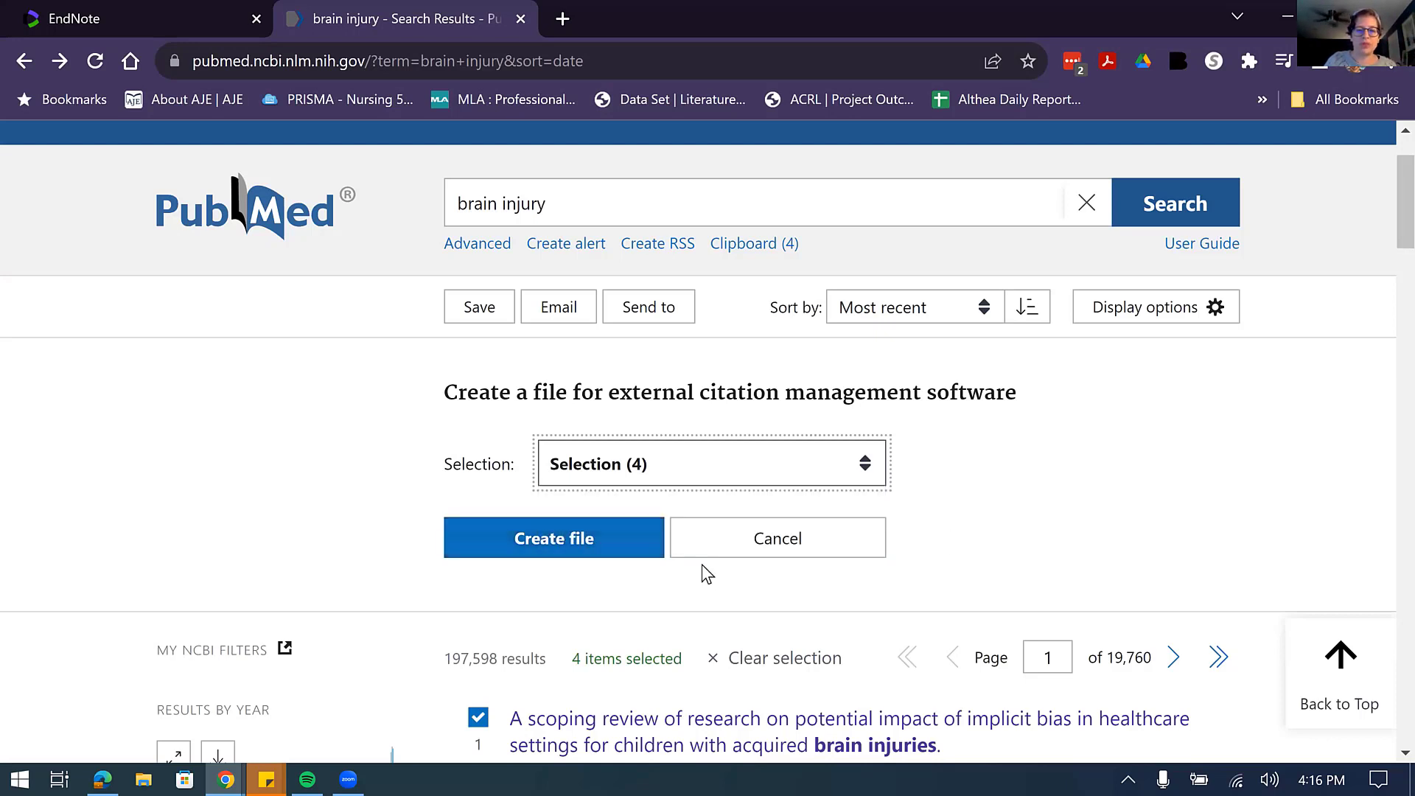
click(575, 542)
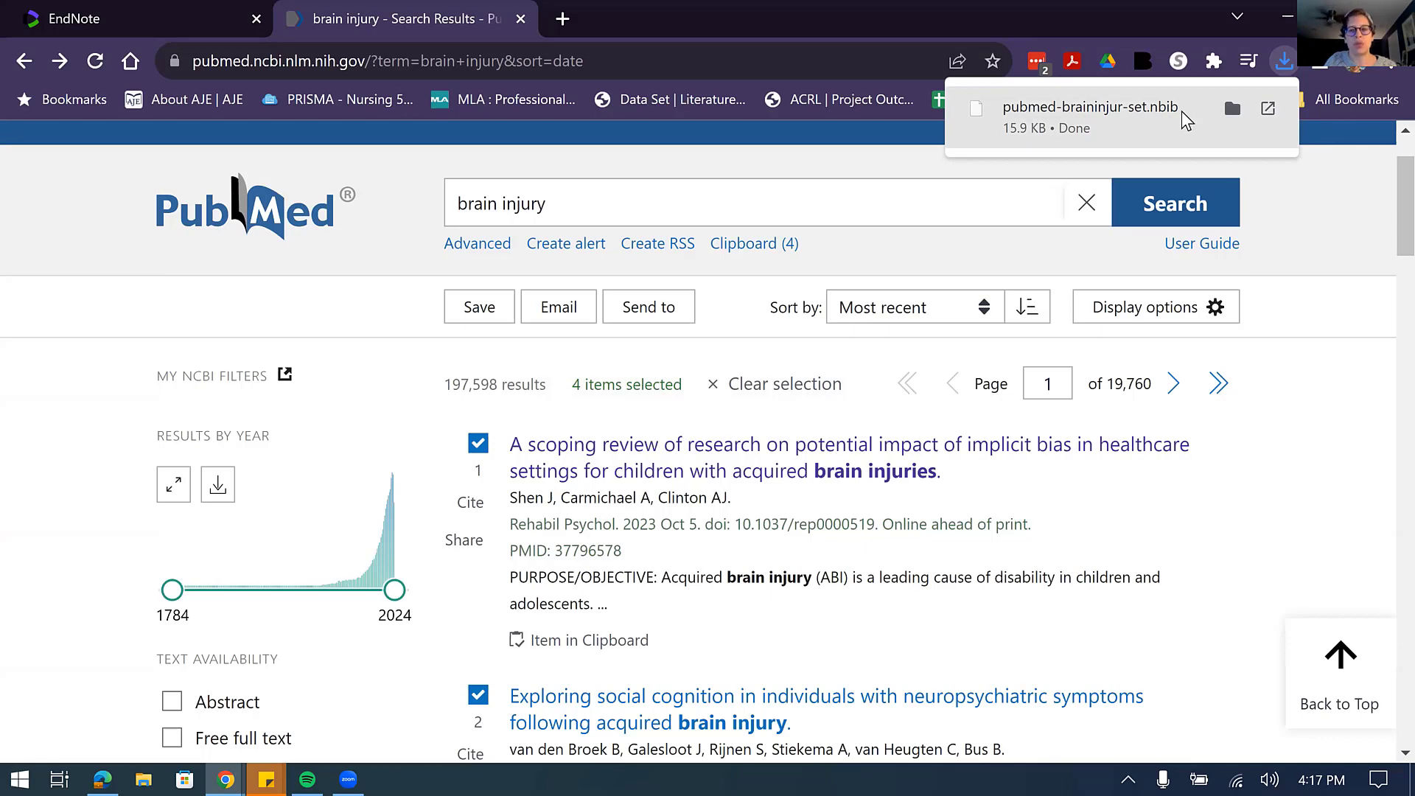
Switch to EndNote and check the browser's recent downloads for the exported PubMed citation file.
click(157, 24)
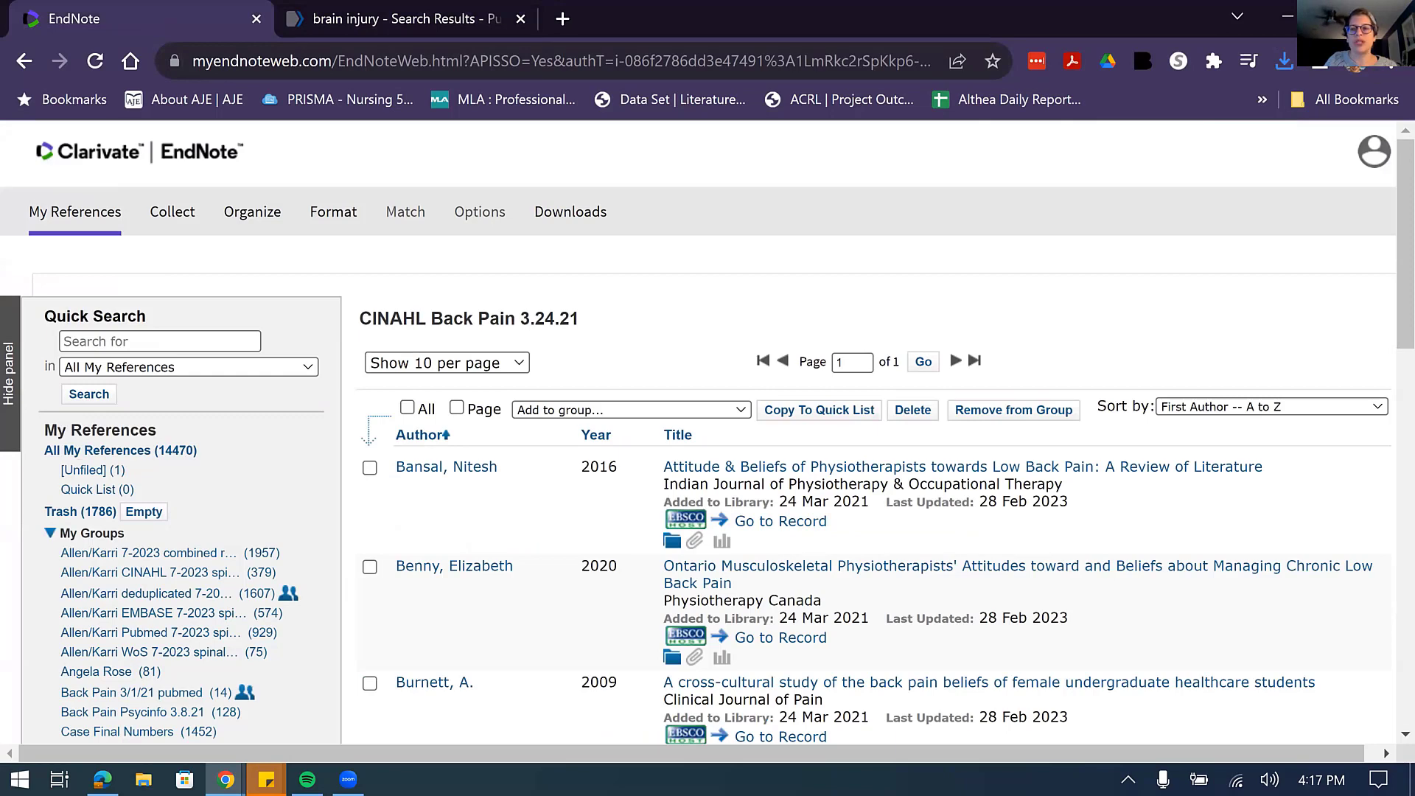
click(1284, 62)
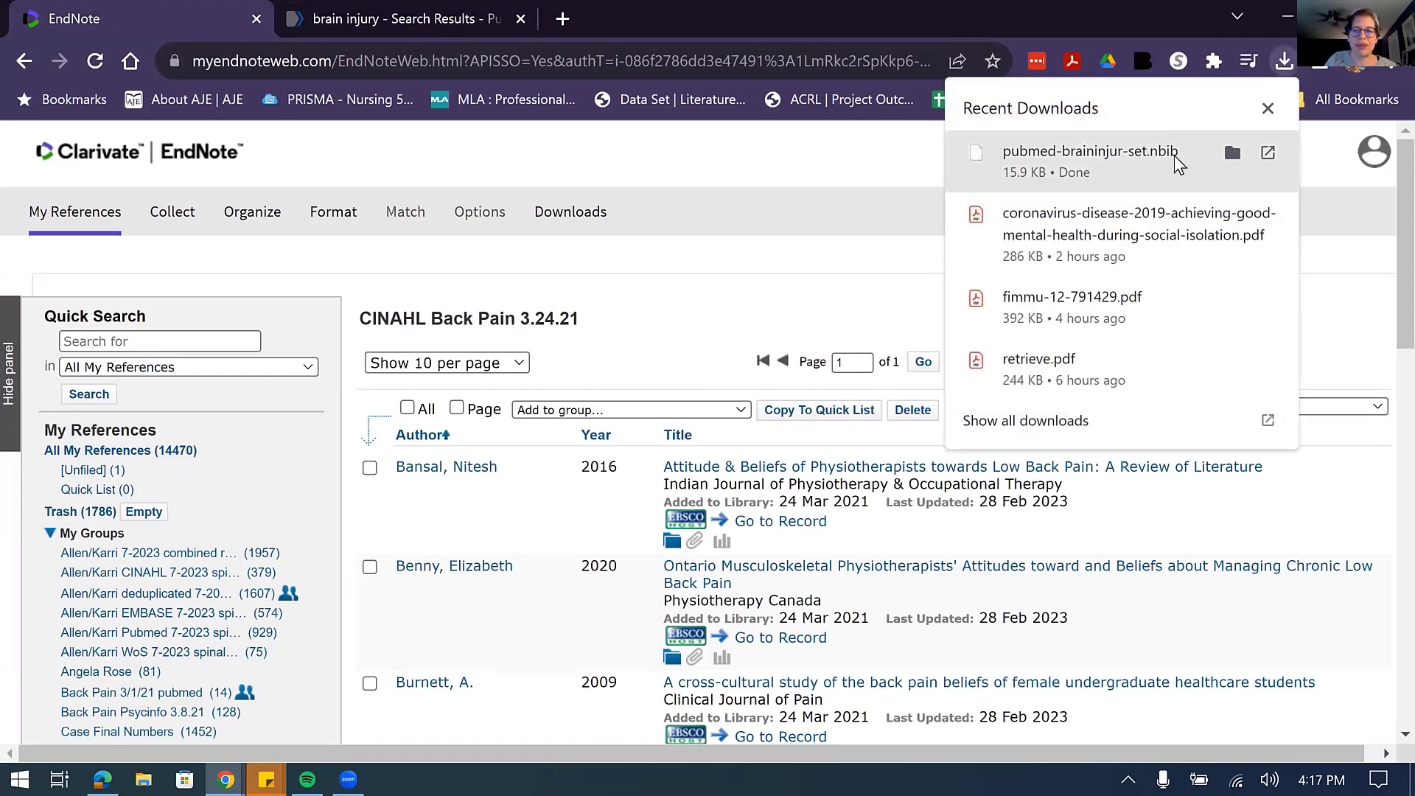
click(162, 20)
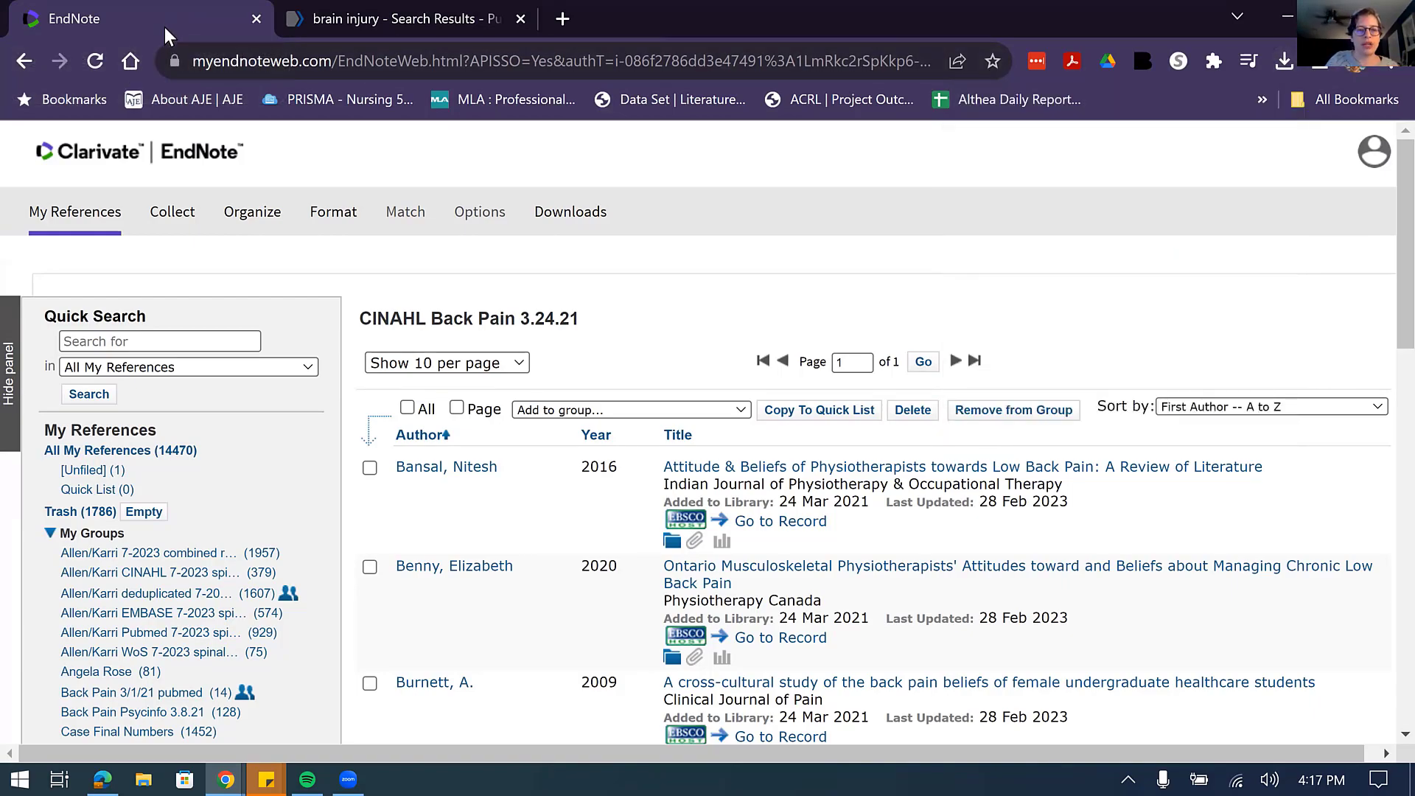
Open Import References and choose pubmed-braininjur-set.nbib from the Downloads folder as the file to import.
mouse_move(170, 218)
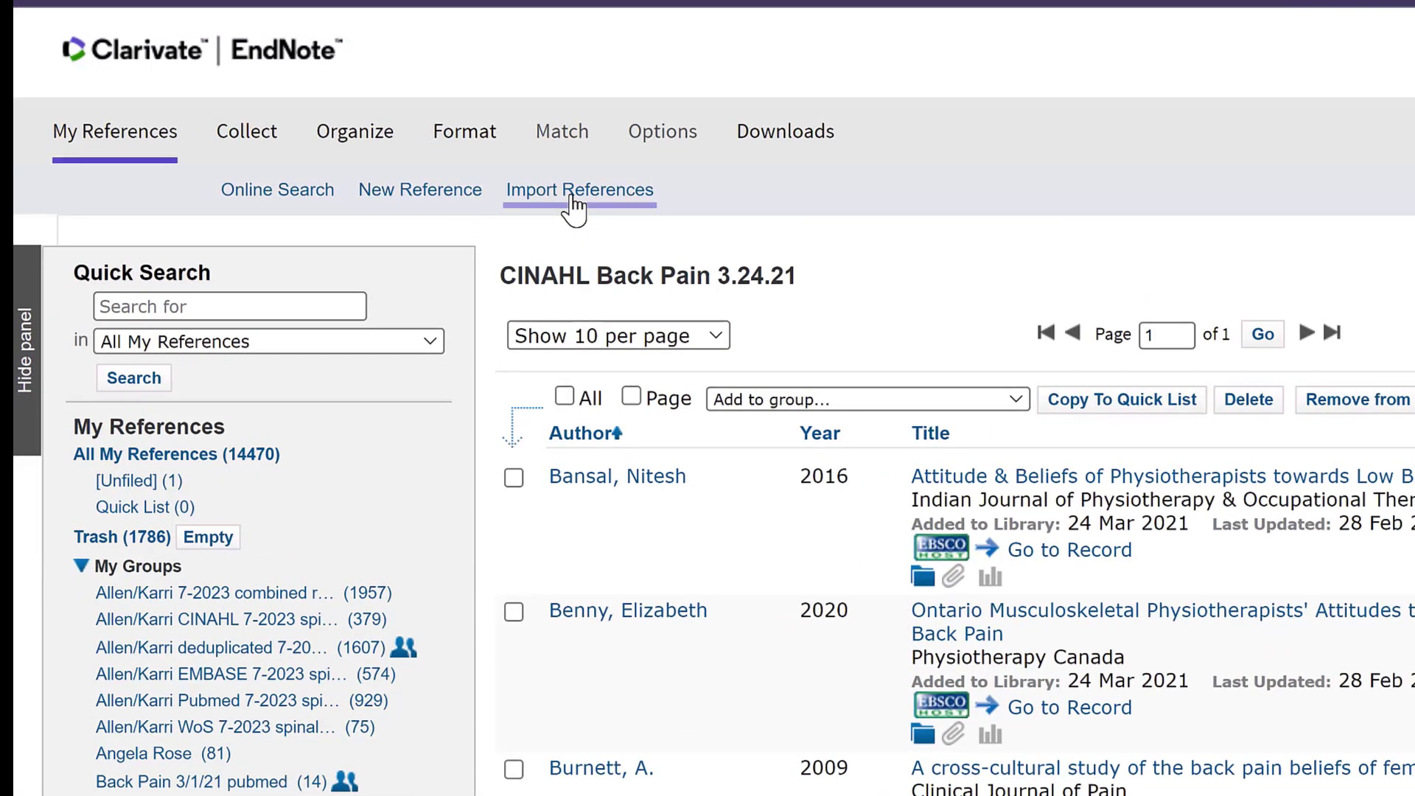
click(572, 197)
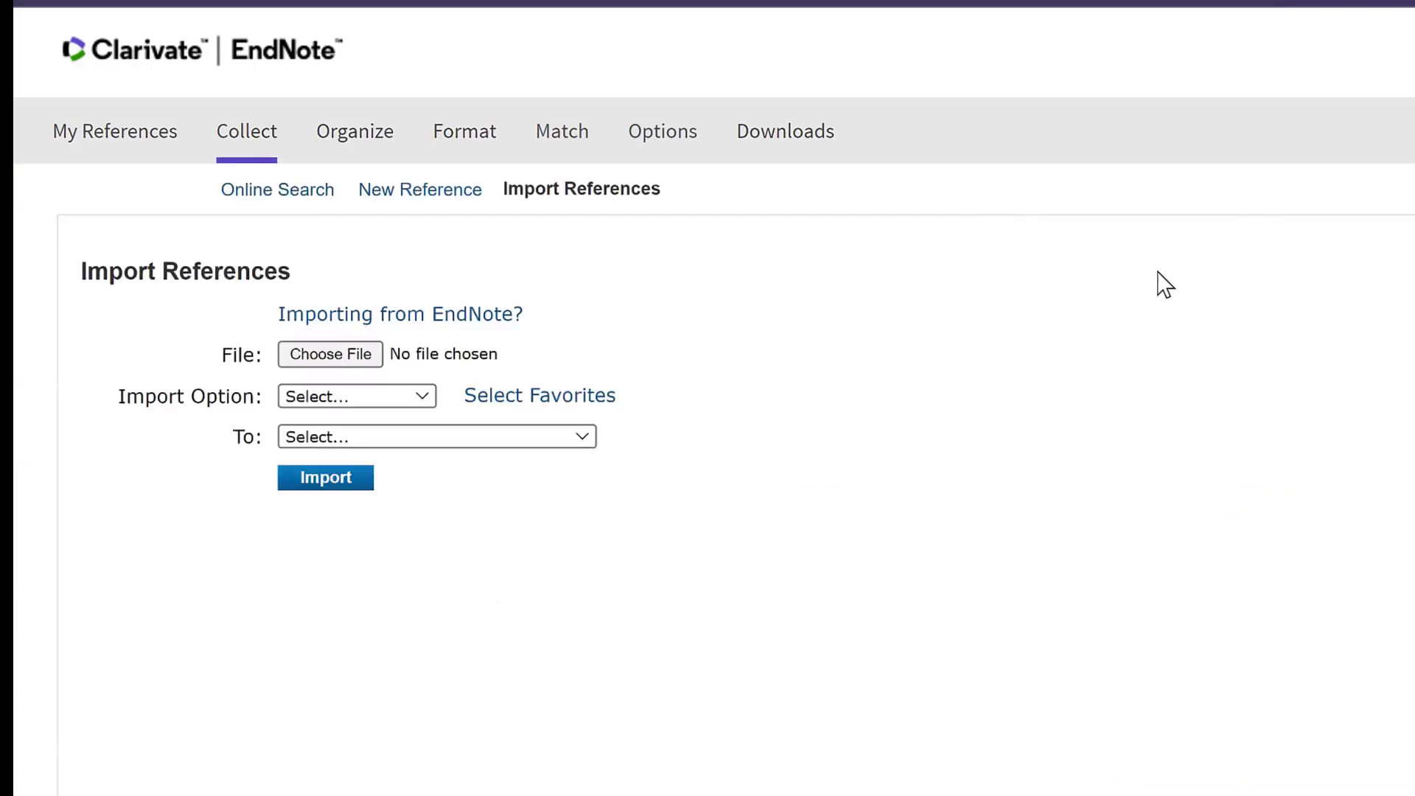
click(365, 355)
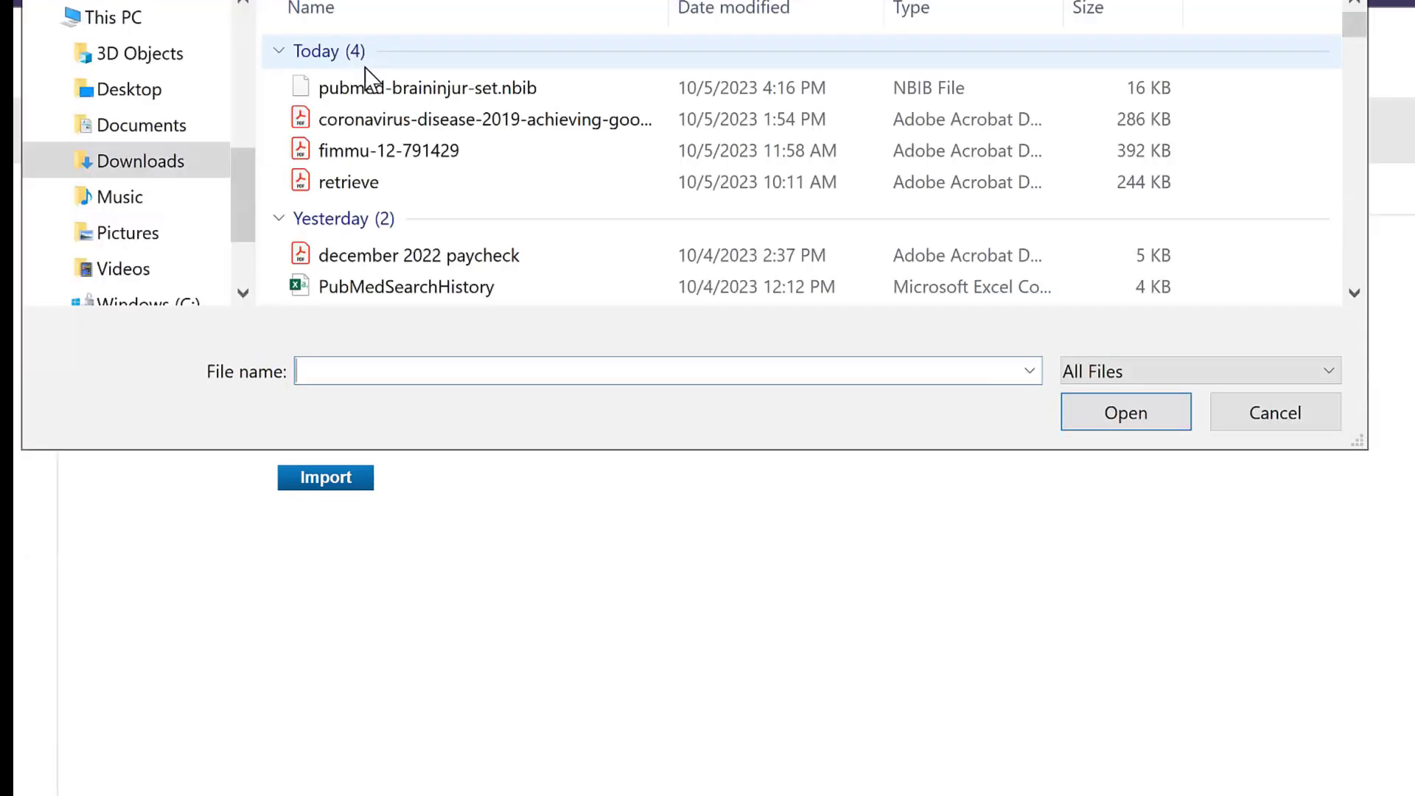
click(405, 89)
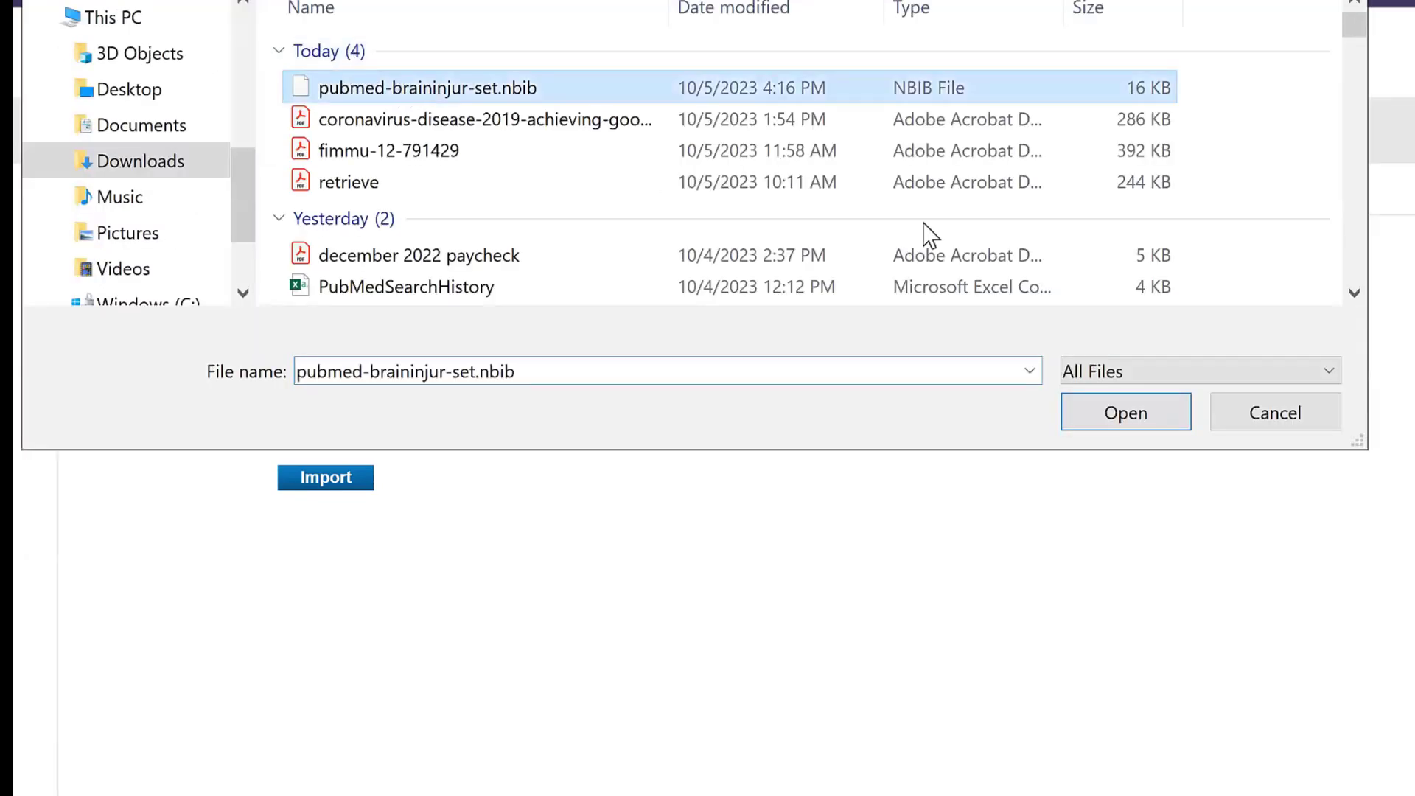
click(1110, 412)
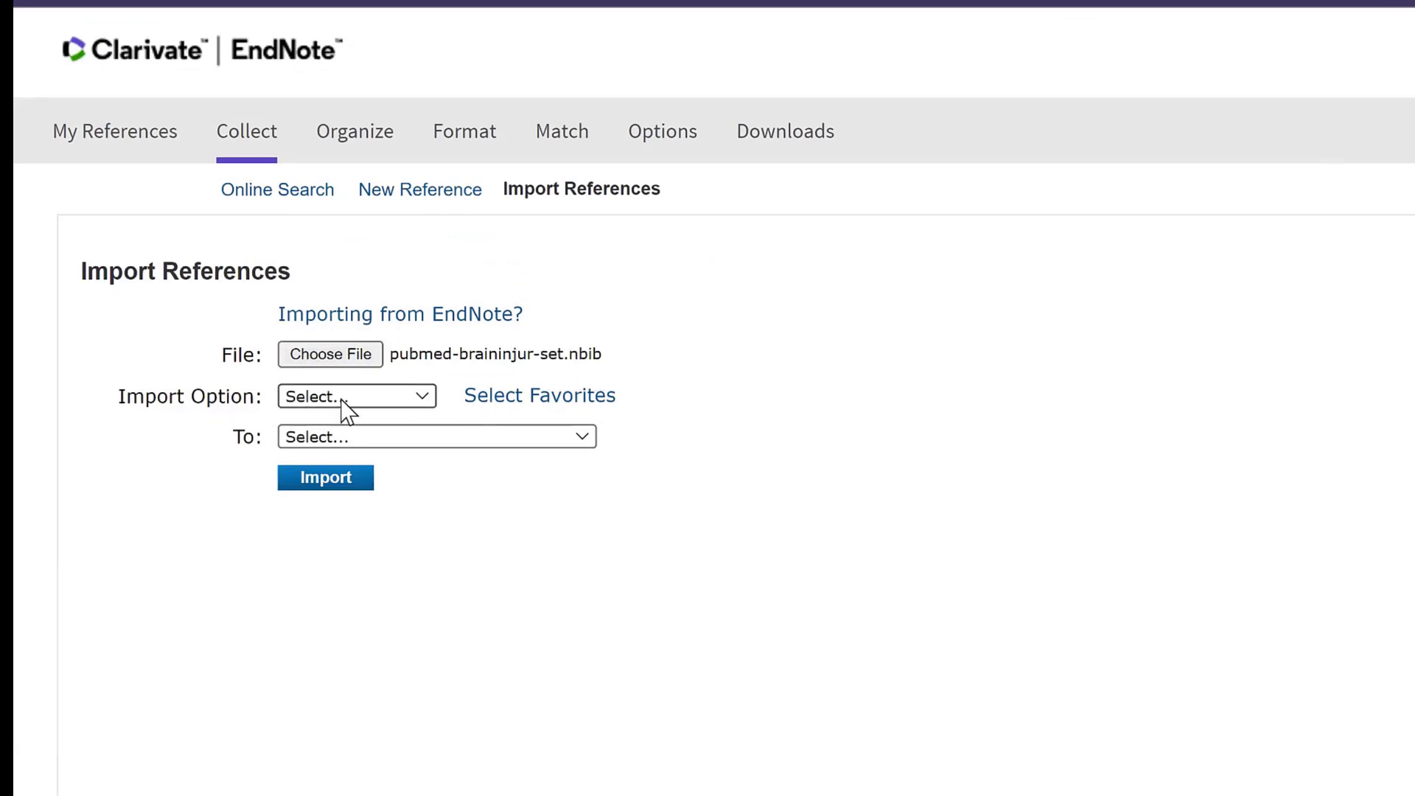
Review the import options available for the chosen citation file.
click(428, 402)
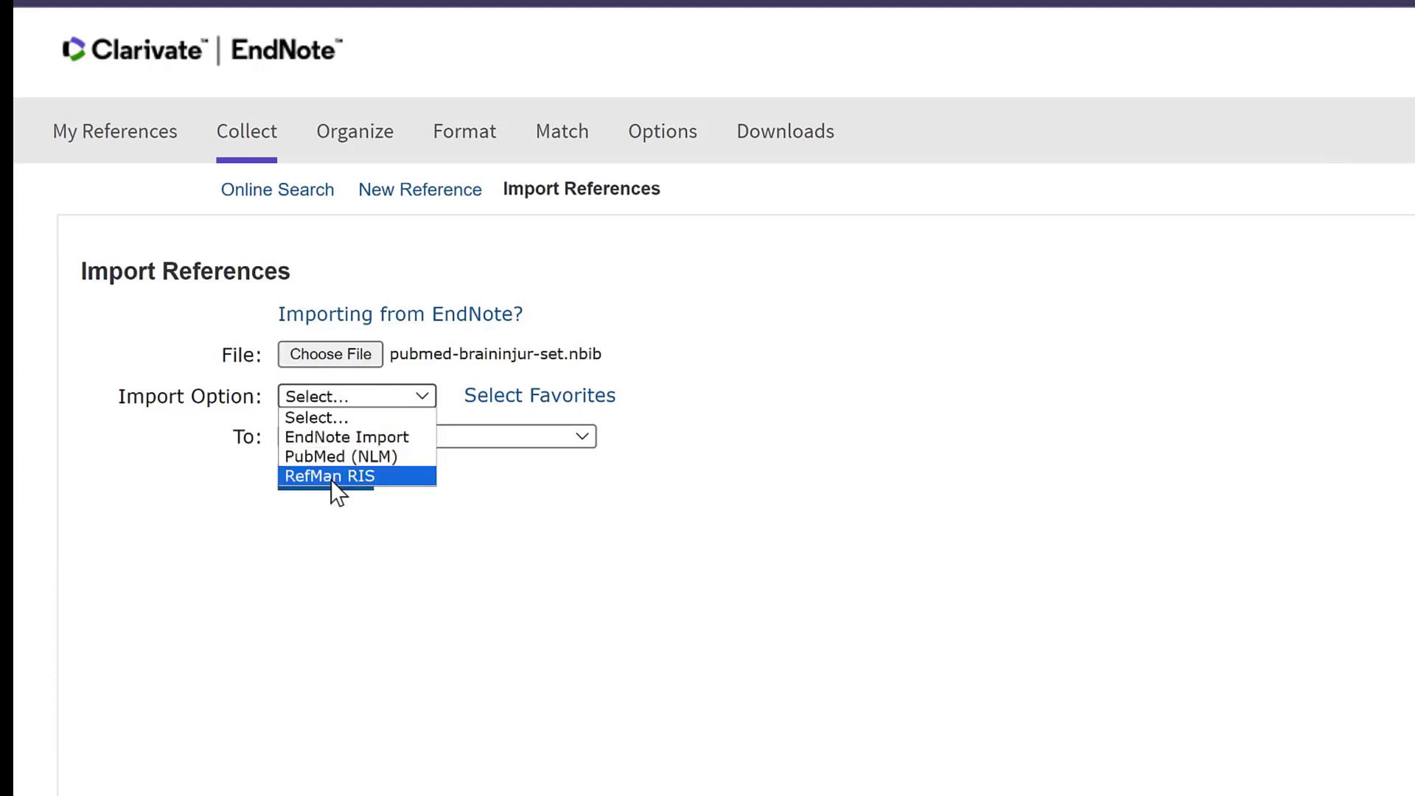
click(341, 596)
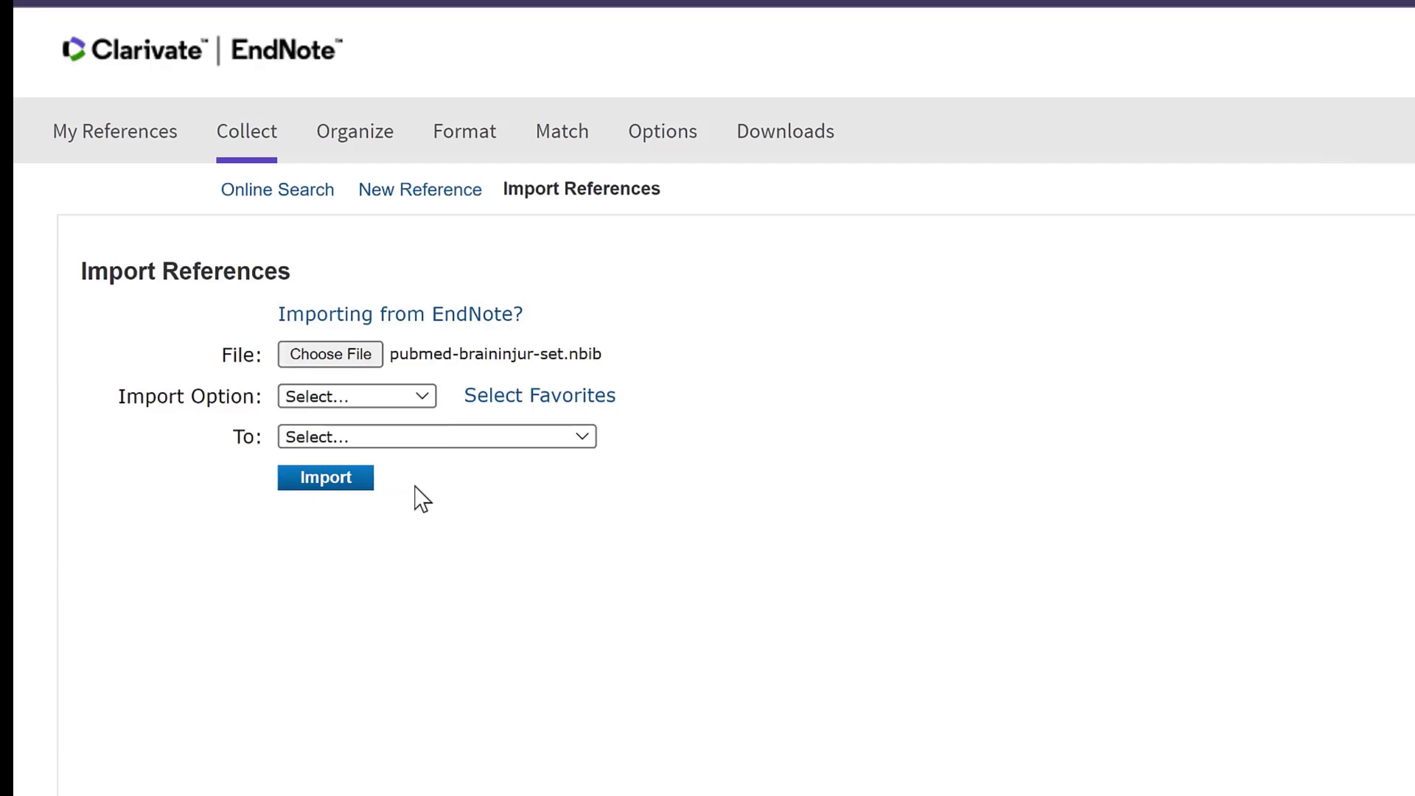
click(370, 402)
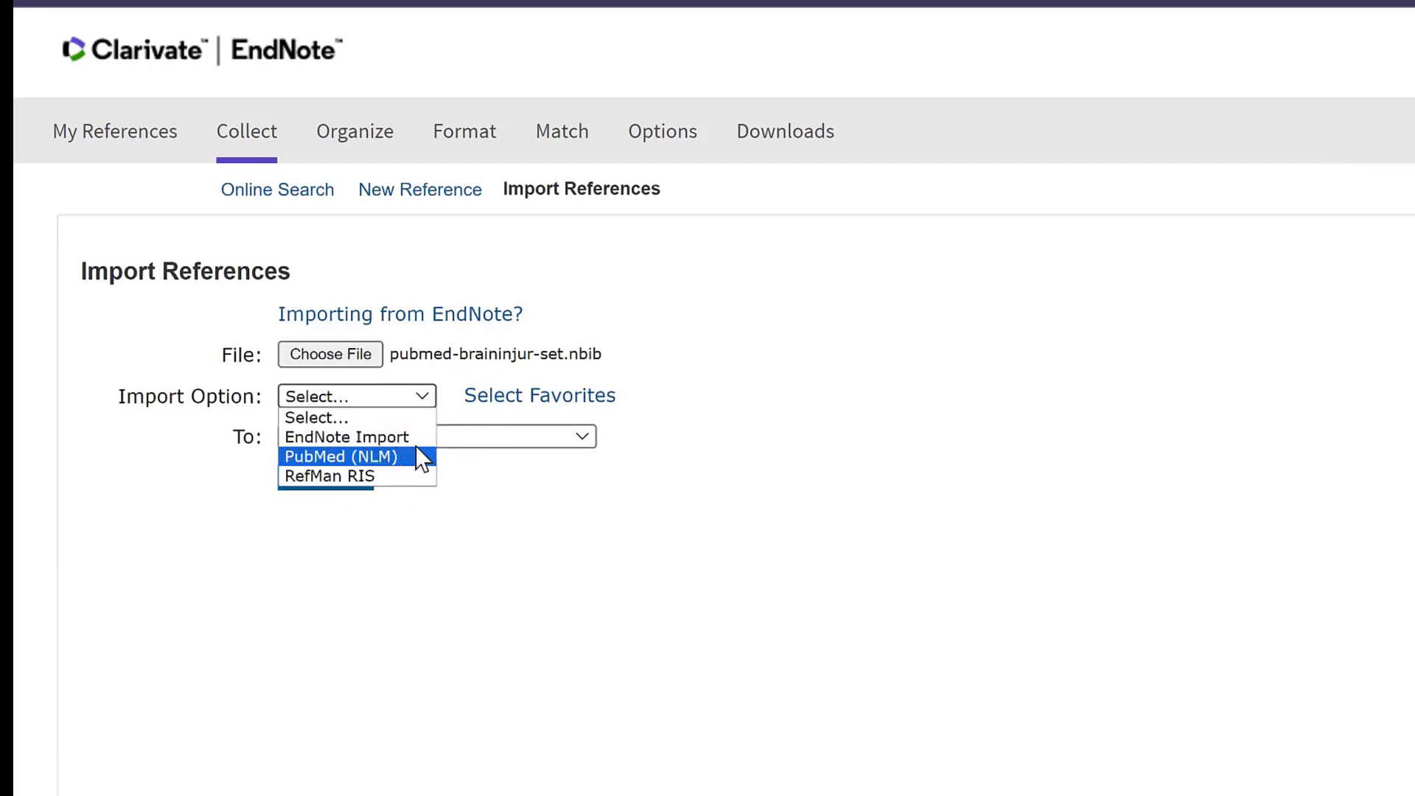
Show the import option favorites and remove EndNote Import from My Favorites.
click(551, 398)
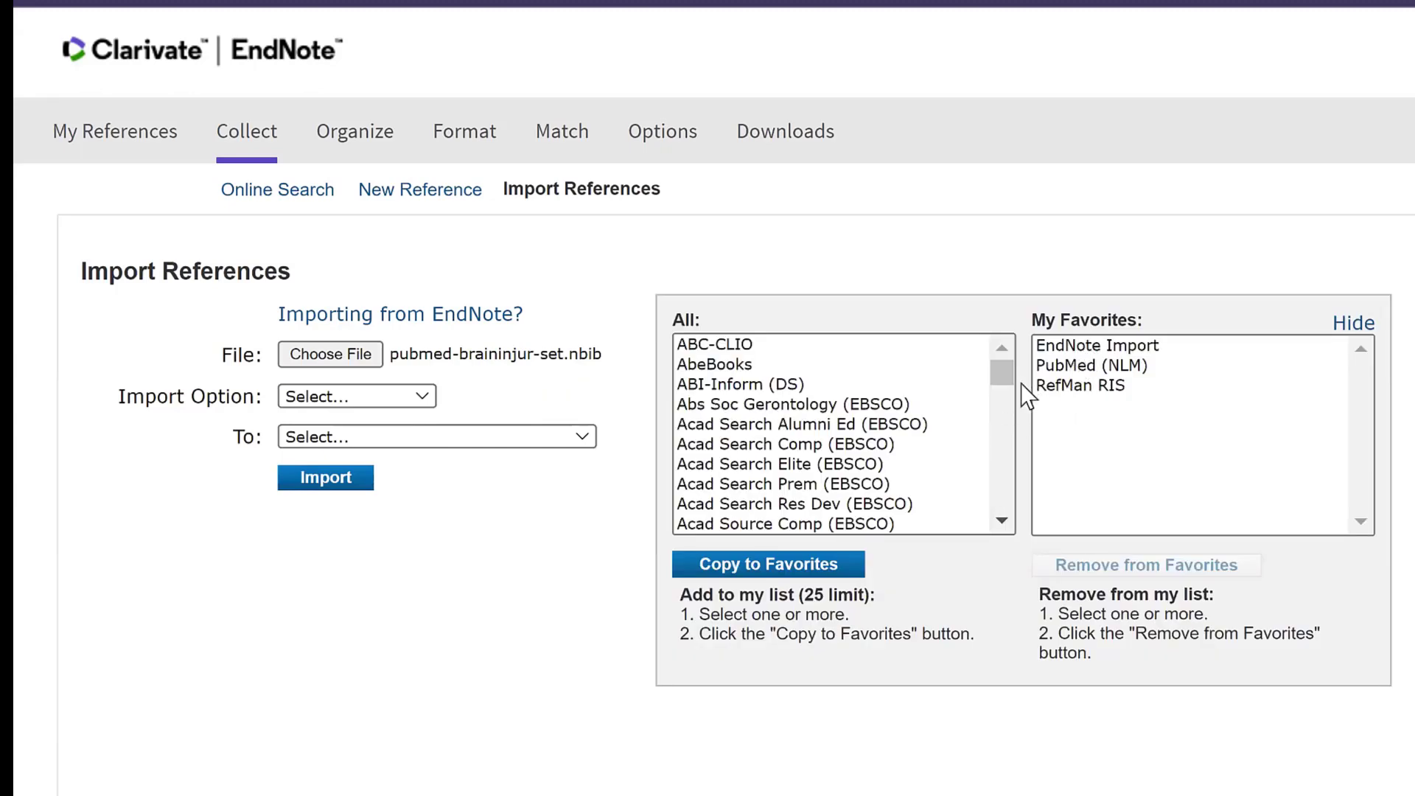
scroll(1006, 375, down, 5)
scroll(1006, 376, up, 5)
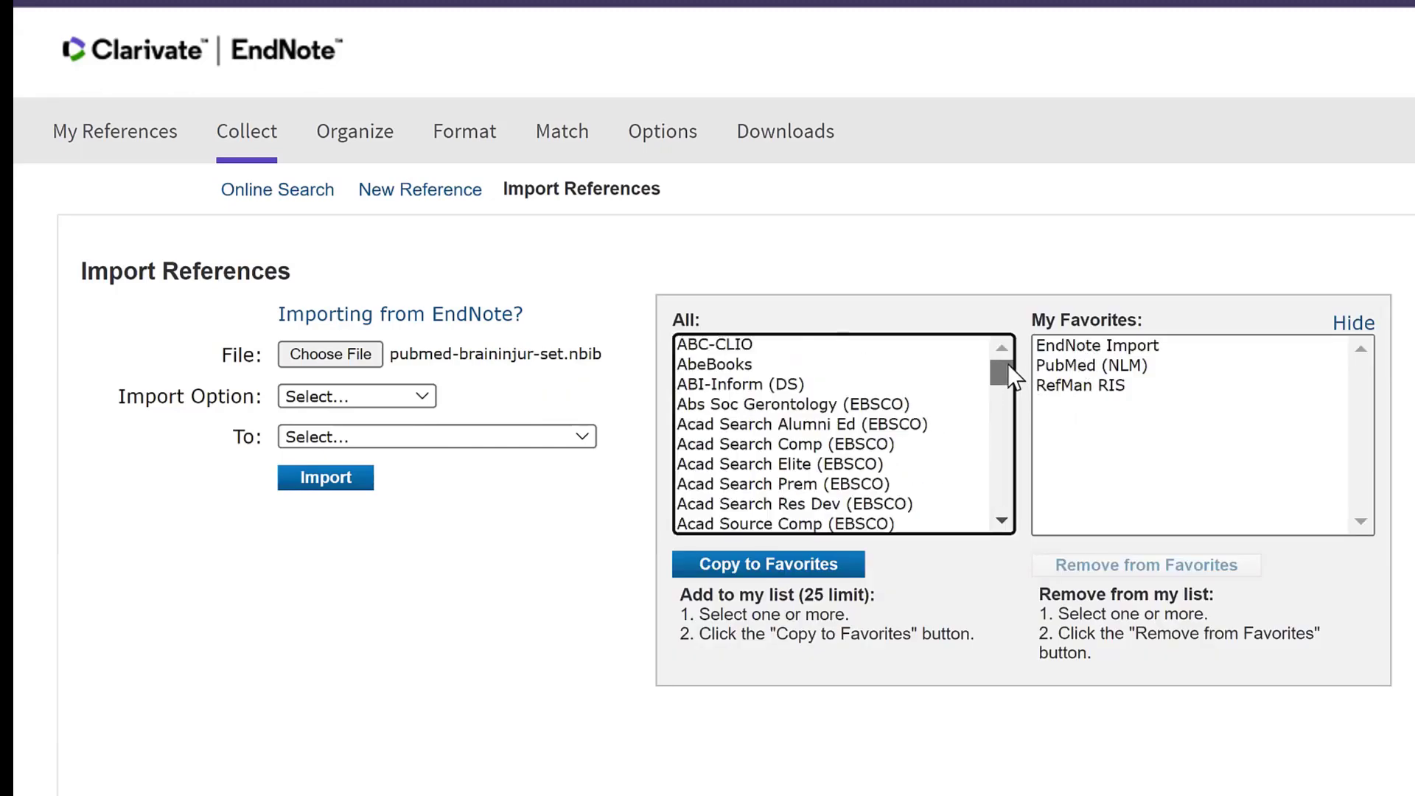
click(1105, 350)
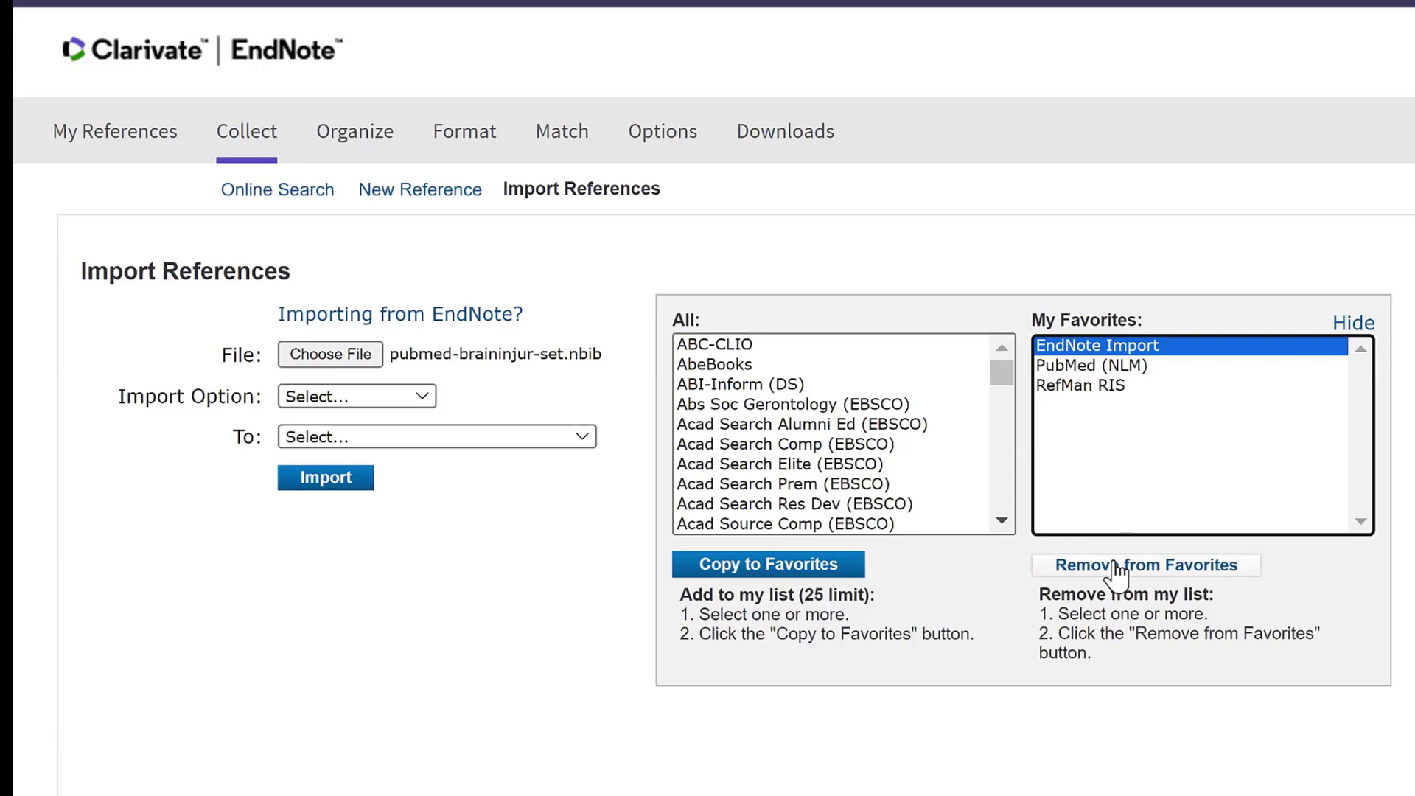
click(1107, 565)
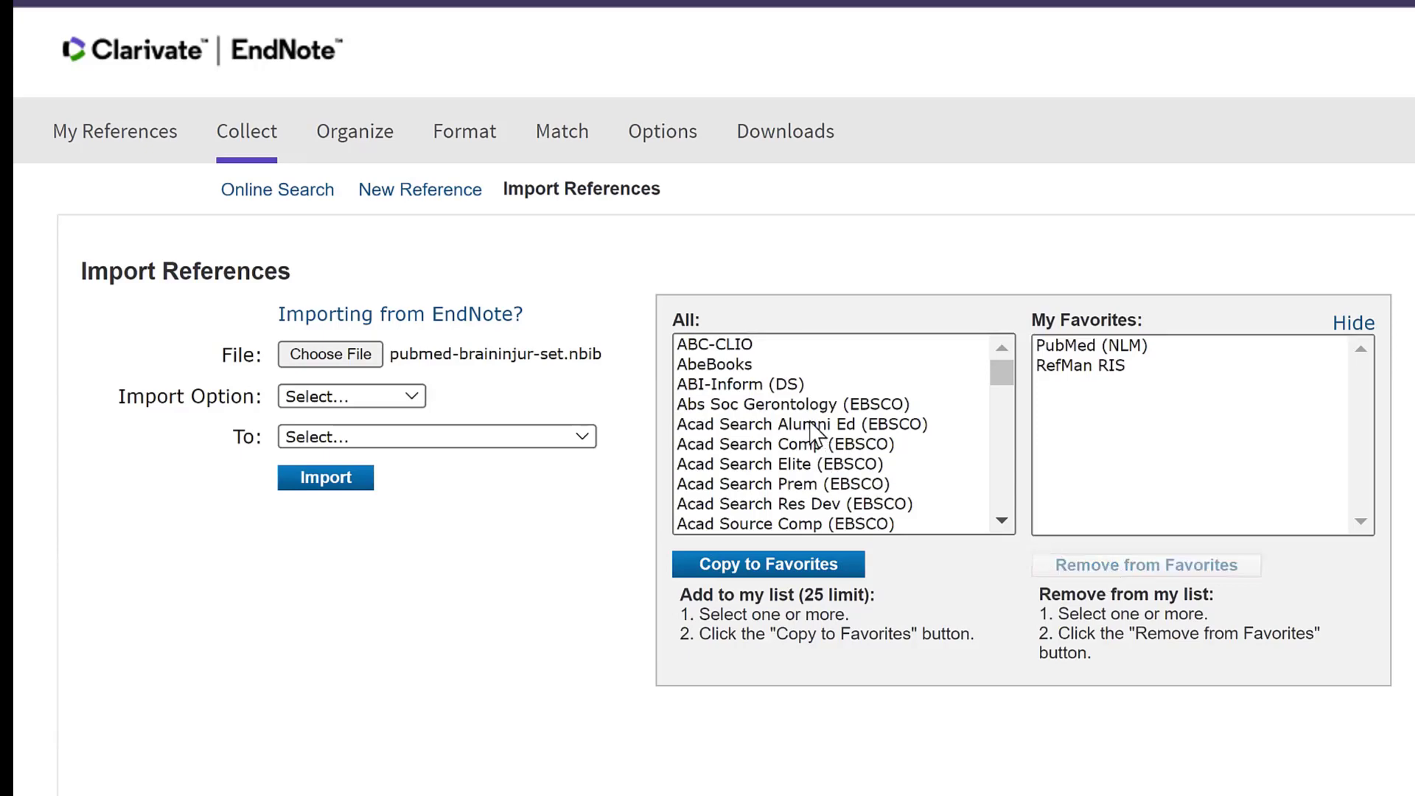
Copy AP Source (EBSCO) to the import option favorites and remove it again.
scroll(805, 431, down, 5)
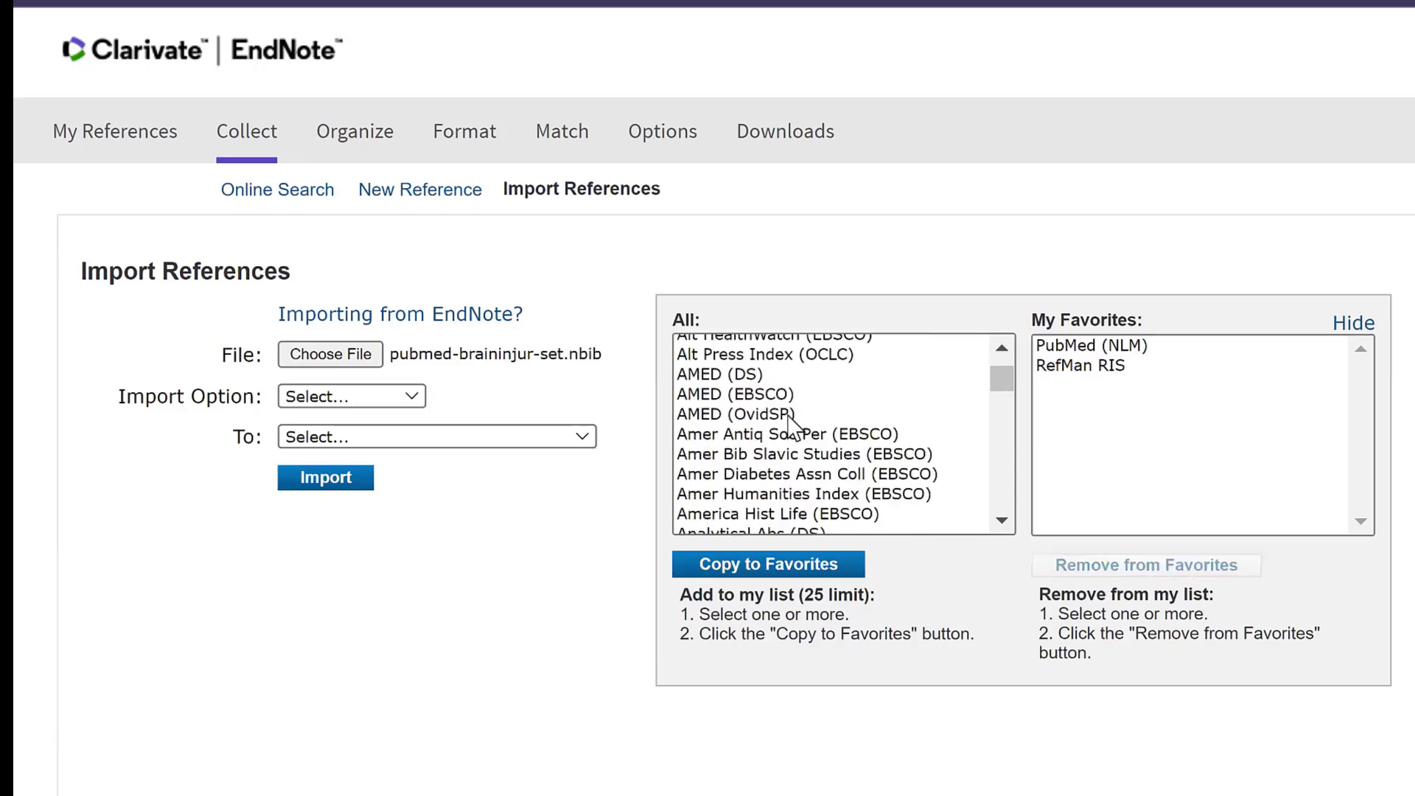
scroll(785, 418, down, 2)
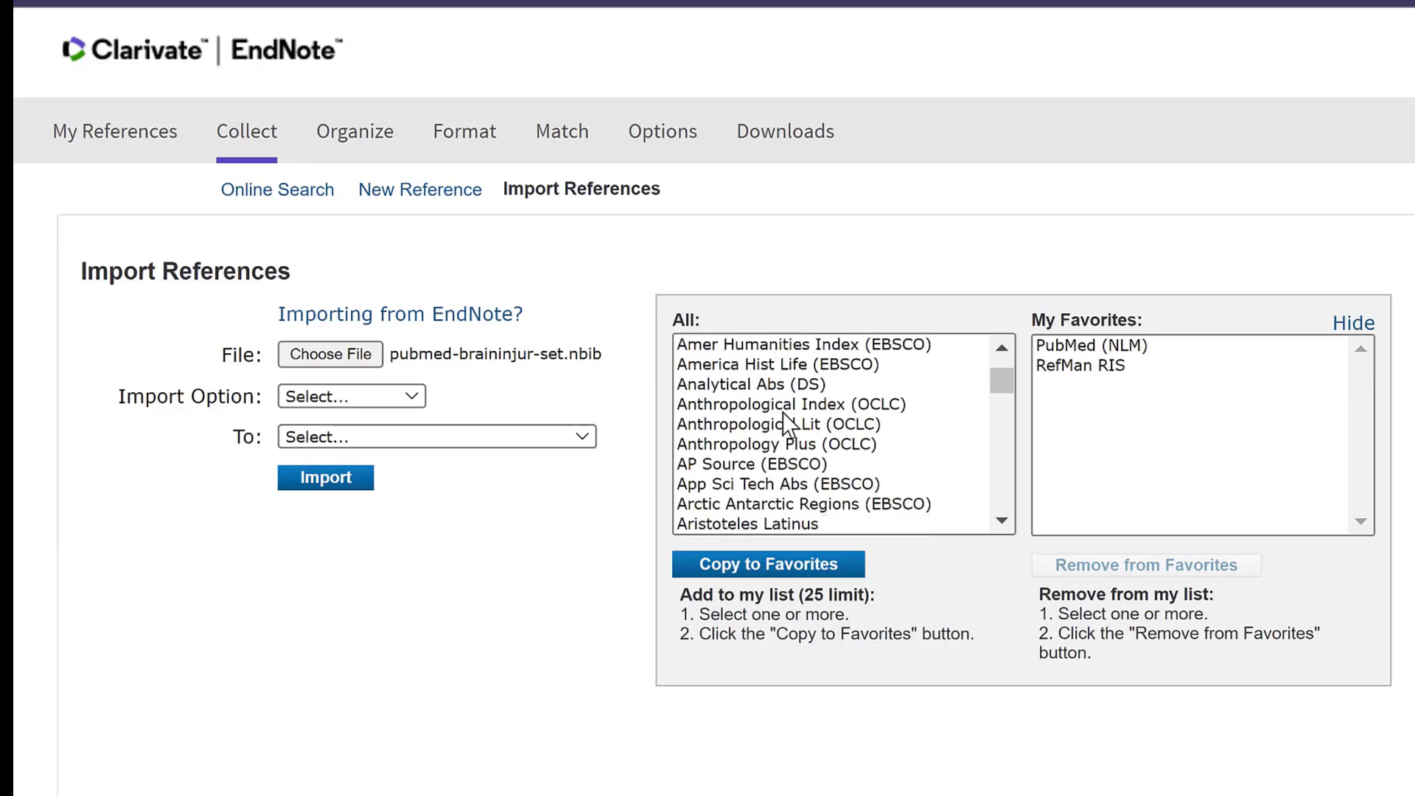
click(723, 466)
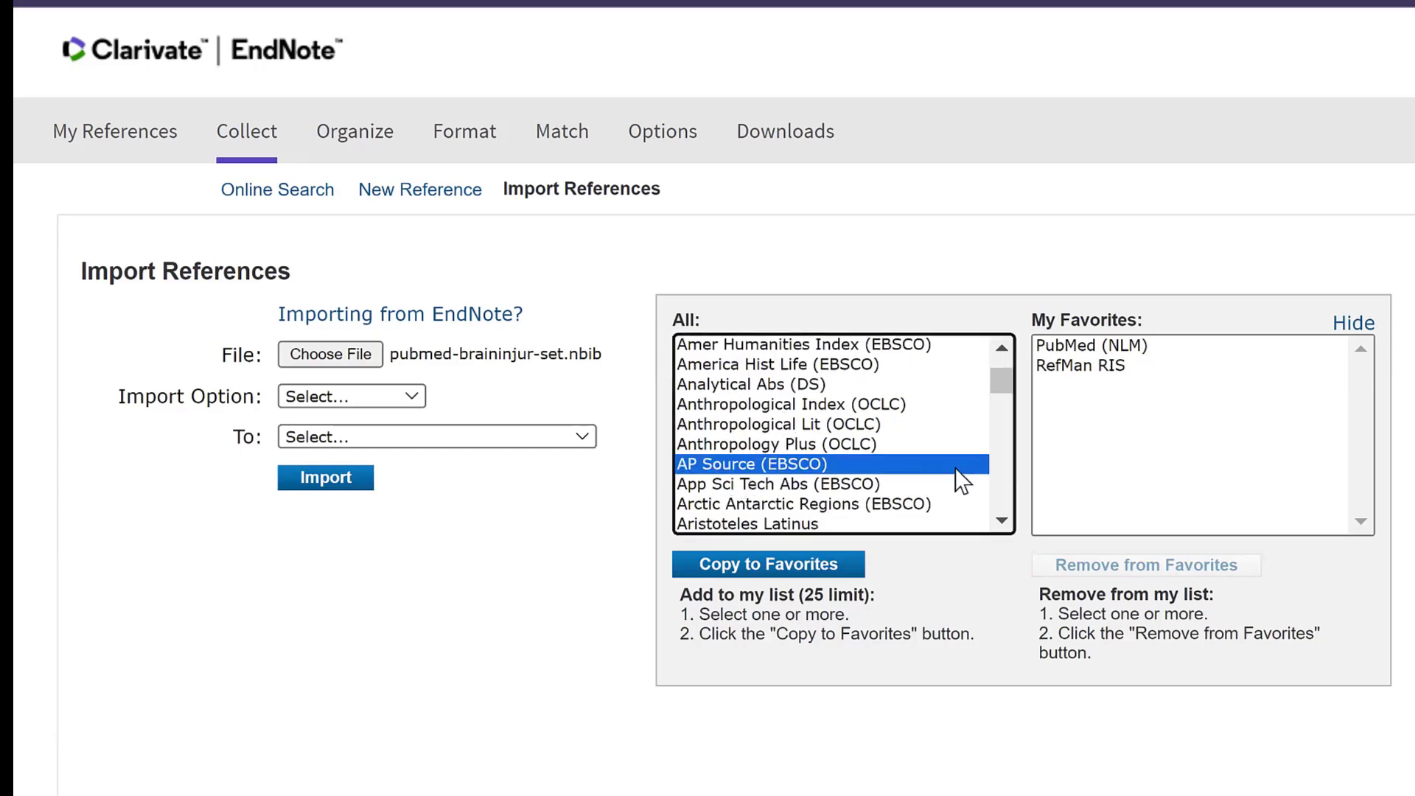
click(846, 568)
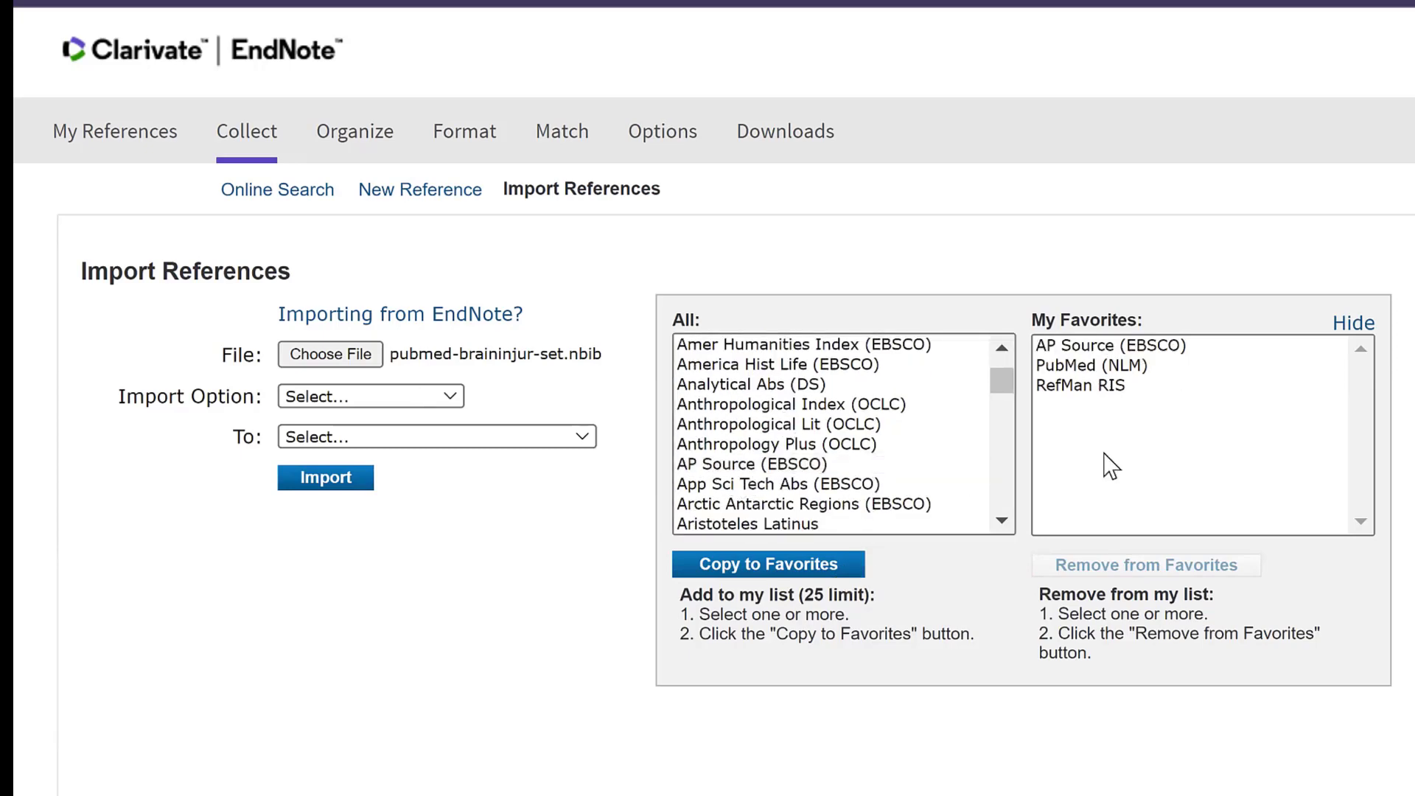
click(1076, 346)
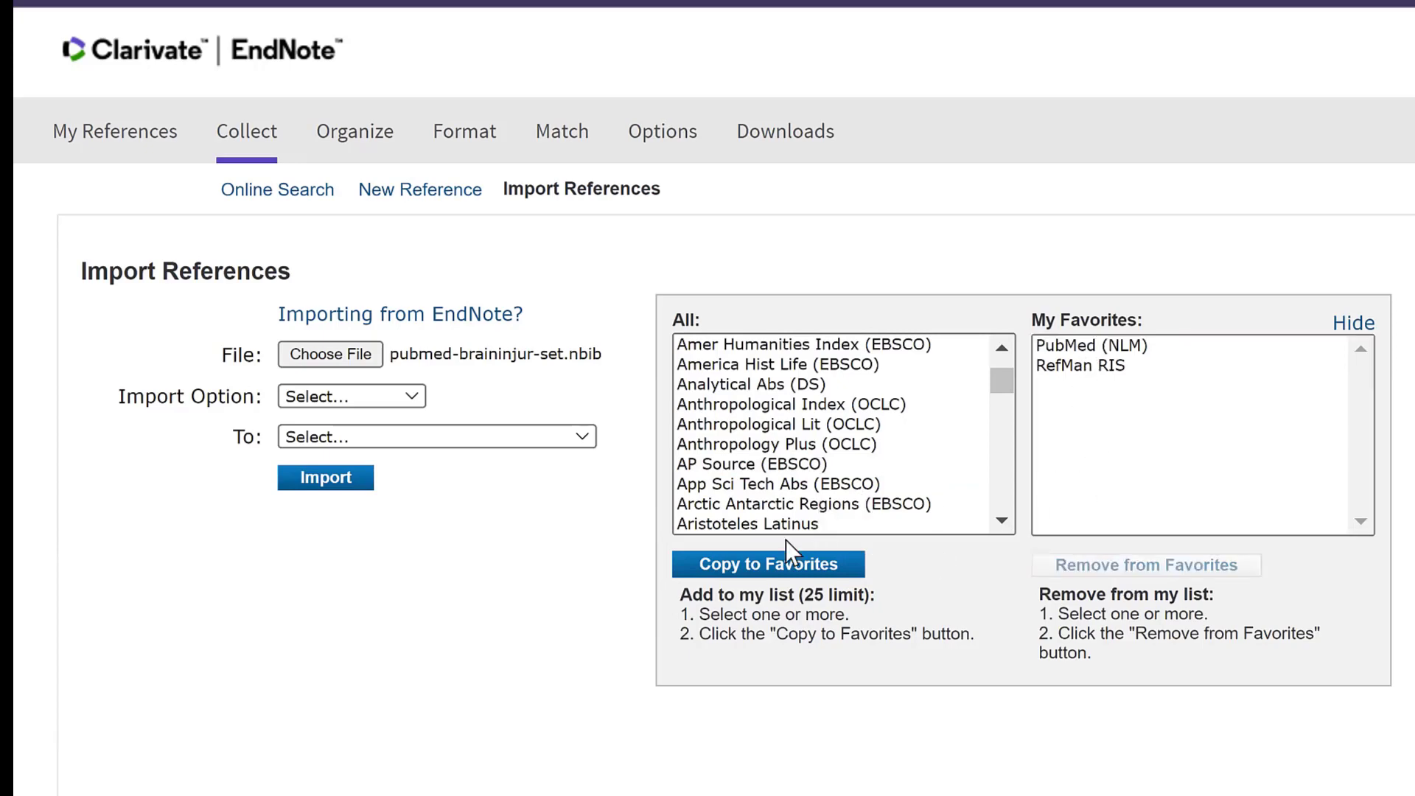
Hide the favorites list, then set the import option to PubMed (NLM) and the destination to a new group.
click(1358, 324)
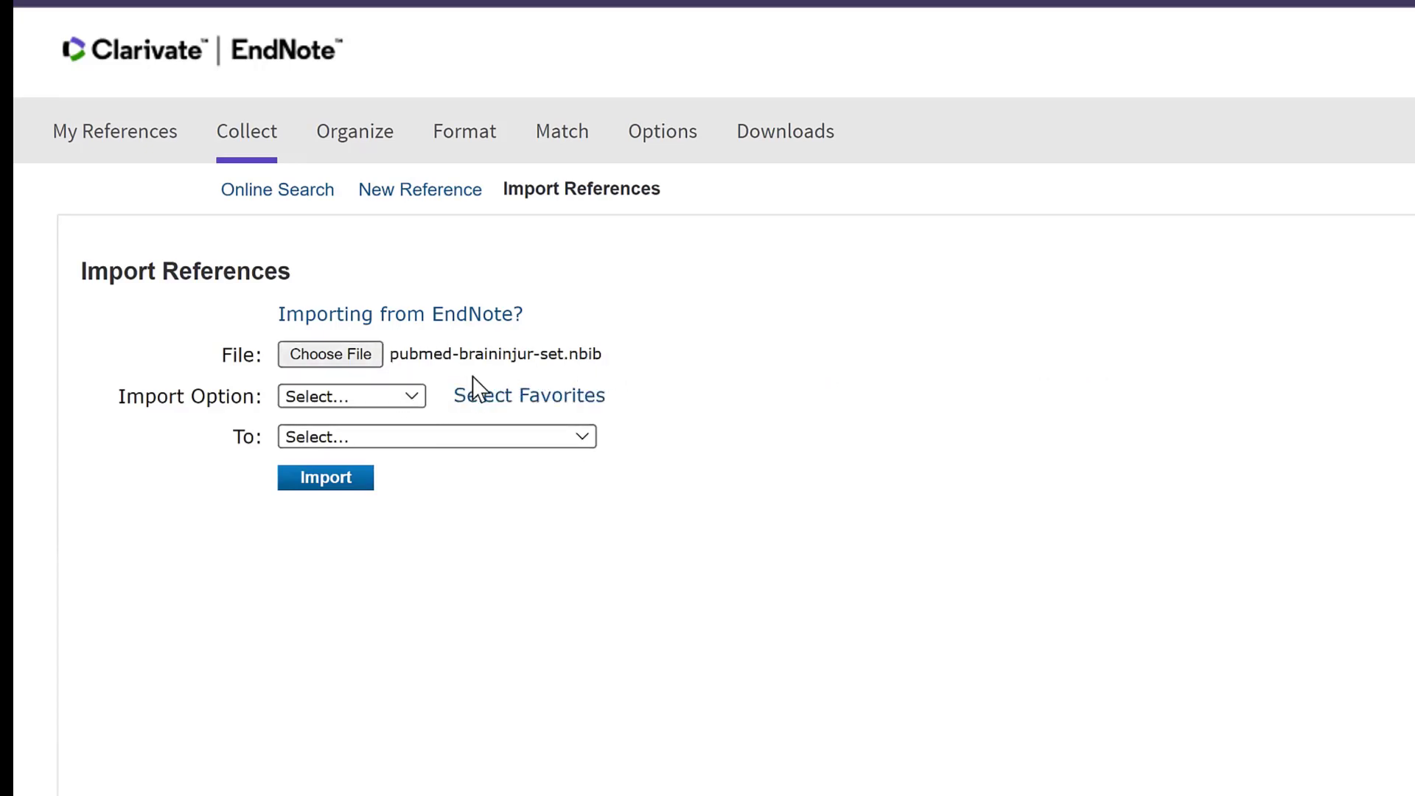
click(413, 397)
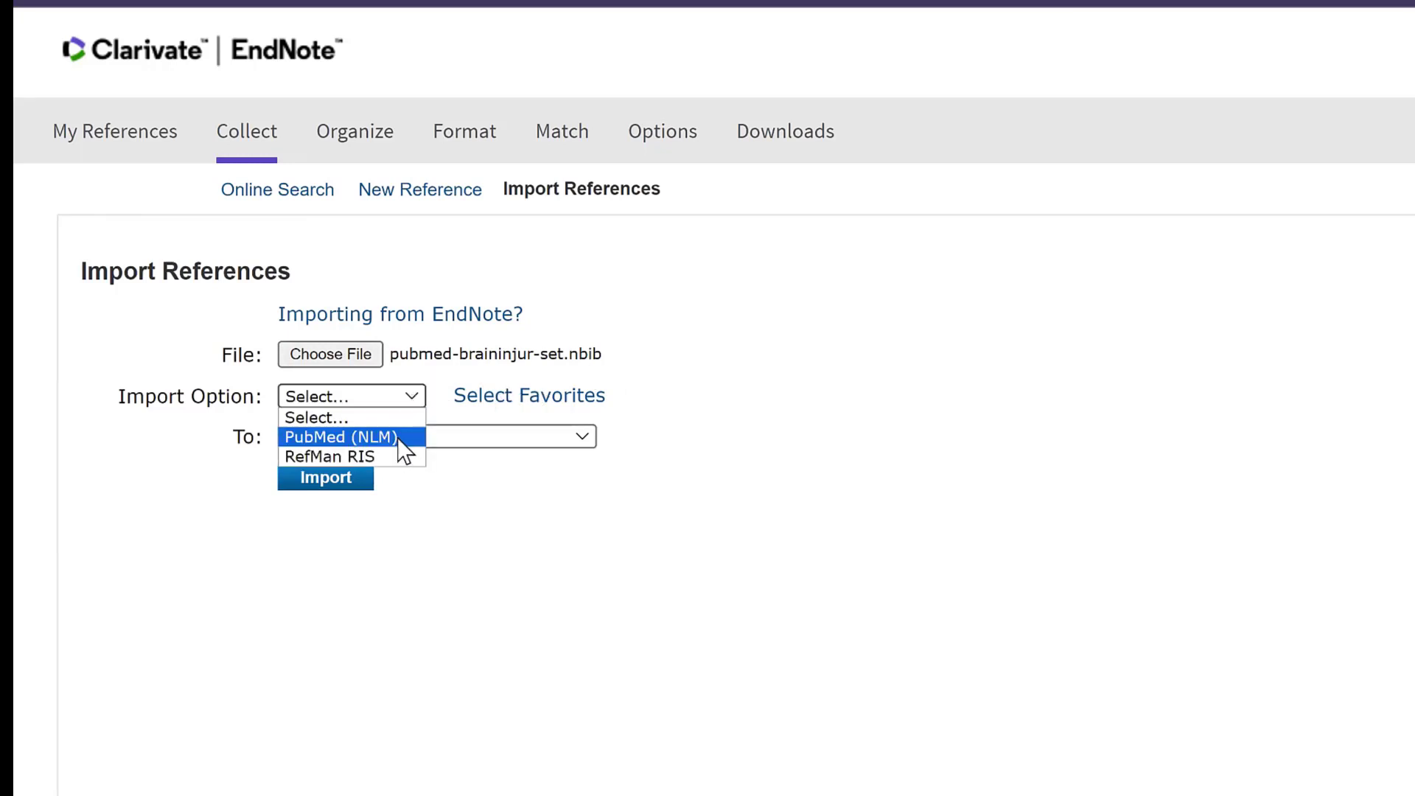
click(404, 439)
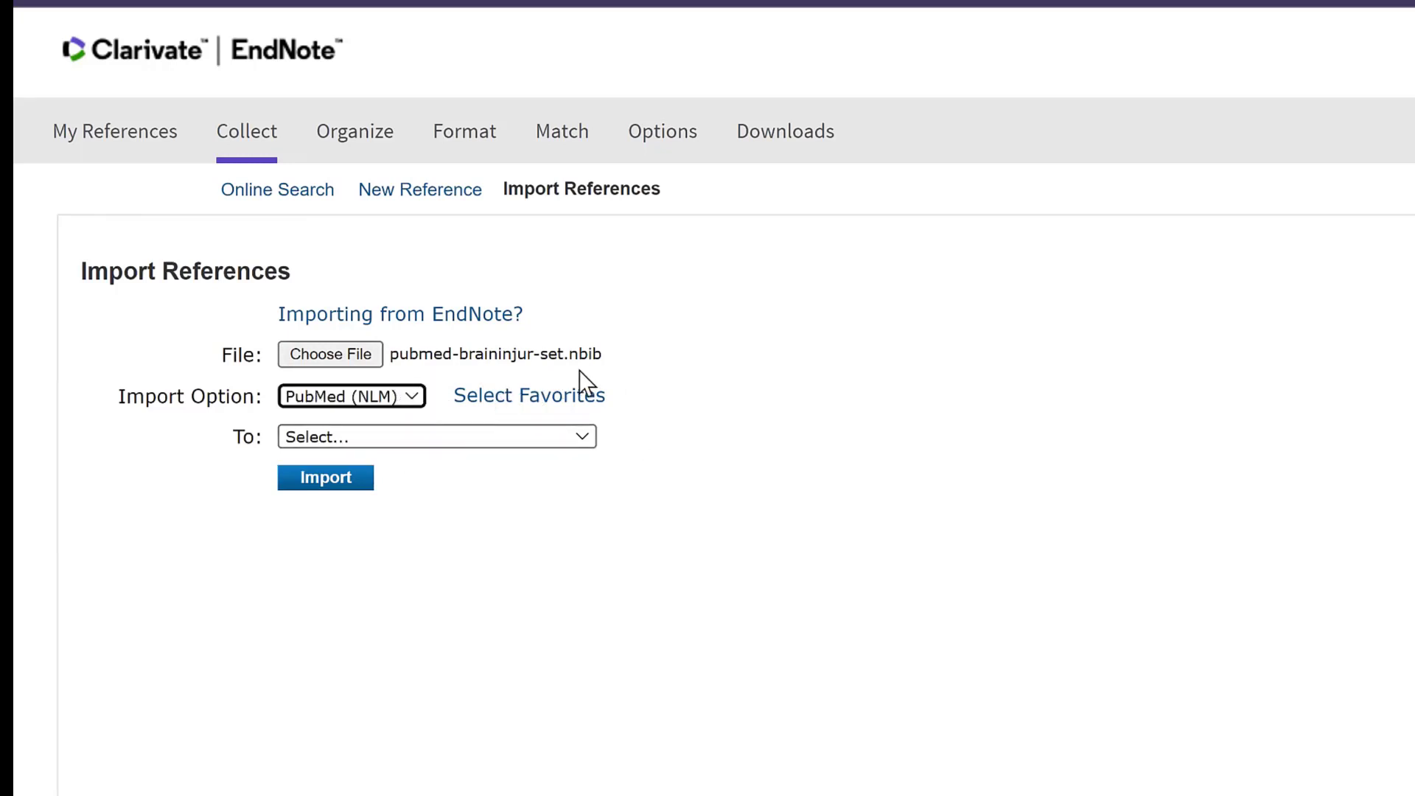
click(407, 439)
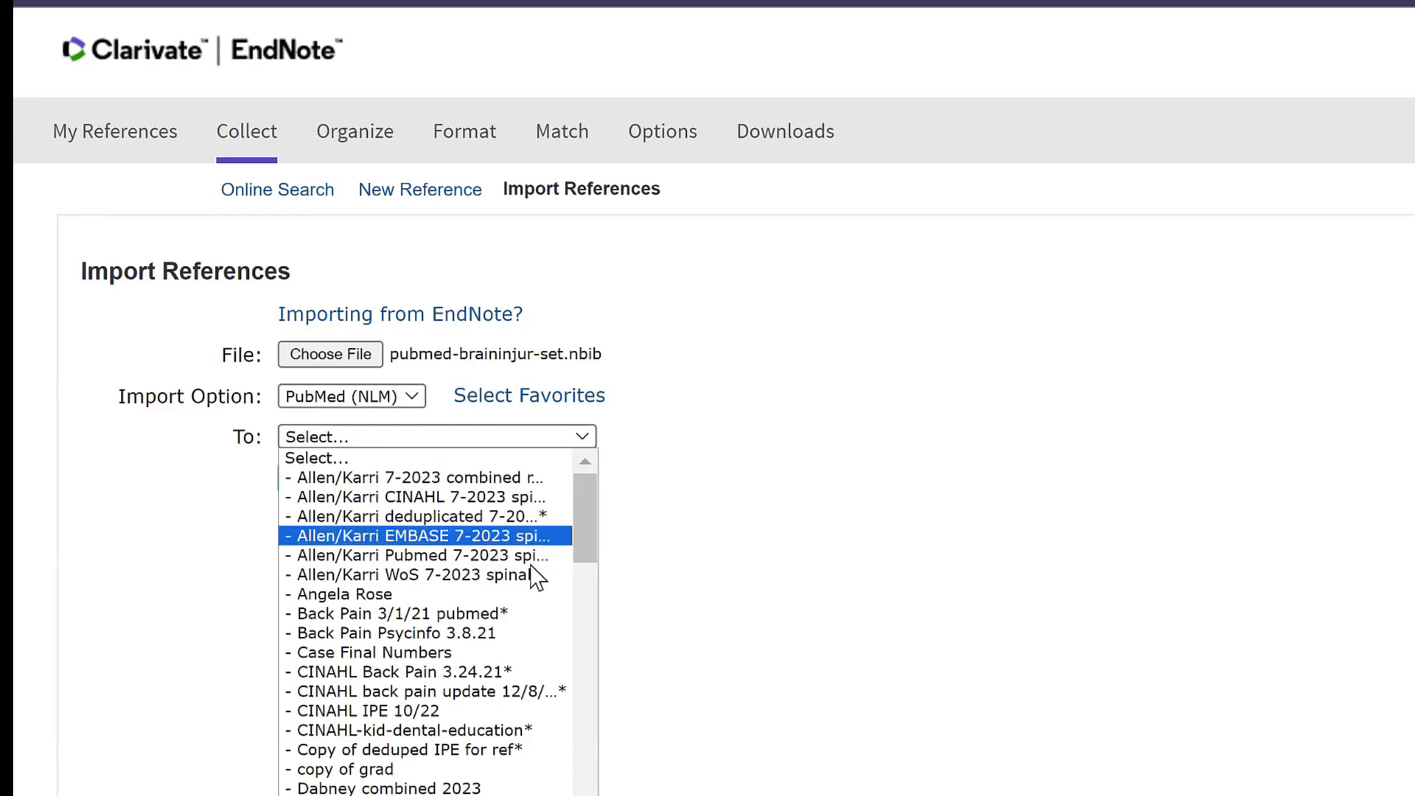
scroll(529, 579, down, 15)
scroll(538, 572, up, 5)
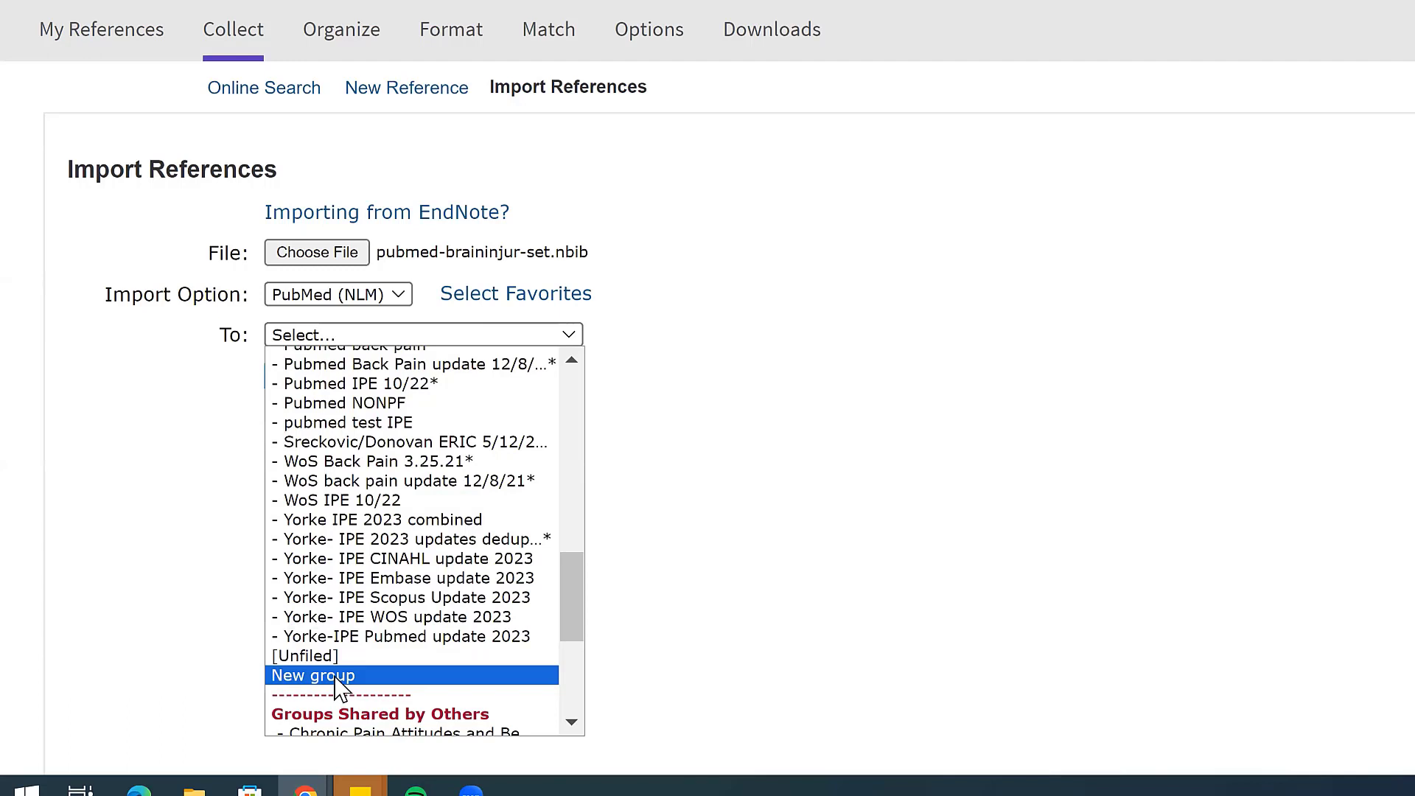
click(336, 676)
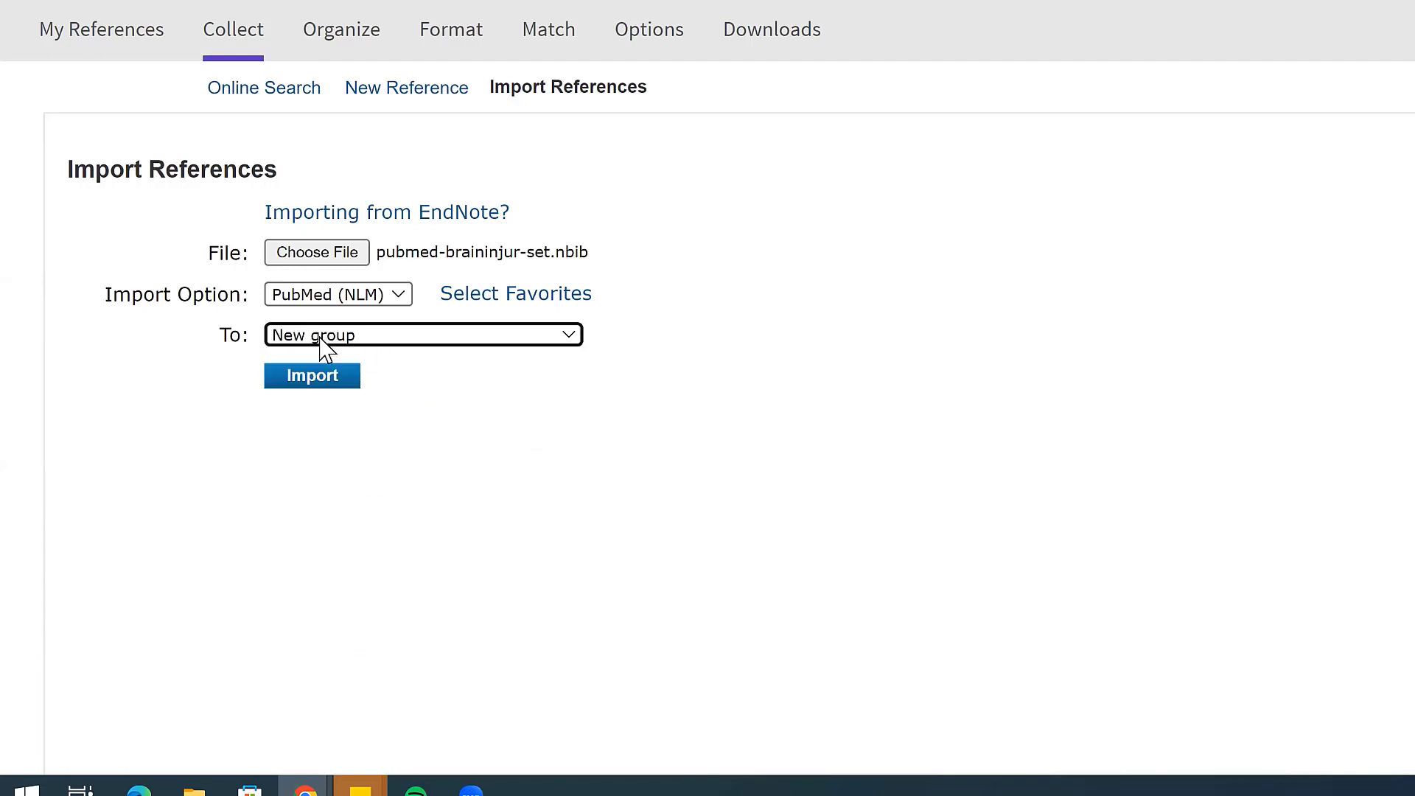
Import the PubMed citation file into a new group named EndNote webinar.
click(317, 381)
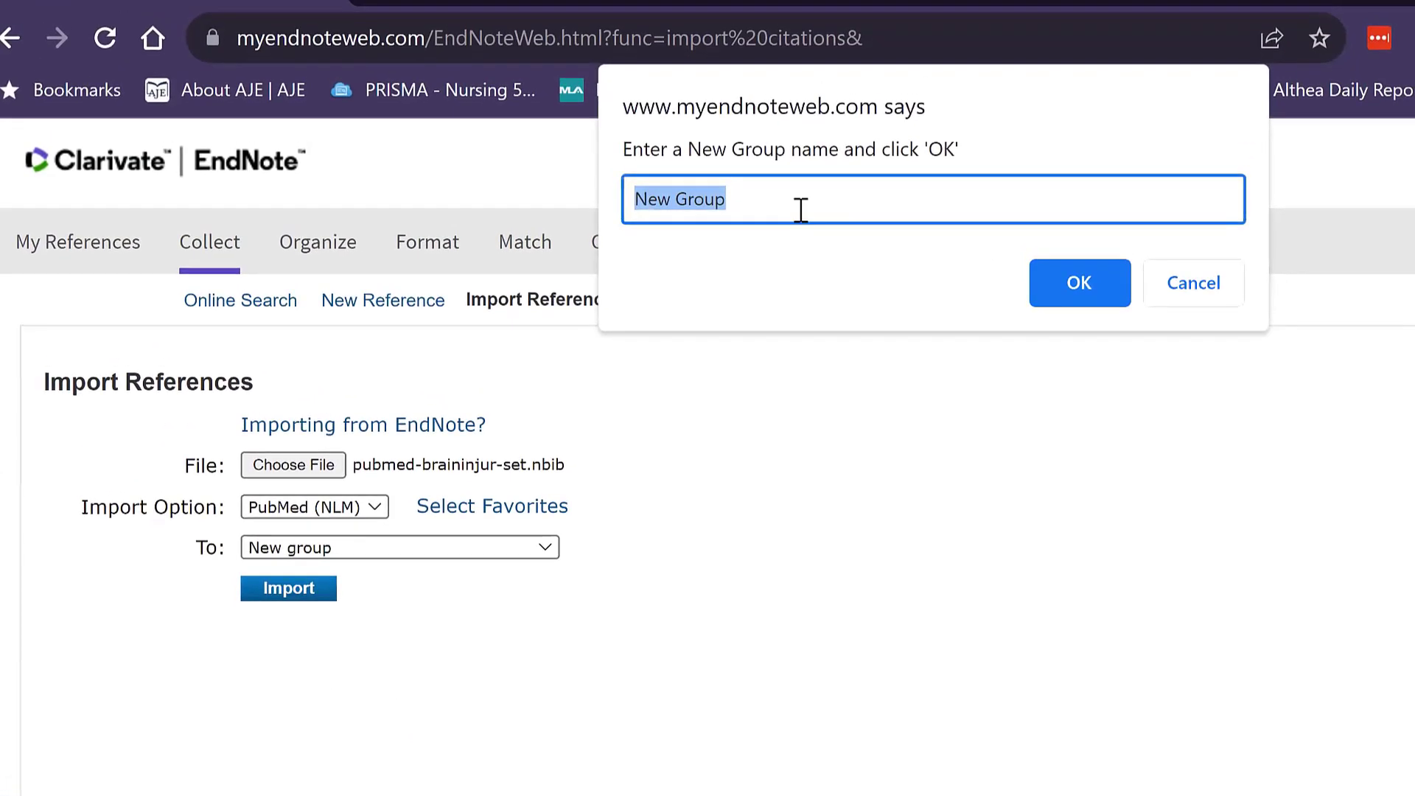
text(EN)
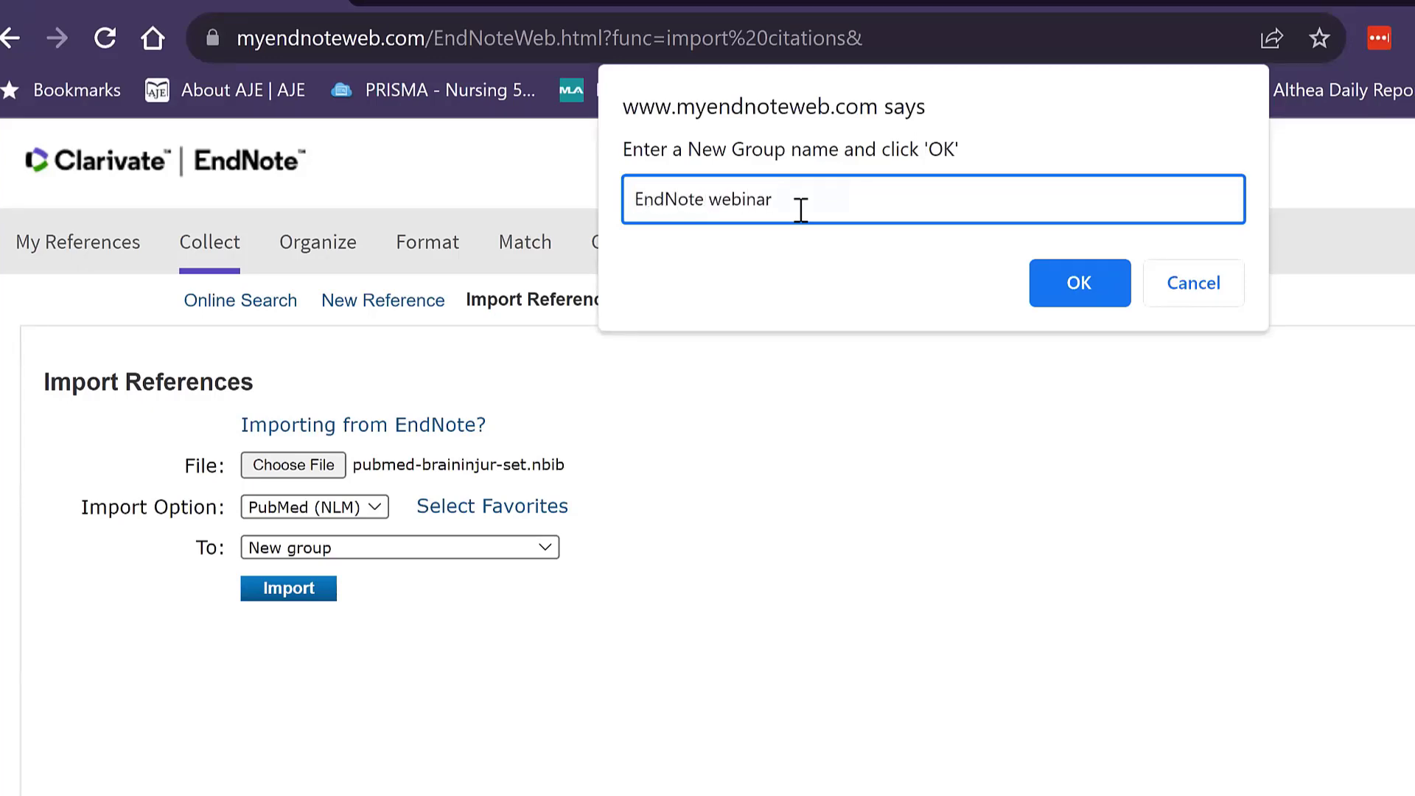
click(1096, 294)
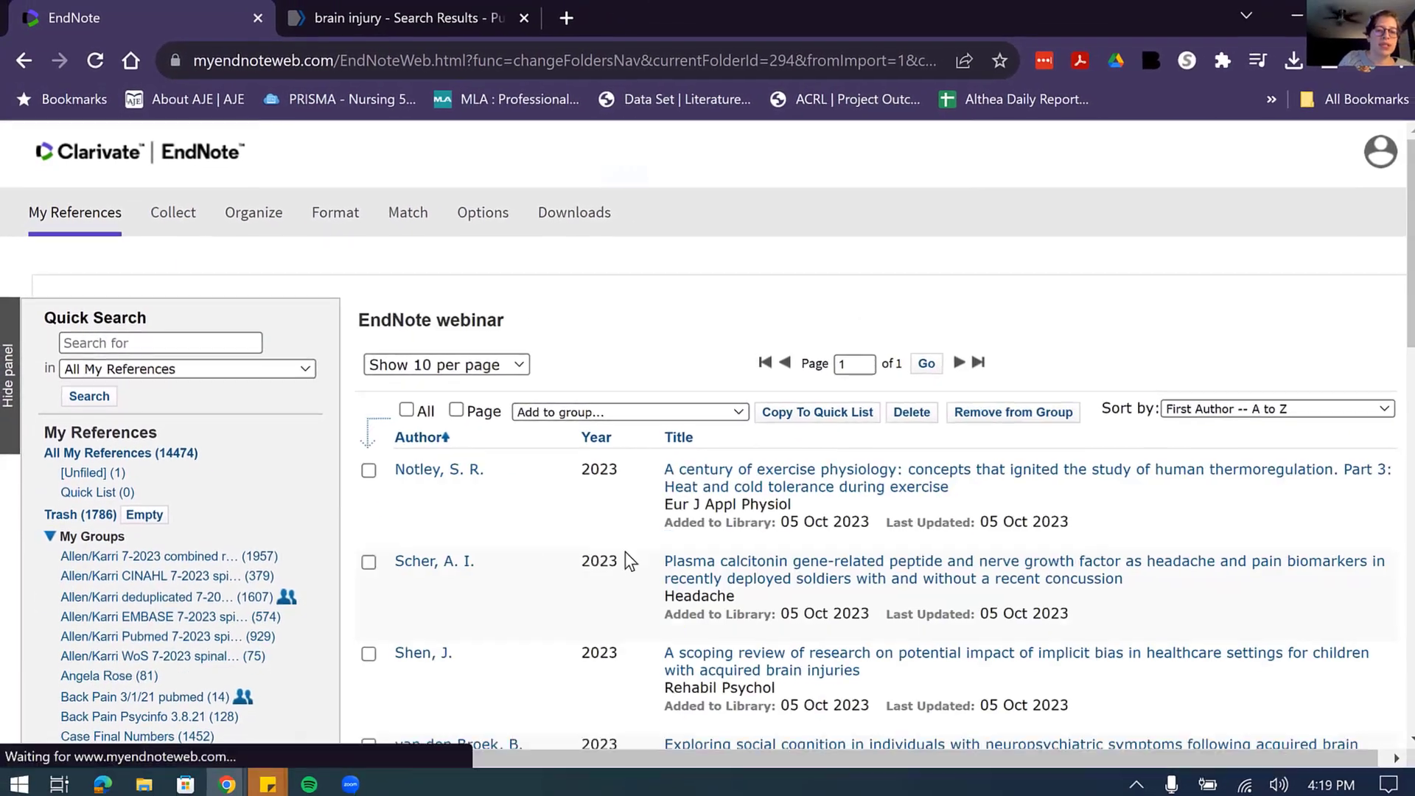
Review the imported references in the EndNote webinar group.
scroll(541, 546, down, 3)
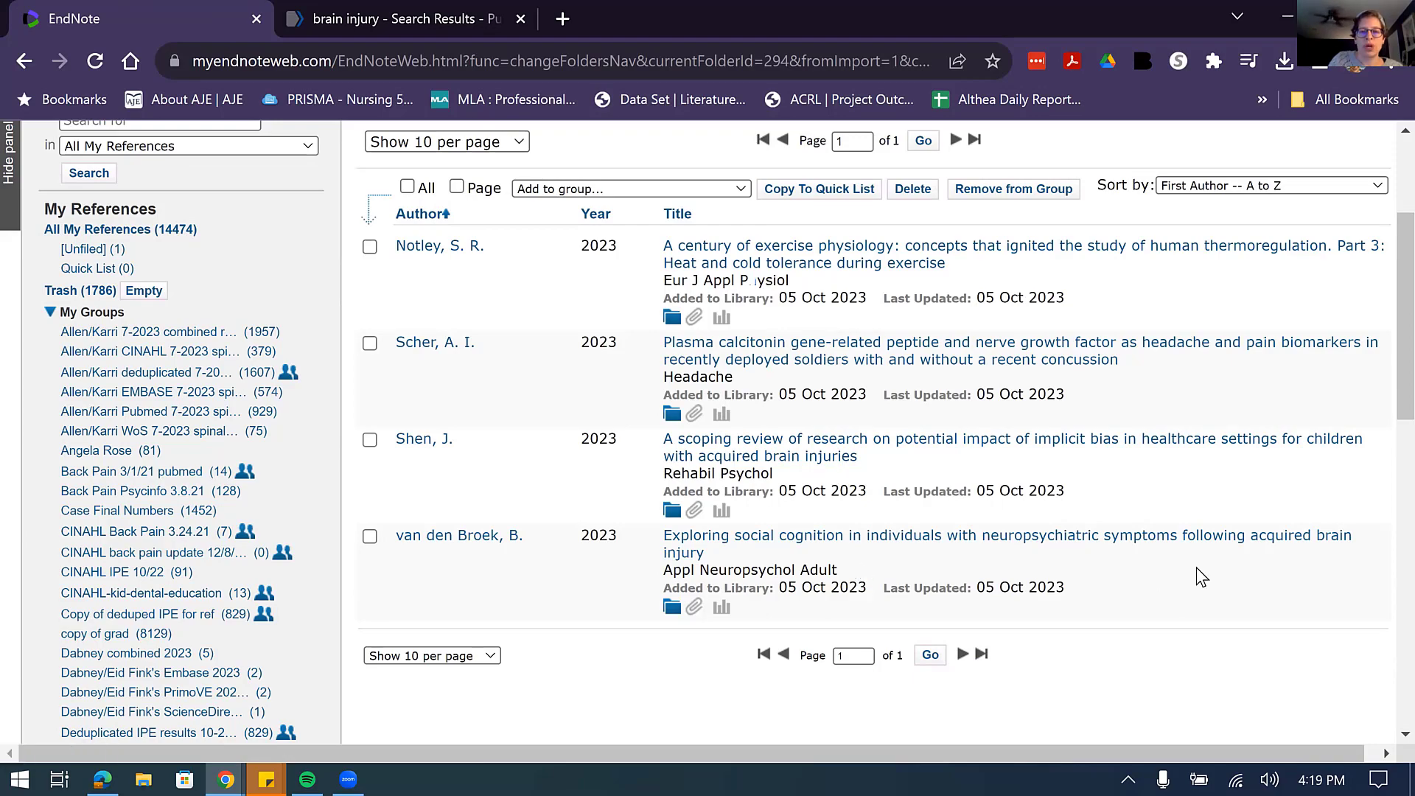
scroll(1202, 577, up, 3)
scroll(501, 477, down, 1)
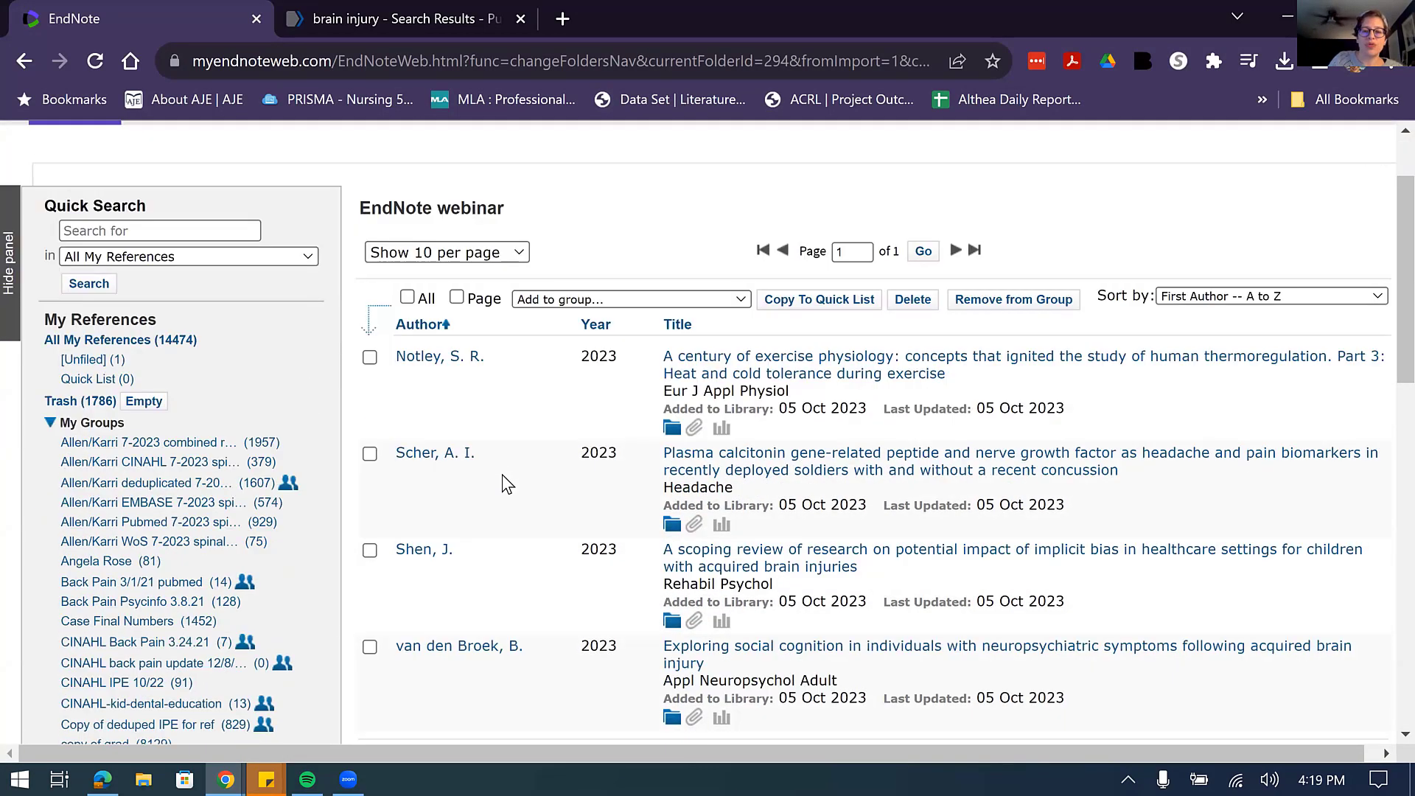
Close the PubMed results and open CINAHL Complete from the Thompson Library home page in a new browser tab.
click(520, 19)
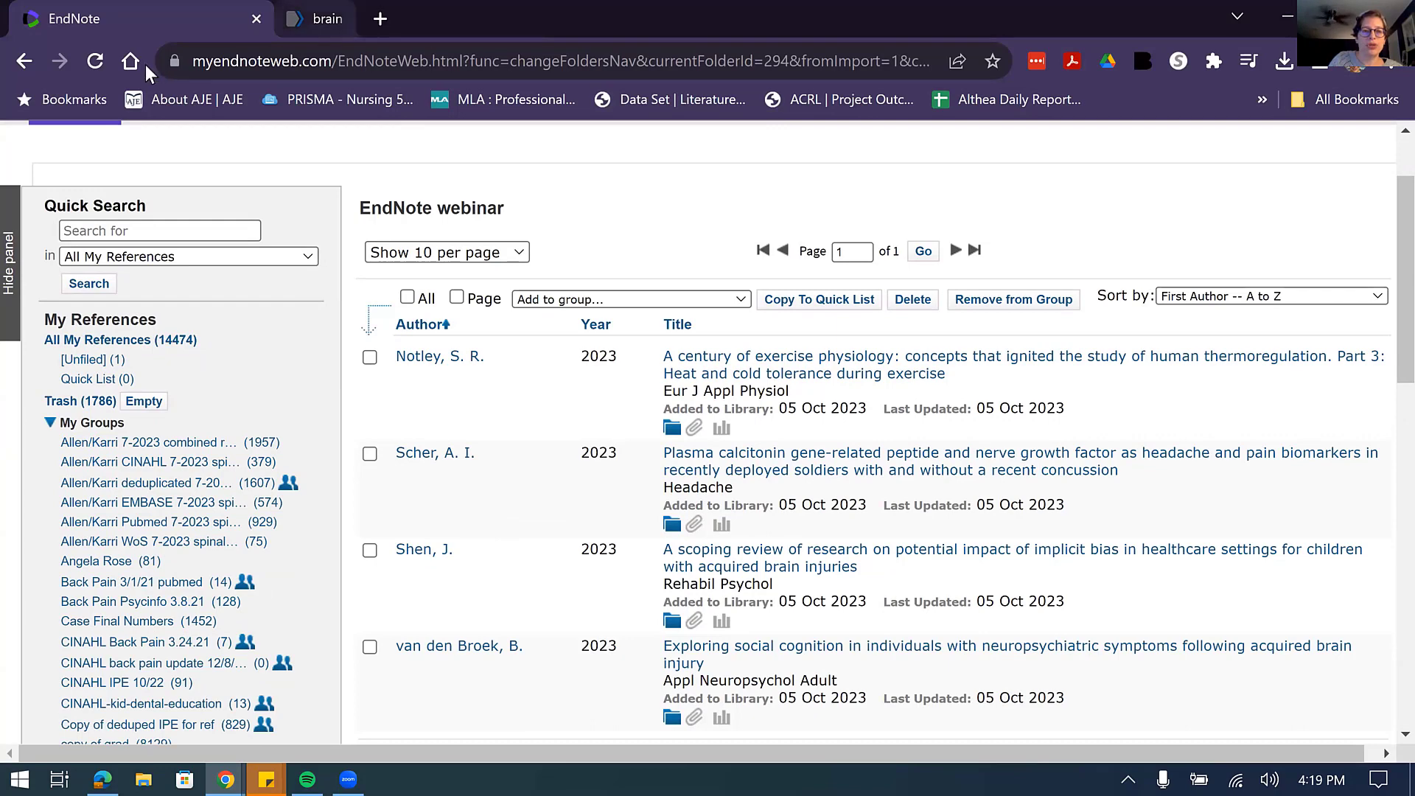
click(298, 18)
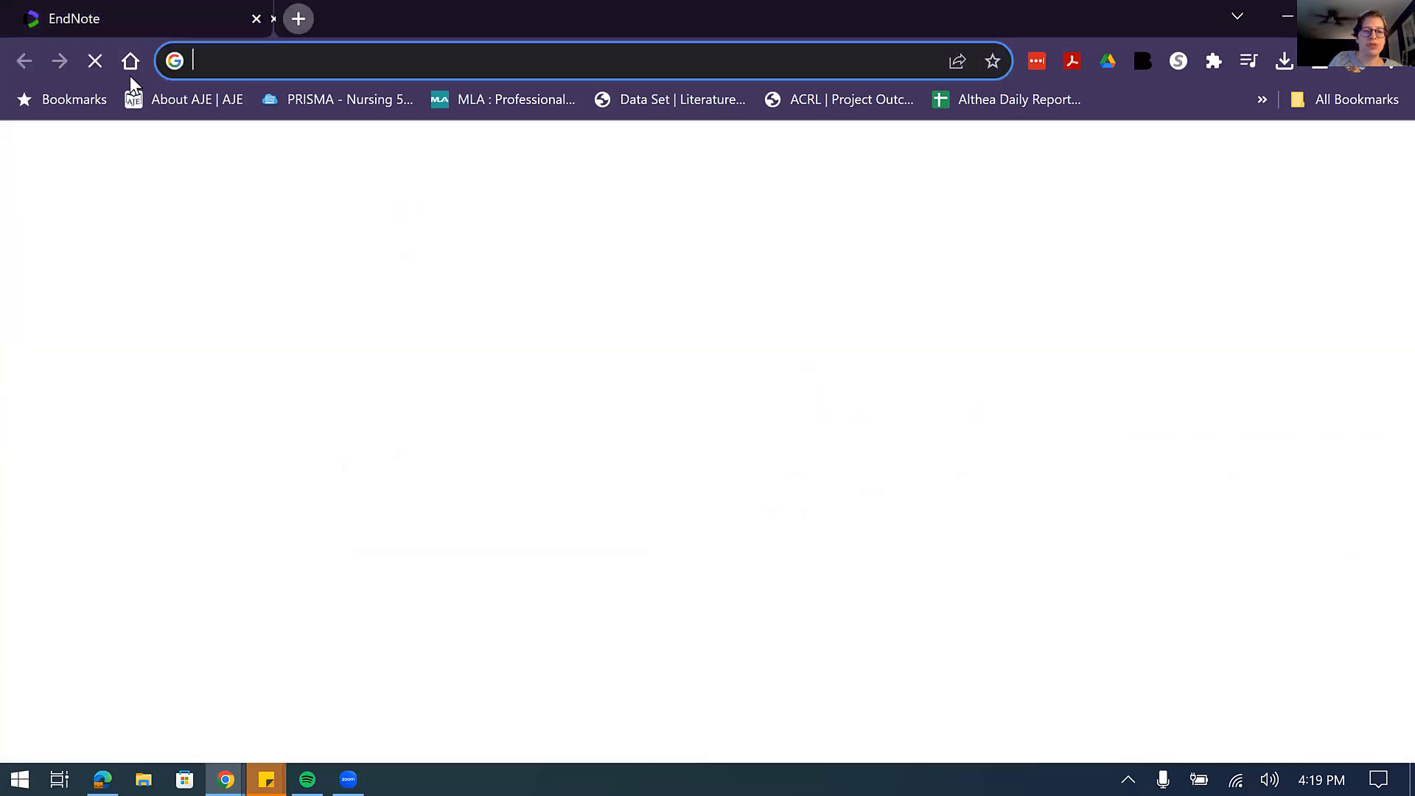
key(alt+Home)
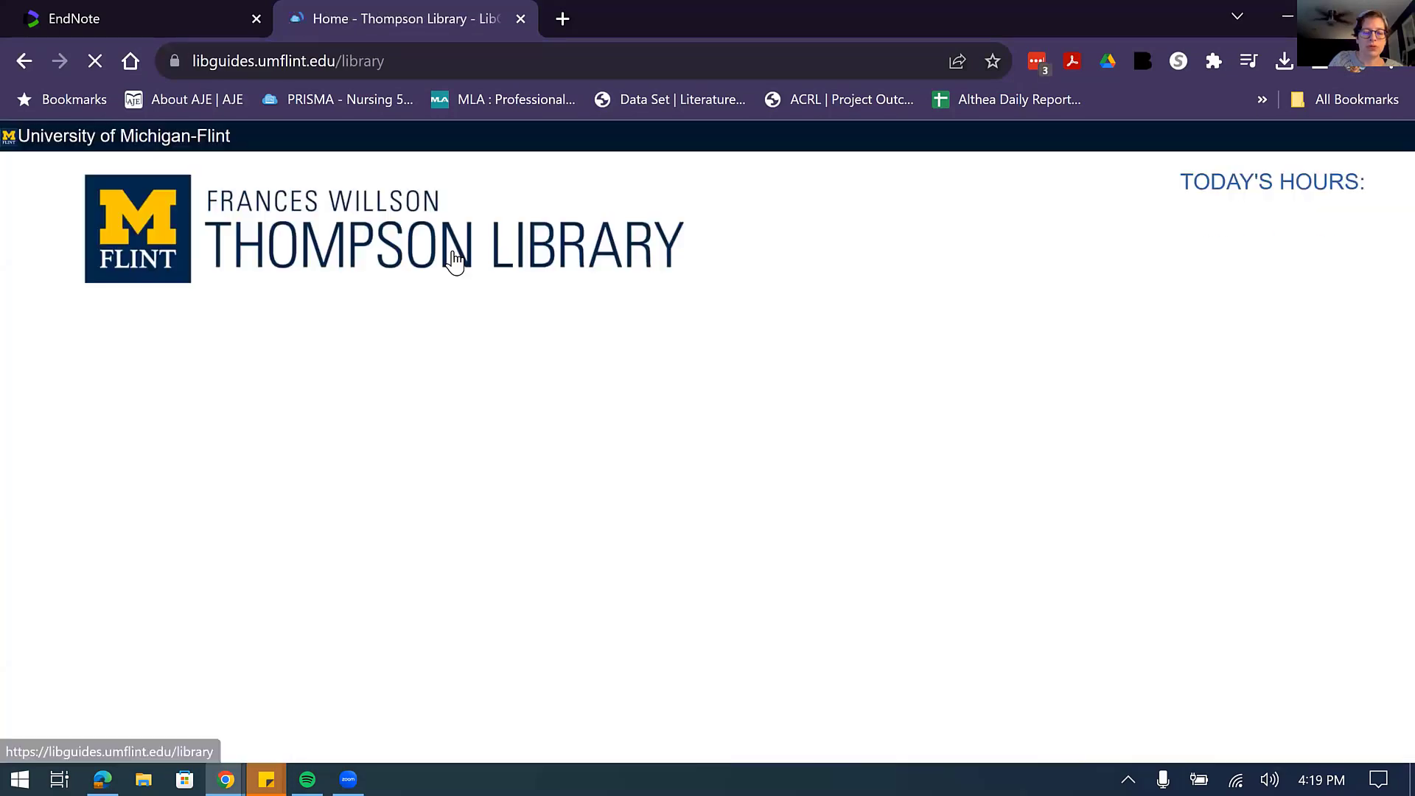
scroll(452, 265, down, 3)
scroll(453, 283, down, 7)
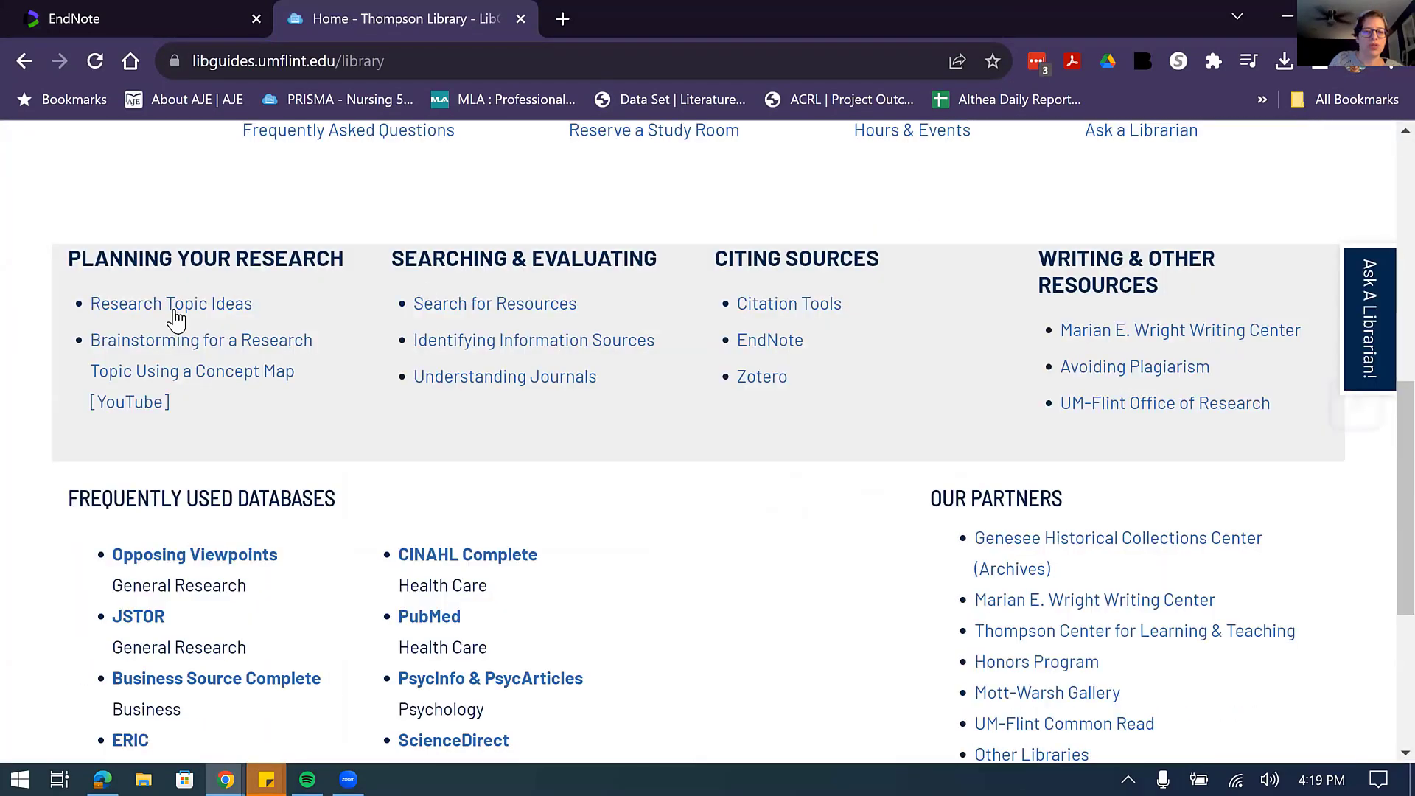
click(433, 337)
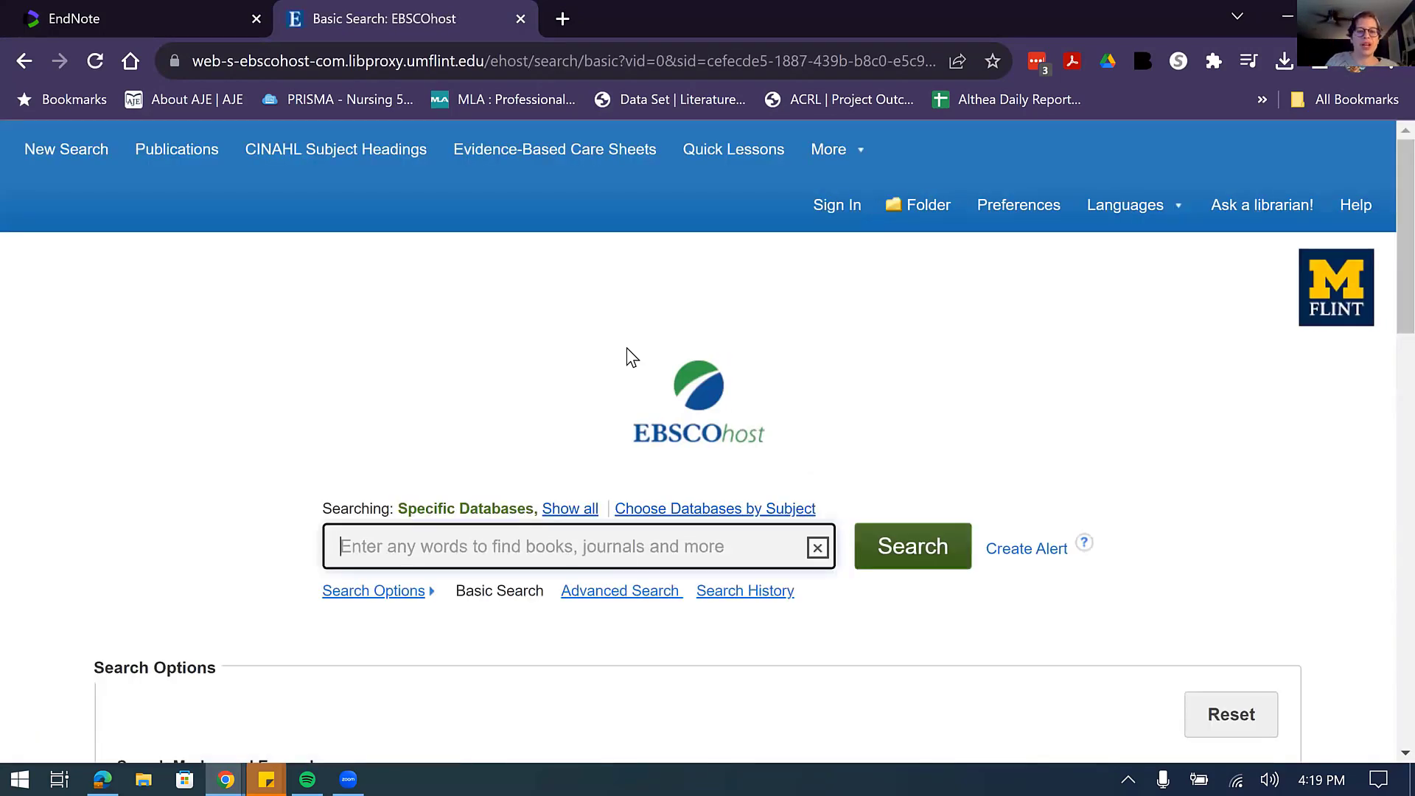
Search CINAHL Complete for brain injury.
scroll(483, 329, down, 3)
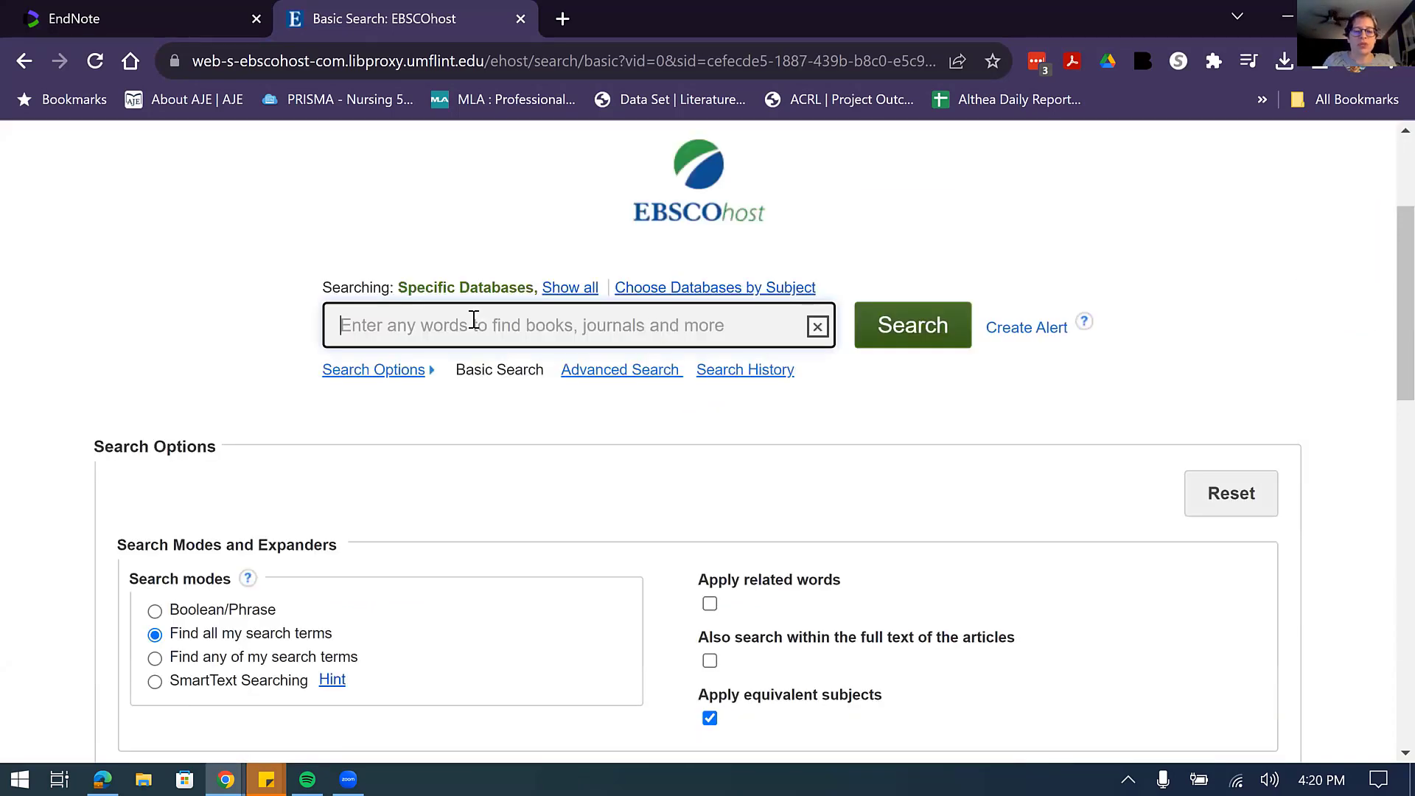
text(brain inj)
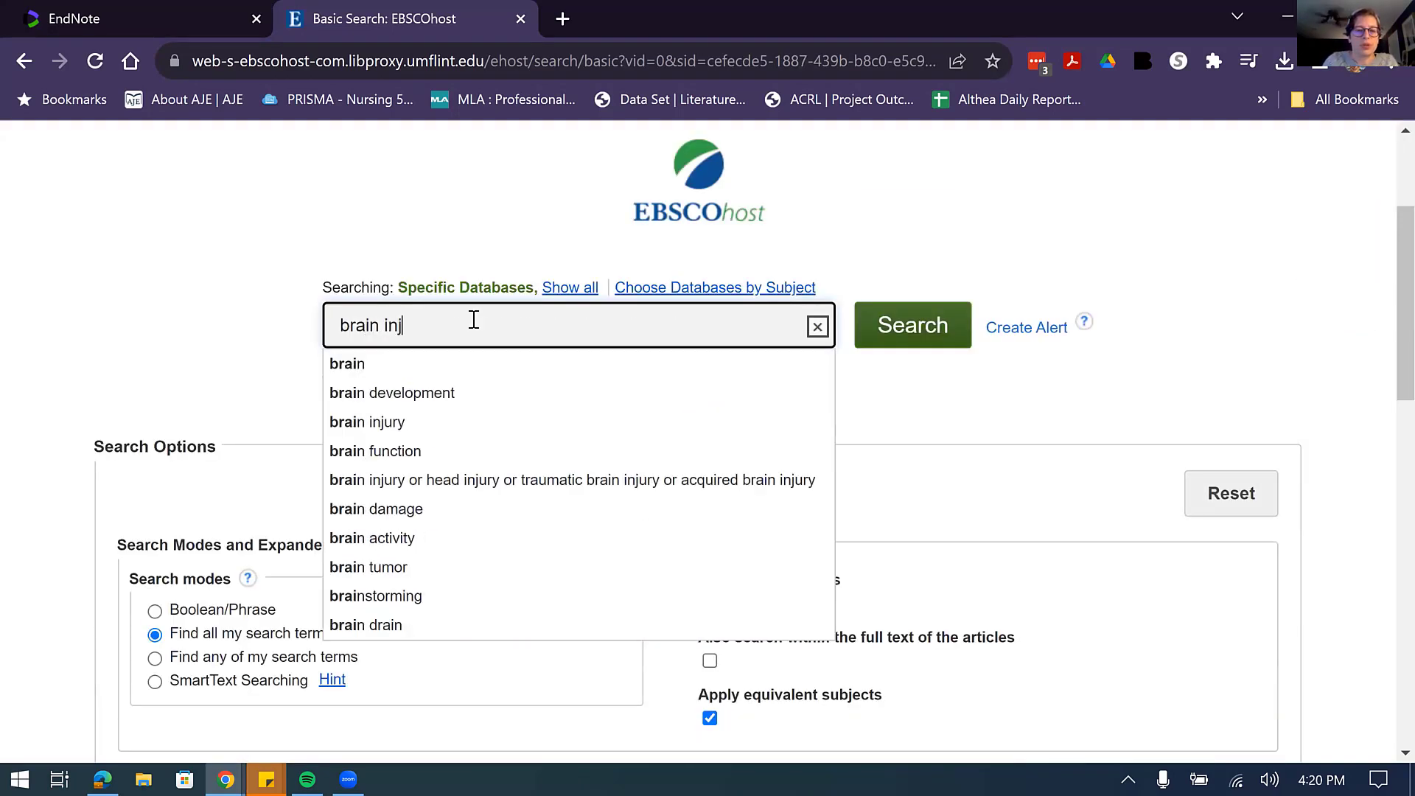
text(ury)
key(Return)
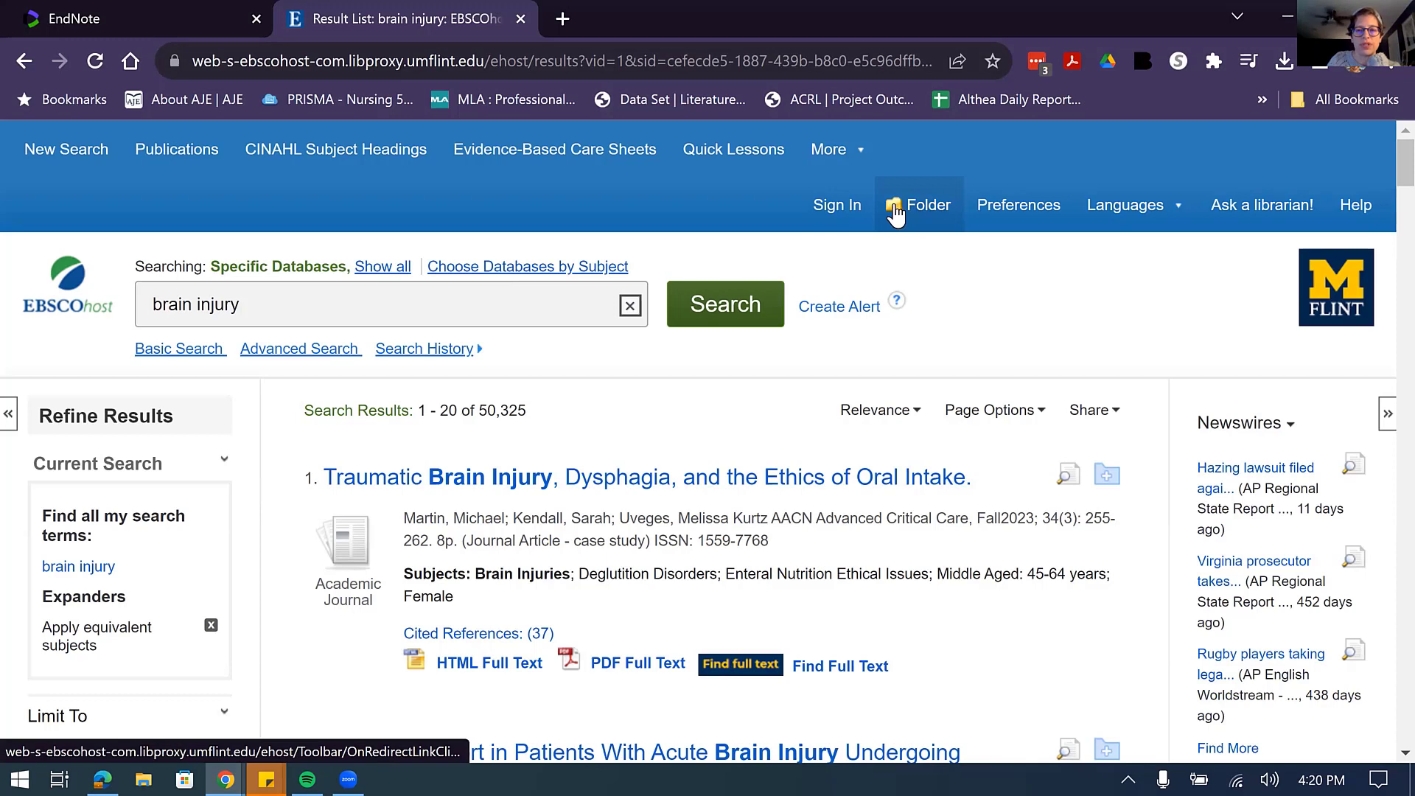
Add the first three brain injury articles in the result list to the EBSCOhost folder.
click(1107, 479)
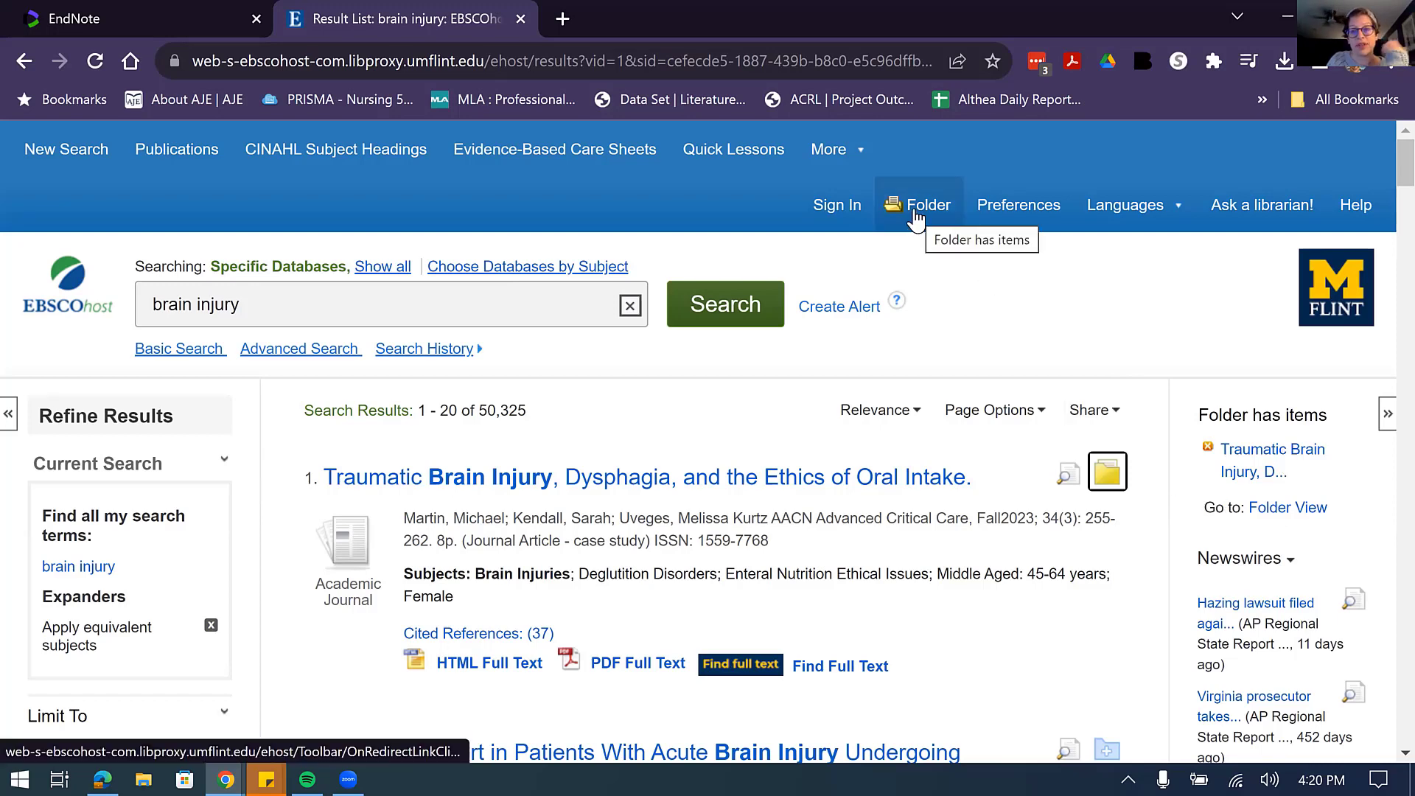
scroll(951, 369, down, 3)
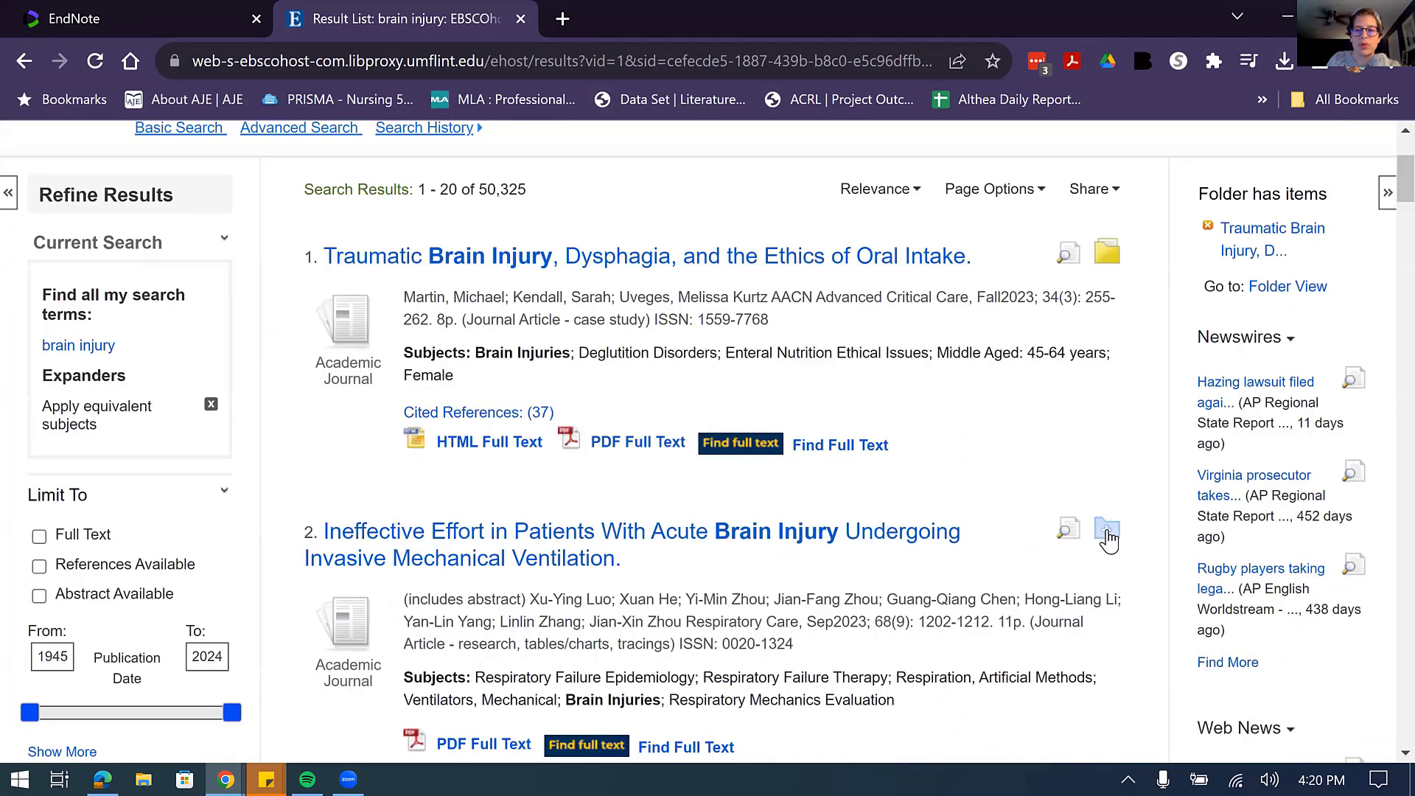
scroll(1019, 412, down, 3)
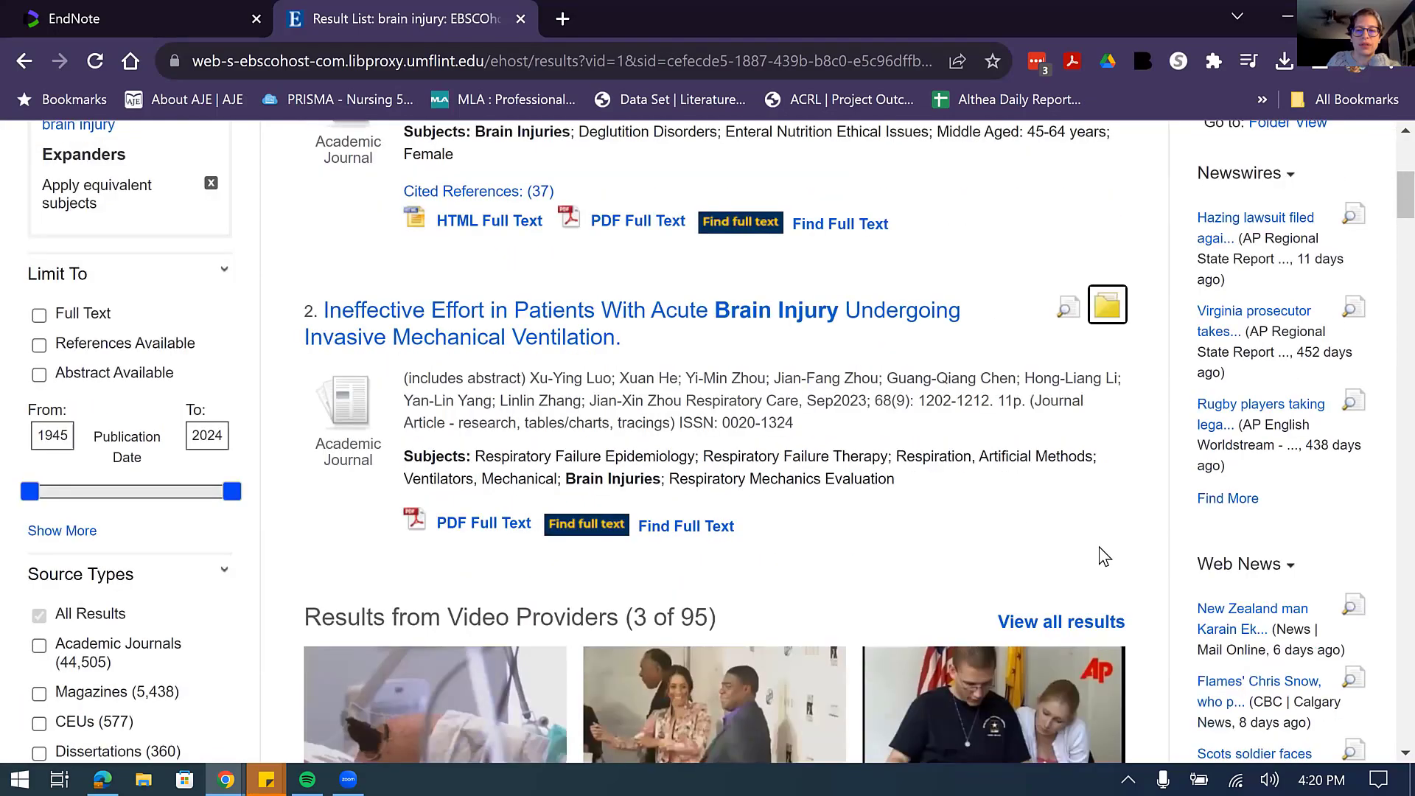
scroll(1103, 556, down, 6)
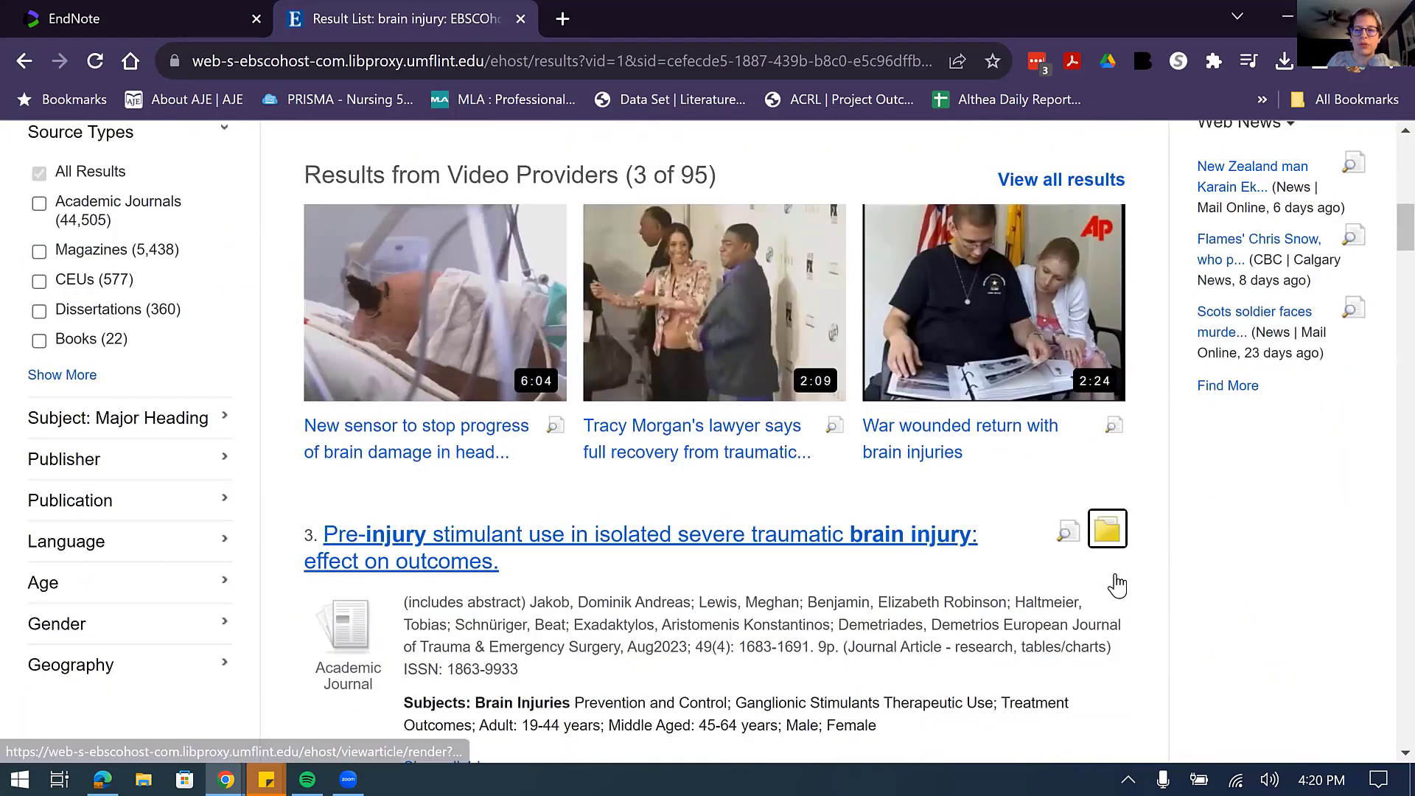
scroll(1115, 568, up, 12)
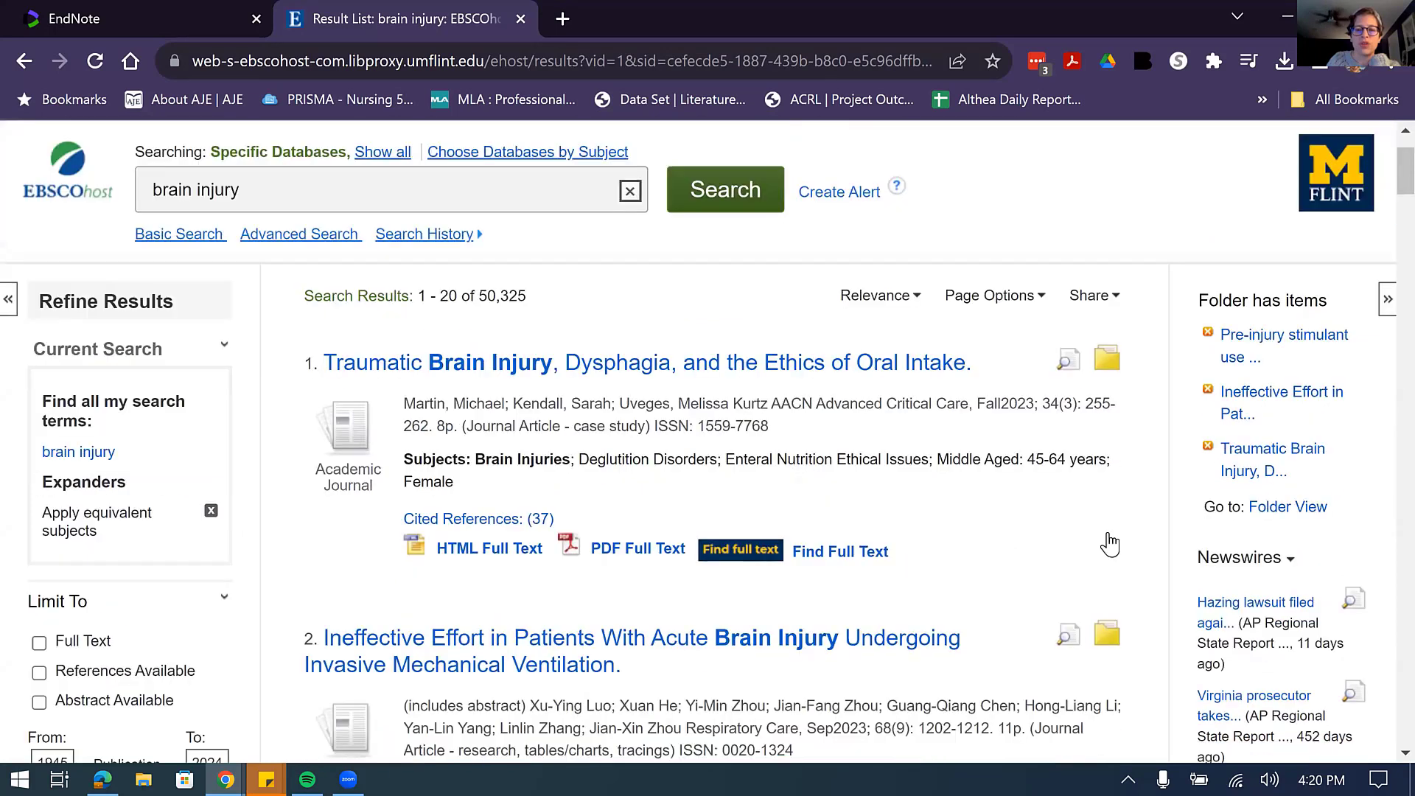
scroll(1110, 544, up, 2)
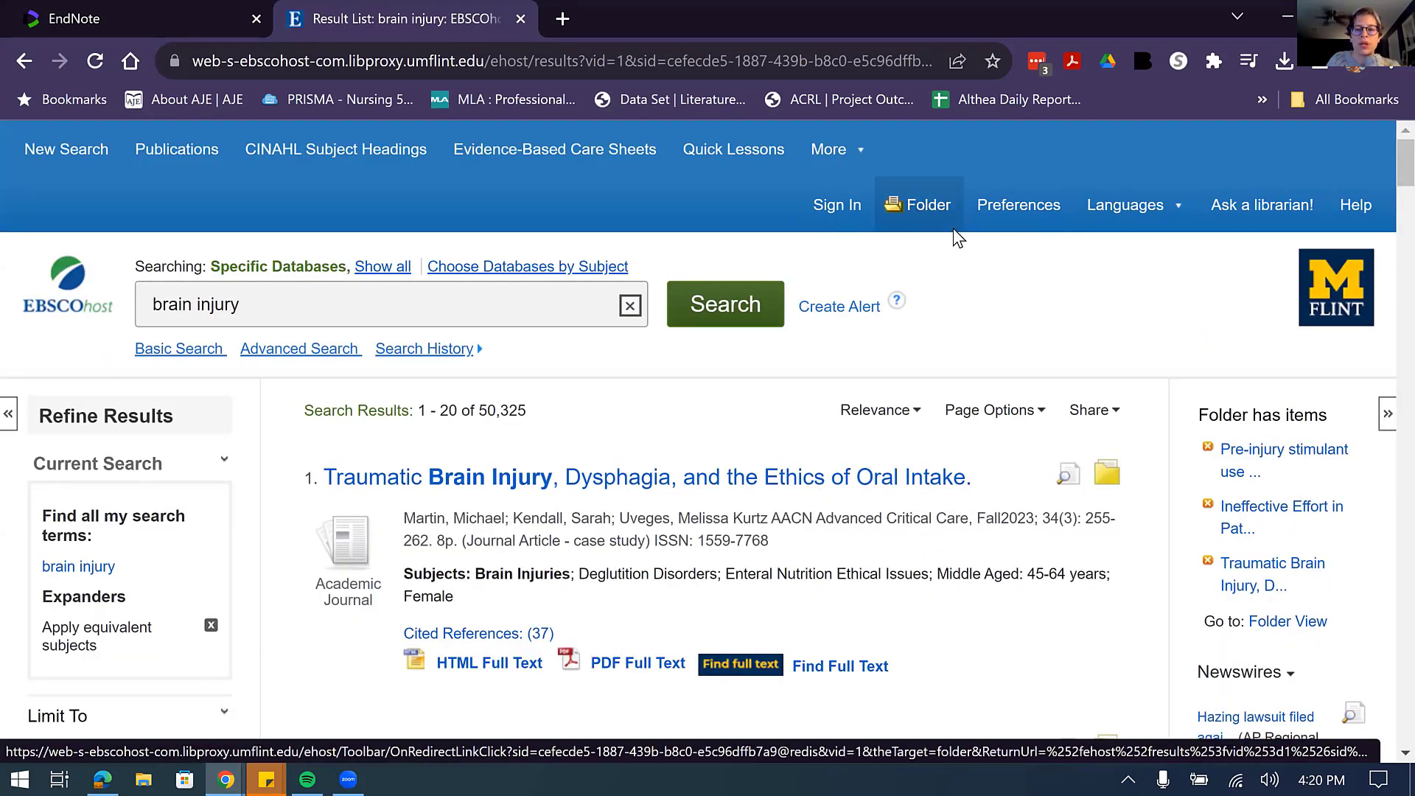
Open the EBSCOhost folder and look over the saved articles.
click(922, 214)
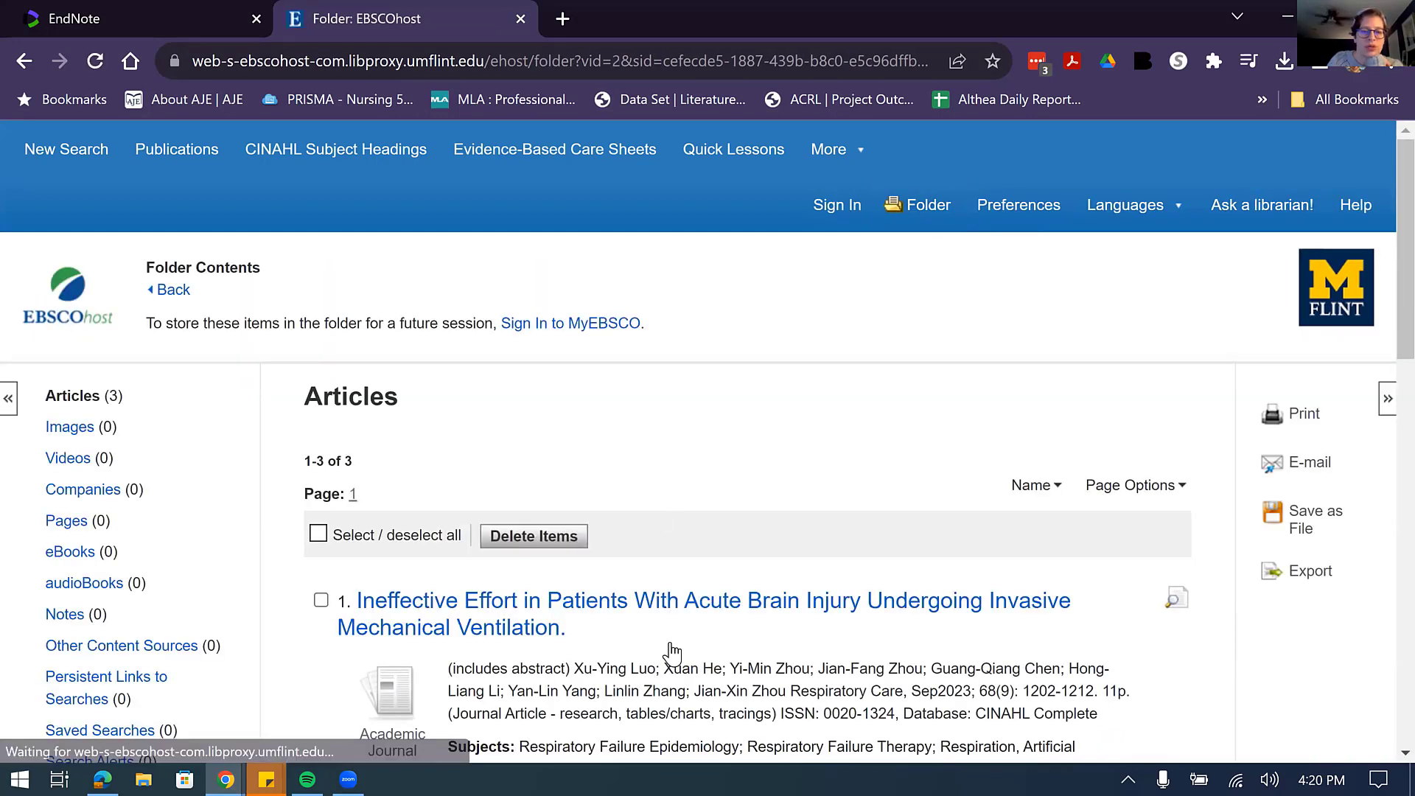
scroll(671, 649, down, 5)
scroll(671, 648, up, 5)
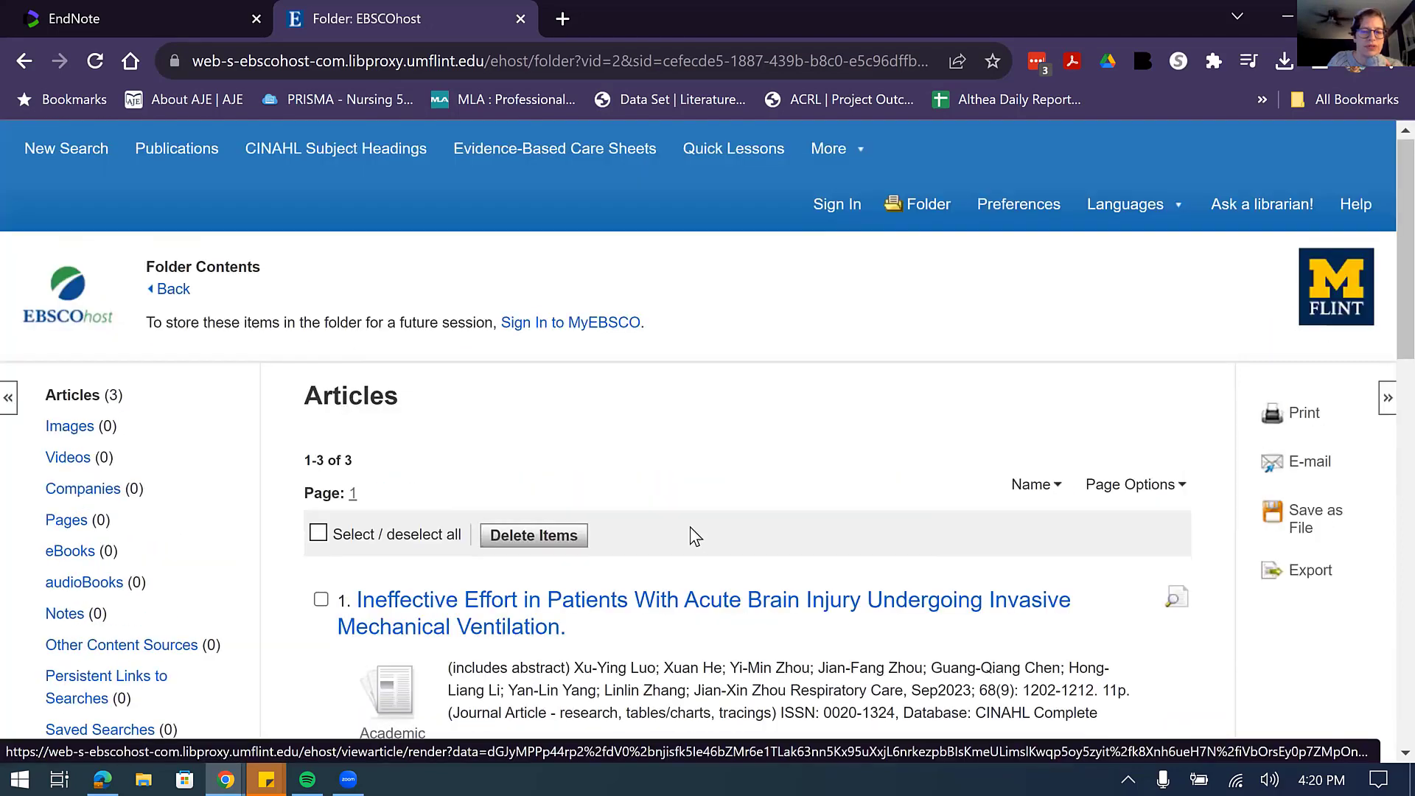
scroll(711, 562, down, 4)
scroll(1074, 515, up, 4)
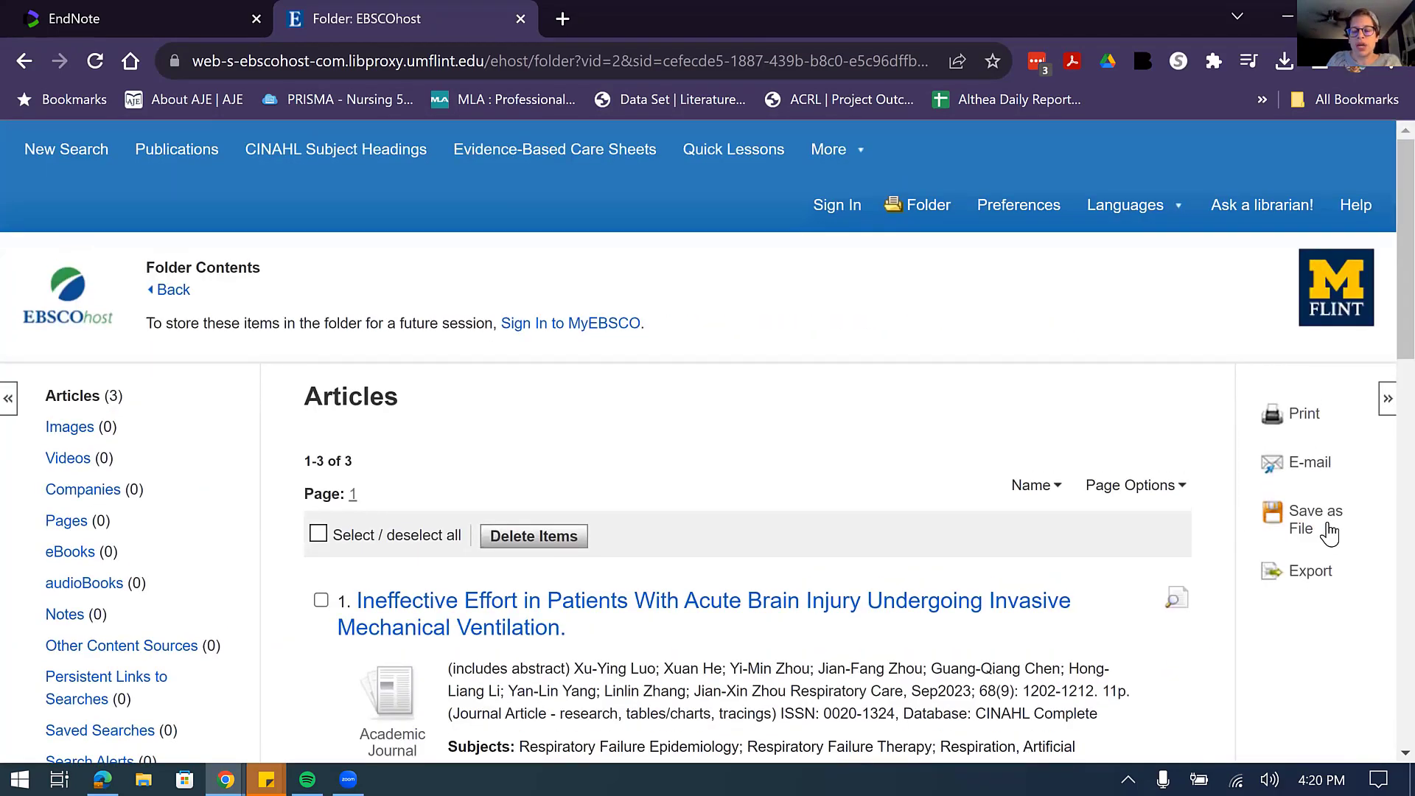
Export the three articles in the EBSCOhost folder as a Direct Export in RIS Format file.
click(1310, 572)
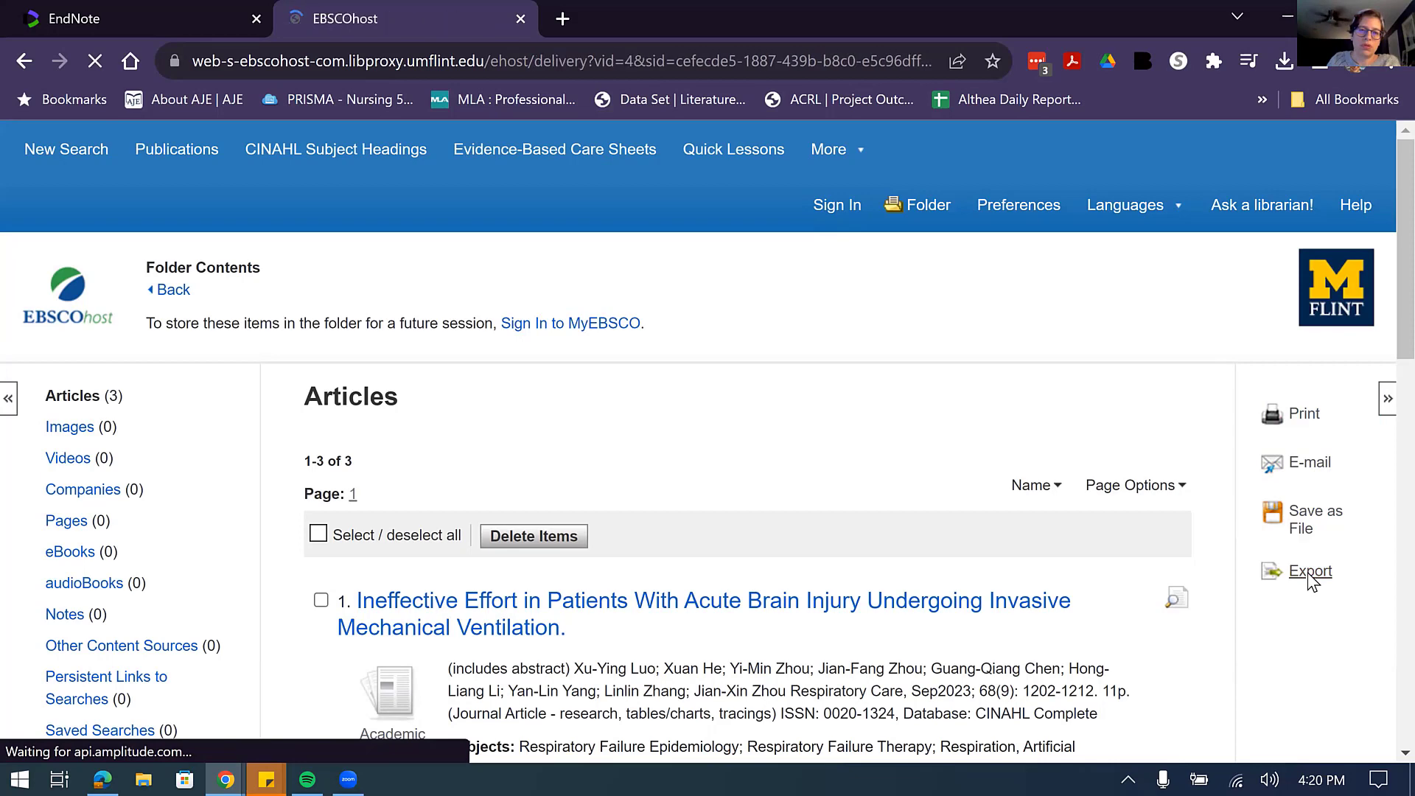
scroll(639, 486, down, 3)
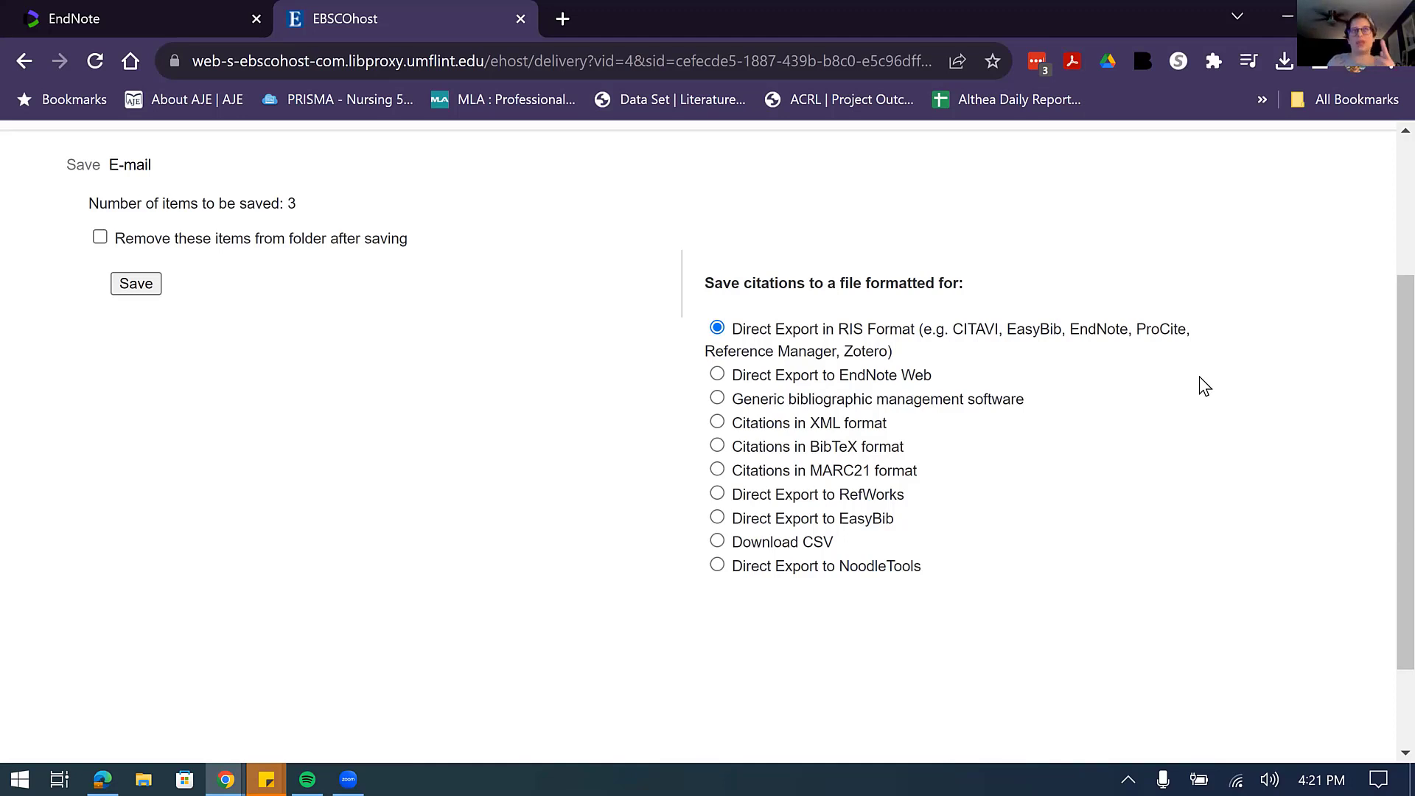
click(142, 291)
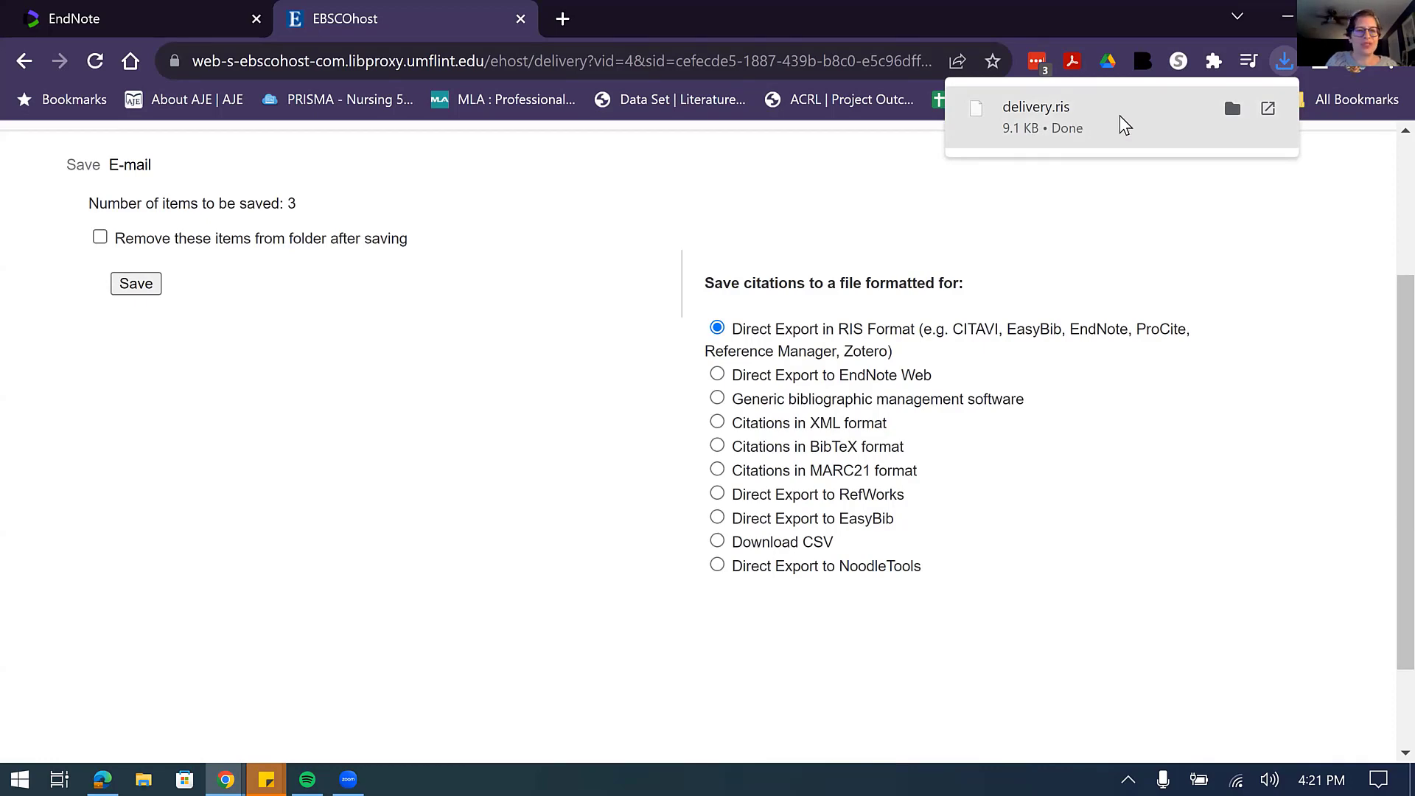
Switch to EndNote and choose delivery.ris from Downloads as the file for importing references.
click(139, 16)
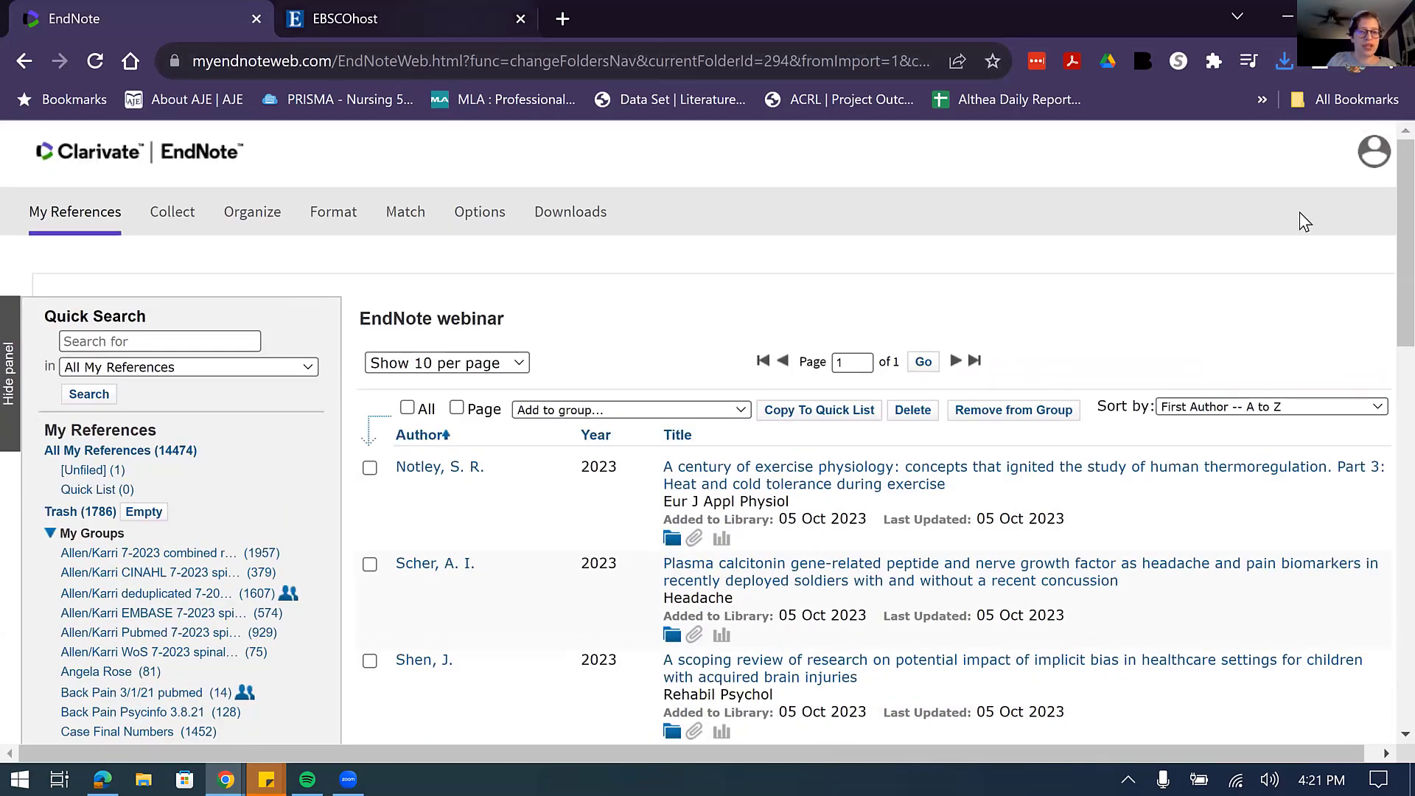
mouse_move(169, 215)
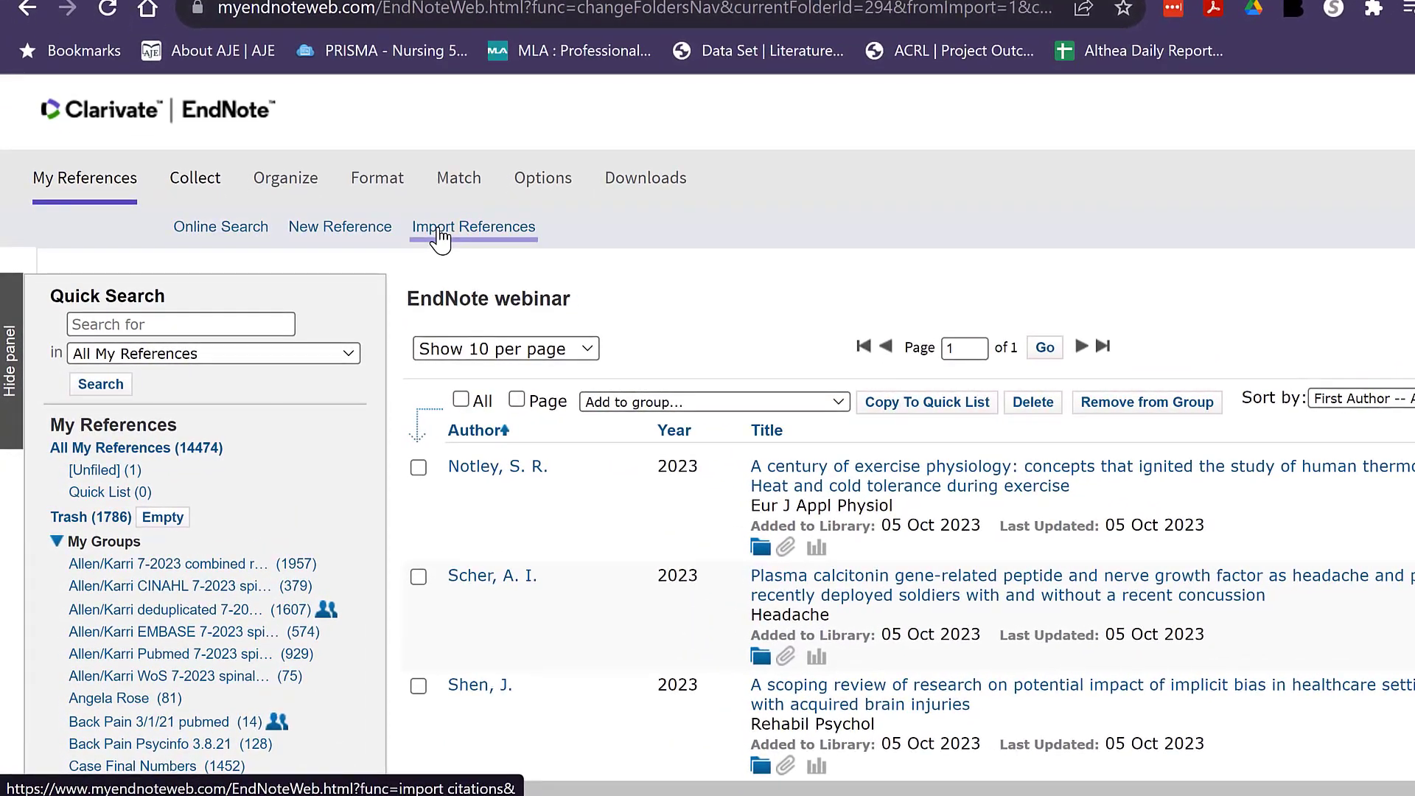
click(440, 235)
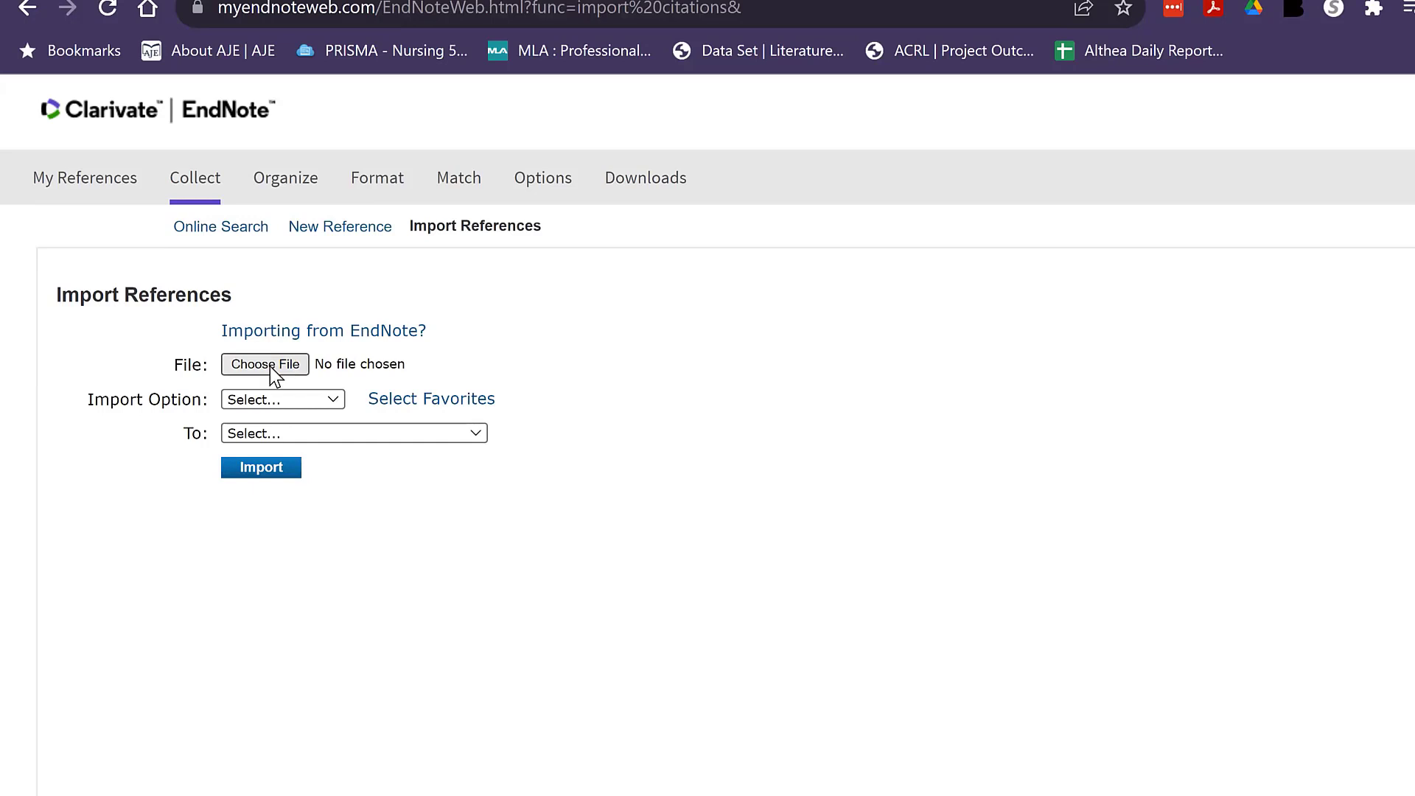
click(265, 365)
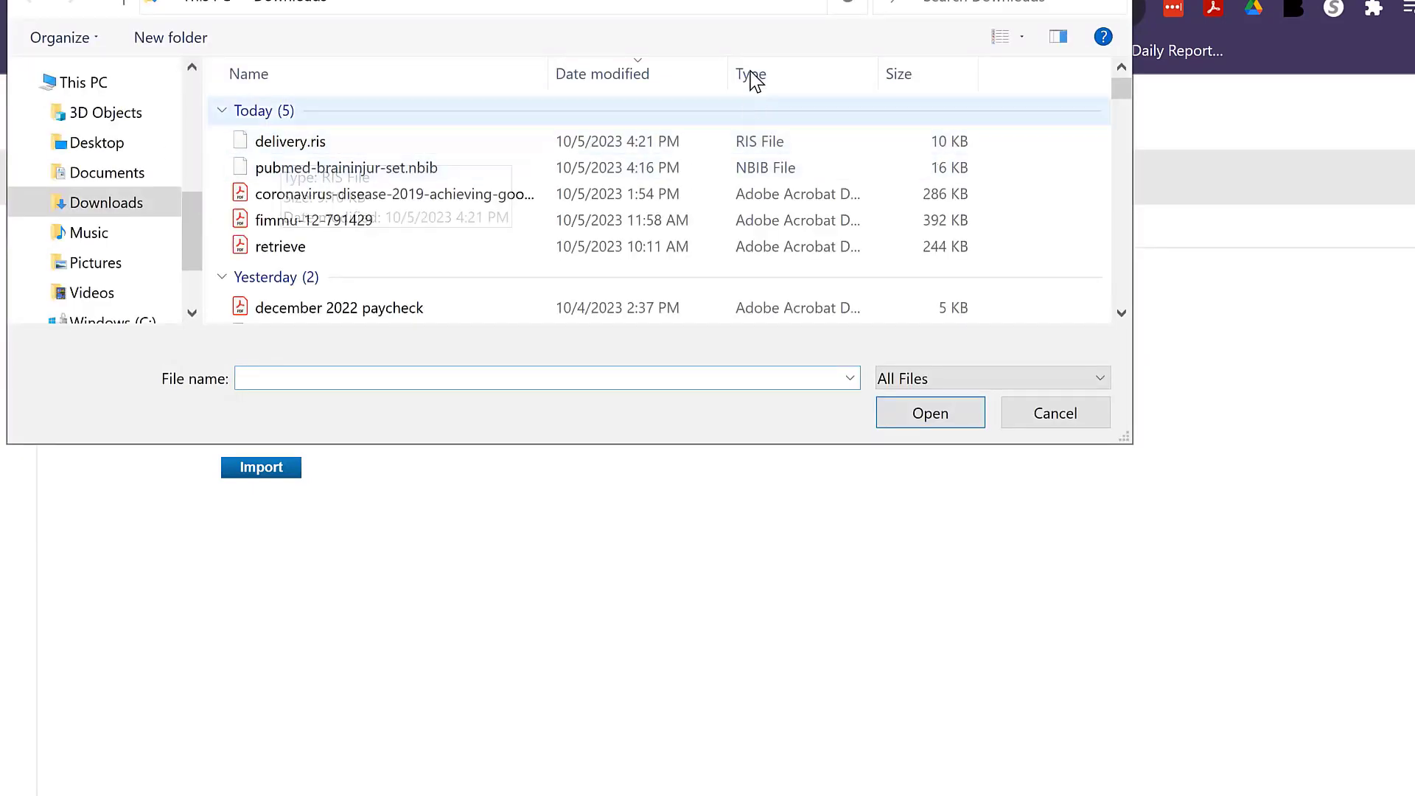
click(759, 151)
click(934, 413)
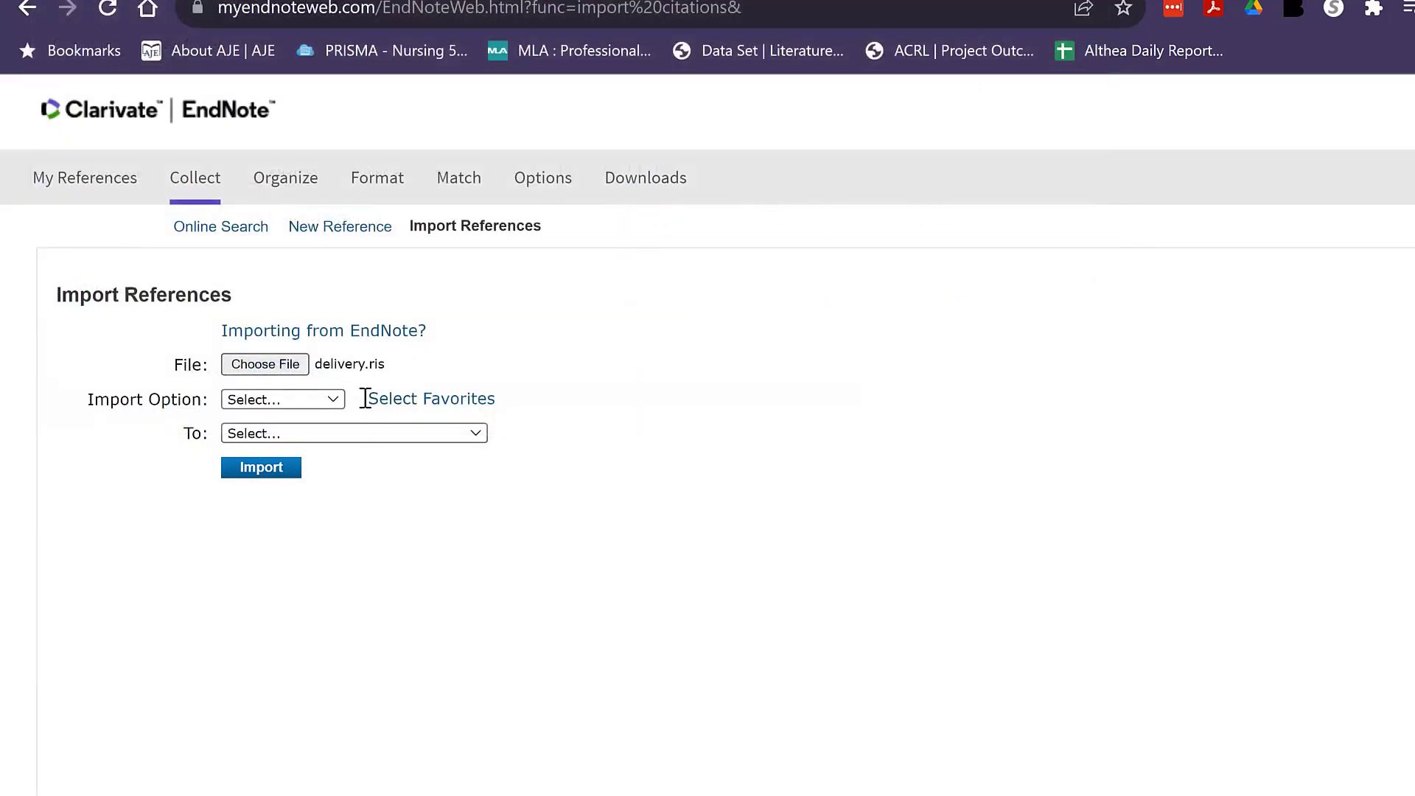
Import the chosen file with the RefMan RIS import option into the EndNote webinar group.
click(337, 400)
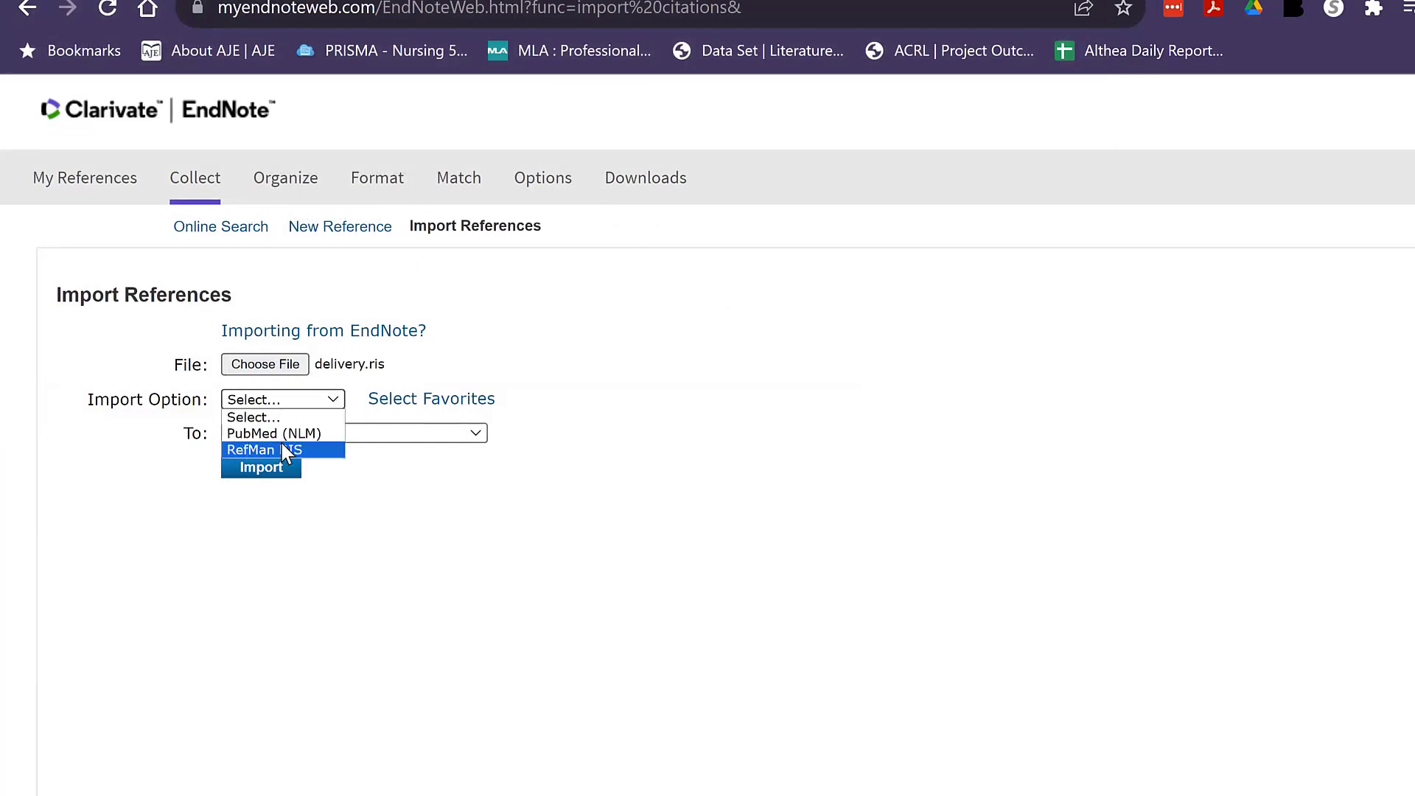
click(272, 449)
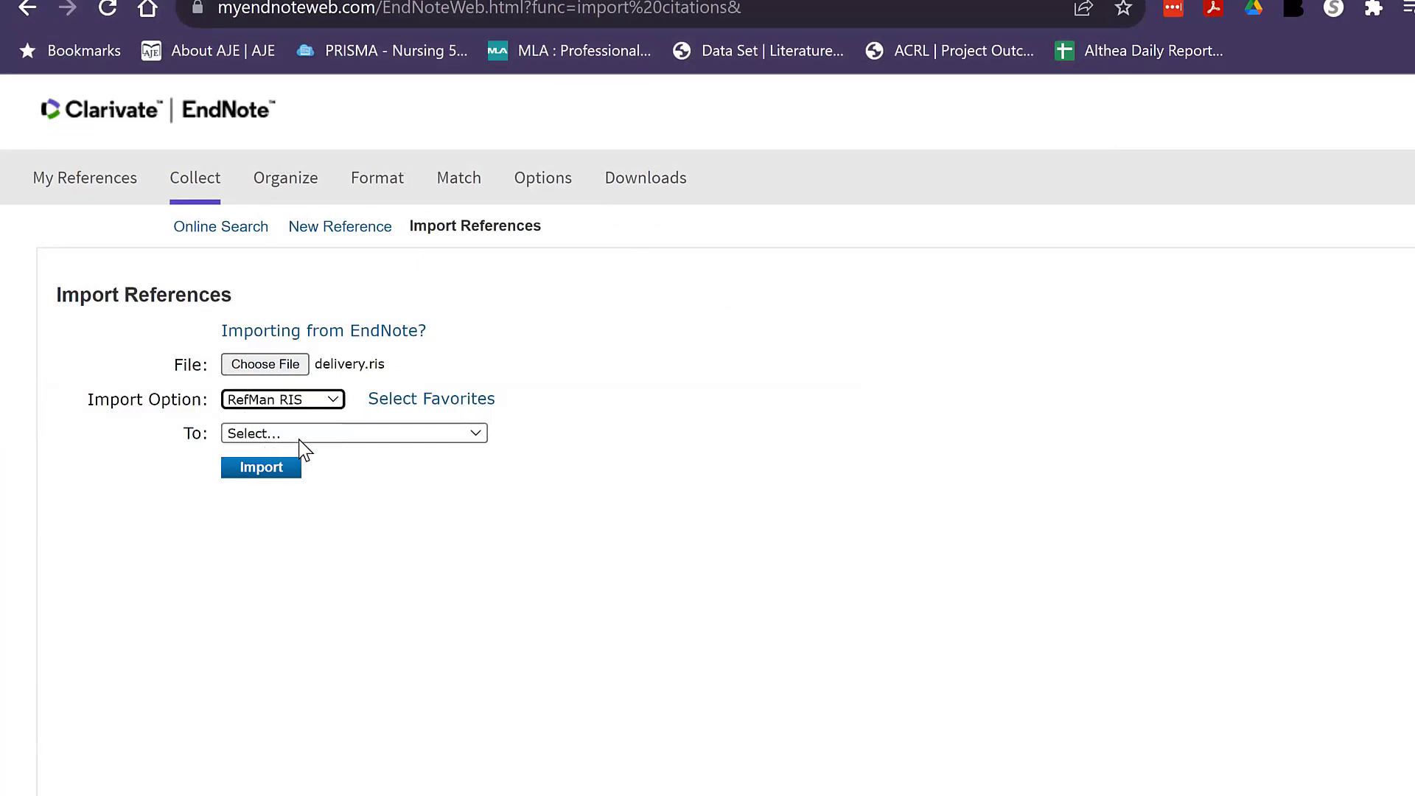
click(297, 437)
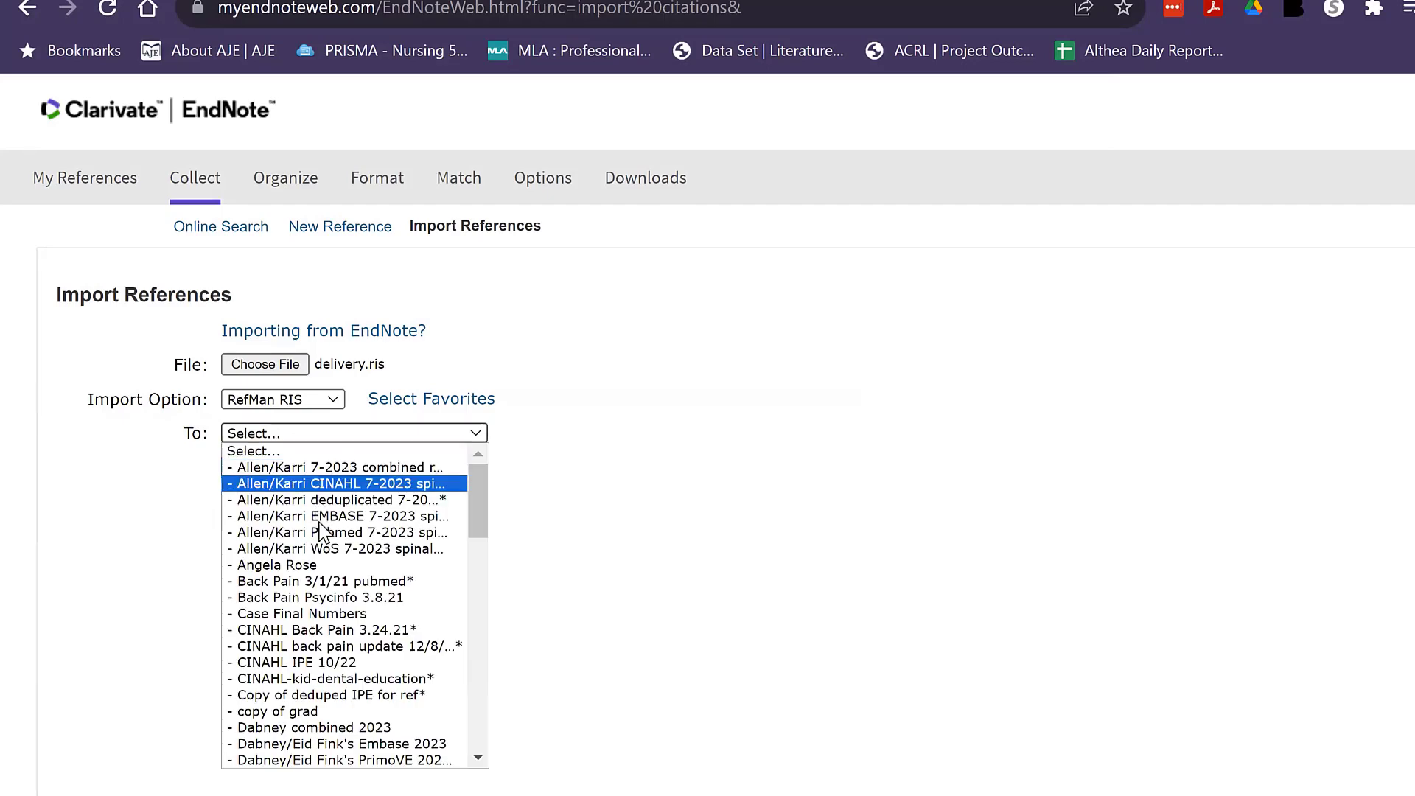
scroll(328, 569, down, 7)
scroll(328, 569, down, 2)
scroll(317, 566, up, 7)
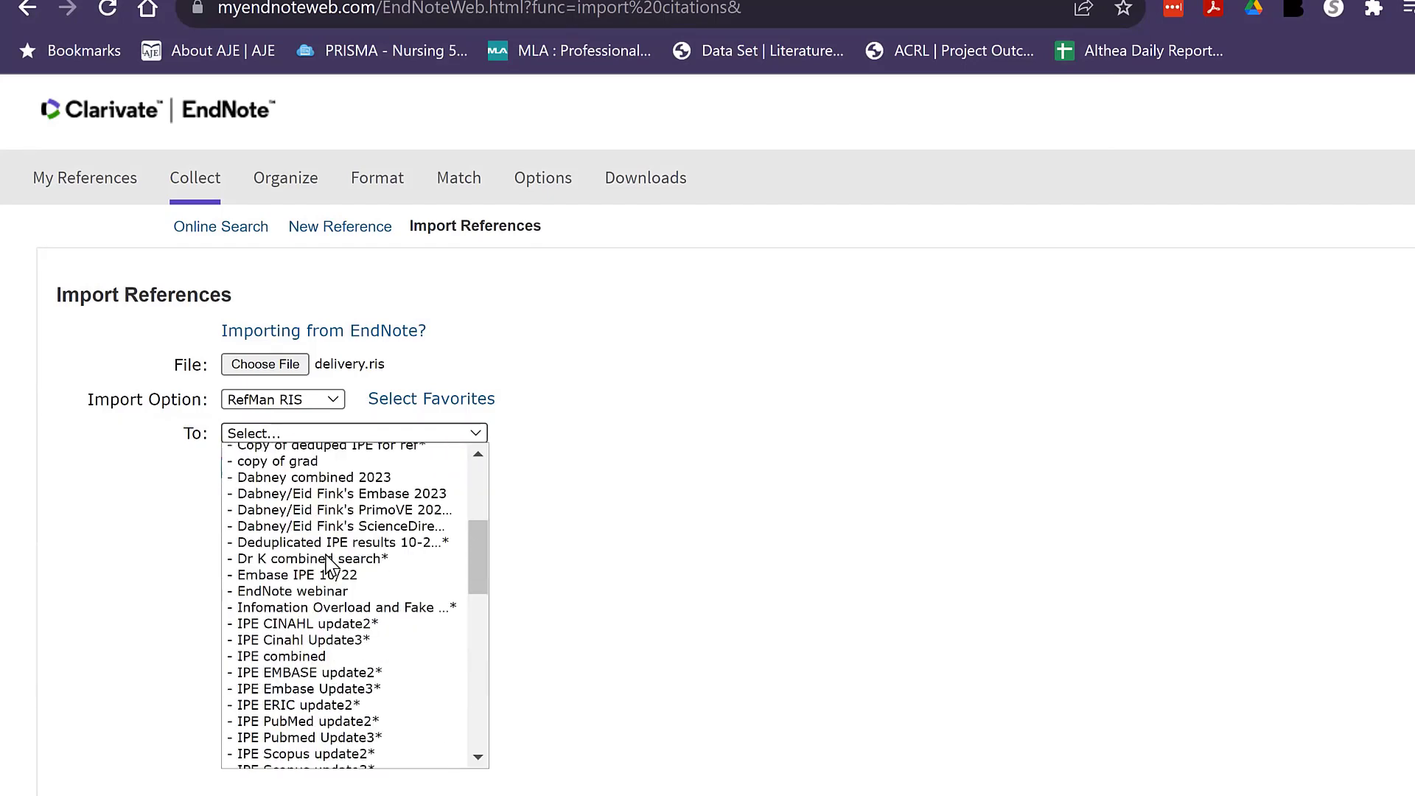
click(293, 591)
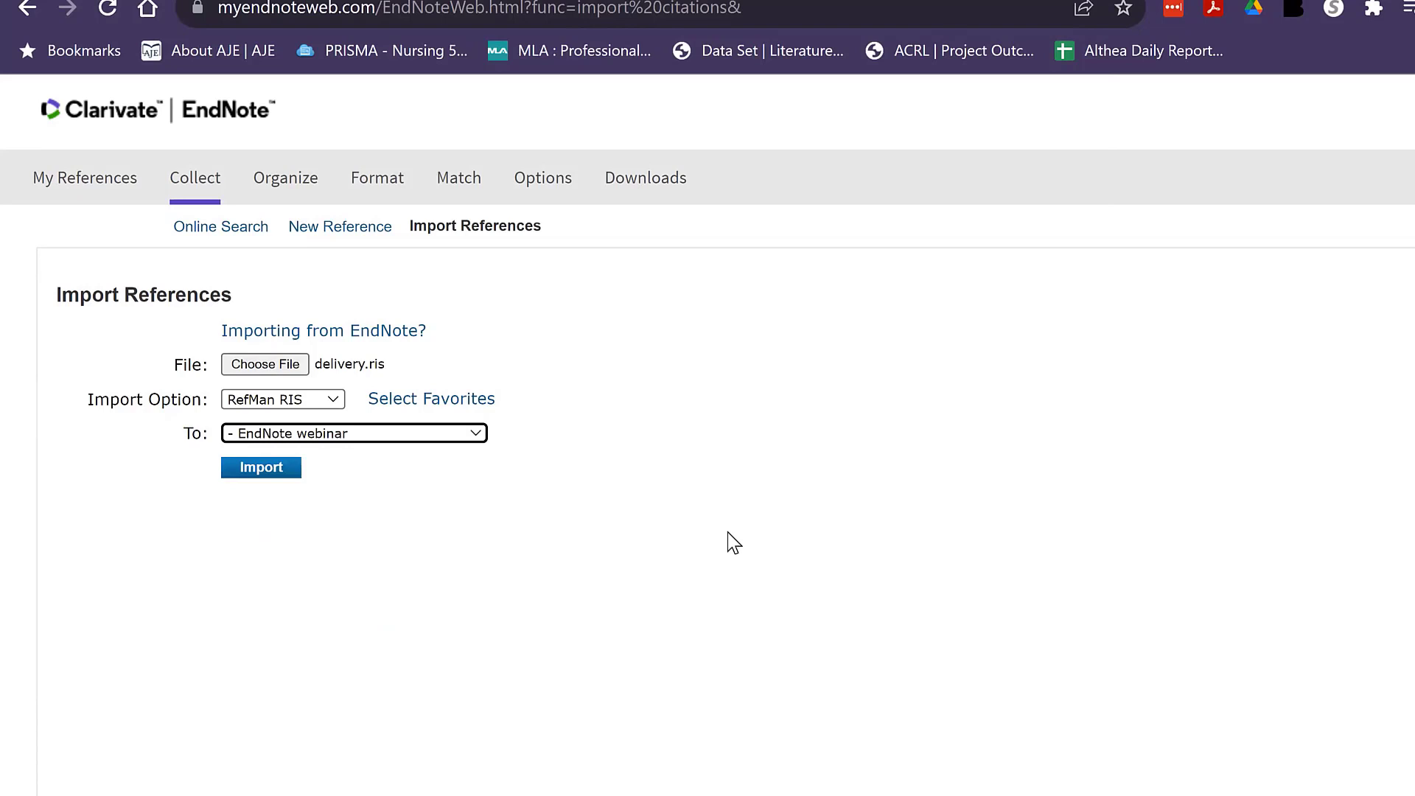
click(262, 469)
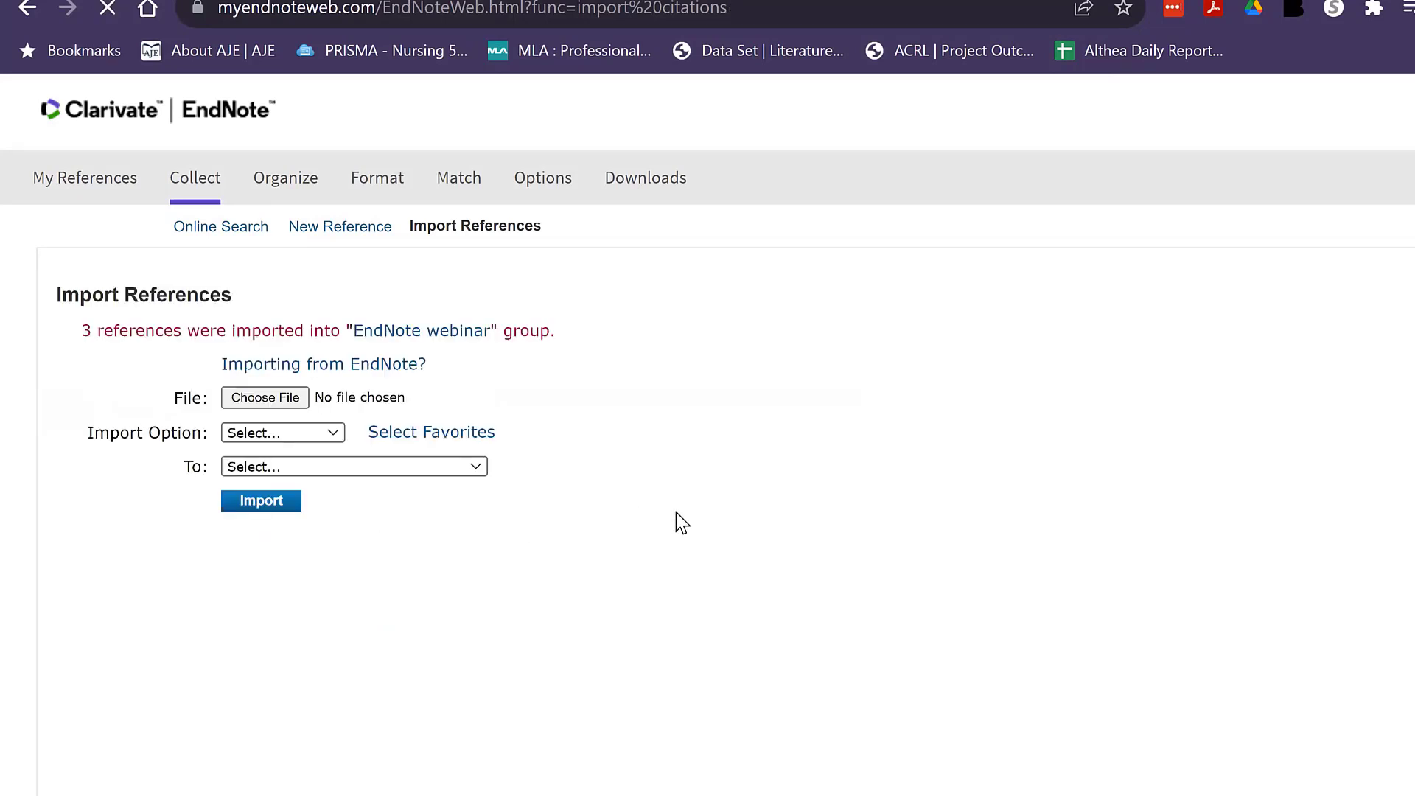
Open the EndNote webinar group and look over its references.
click(398, 333)
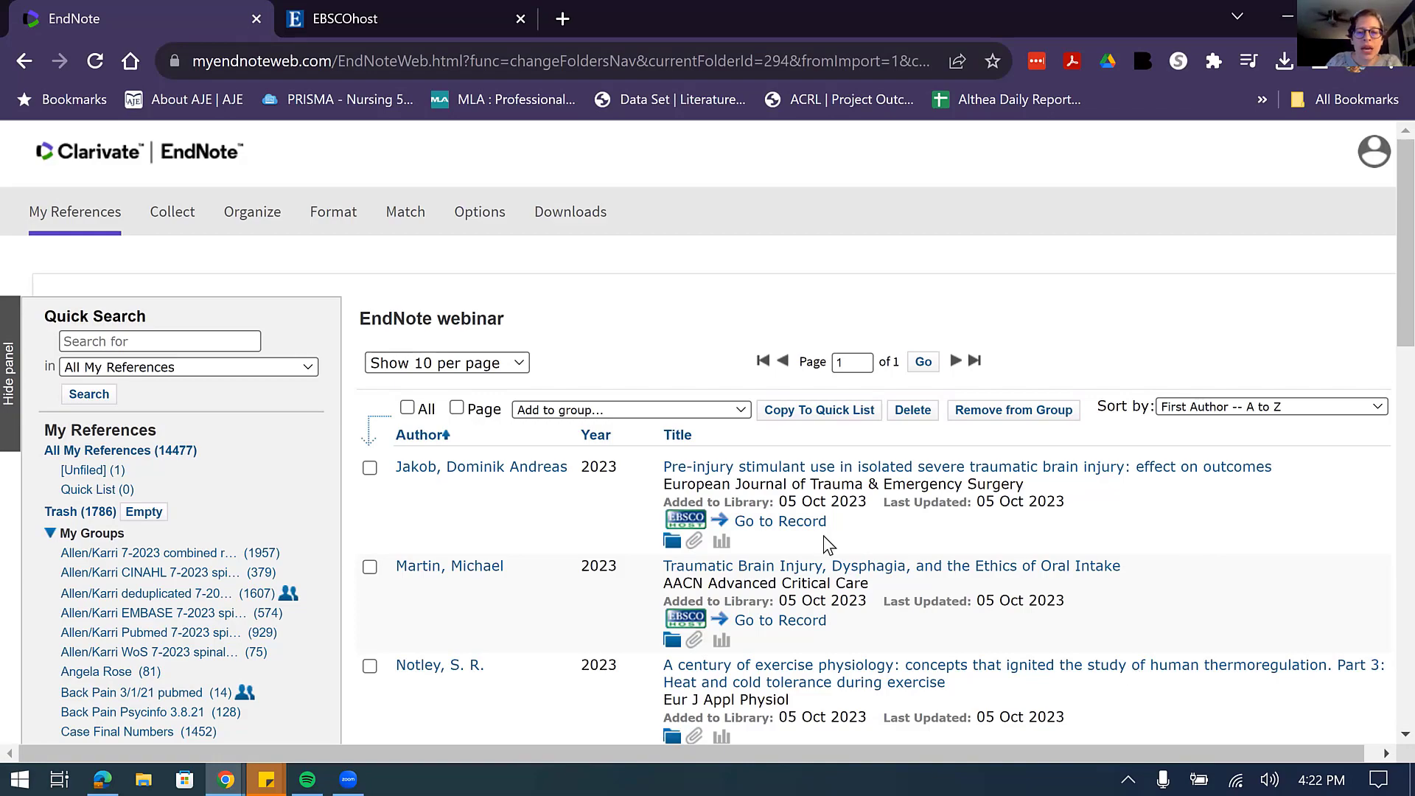
scroll(835, 540, down, 1)
scroll(835, 540, down, 5)
scroll(833, 531, up, 1)
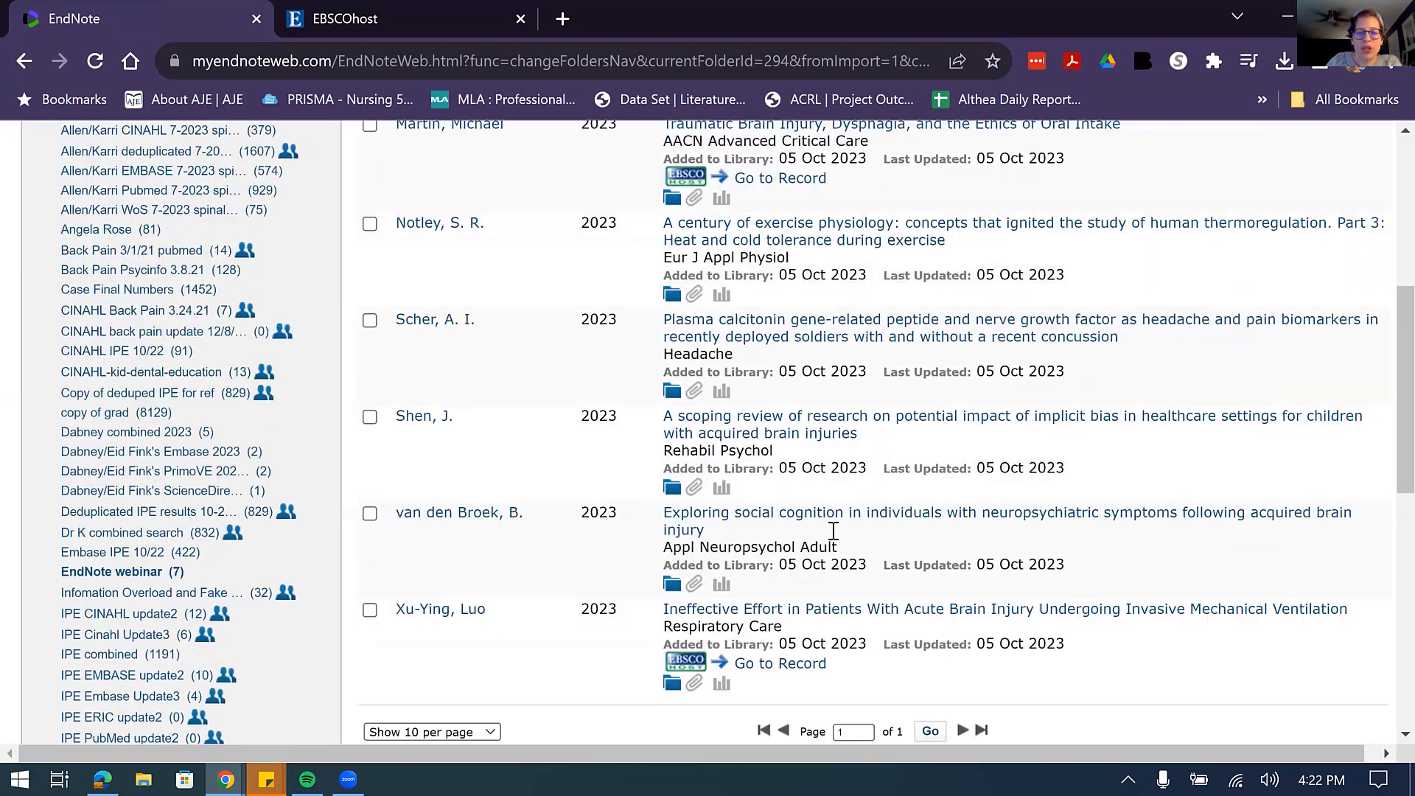
scroll(833, 530, up, 1)
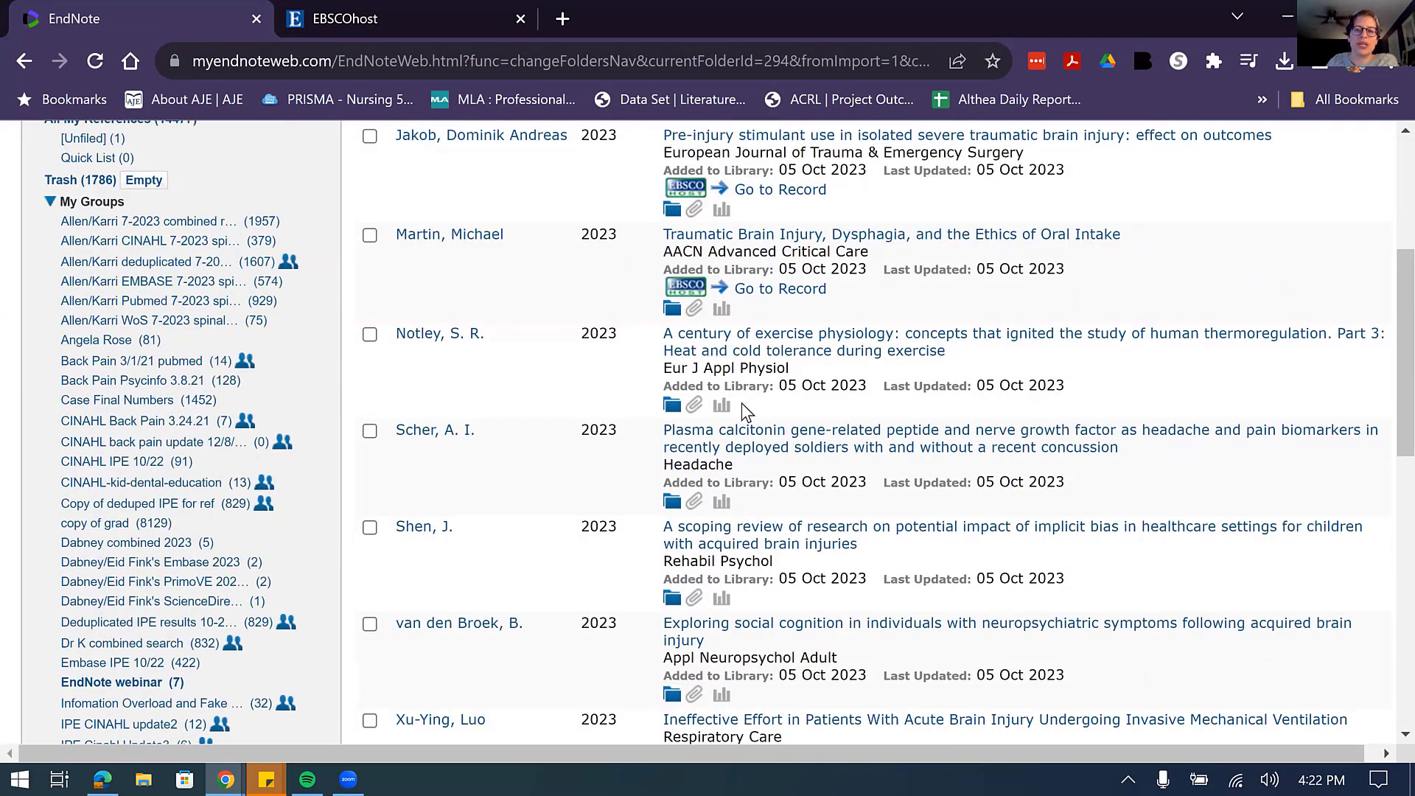
View the linked EBSCOhost record of the pre-injury stimulant use article and return to the EndNote reference list.
scroll(743, 404, up, 1)
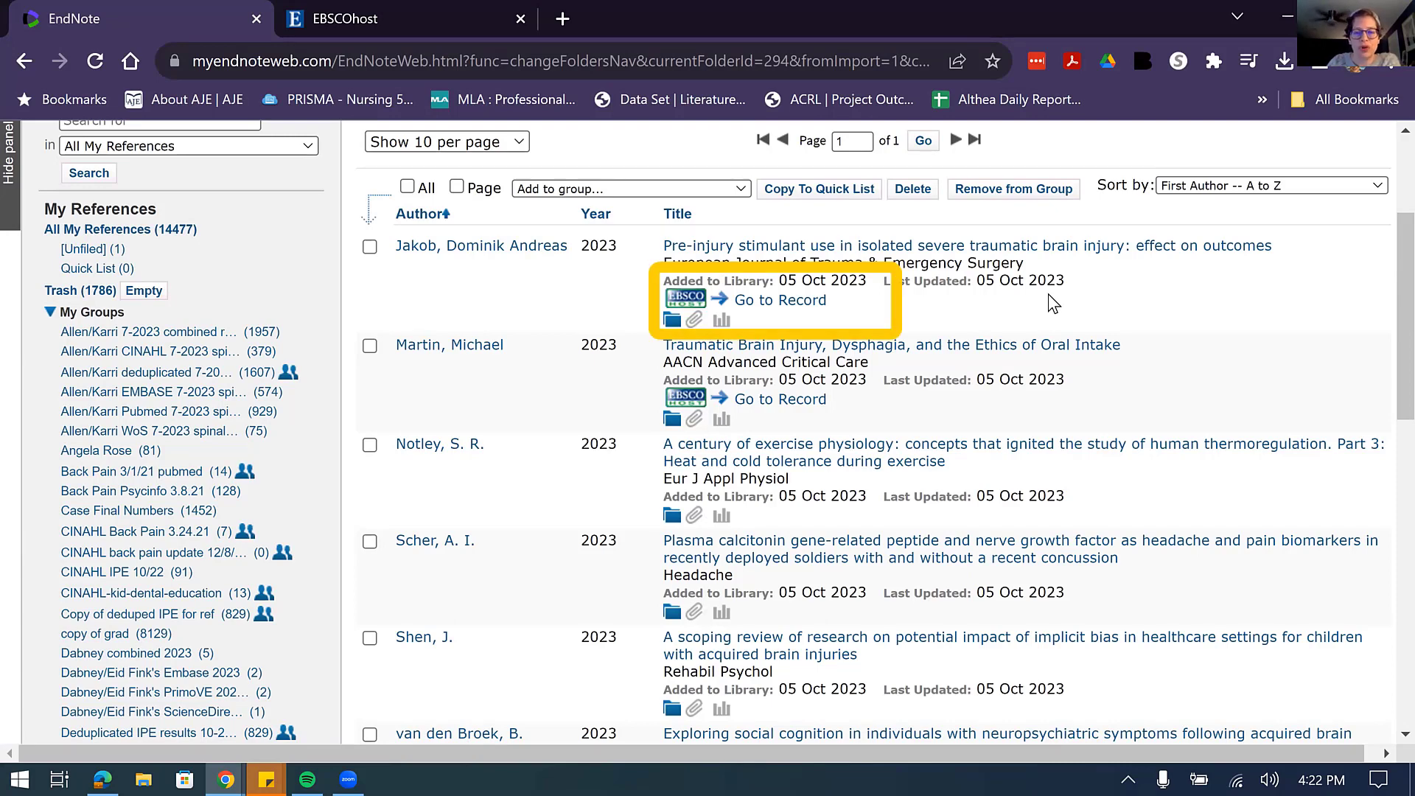
click(771, 303)
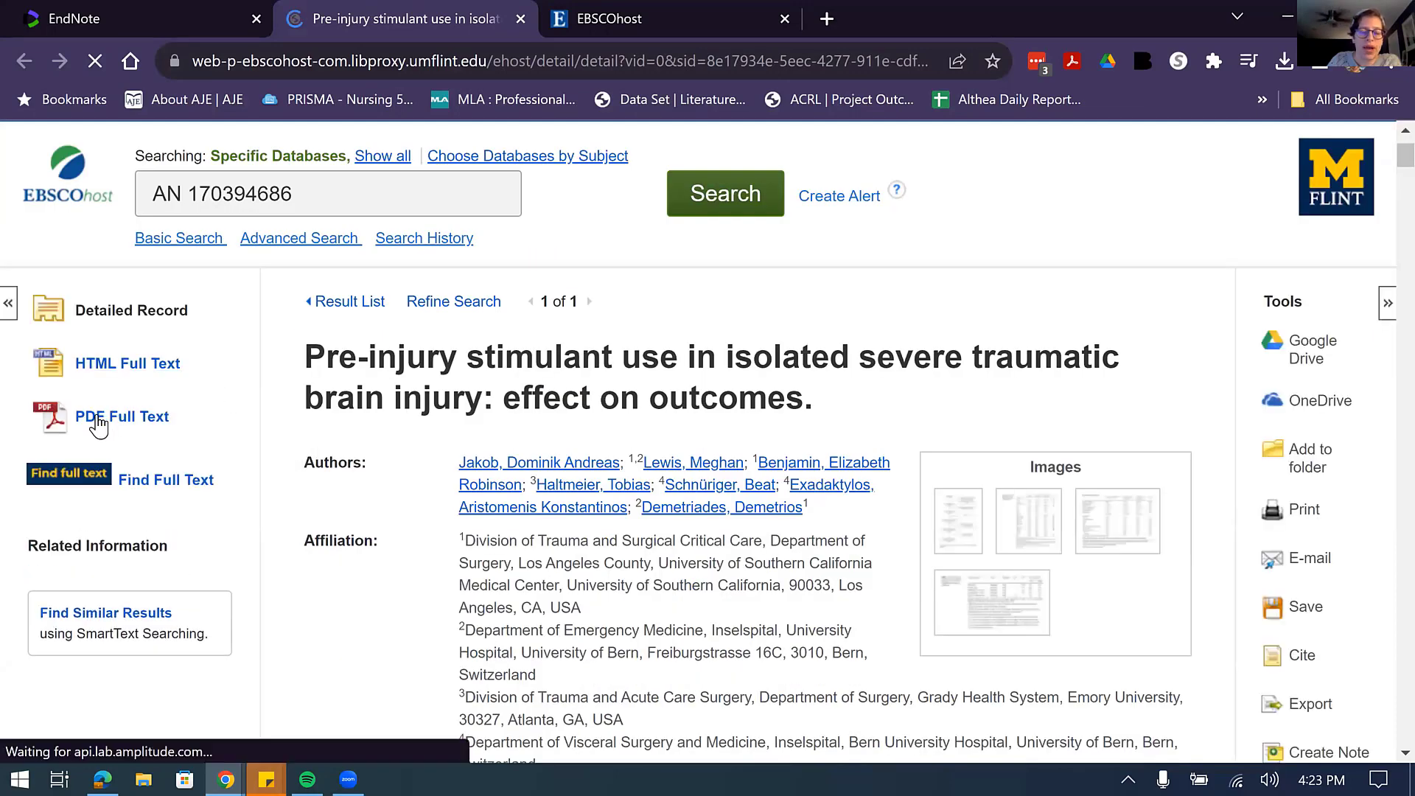
click(145, 24)
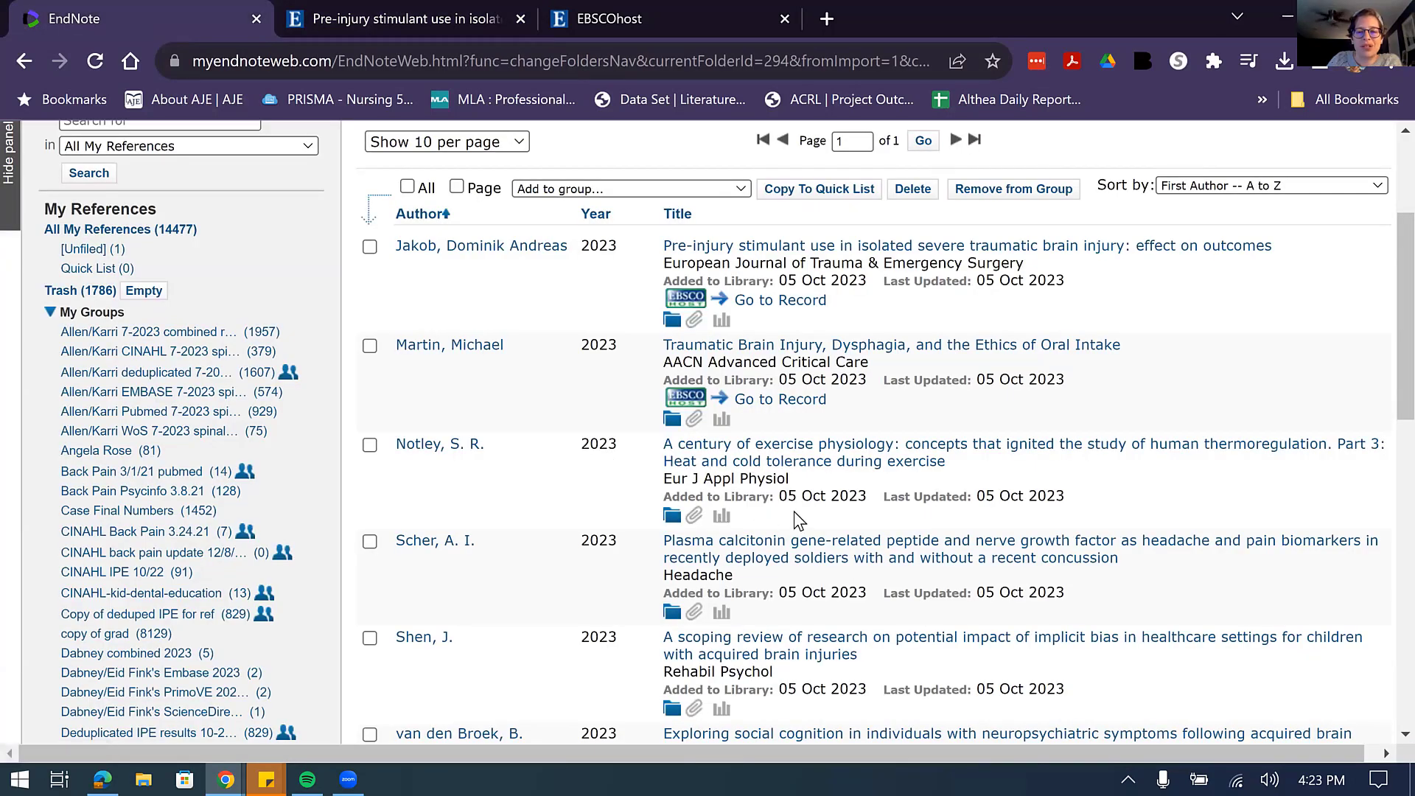
Open the reference "A century of exercise physiology" and examine its bibliographic fields, URL field and attachment options.
scroll(800, 520, down, 1)
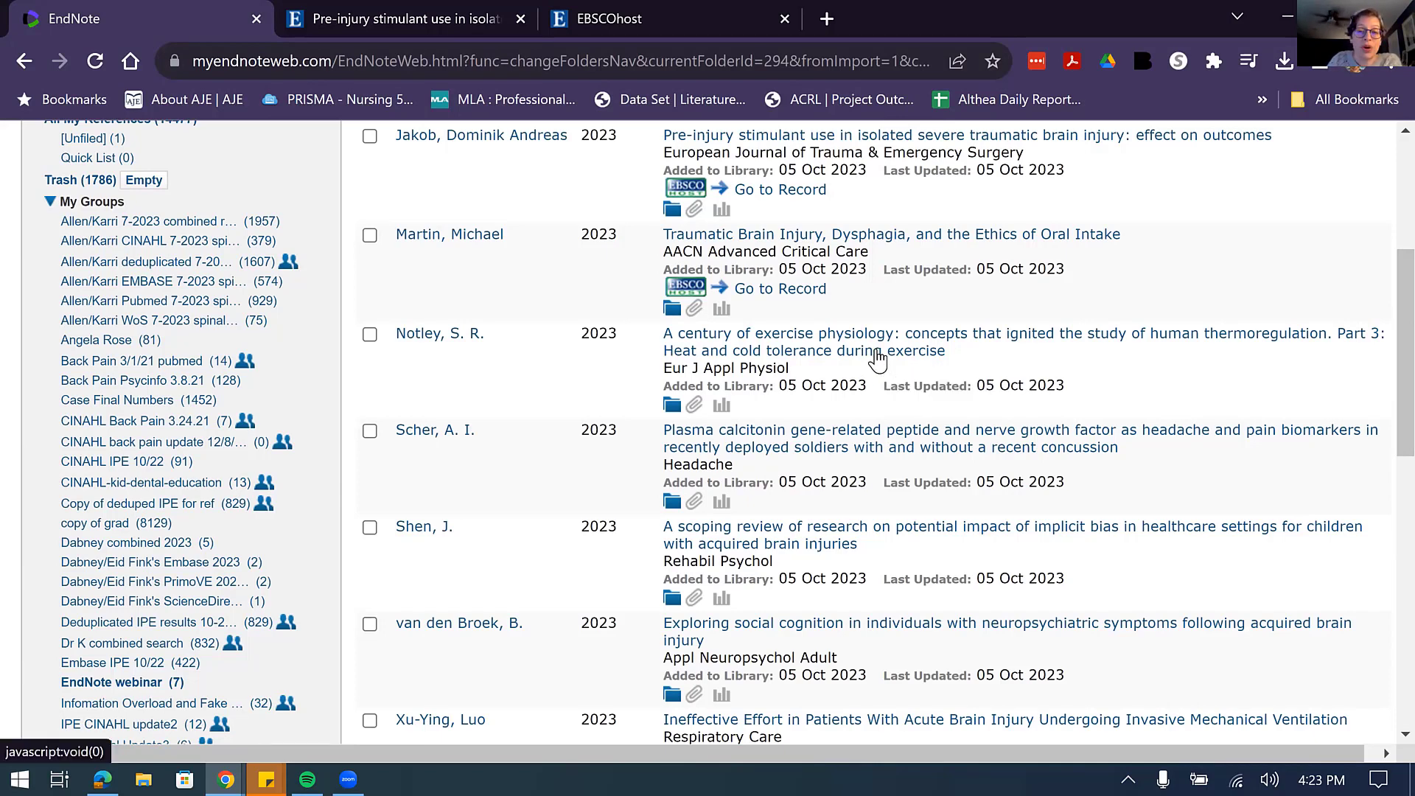
click(698, 345)
scroll(701, 563, down, 1)
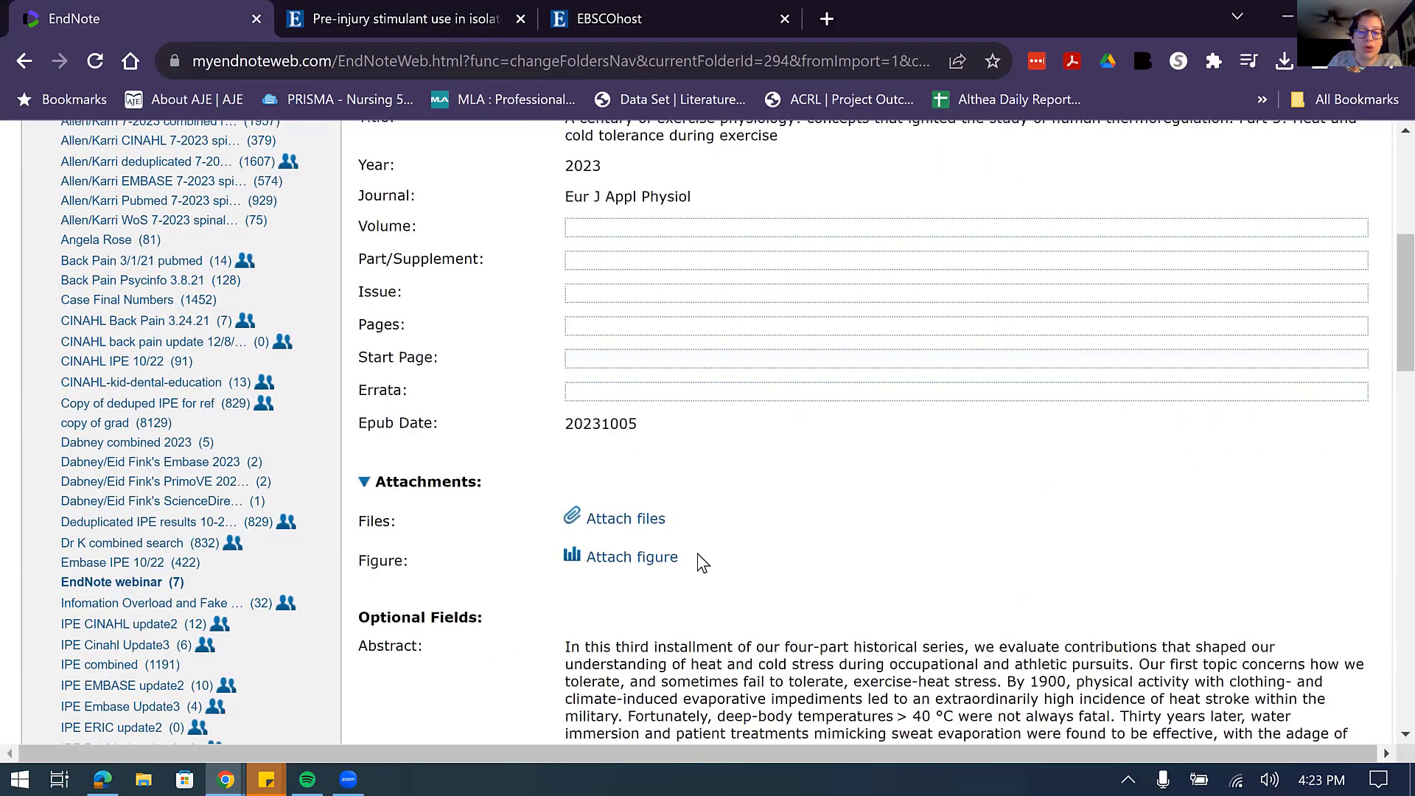
scroll(702, 563, down, 2)
scroll(702, 560, down, 5)
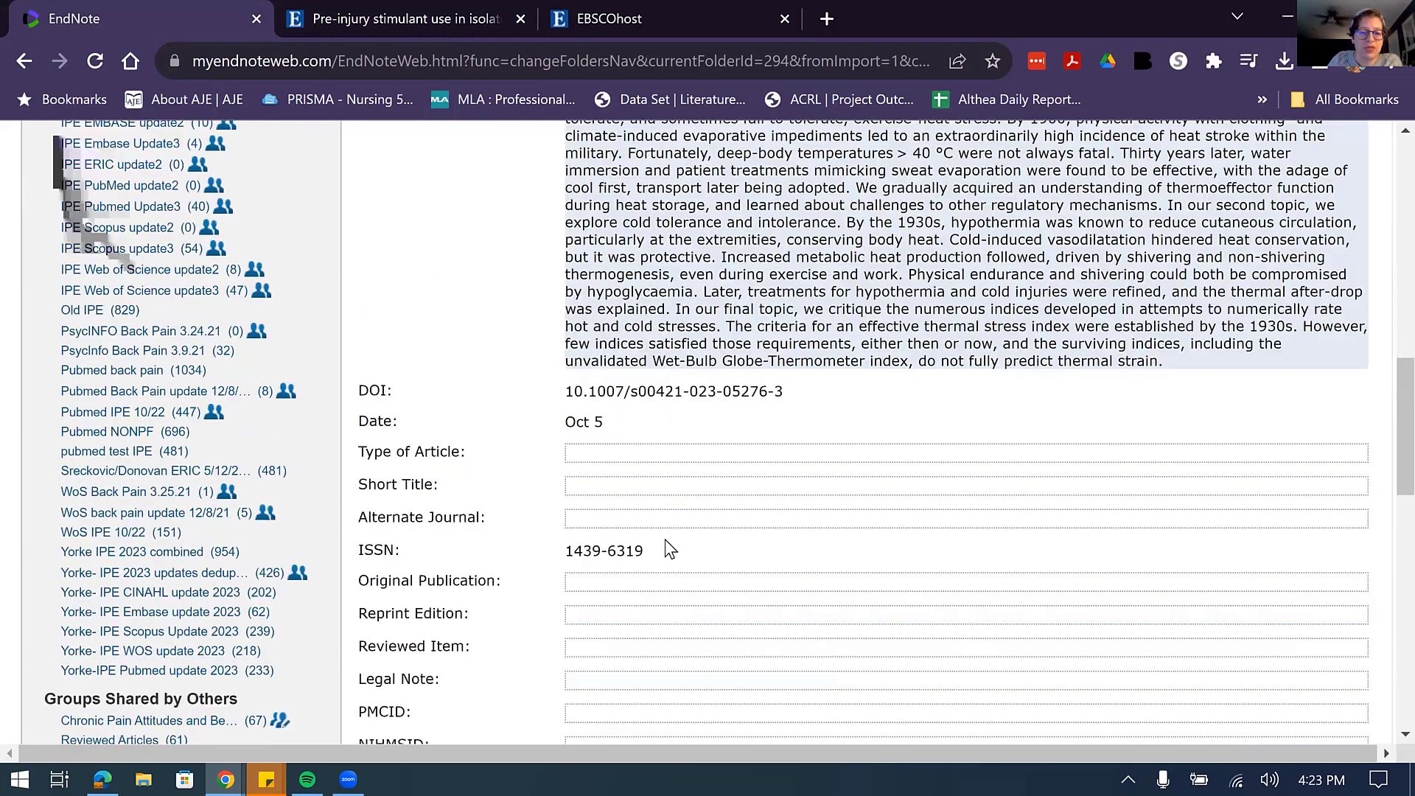
scroll(614, 515, down, 5)
click(613, 516)
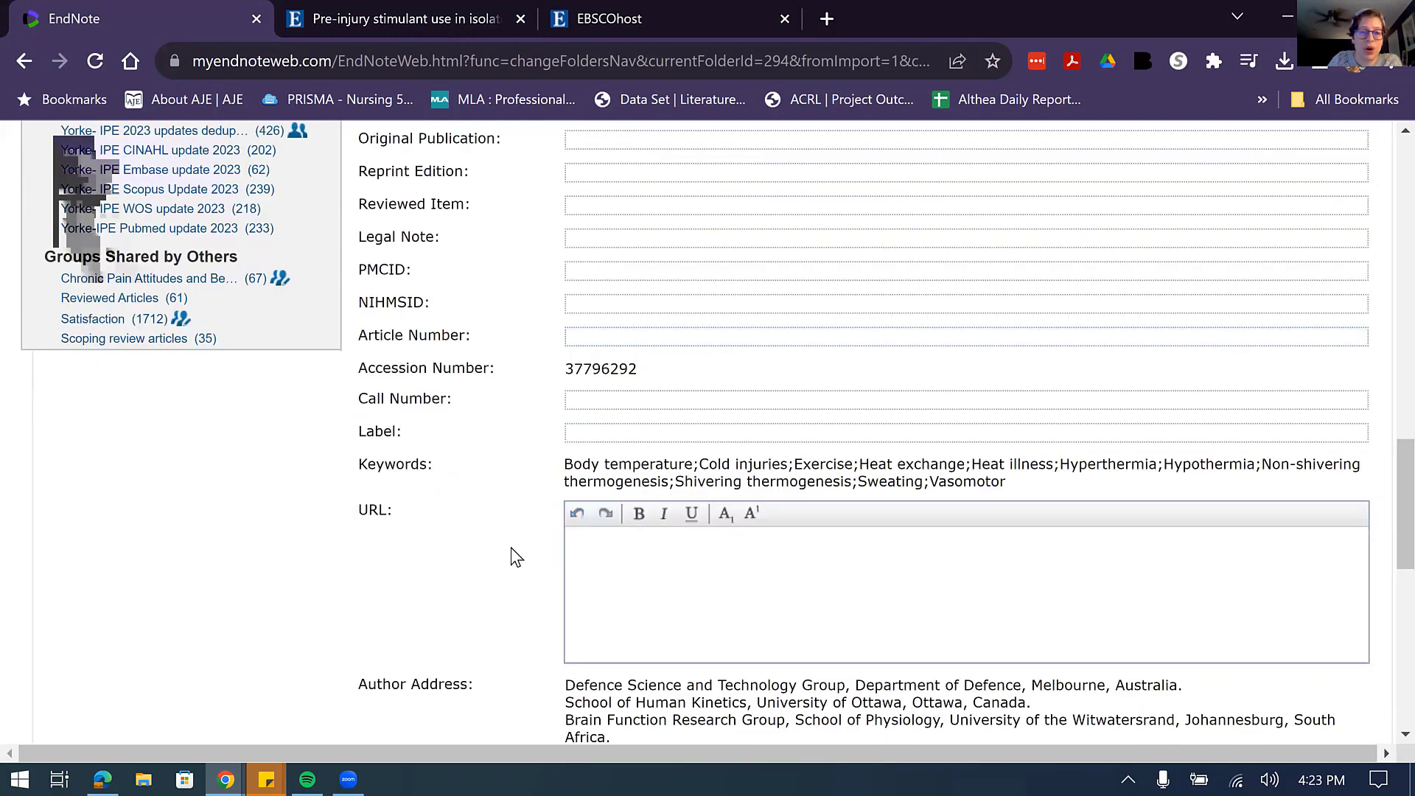
scroll(518, 556, up, 10)
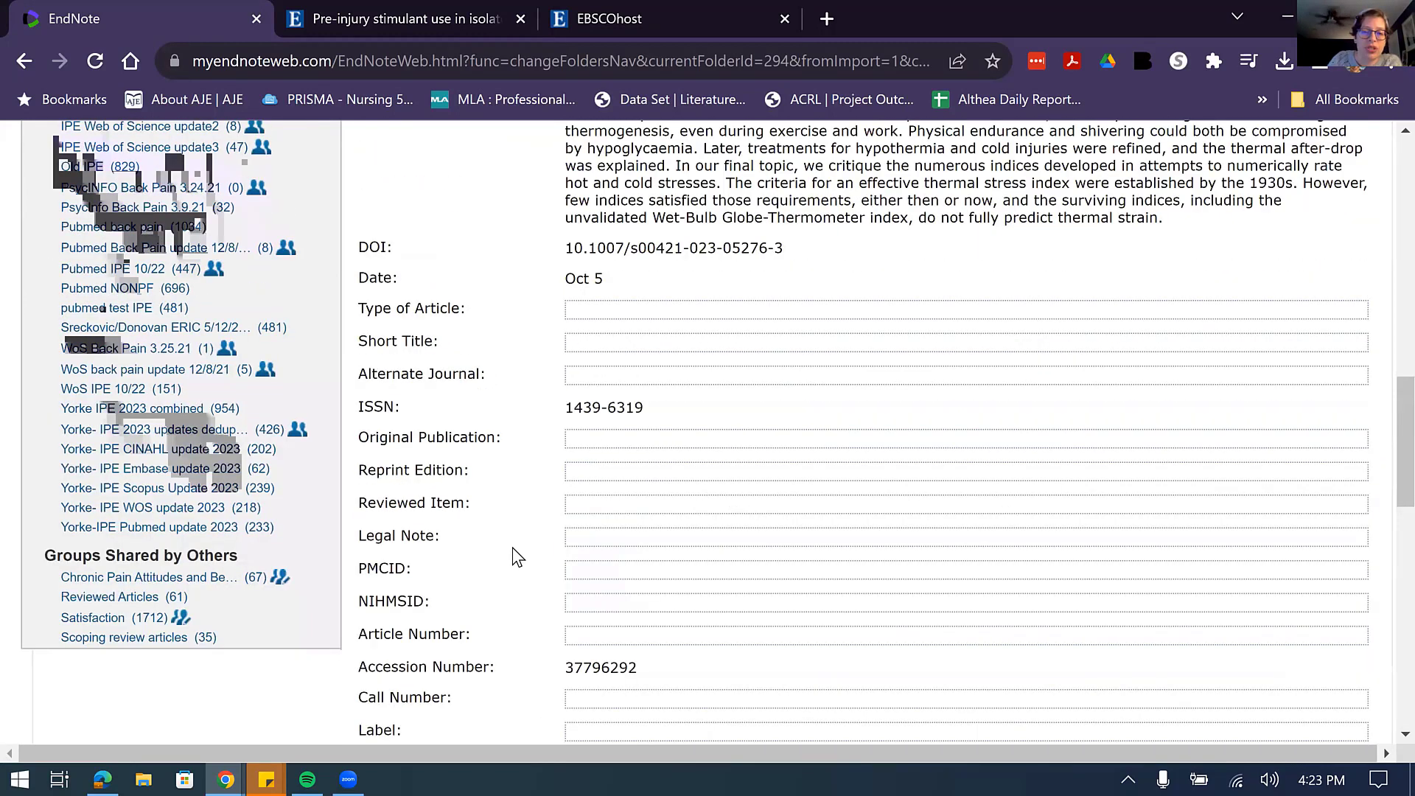
scroll(970, 402, up, 2)
scroll(969, 405, down, 2)
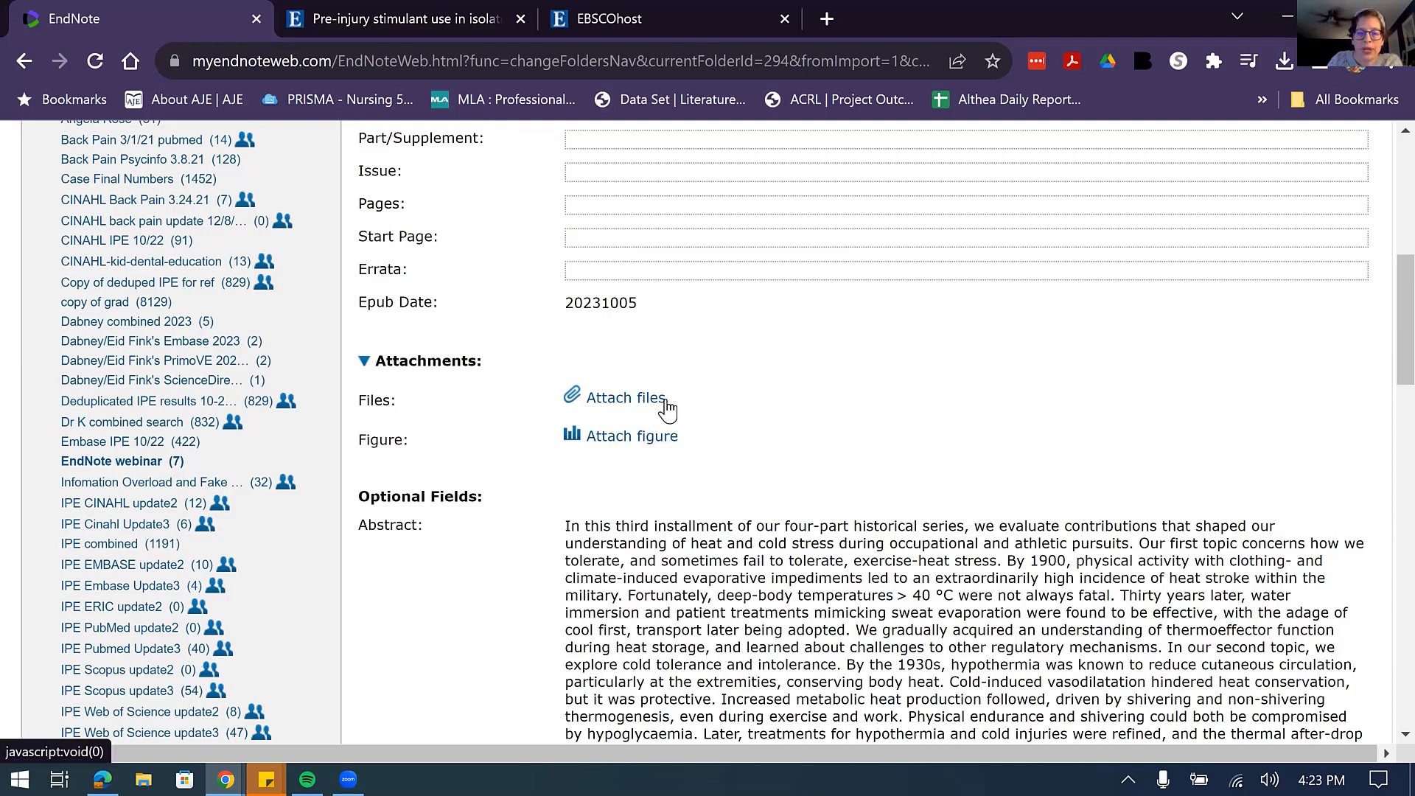
scroll(725, 406, up, 8)
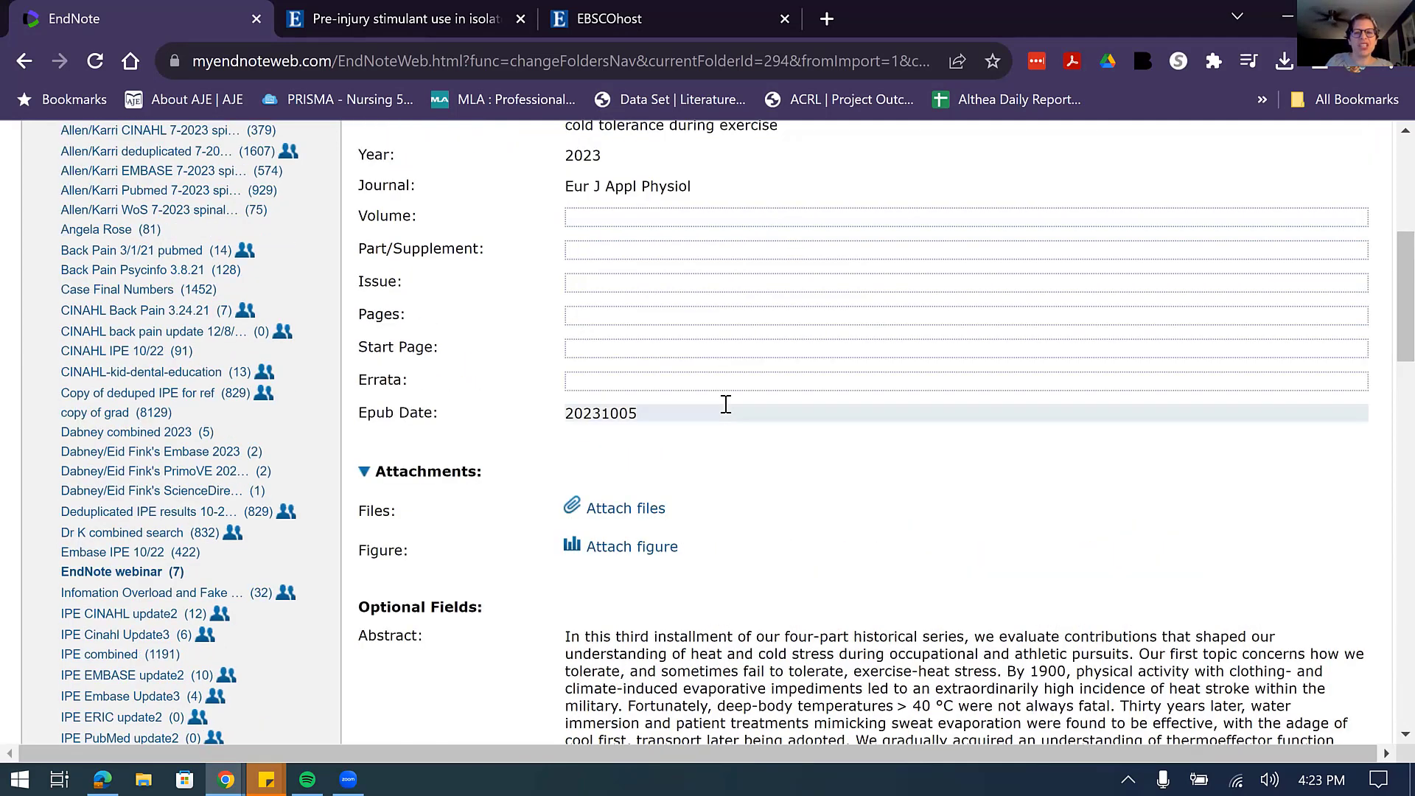
Return to the EndNote webinar group list and look through its references again.
click(25, 65)
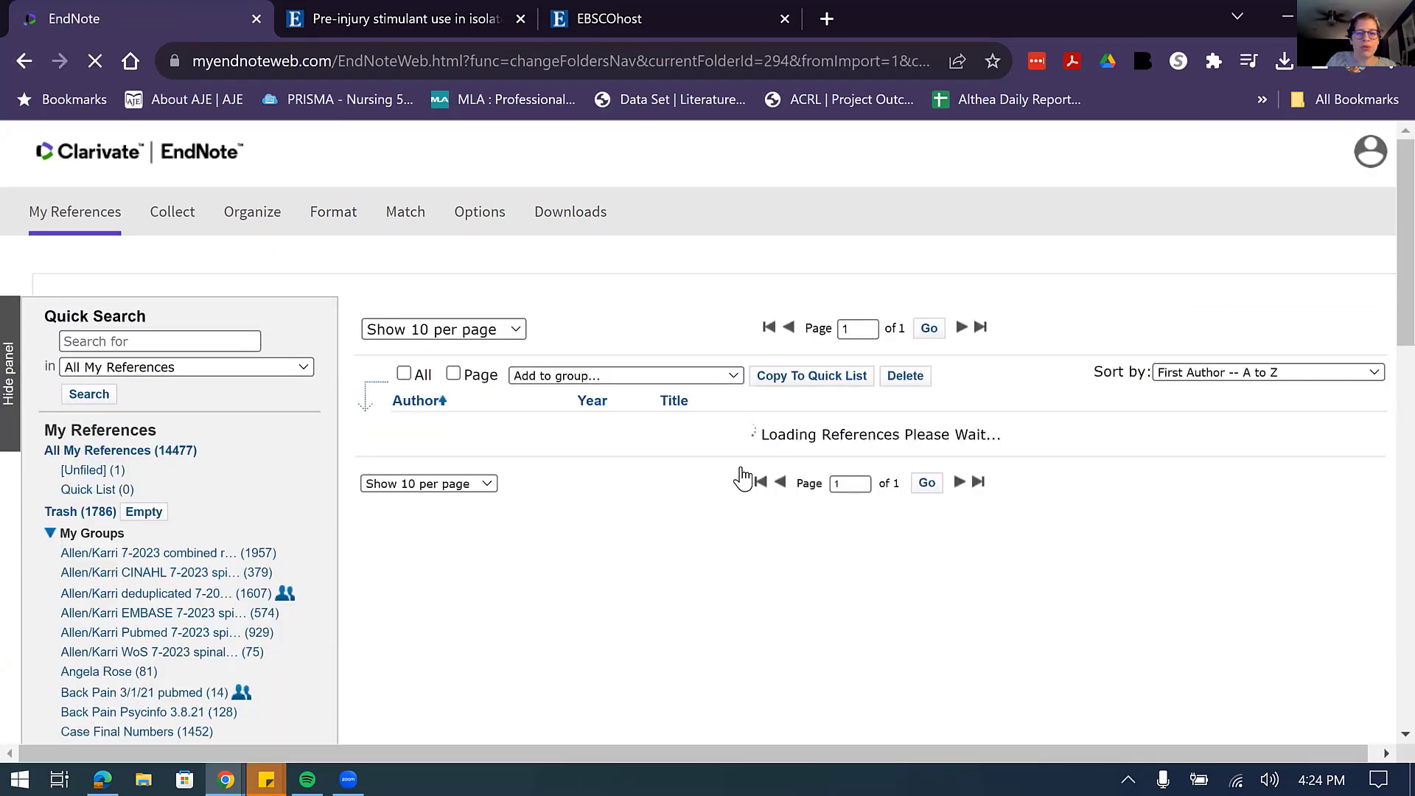
scroll(857, 536, down, 2)
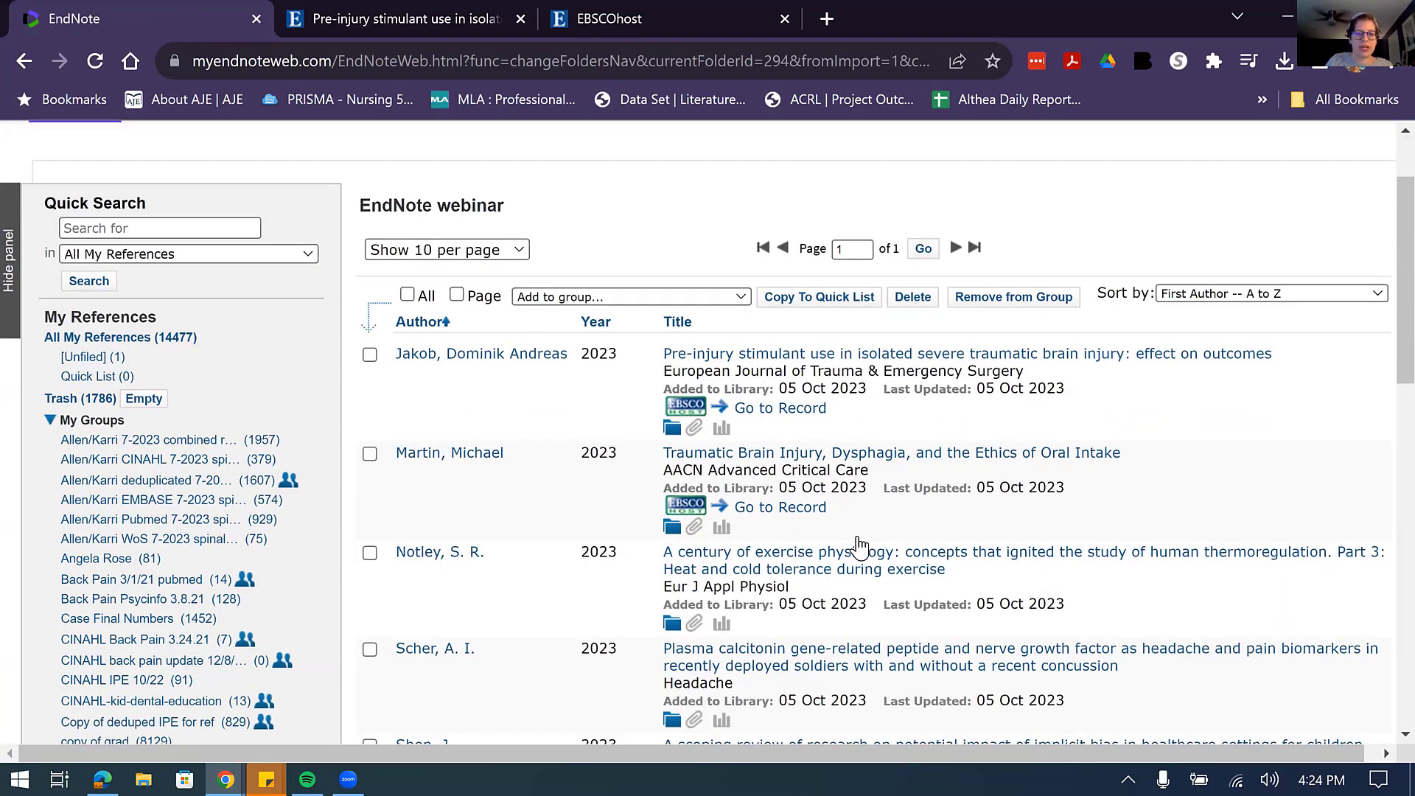
scroll(856, 536, down, 6)
scroll(856, 542, up, 3)
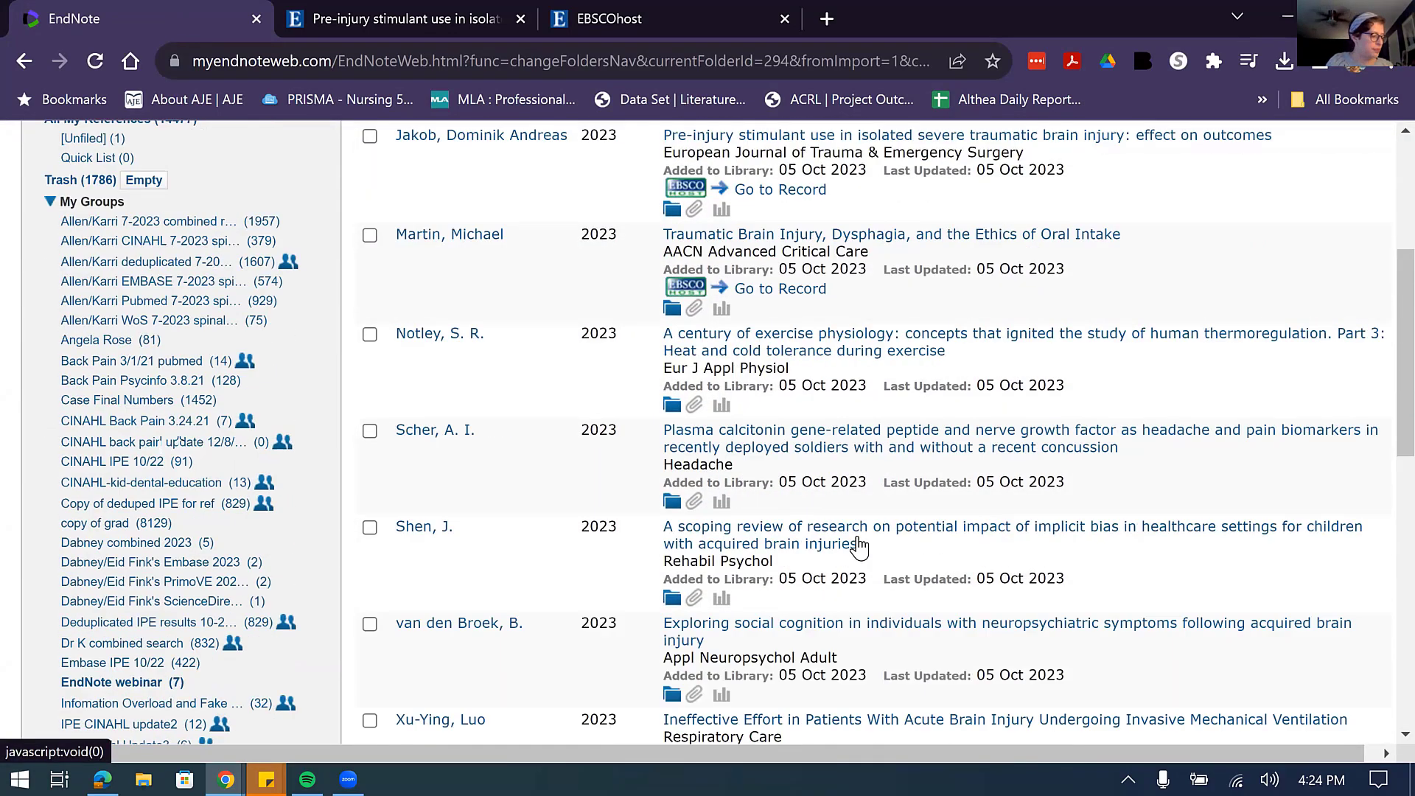
scroll(859, 546, up, 2)
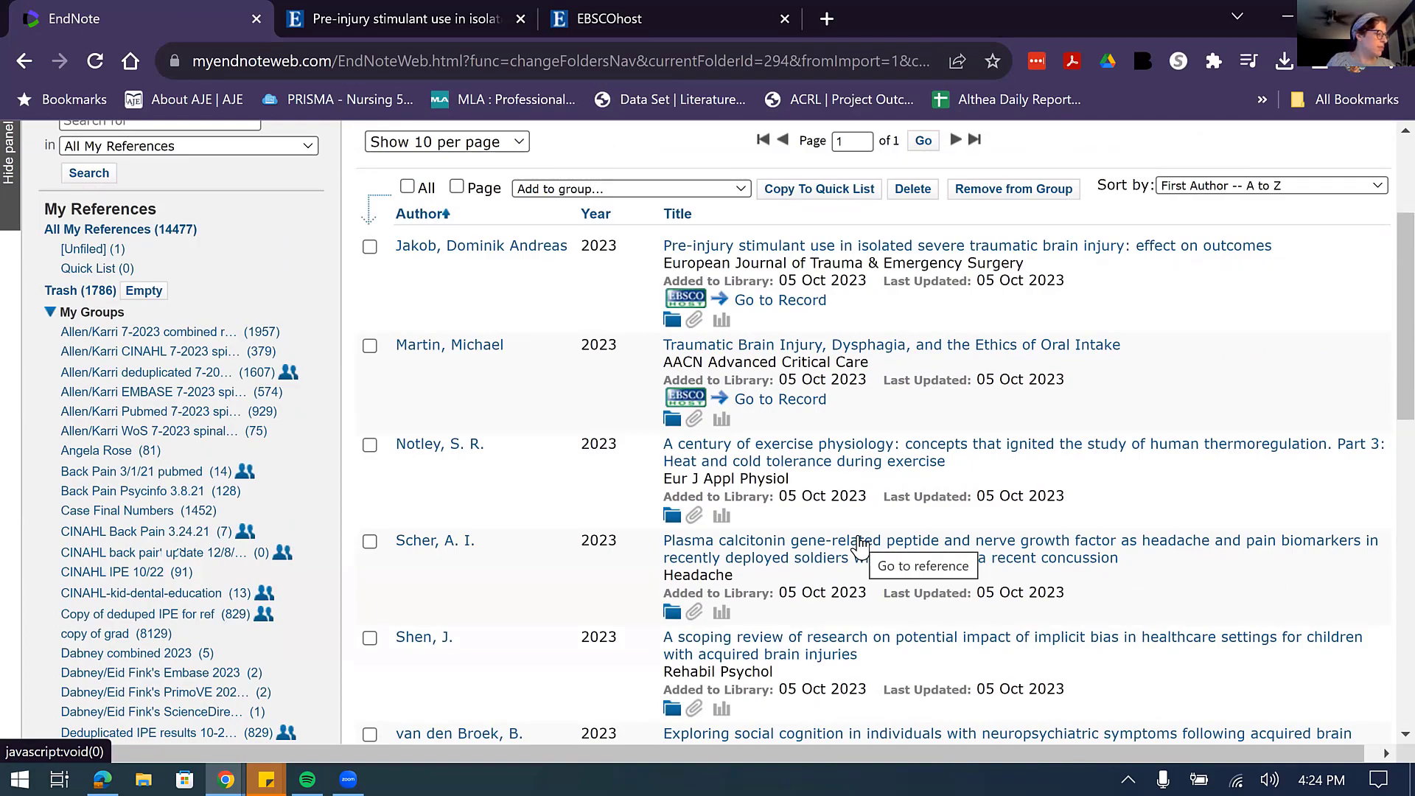
scroll(856, 519, up, 4)
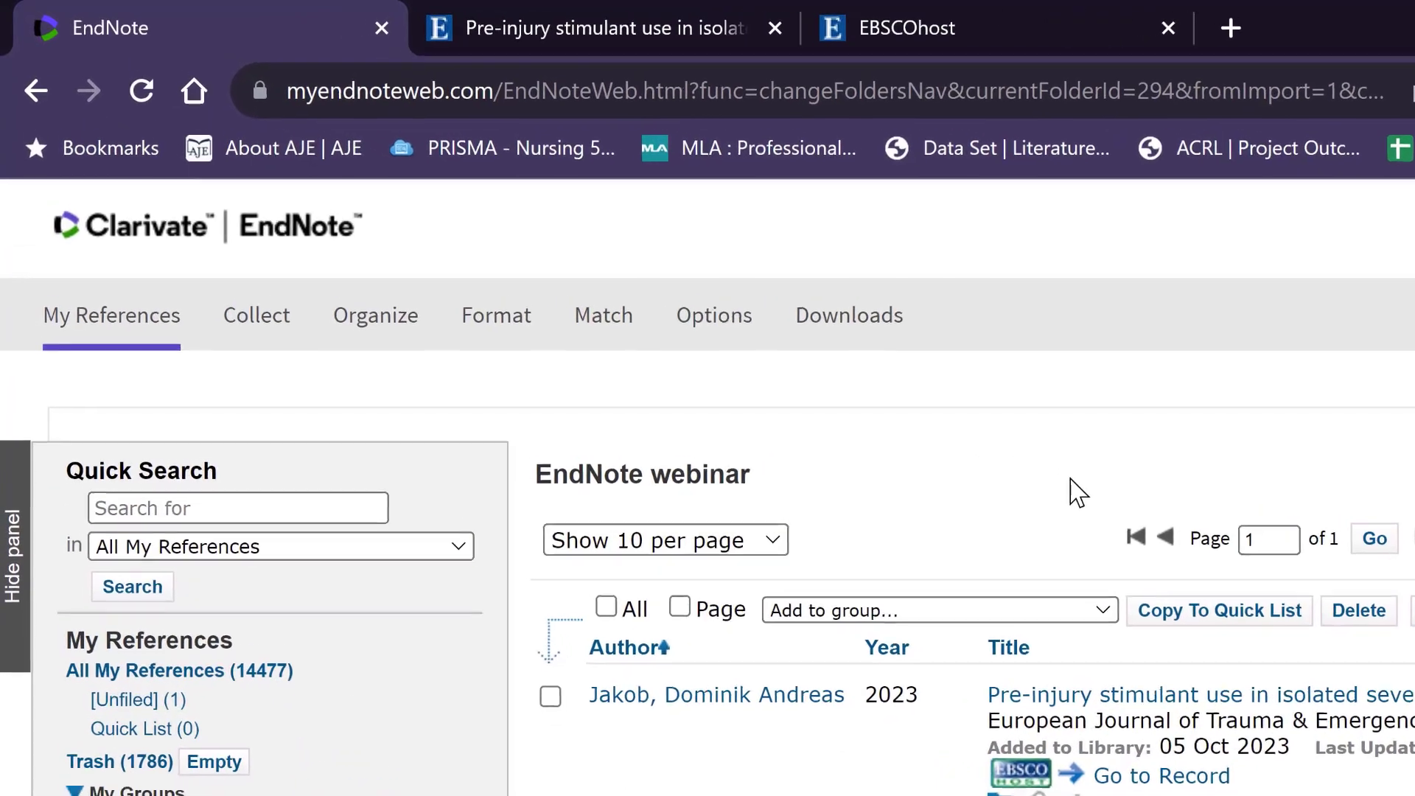
Look over the options offered under Collect and Organize.
mouse_move(262, 326)
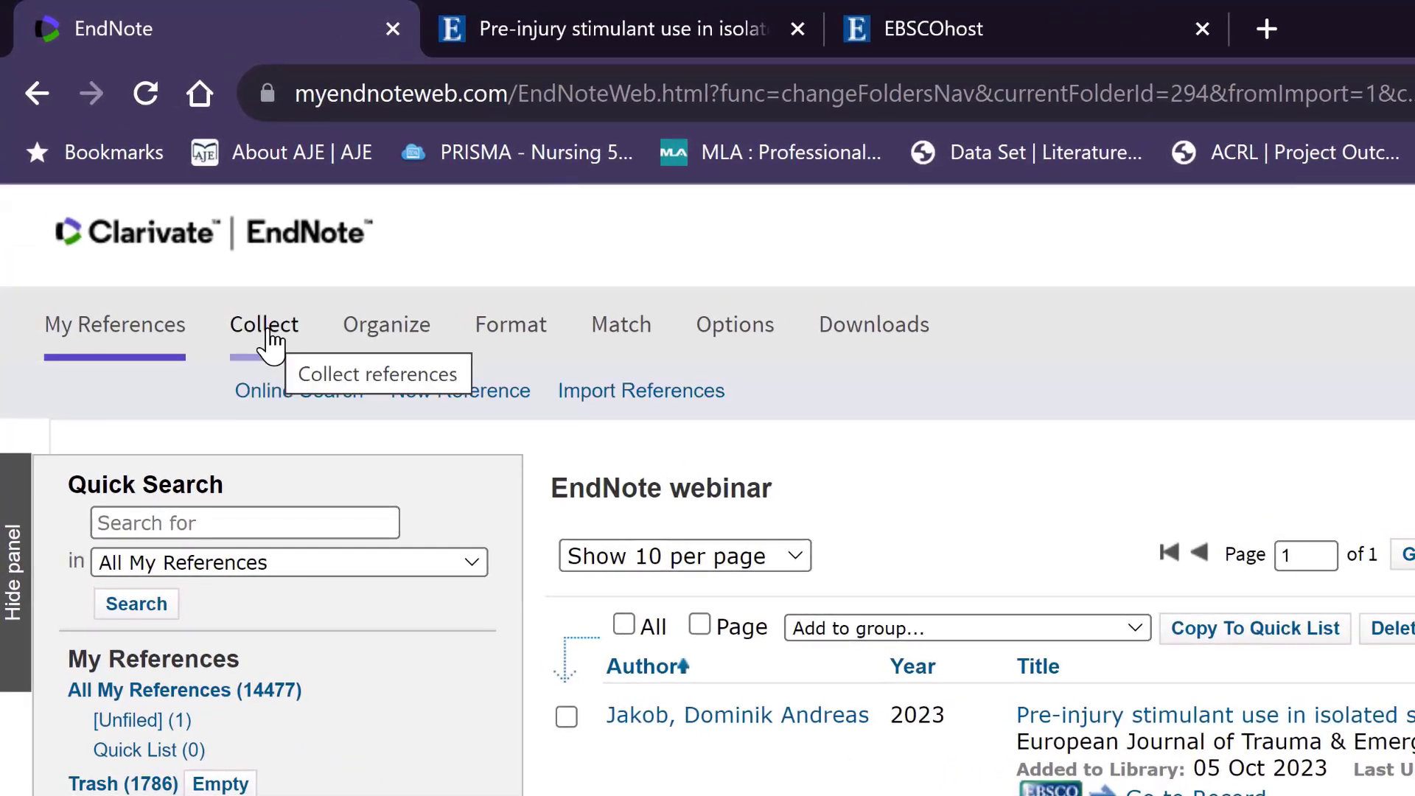
mouse_move(383, 337)
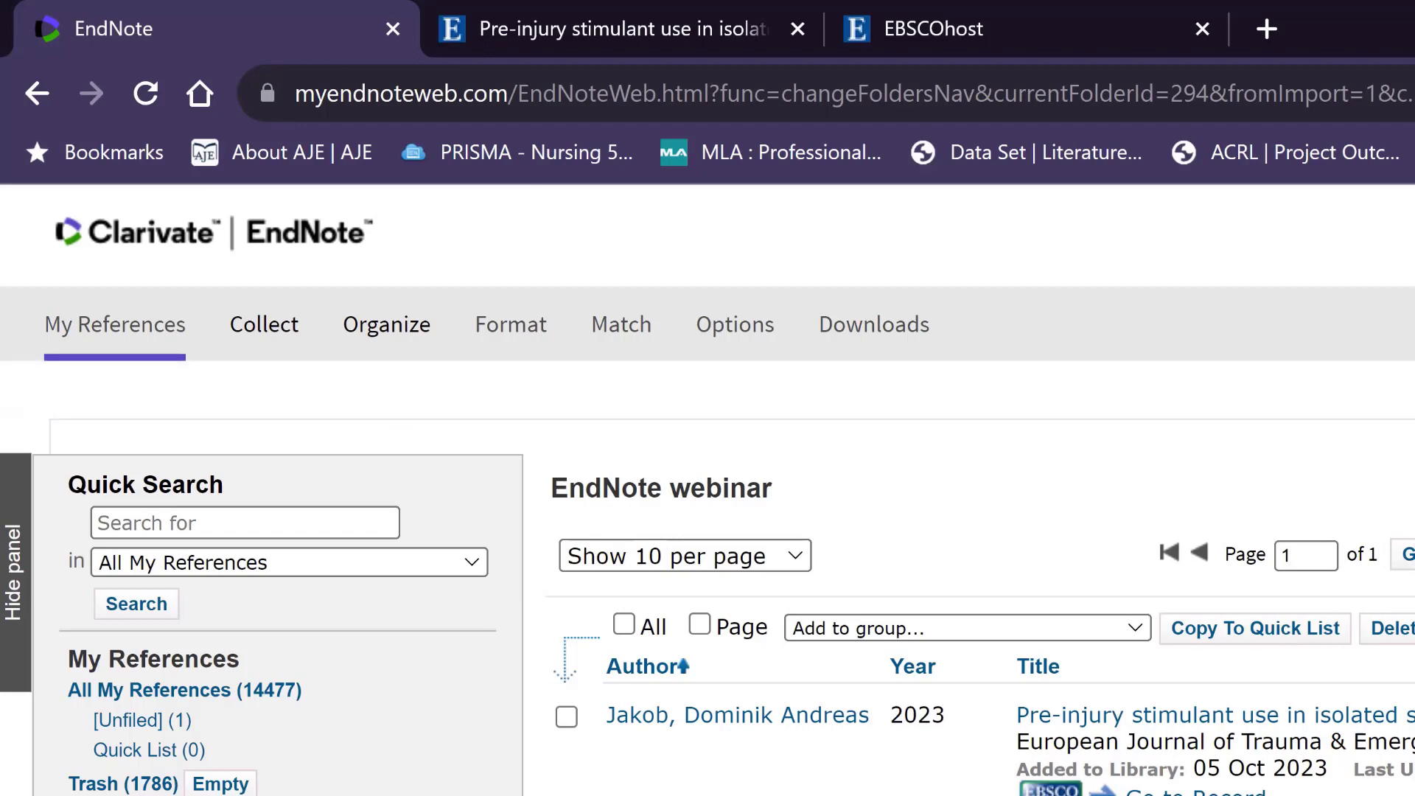
mouse_move(413, 336)
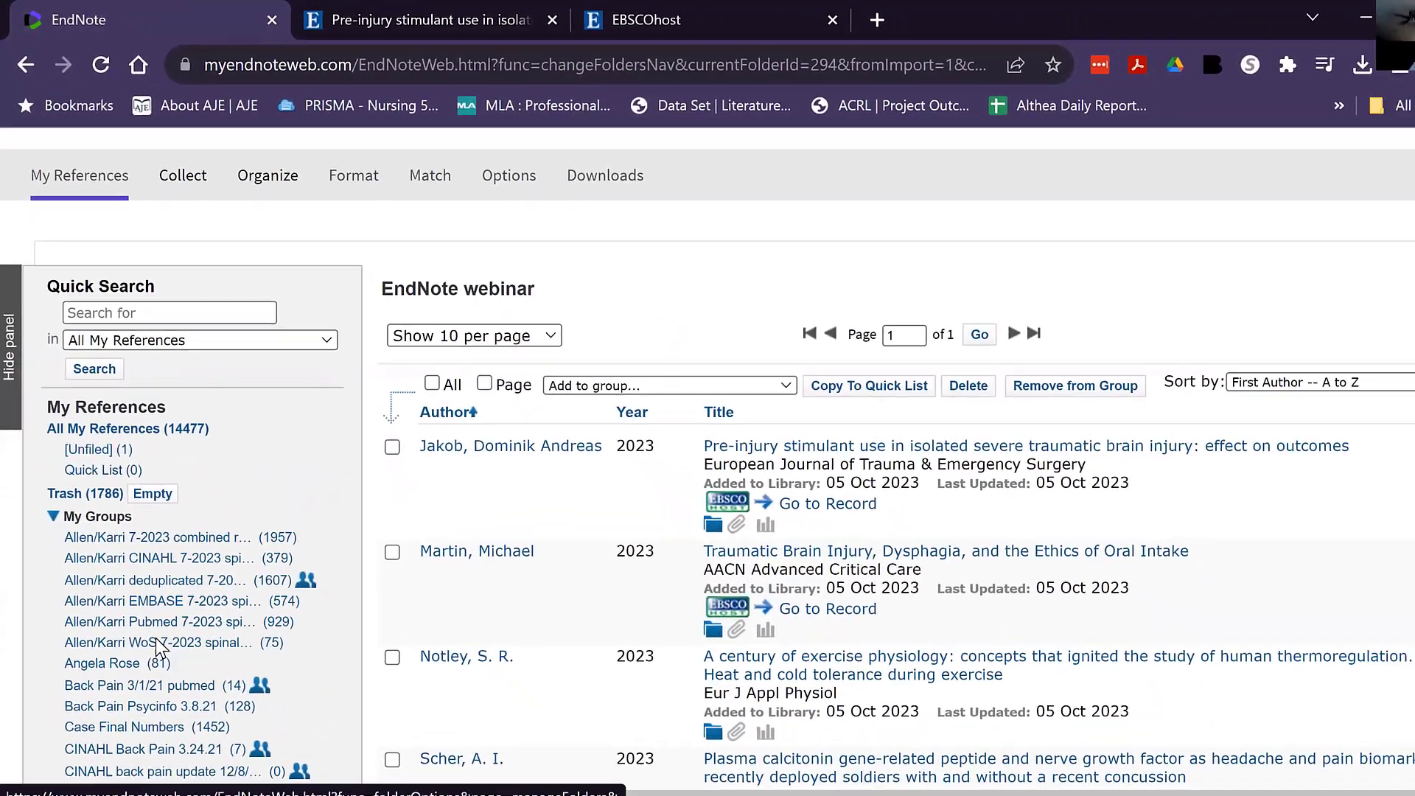
Open the management page for personal groups and look through the groups and their sharing options down to EndNote webinar.
scroll(81, 586, down, 6)
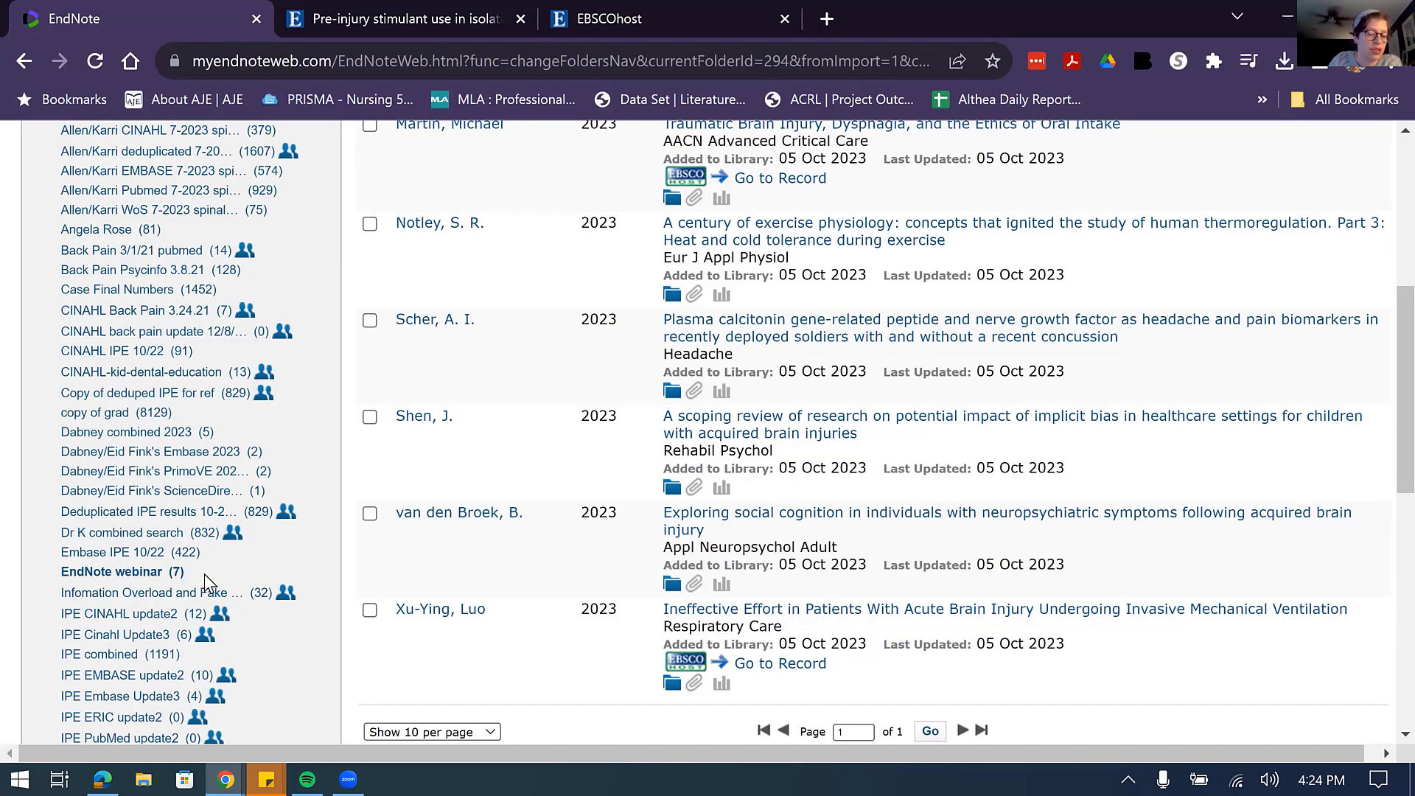
scroll(205, 573, up, 6)
mouse_move(251, 233)
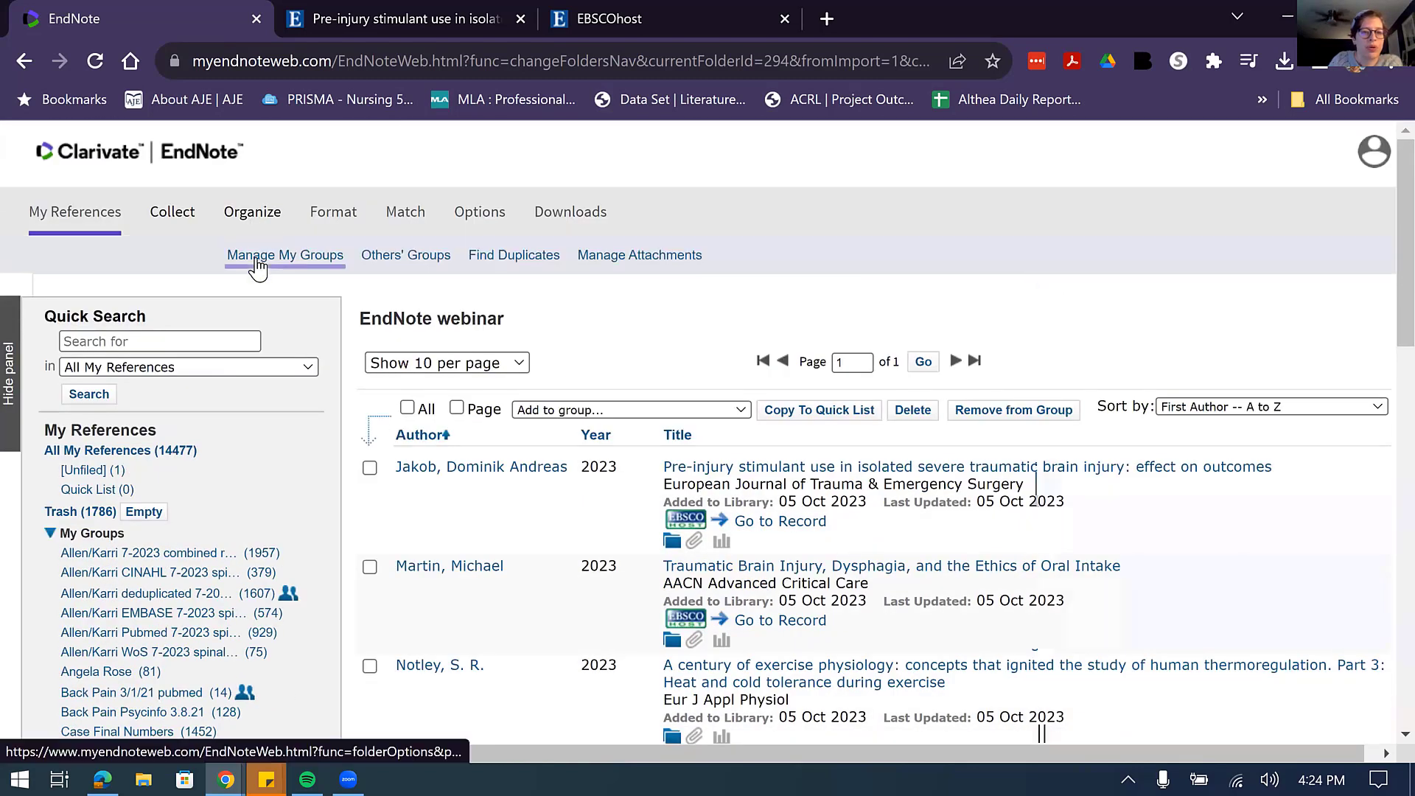
click(258, 261)
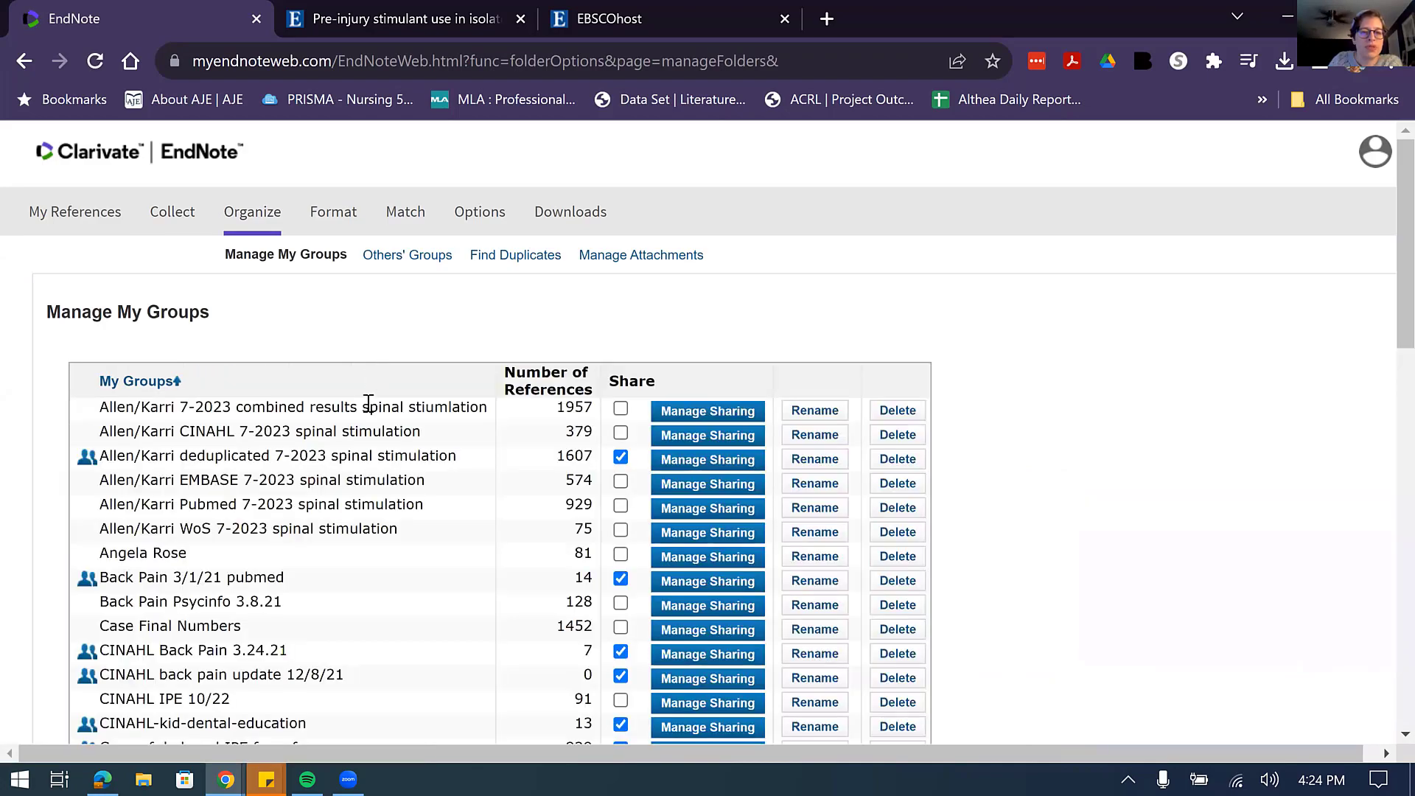
scroll(369, 497, down, 13)
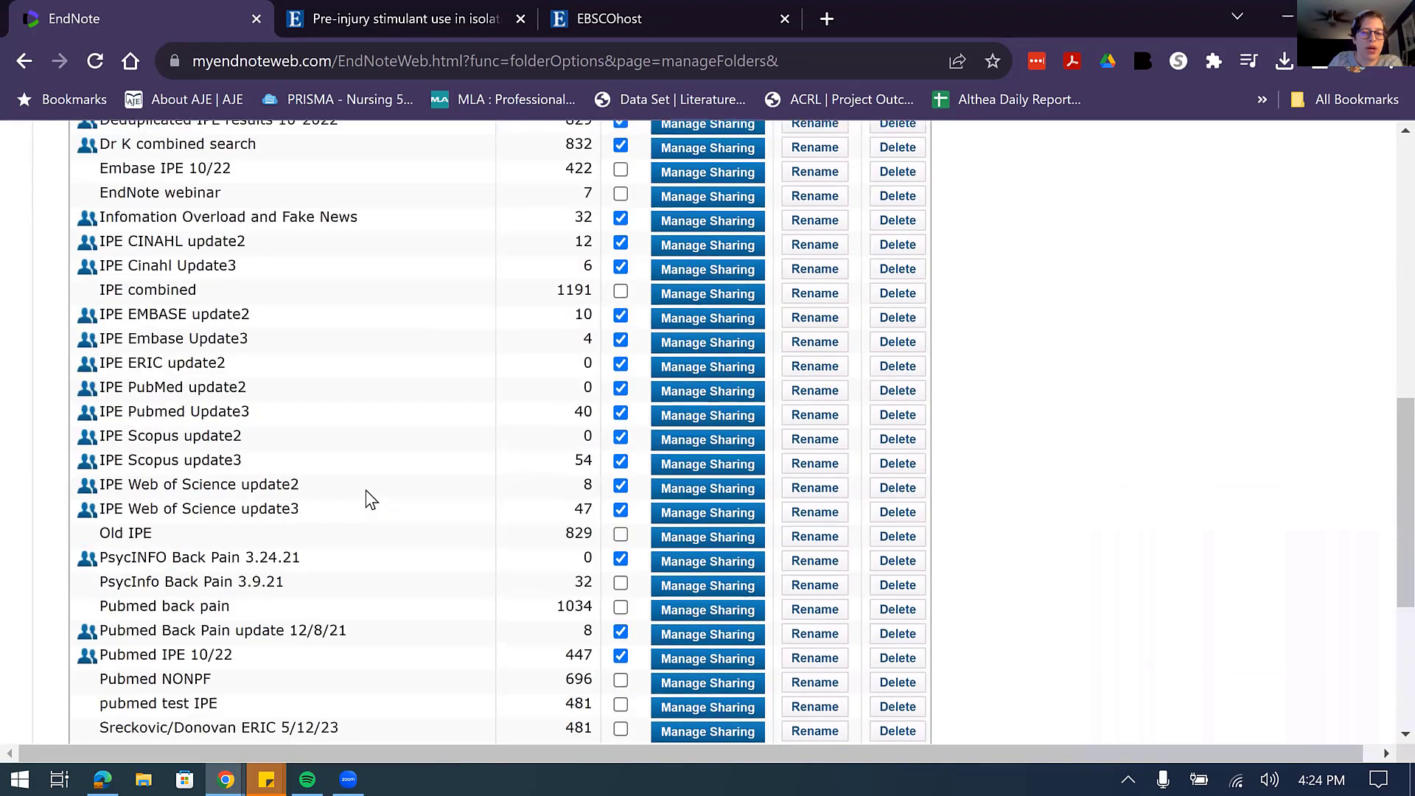
scroll(369, 499, down, 2)
scroll(368, 500, up, 14)
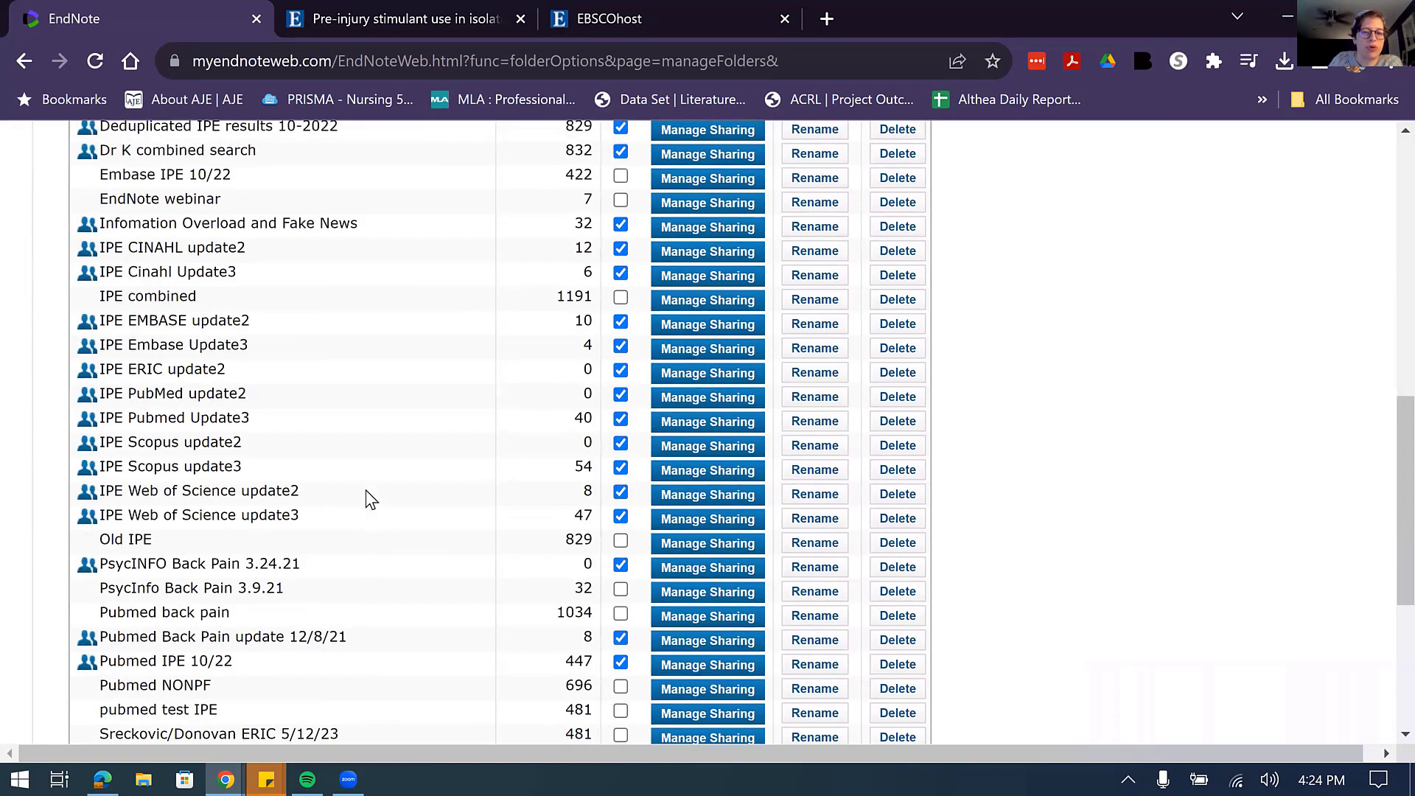
scroll(372, 490, up, 5)
scroll(372, 494, down, 4)
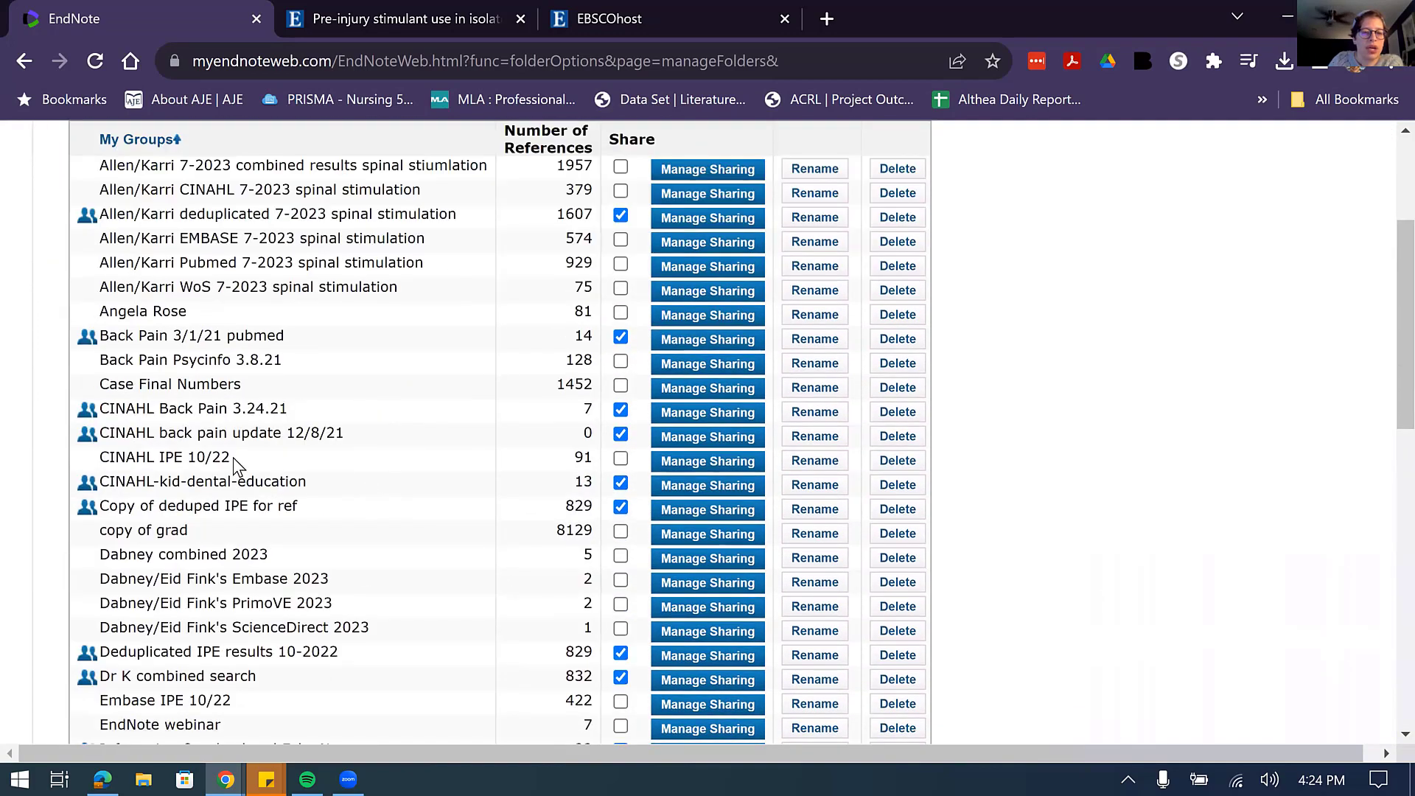
scroll(228, 479, down, 4)
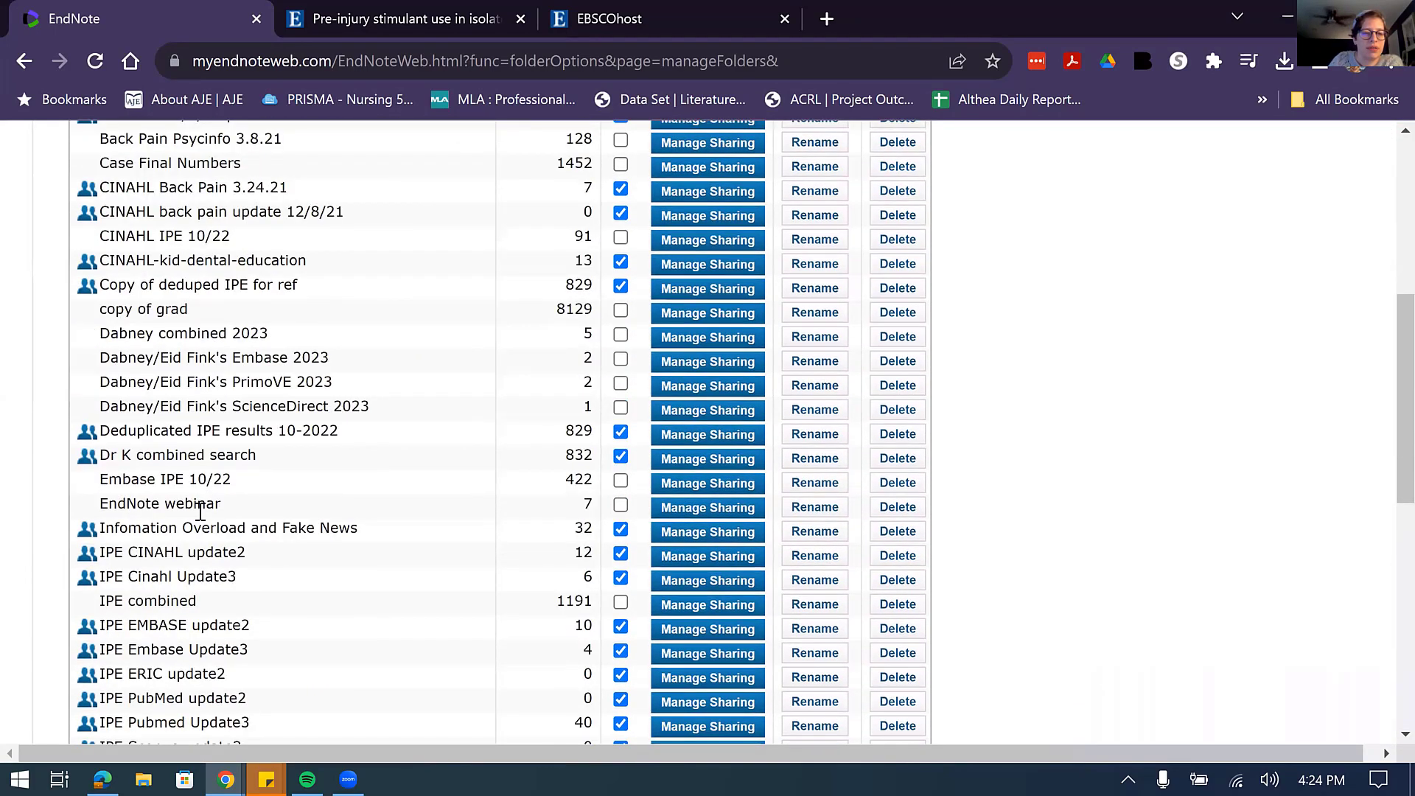
Share the EndNote webinar group with a colleague's e-mail address, granting Read & Write access, and close the sharing window.
click(719, 510)
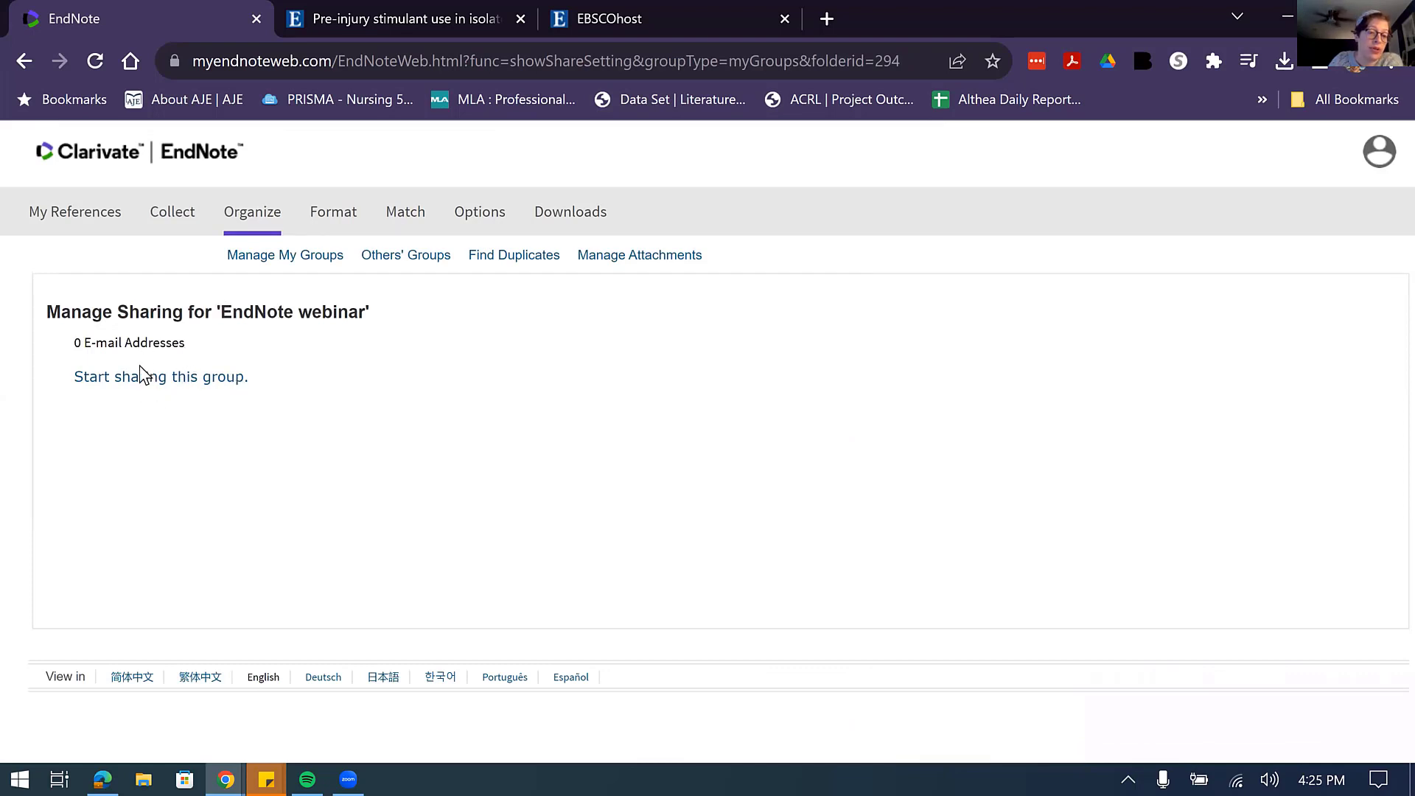
click(232, 380)
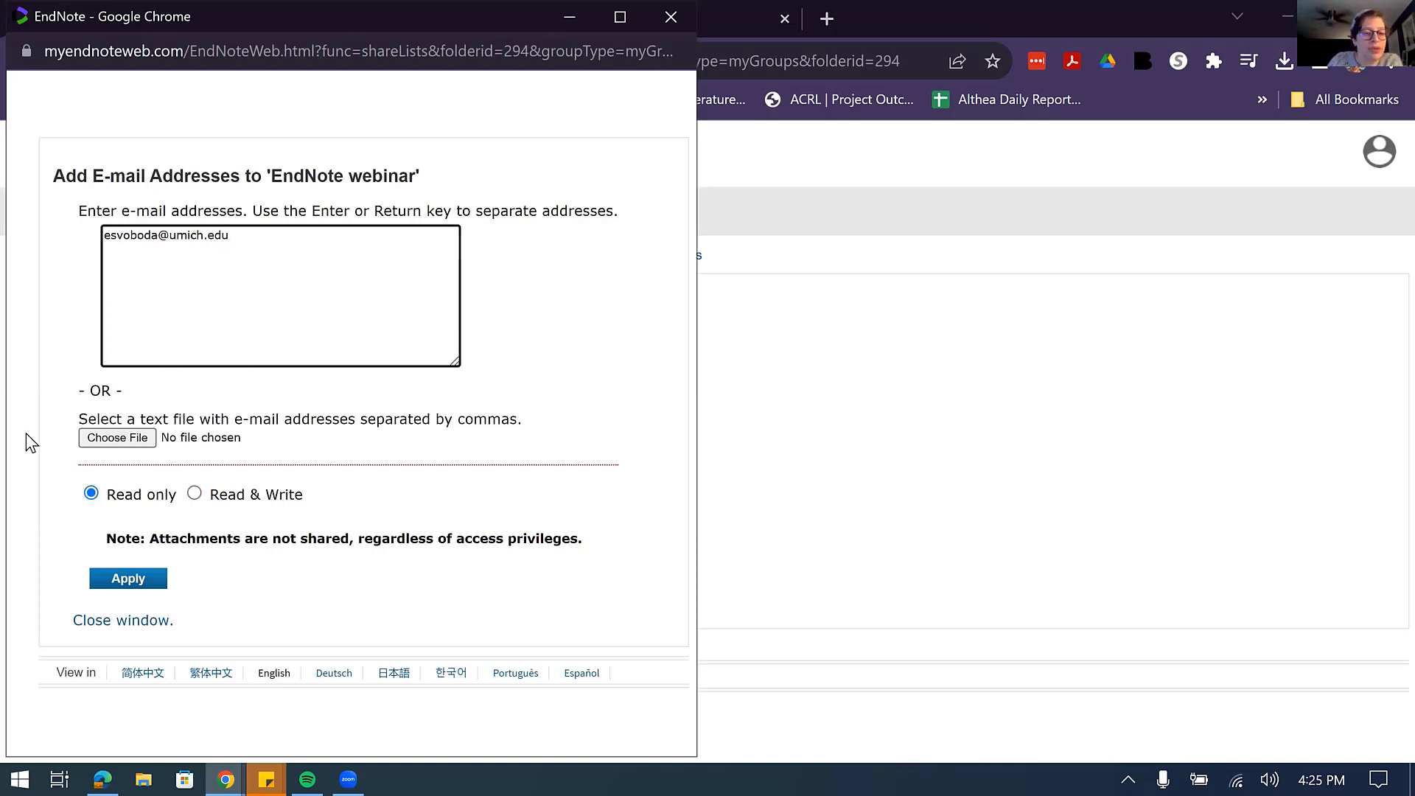
click(154, 284)
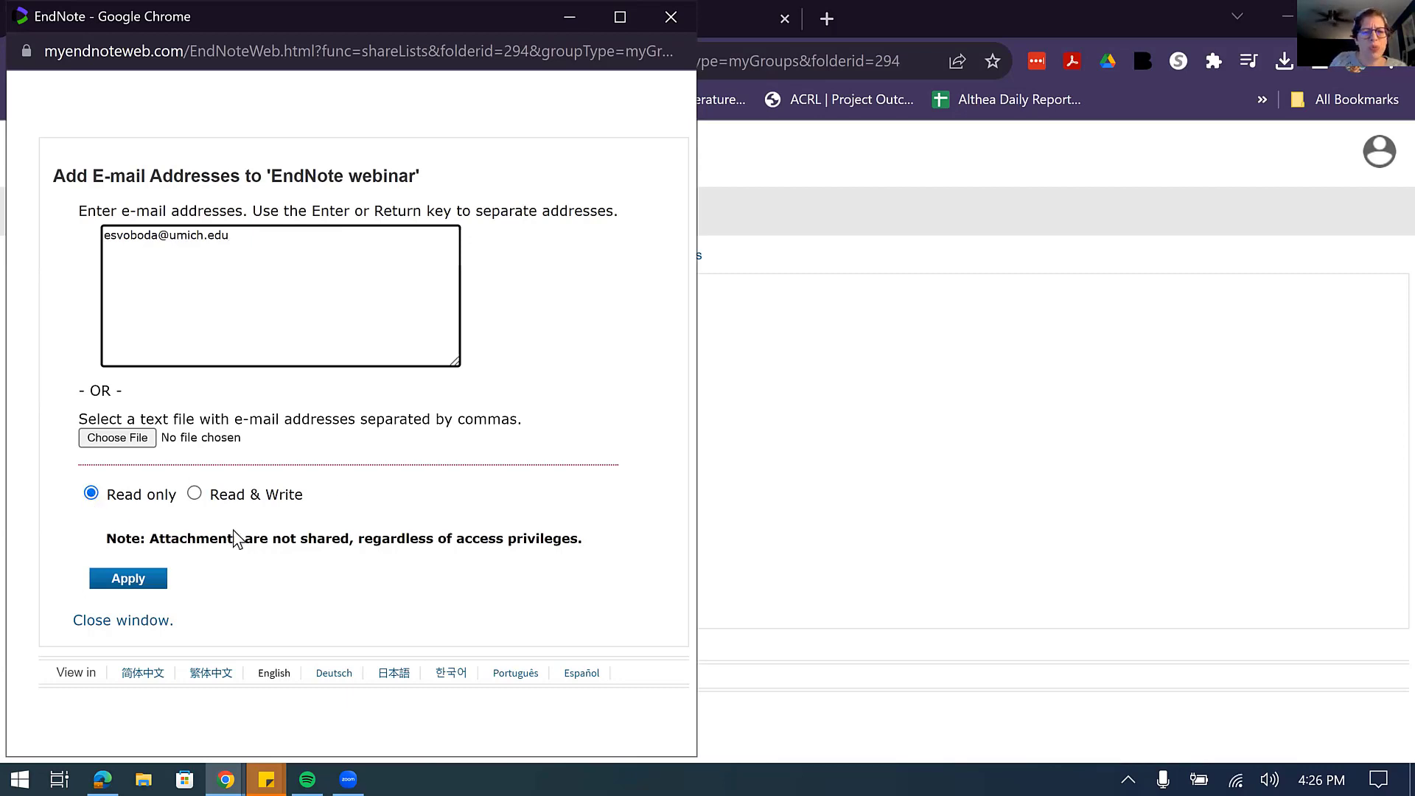
click(195, 494)
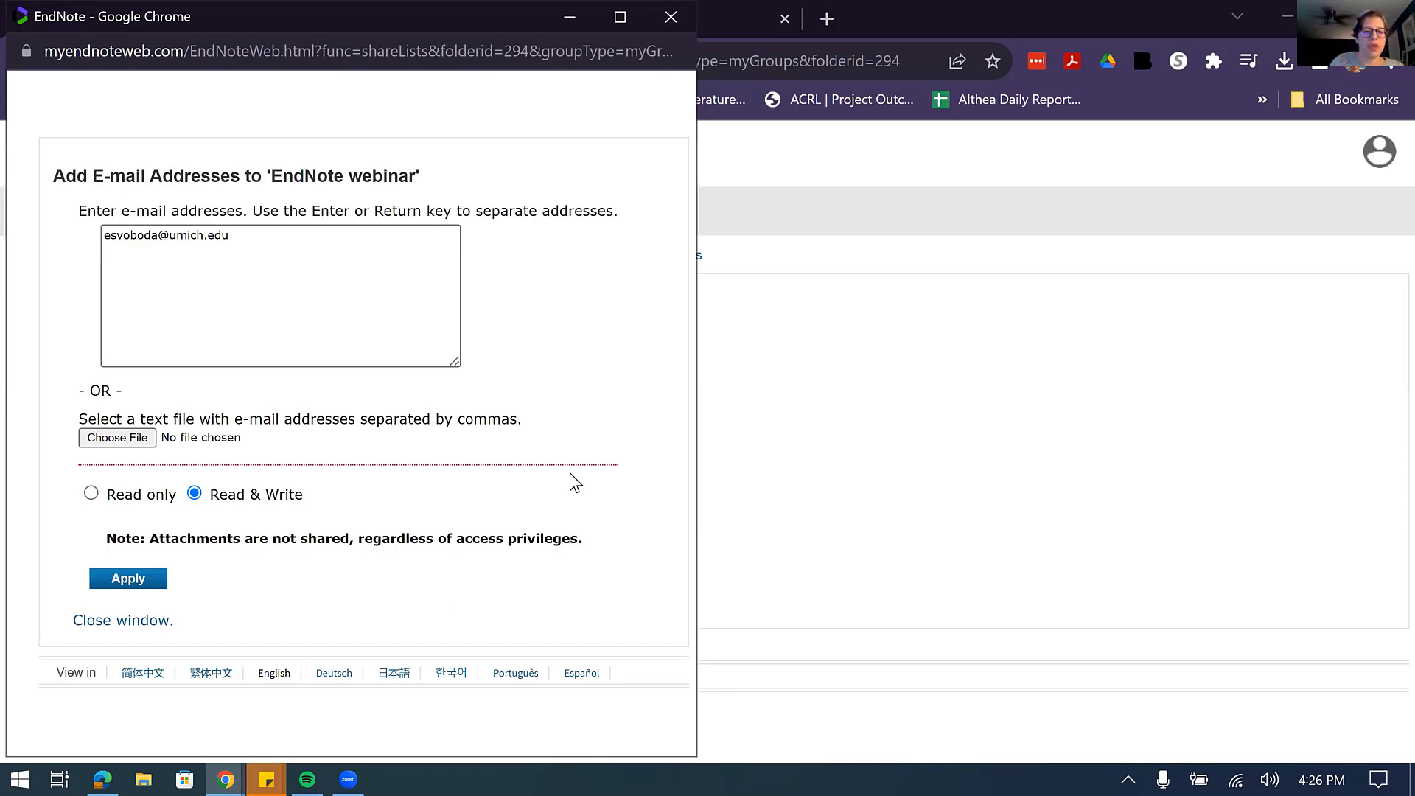
click(142, 580)
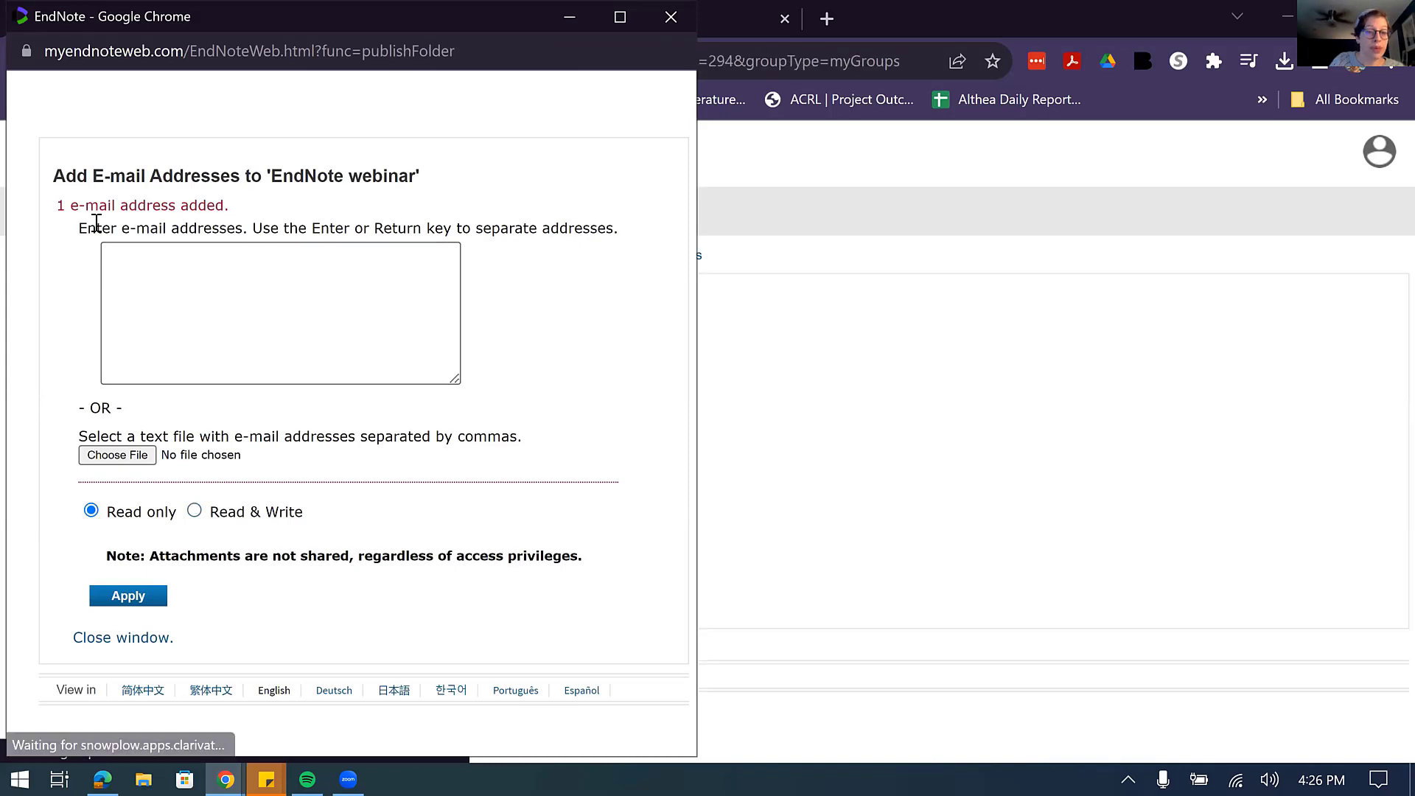
click(662, 21)
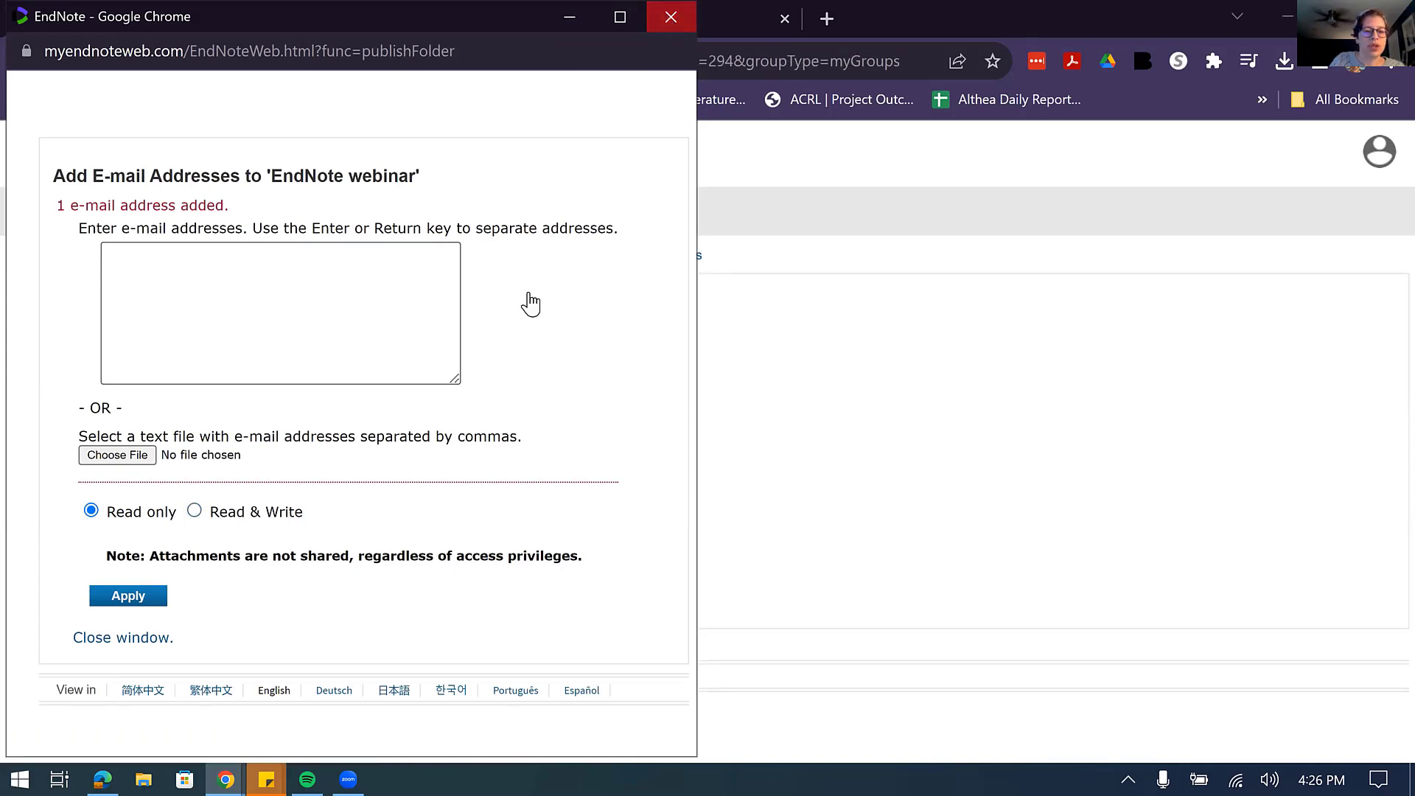
Return to the full reference list and examine the sharing marks on the groups and the groups shared by others.
click(93, 216)
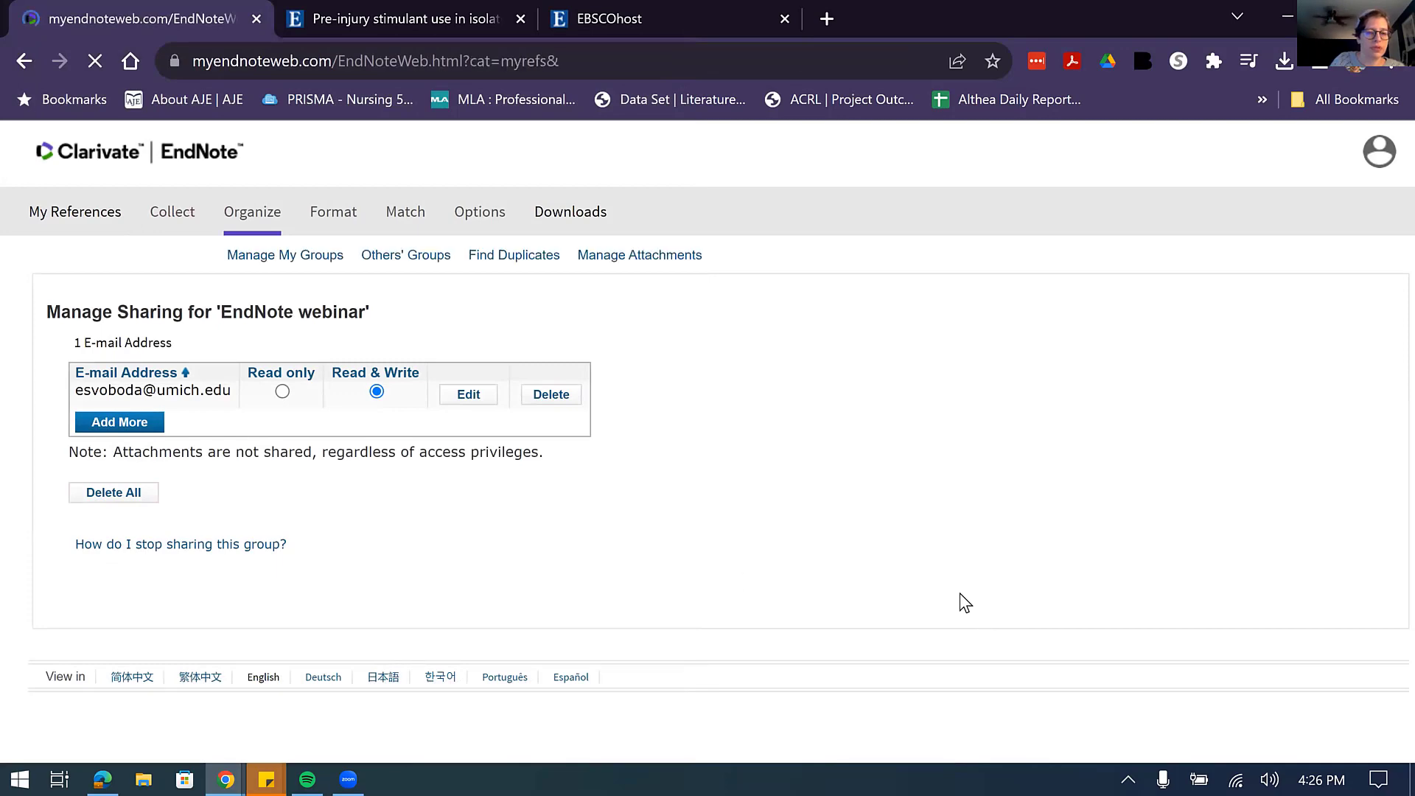
scroll(209, 560, down, 6)
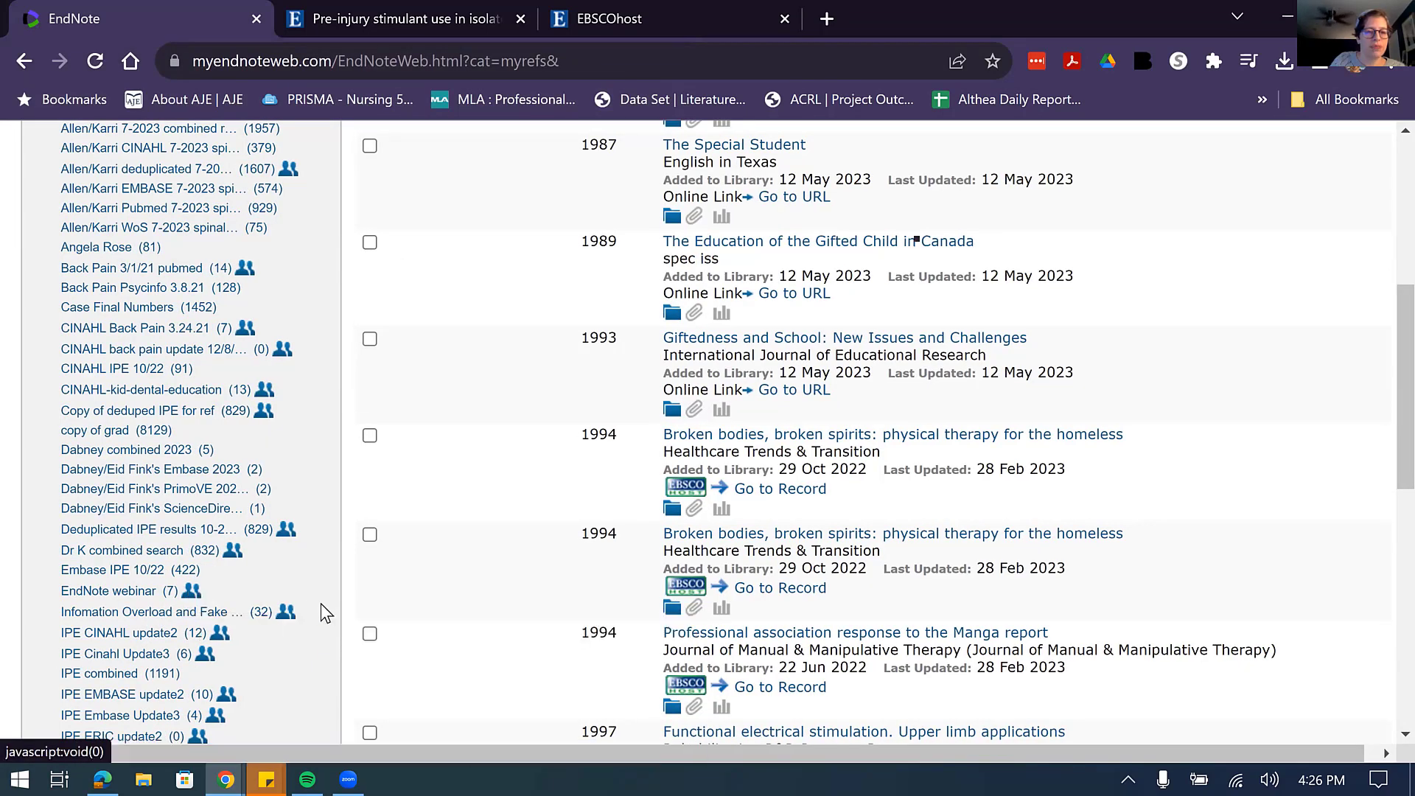
scroll(321, 603, up, 5)
scroll(263, 237, up, 1)
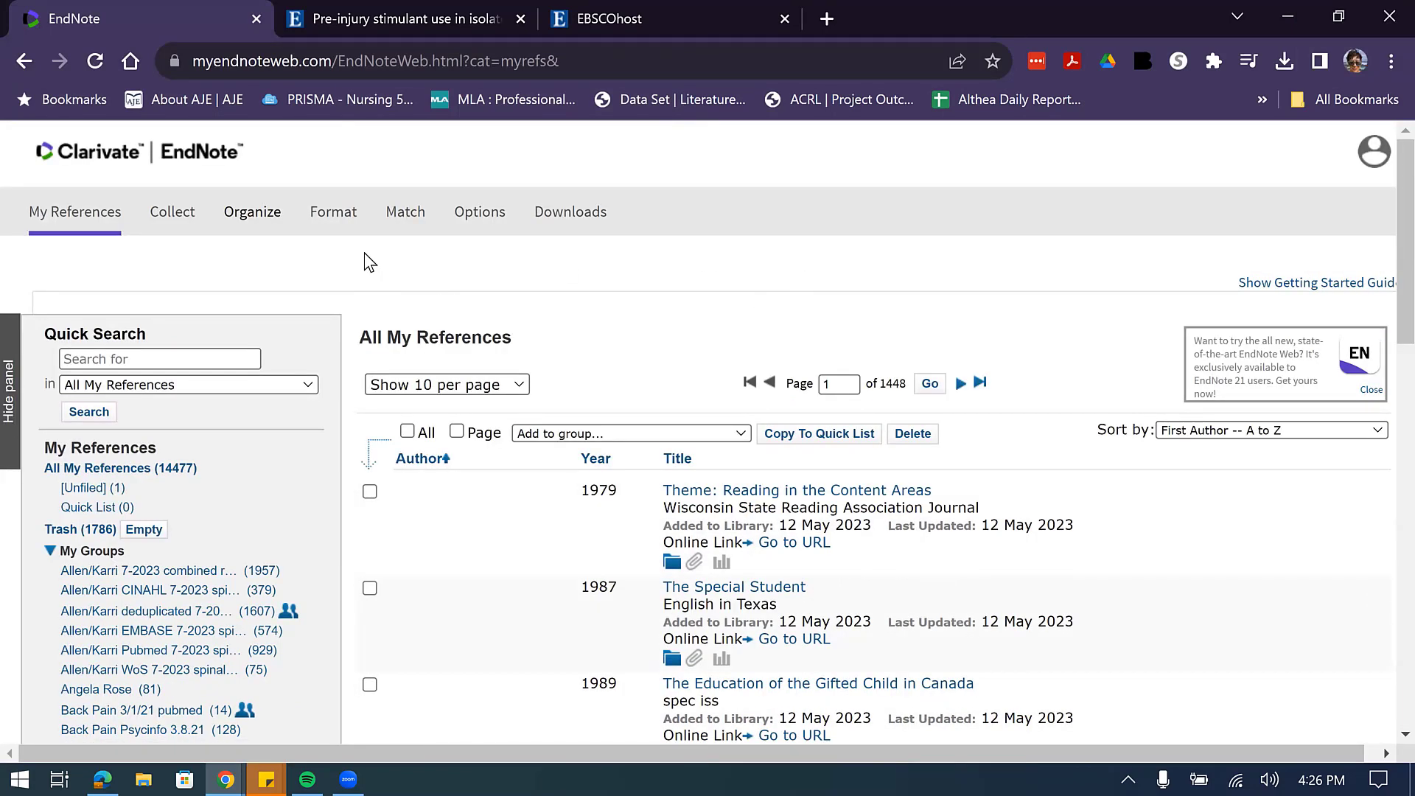
scroll(213, 558, down, 15)
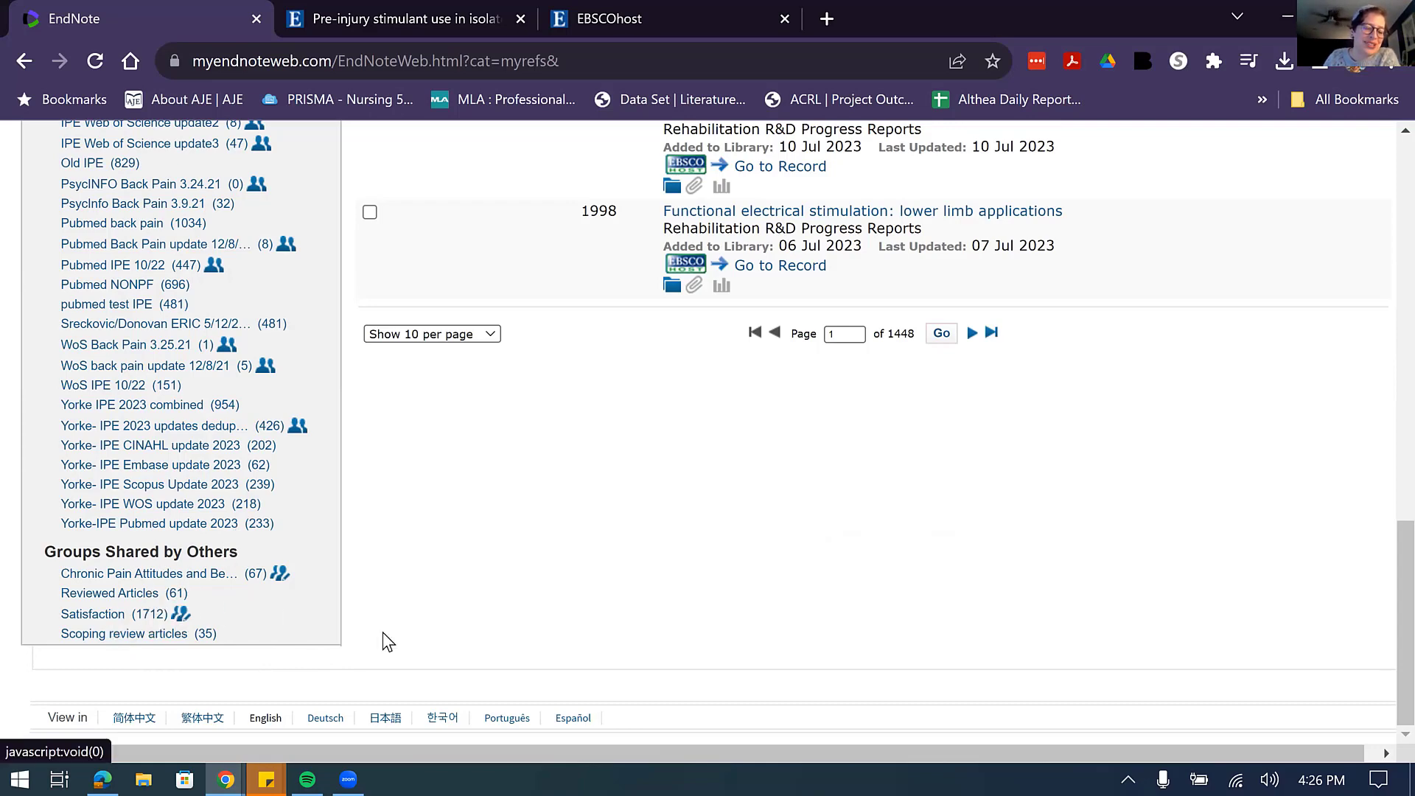
scroll(493, 666, up, 15)
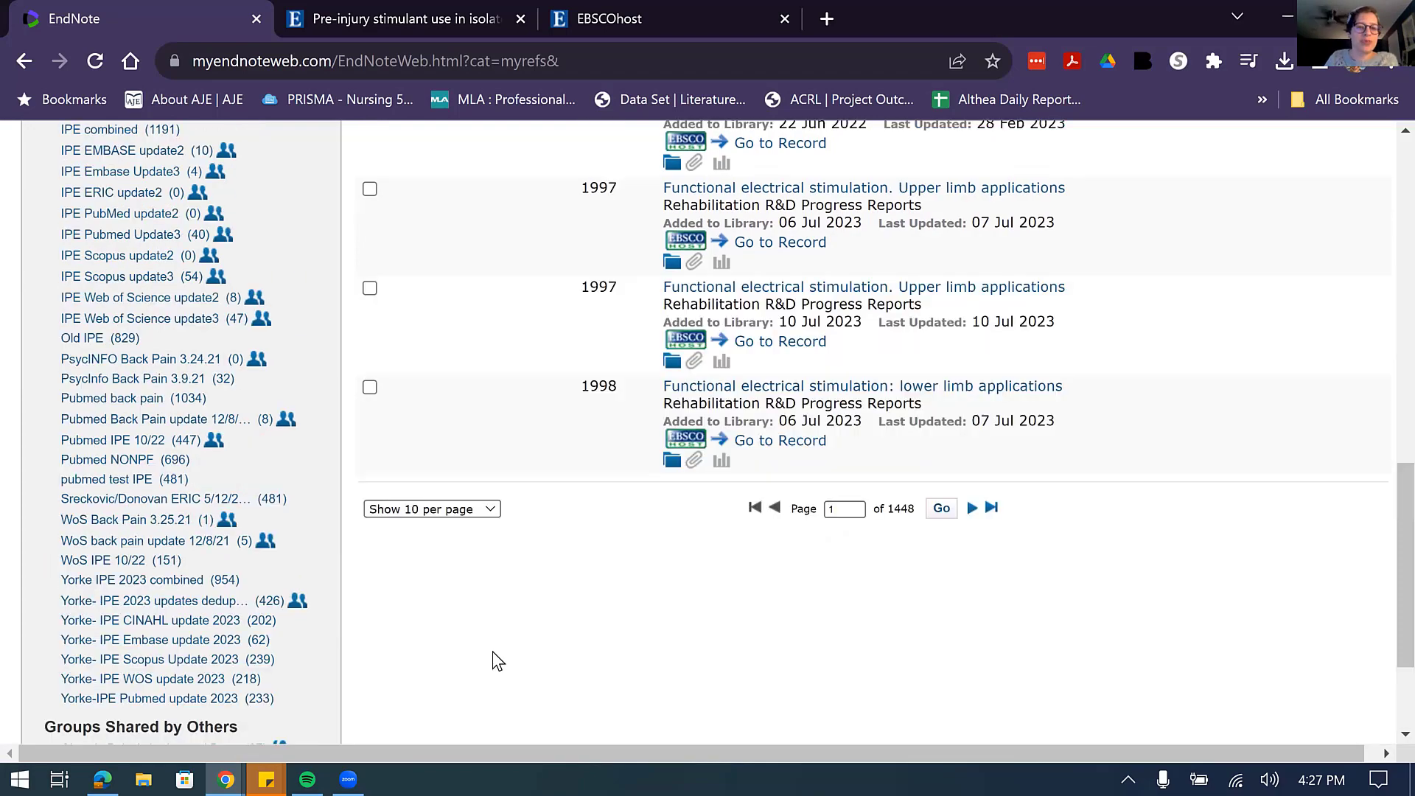
scroll(347, 380, up, 4)
Reopen the management page for personal groups and review the share, rename and delete options.
mouse_move(262, 229)
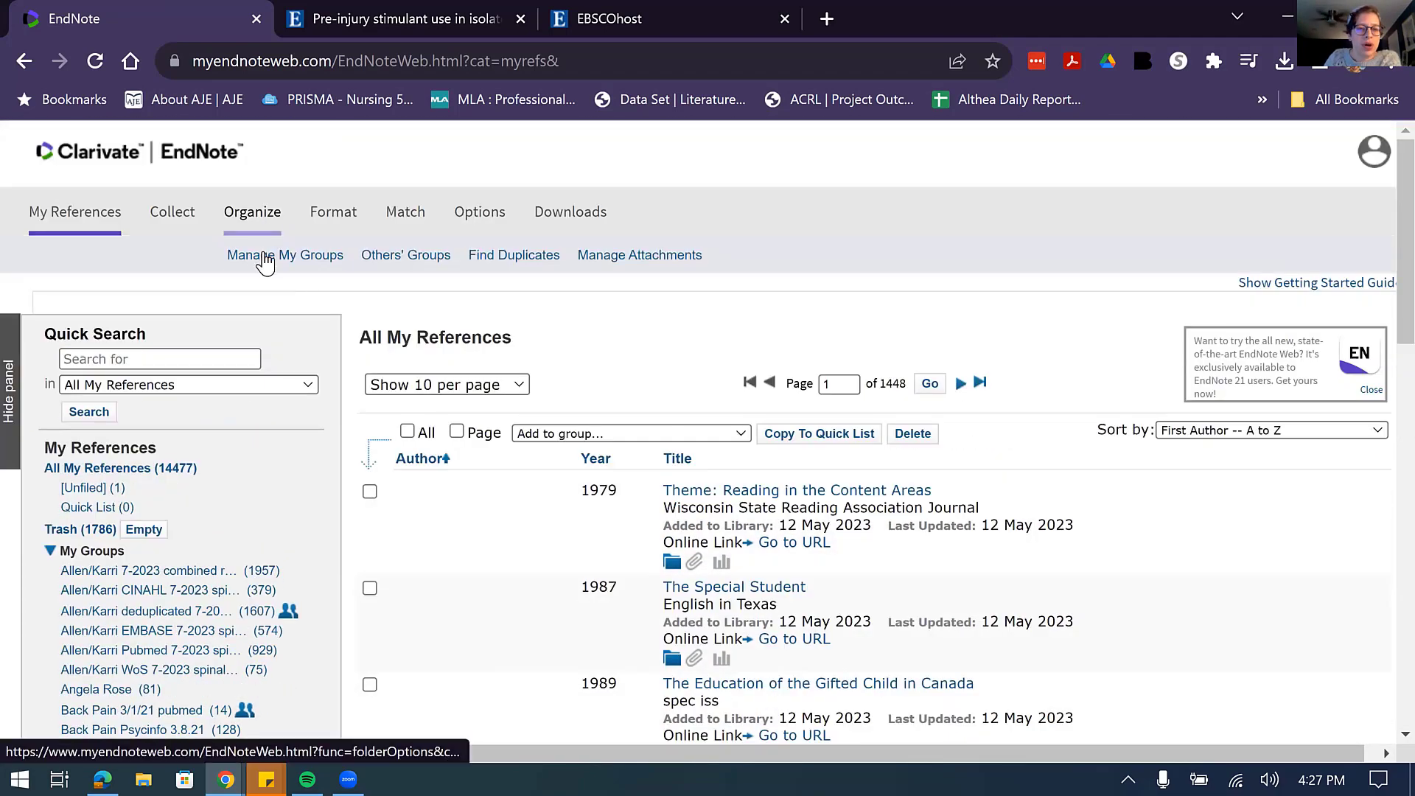
click(264, 259)
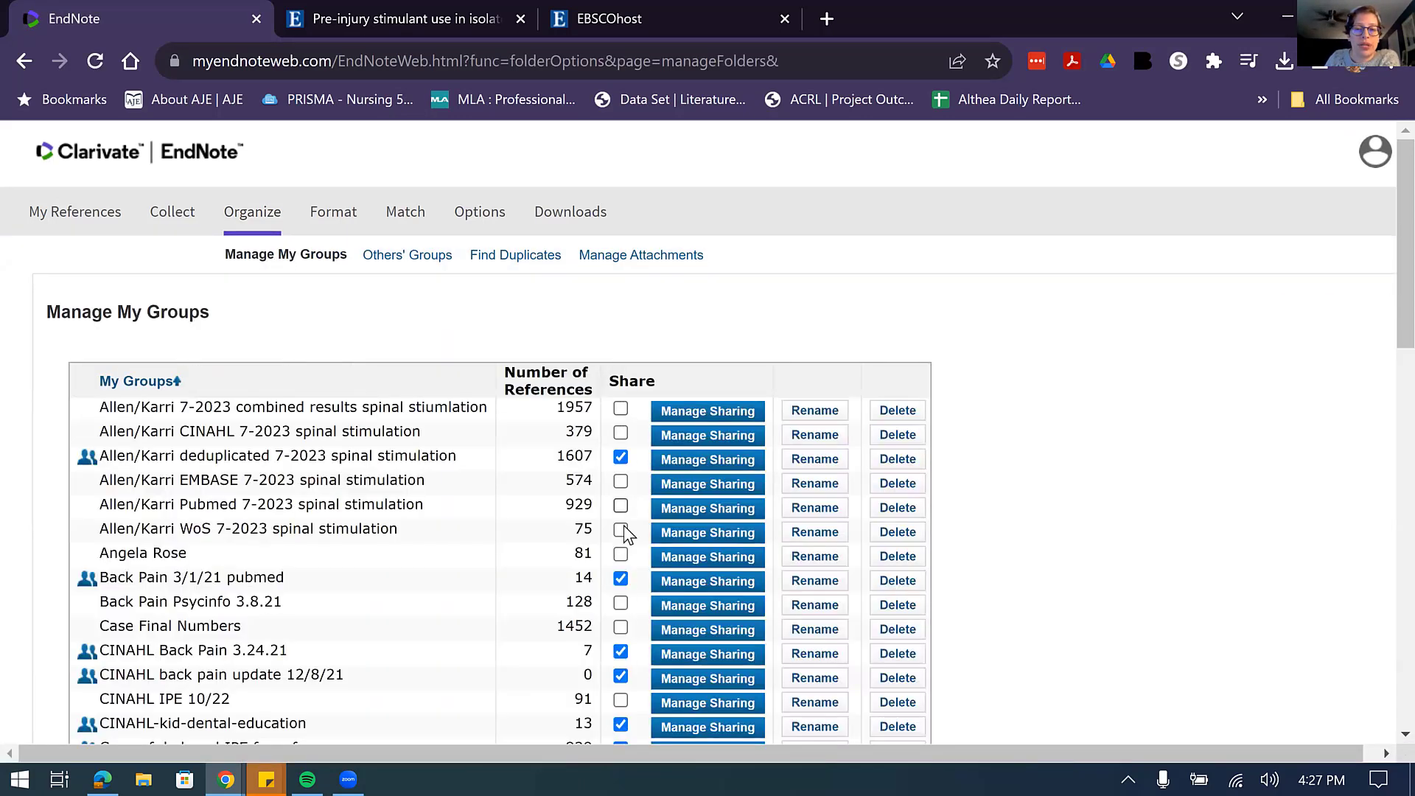
scroll(717, 462, down, 3)
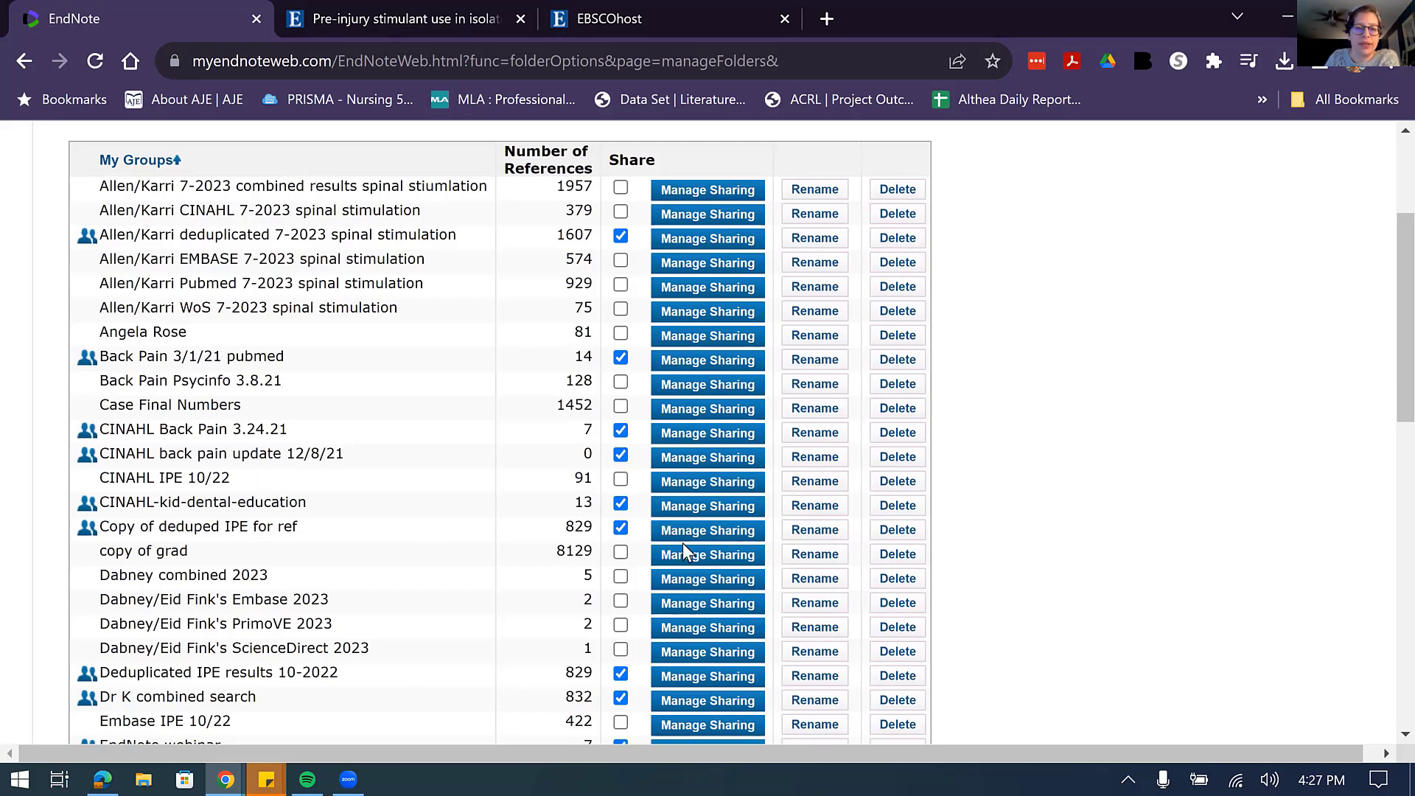
scroll(684, 551, up, 3)
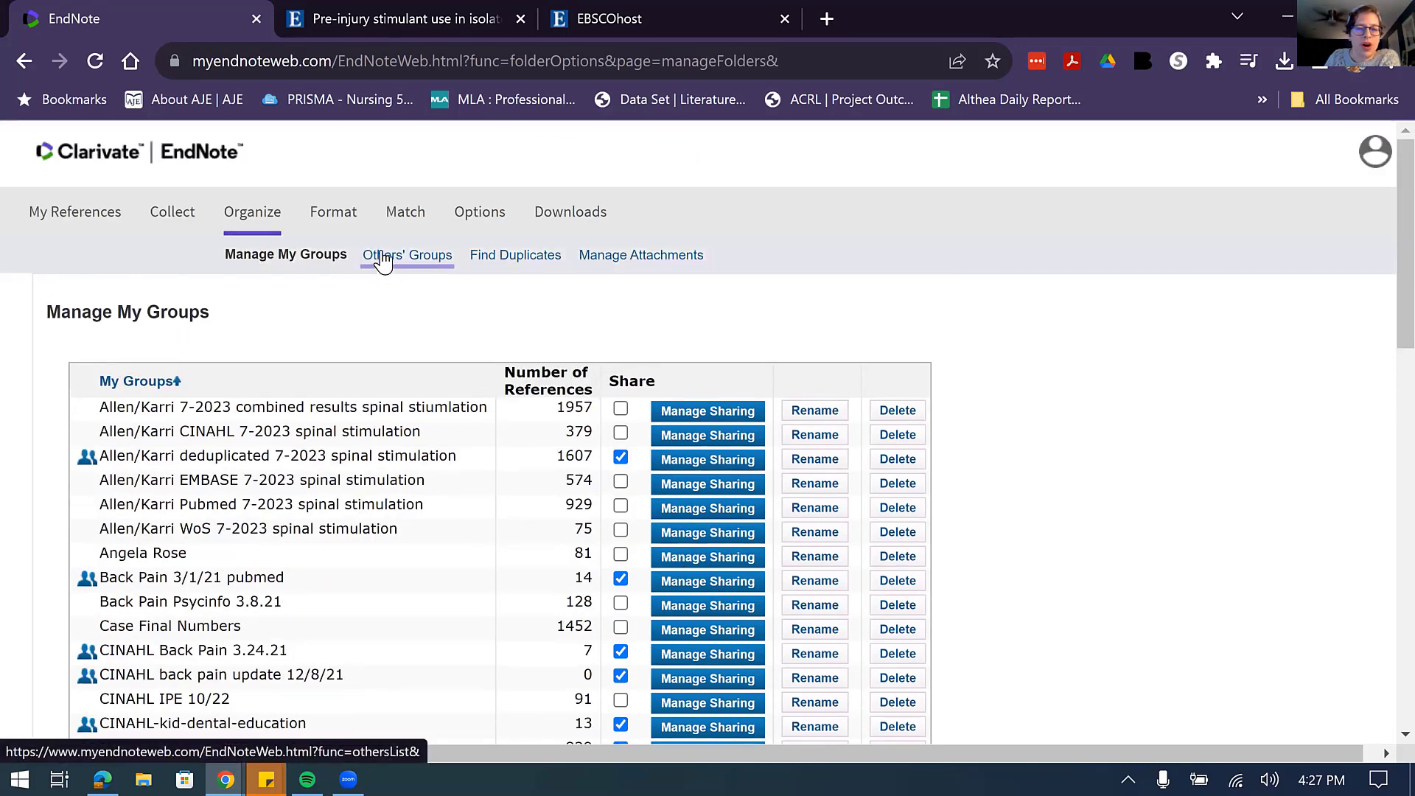
Review the groups shared by others with their show and Cite While You Write settings, and view the stored attachments.
click(383, 256)
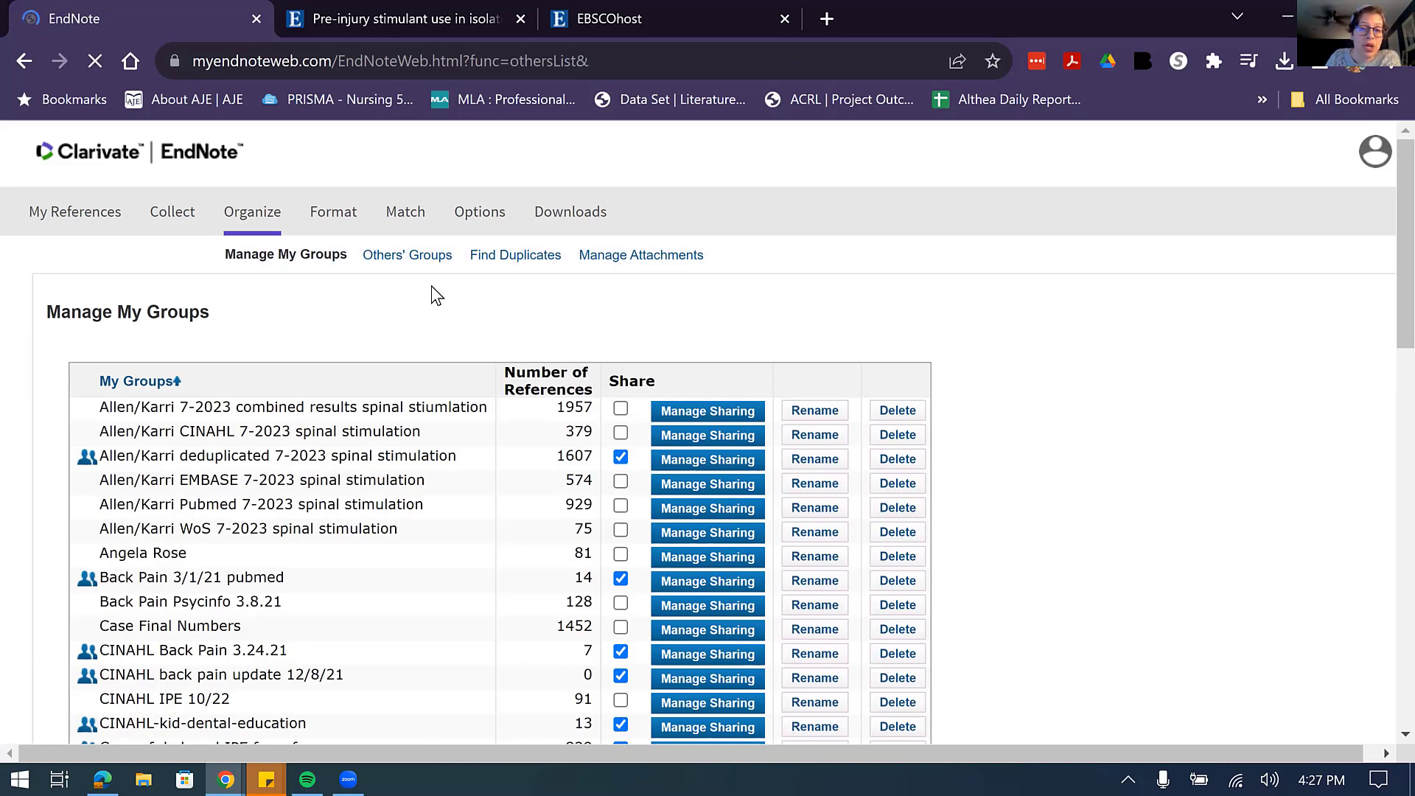
scroll(431, 286, down, 3)
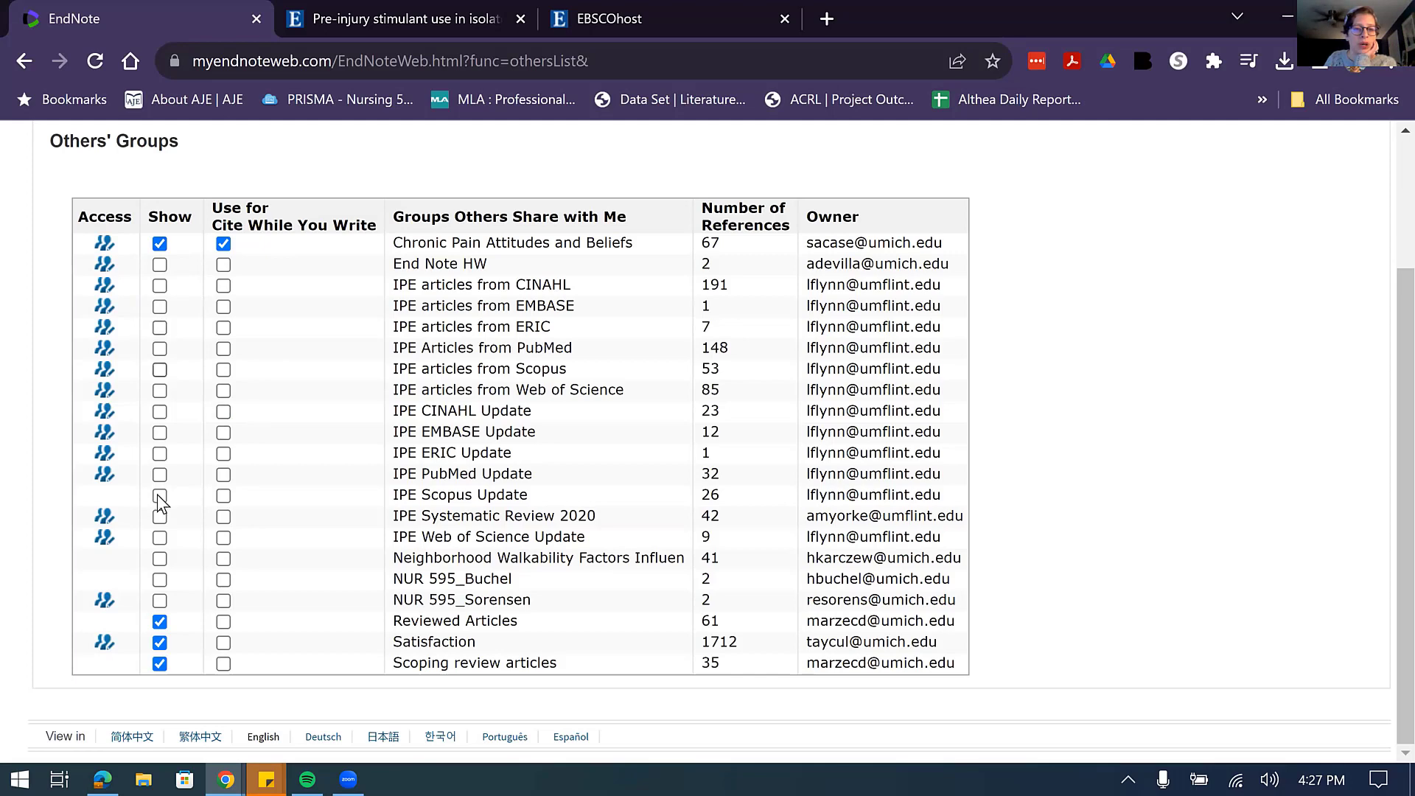
scroll(446, 370, up, 3)
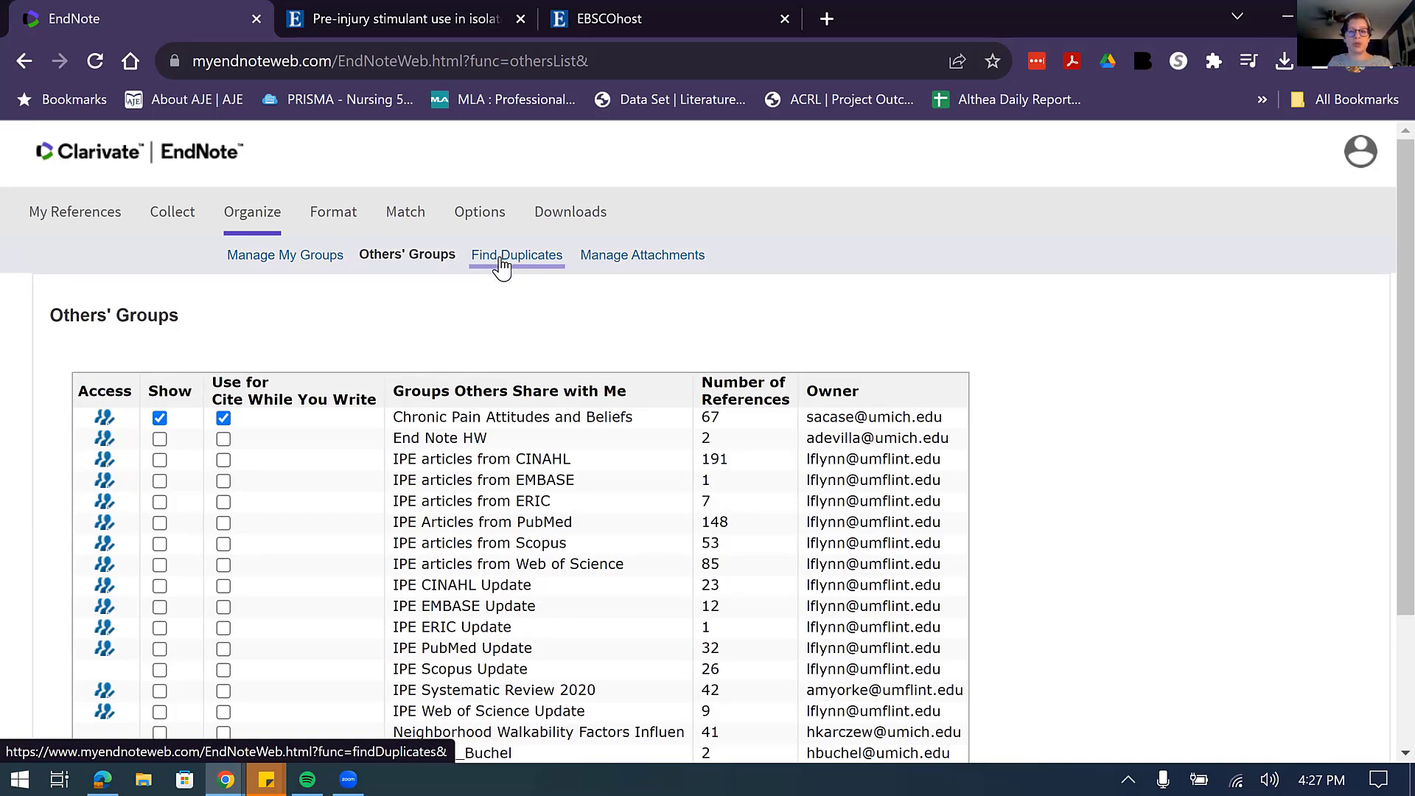
click(616, 259)
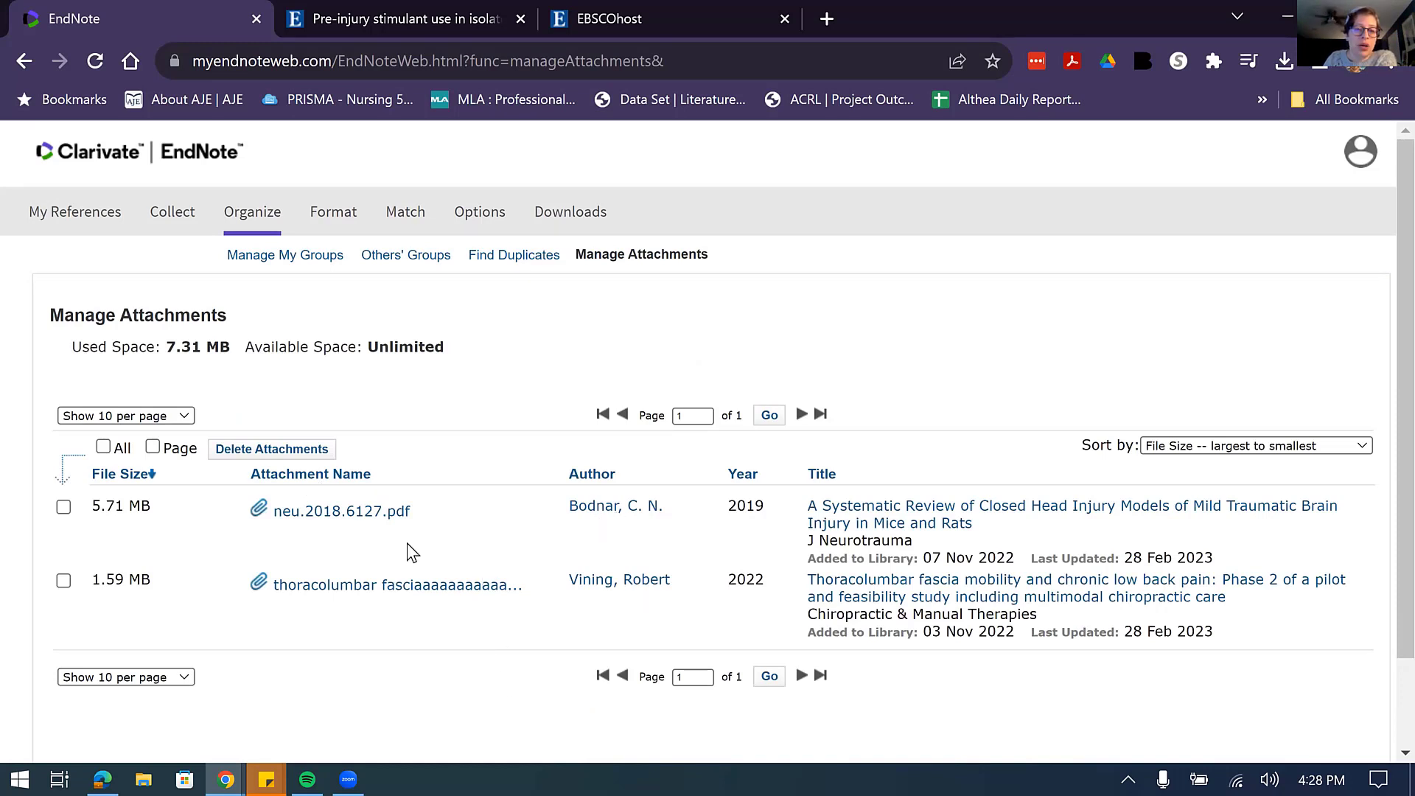
Open the Bibliography formatting page and choose the EndNote webinar group as the references.
mouse_move(339, 219)
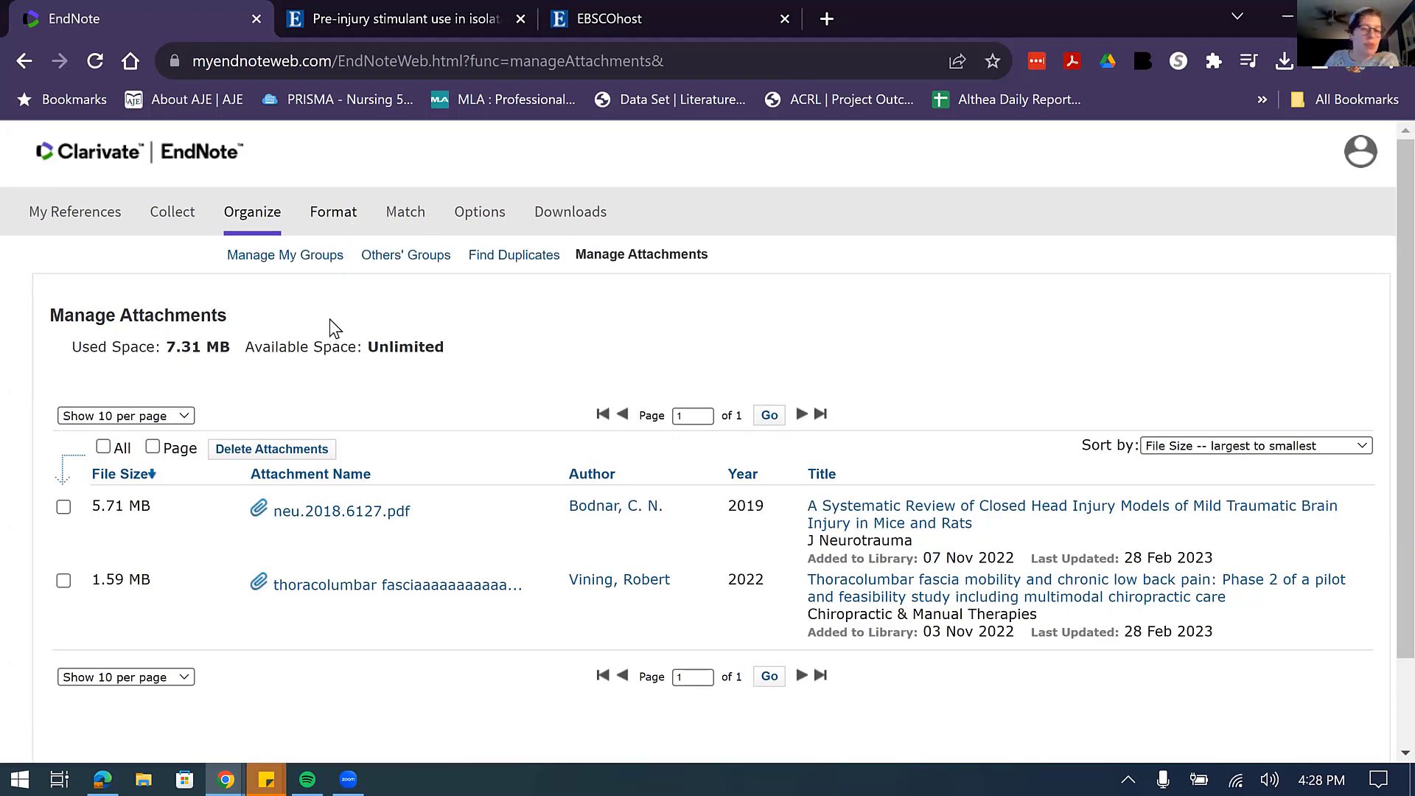
mouse_move(343, 219)
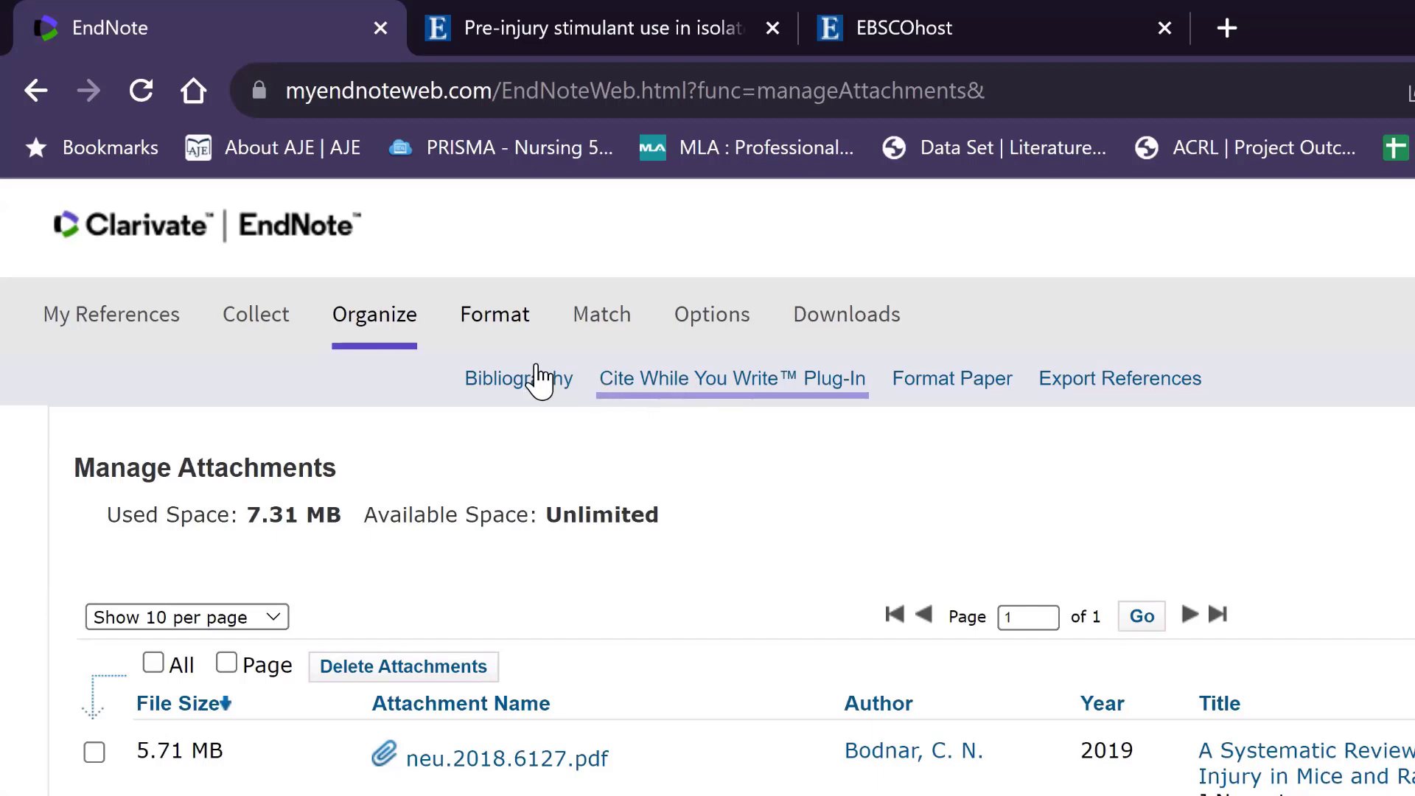
click(509, 377)
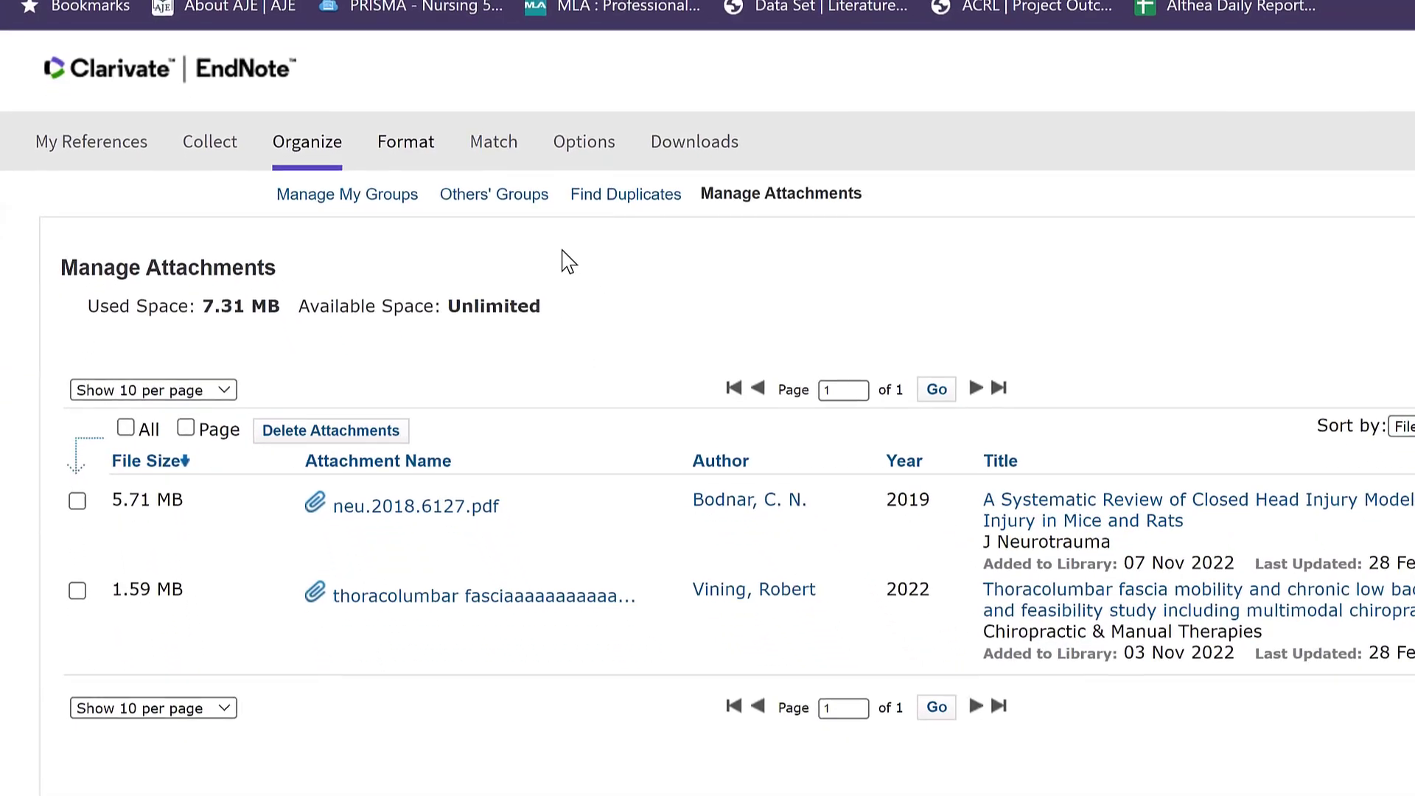
click(546, 297)
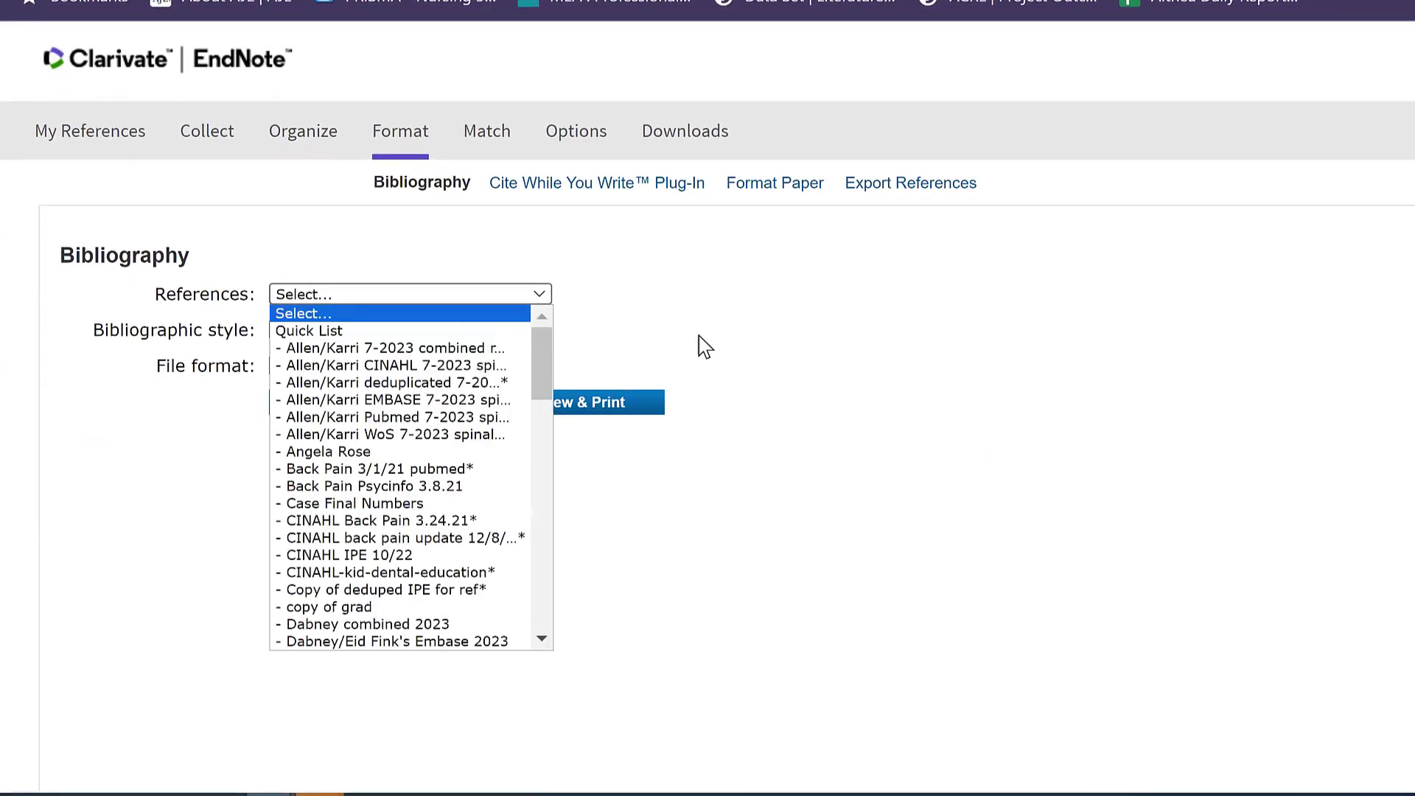
scroll(507, 556, down, 3)
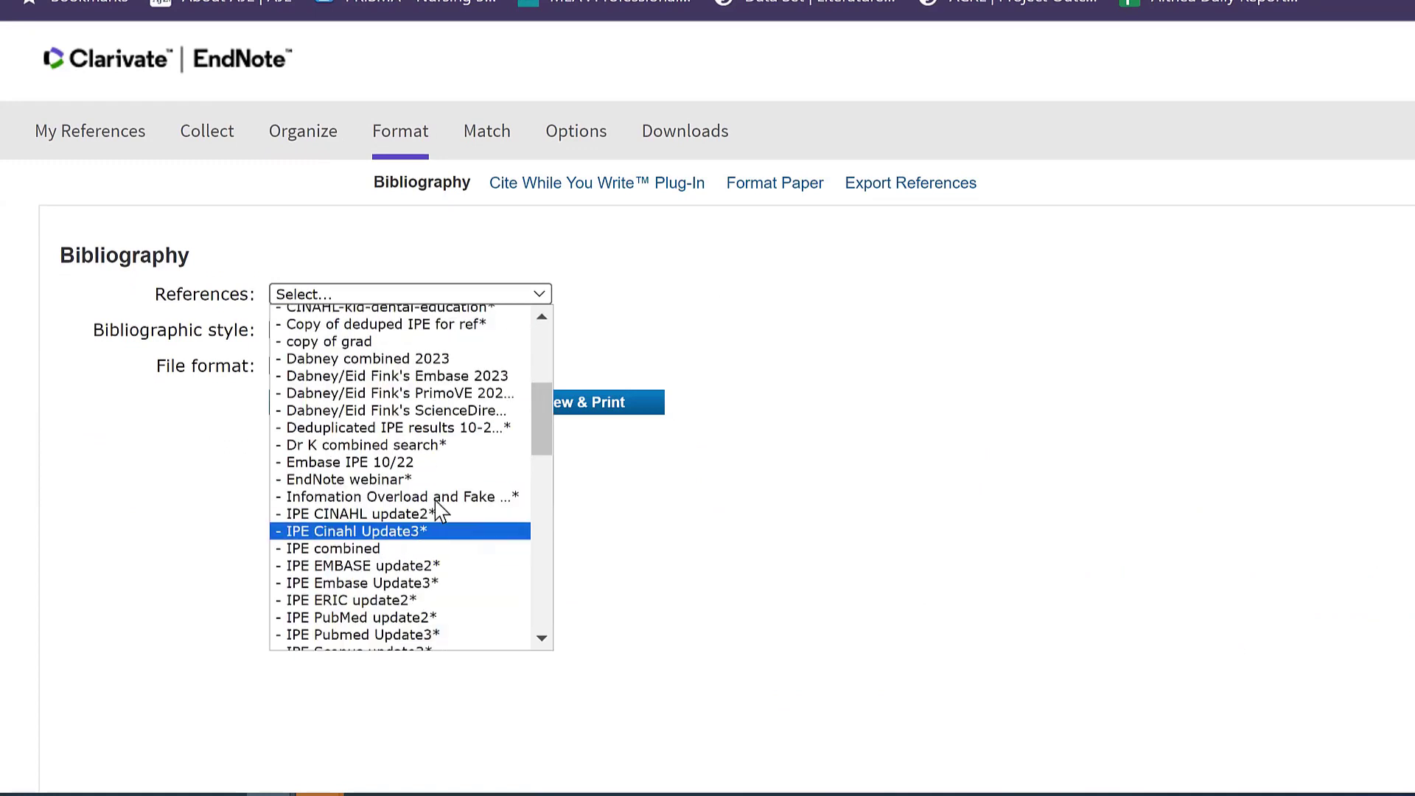
click(403, 483)
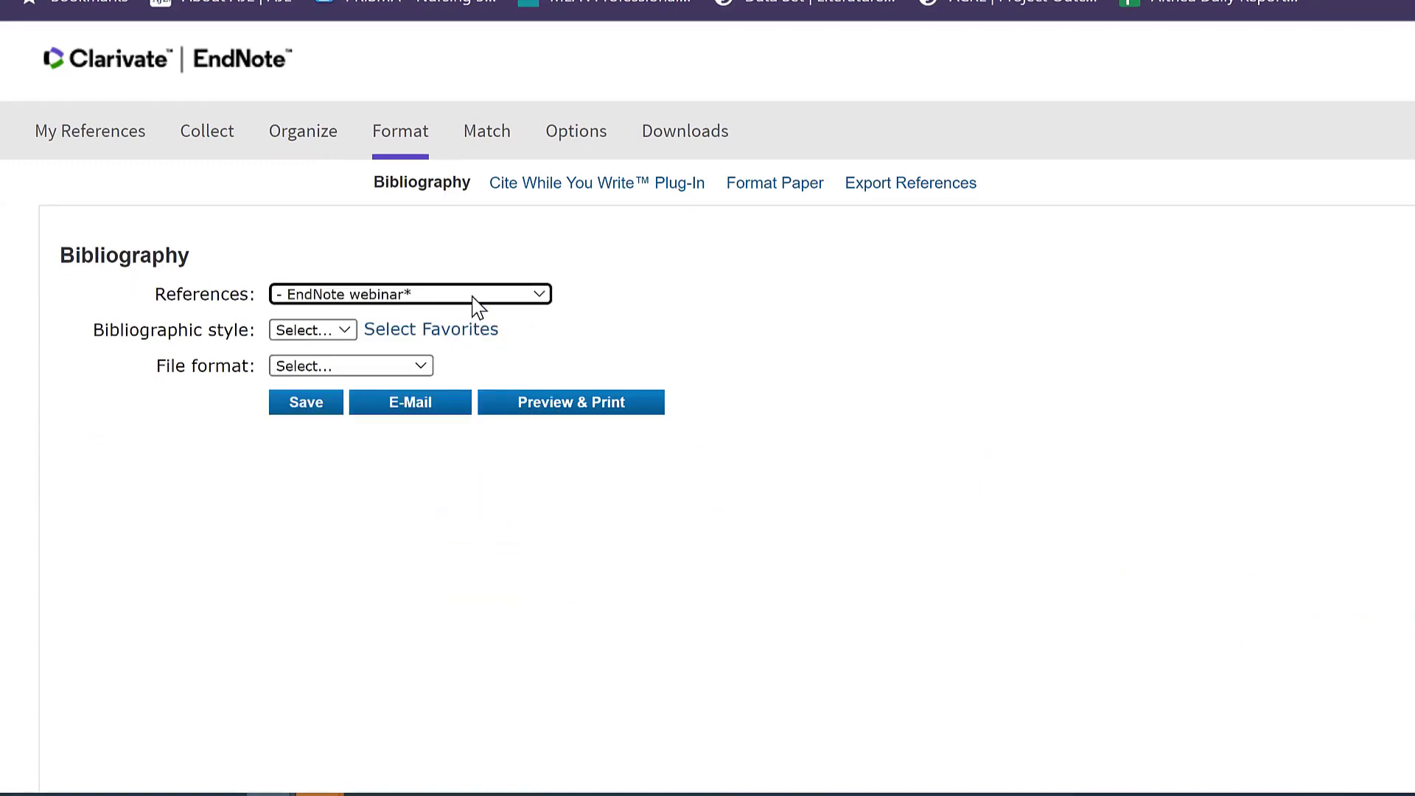
Check which bibliographic styles are offered for the bibliography.
click(350, 339)
click(320, 330)
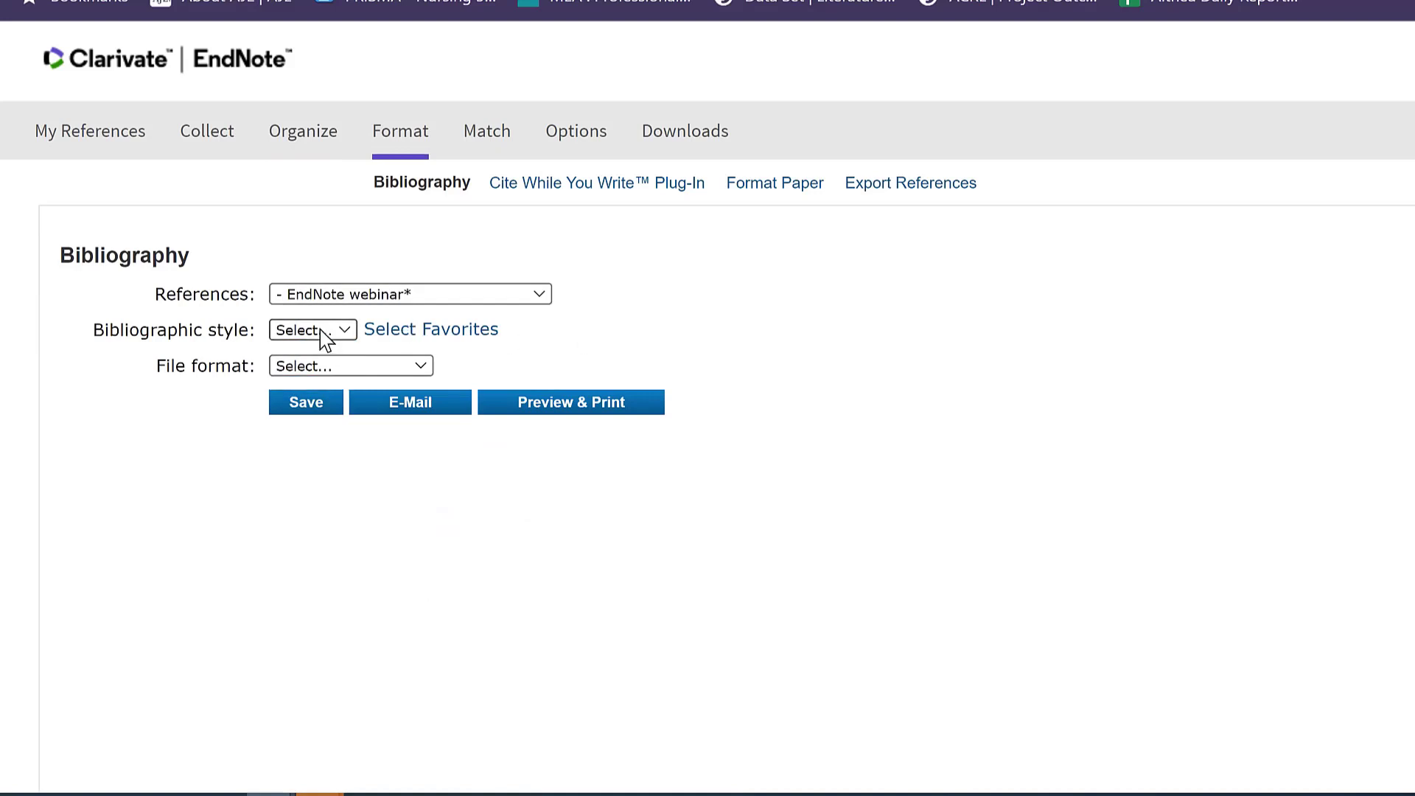
click(320, 330)
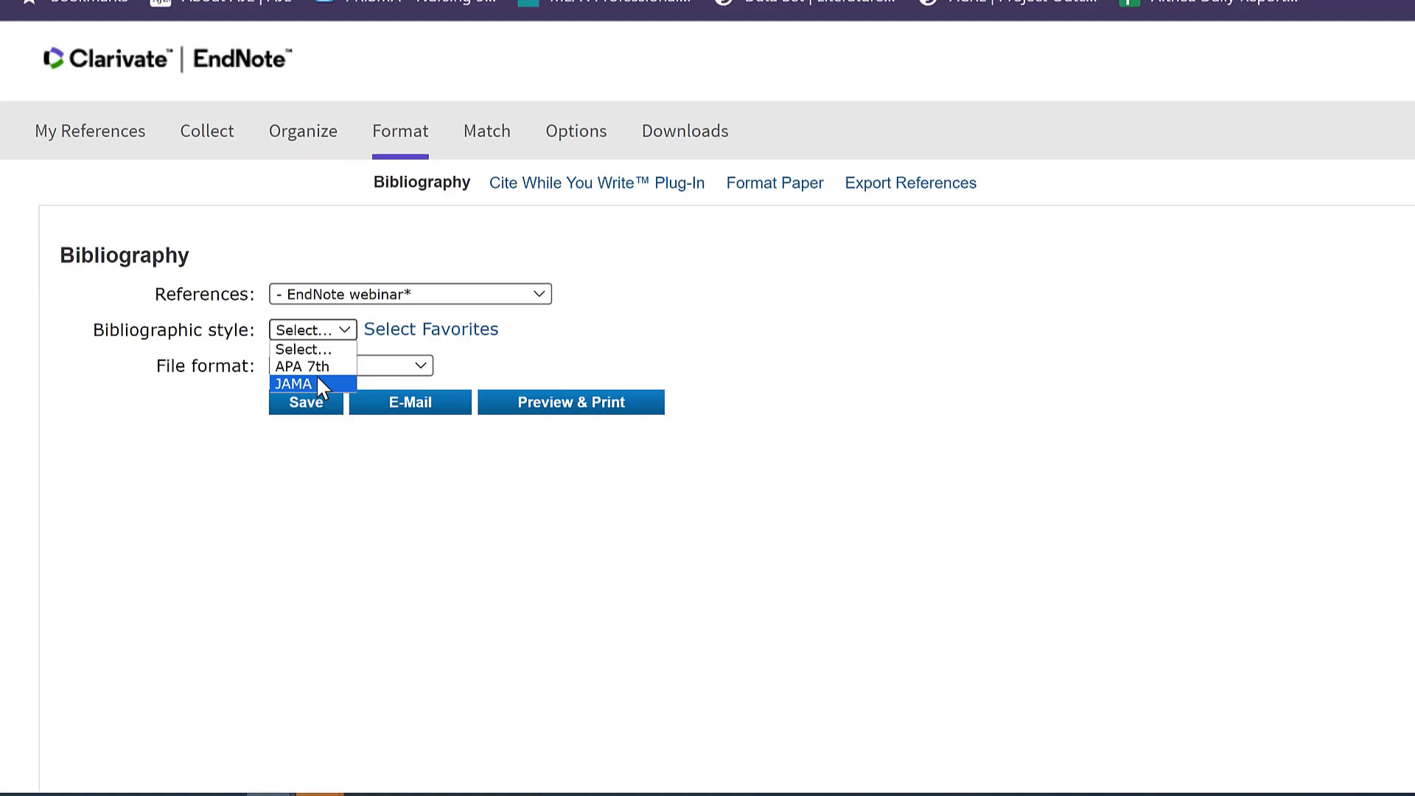
Browse the full list of bibliographic styles and copy Chicago 17th Author-Date to the favorites.
click(382, 338)
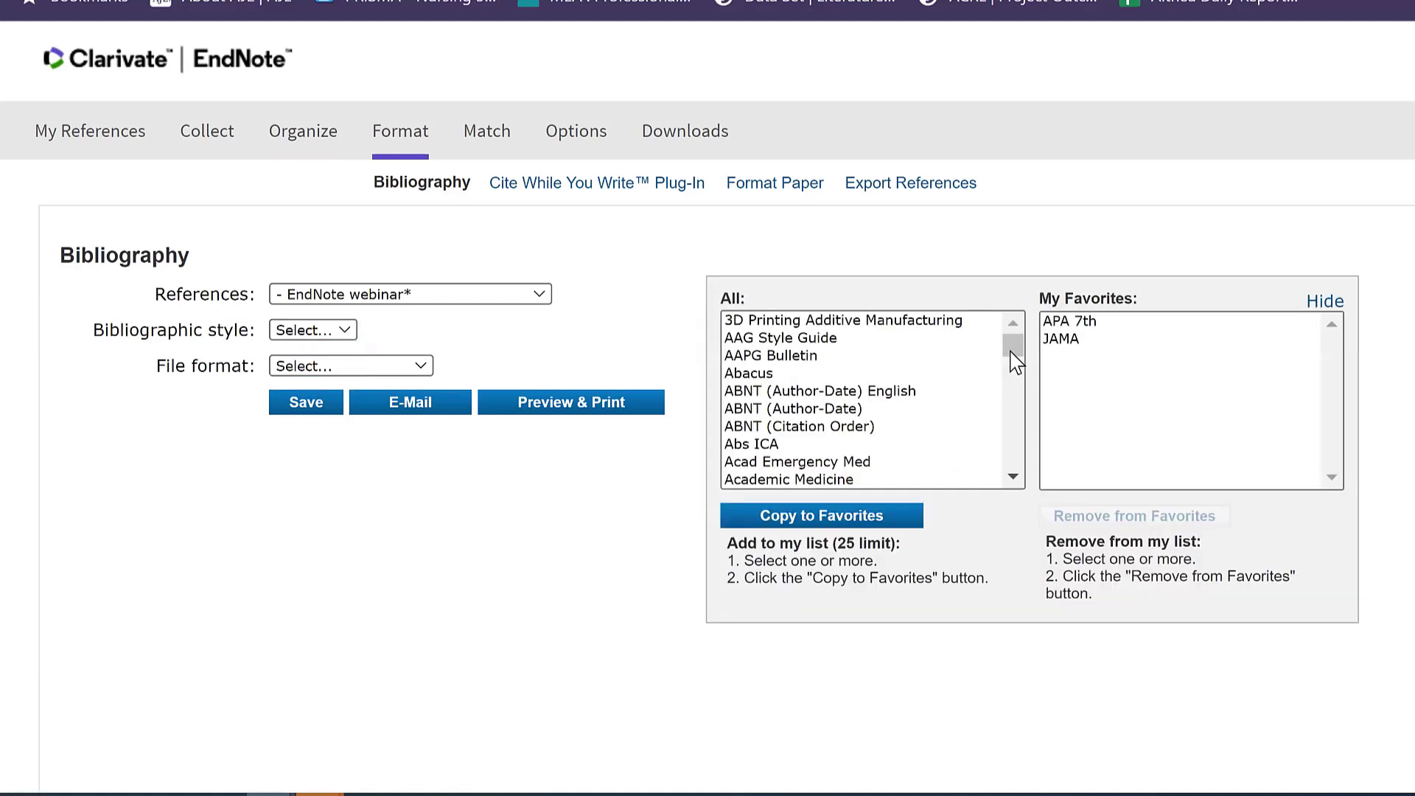
scroll(1014, 358, down, 15)
scroll(936, 405, down, 20)
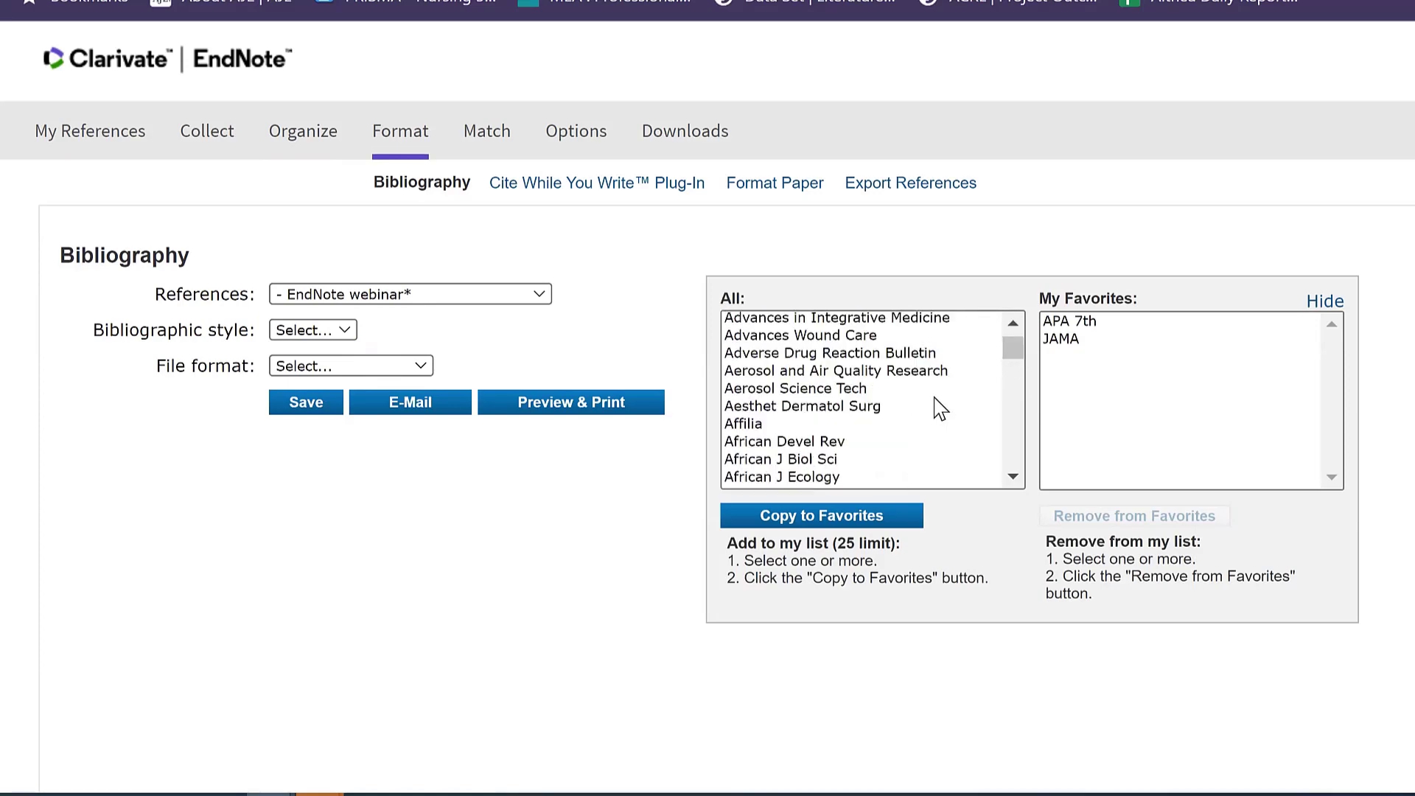
mouse_move(1013, 352)
mouse_down()
mouse_move(1010, 416)
mouse_move(1012, 370)
mouse_up()
scroll(866, 410, down, 3)
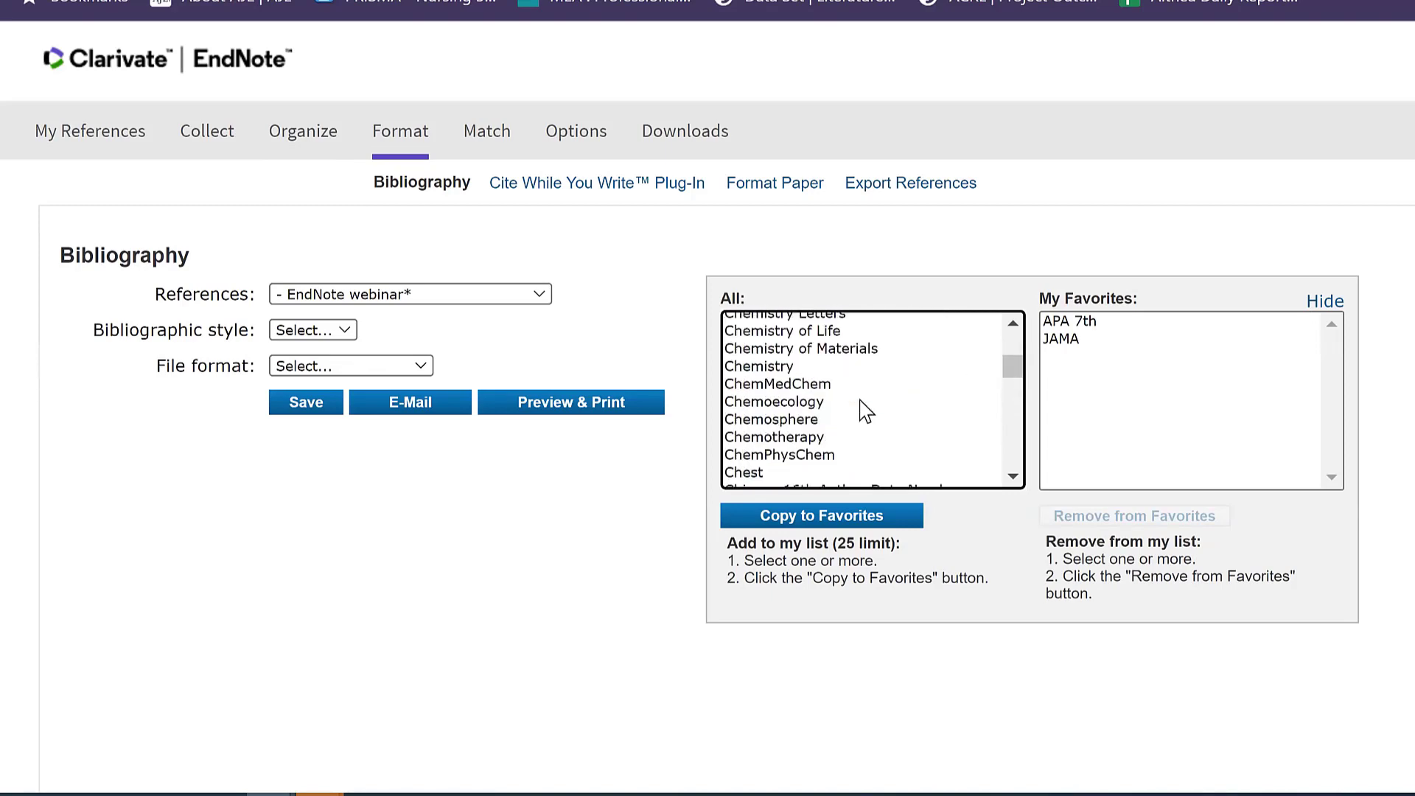
scroll(862, 411, down, 3)
scroll(859, 413, up, 2)
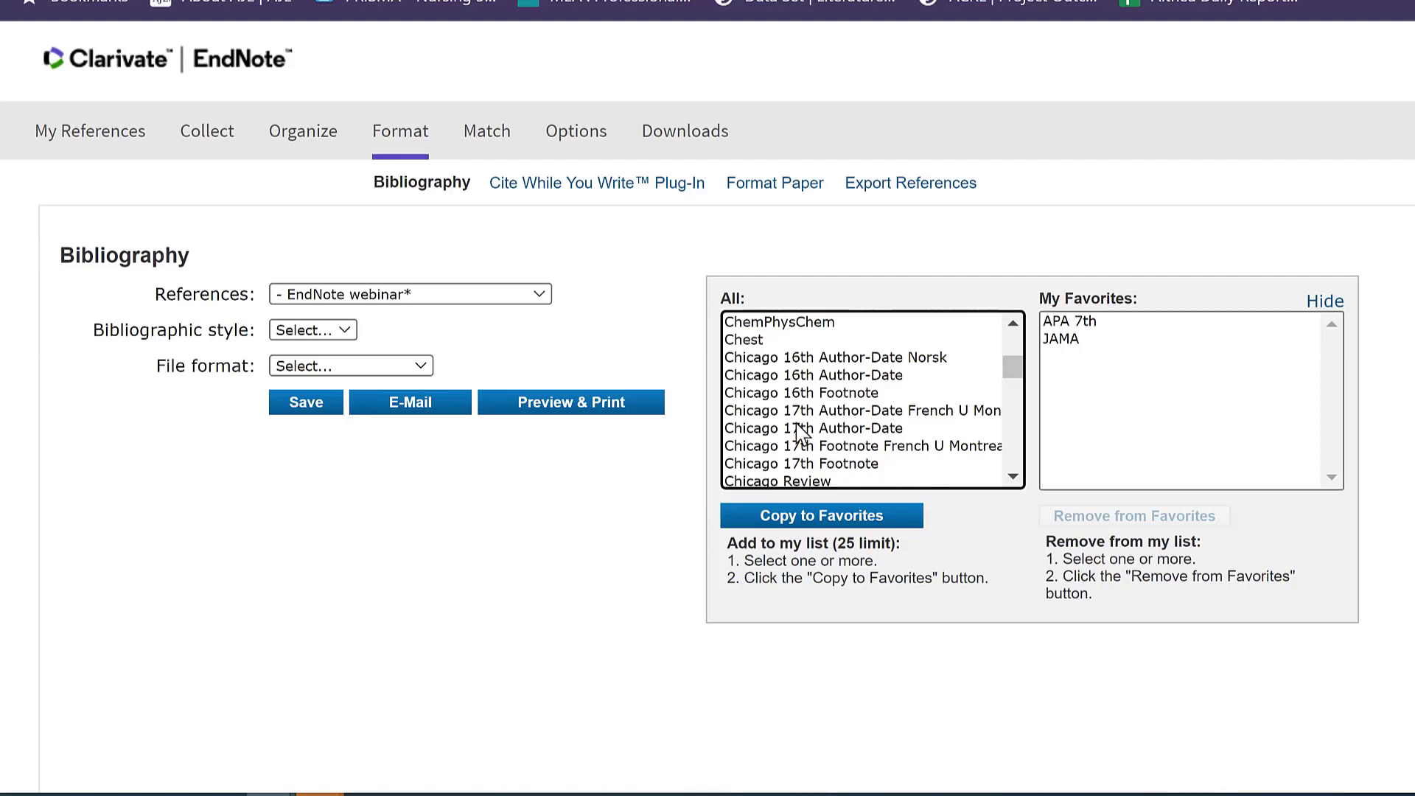
scroll(811, 446, down, 3)
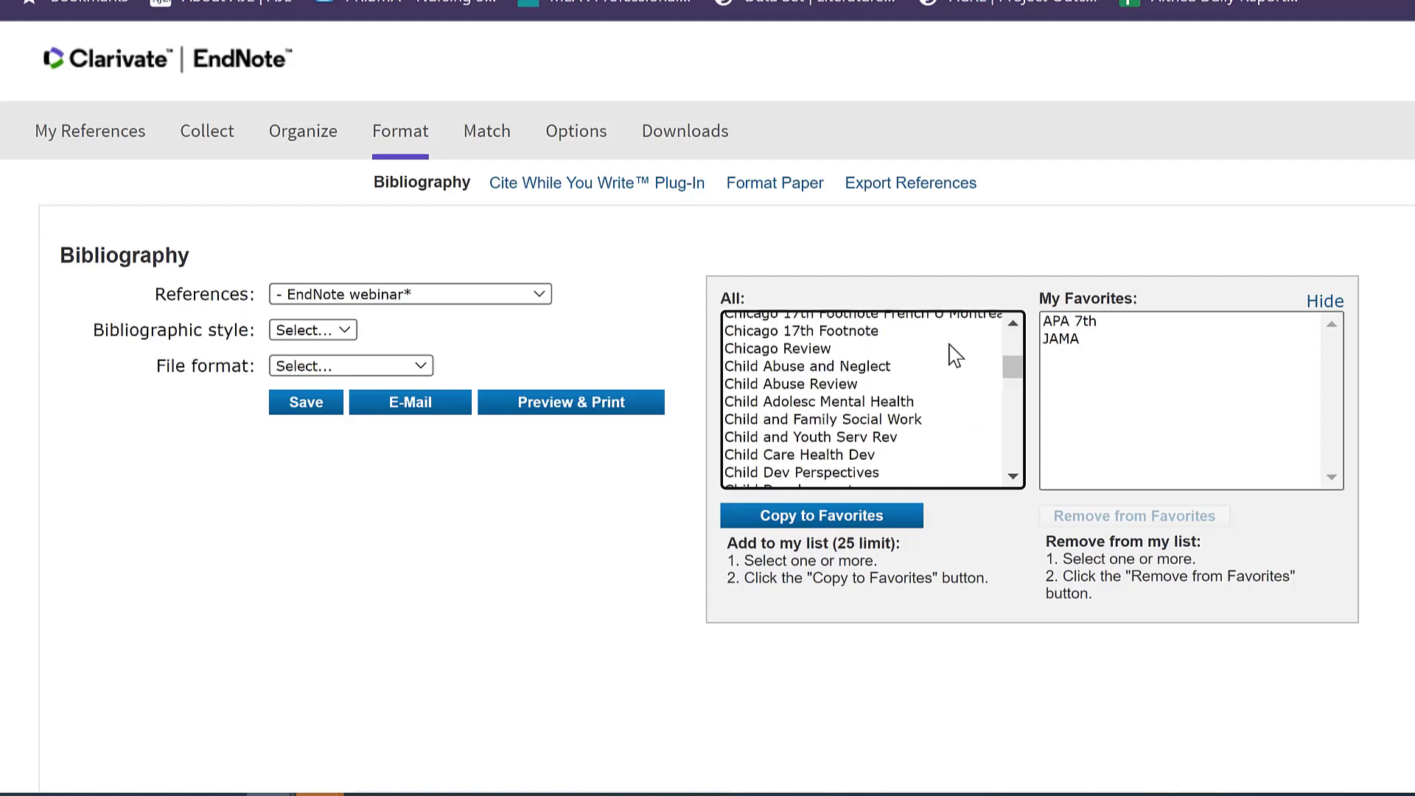
scroll(914, 369, up, 2)
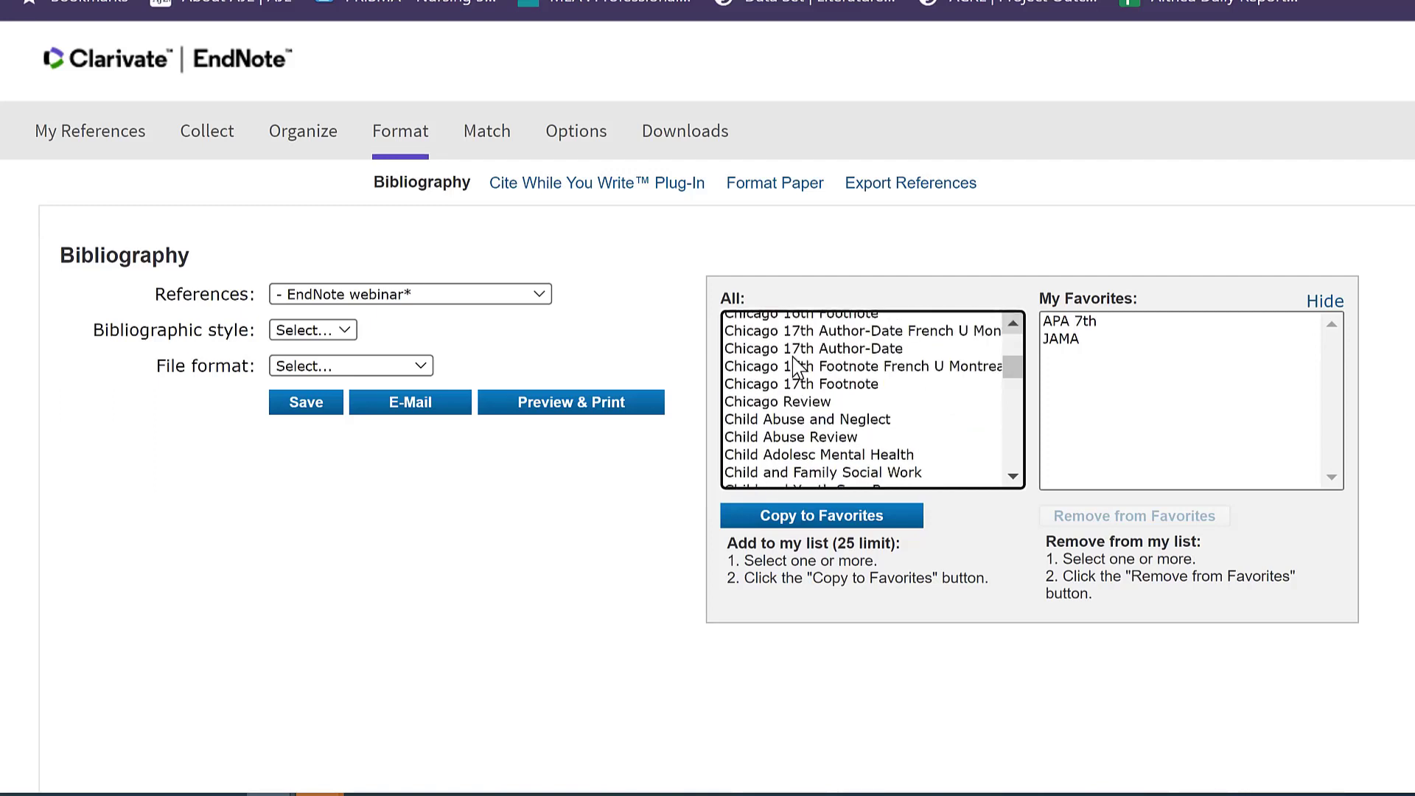
click(800, 348)
click(840, 519)
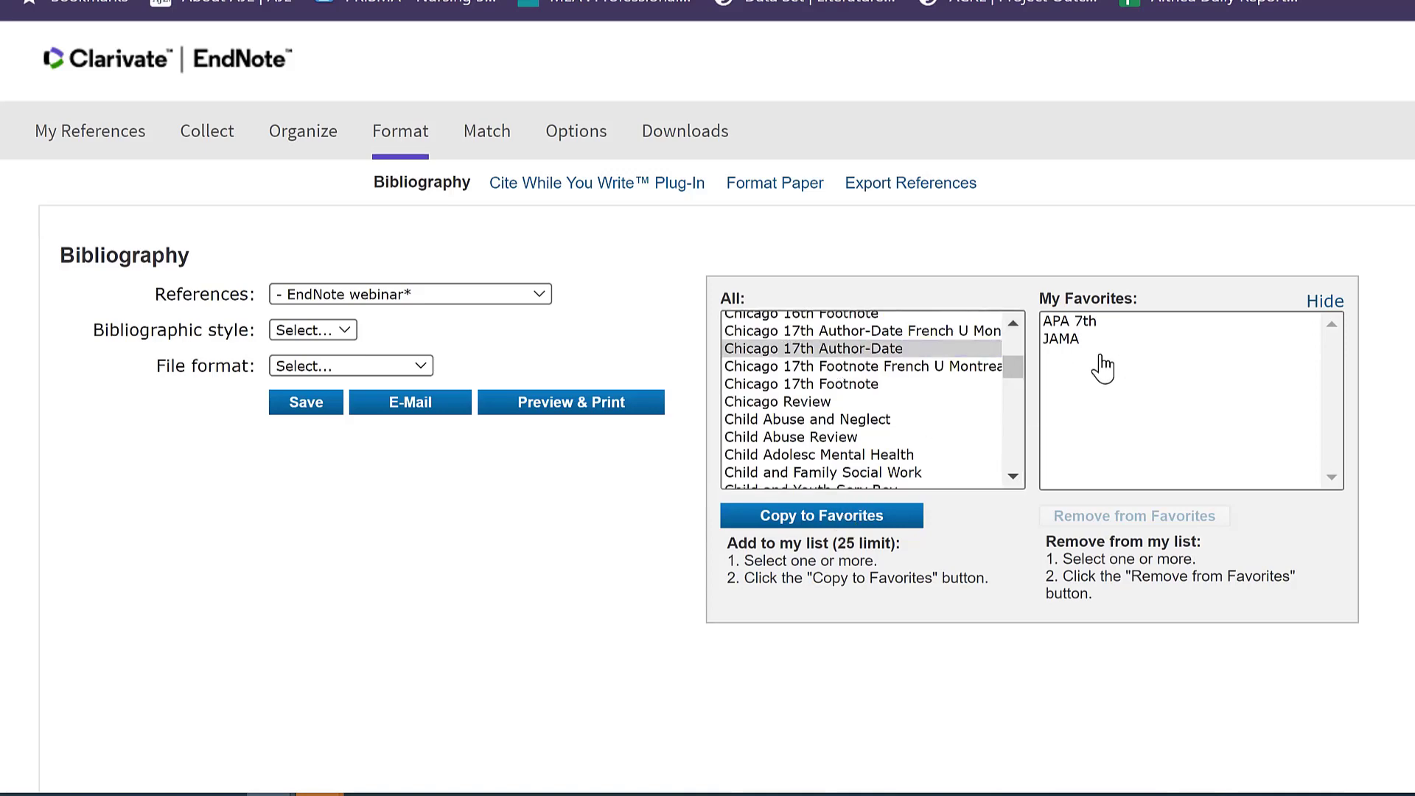
click(822, 515)
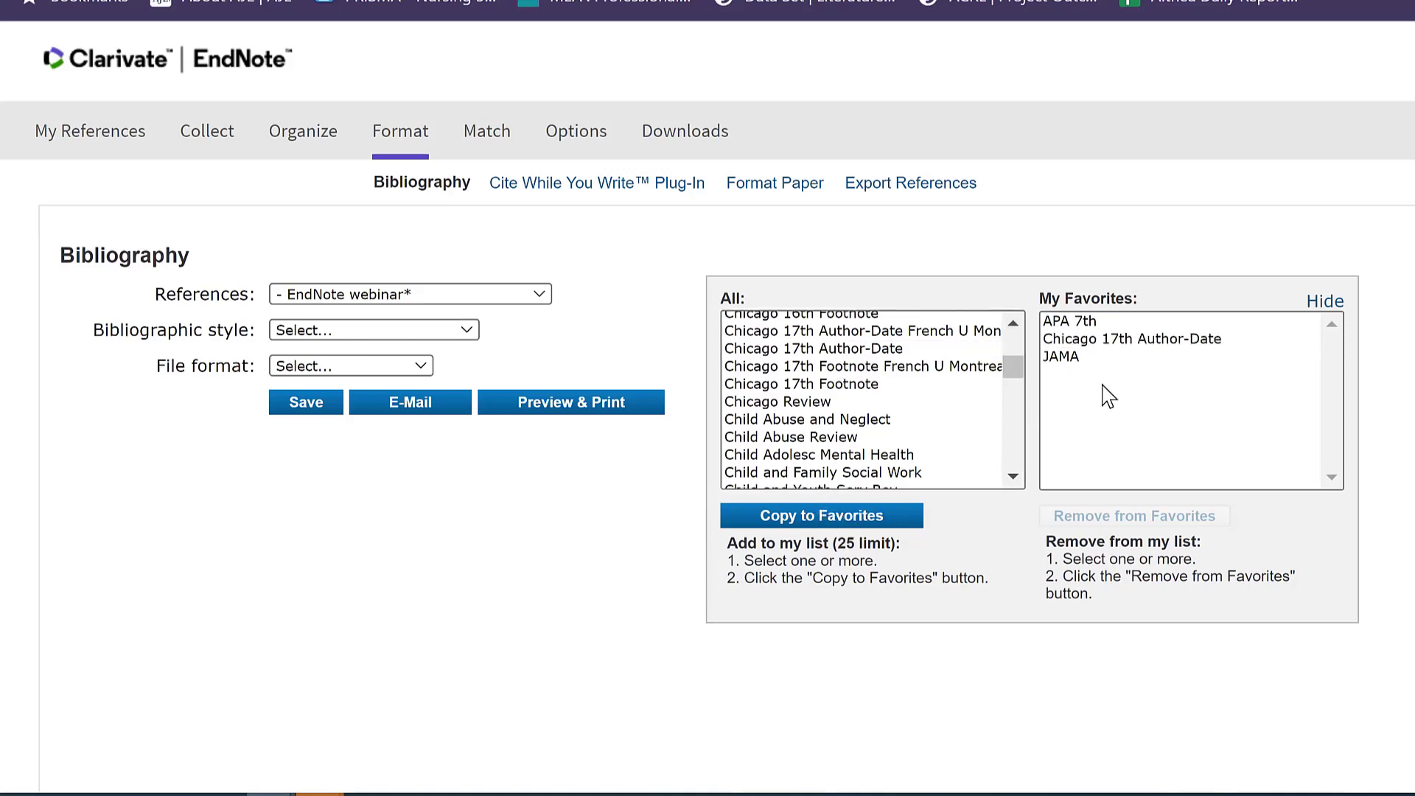
Remove Chicago 17th Author-Date from the favorite styles and hide the favorites selection.
click(1101, 343)
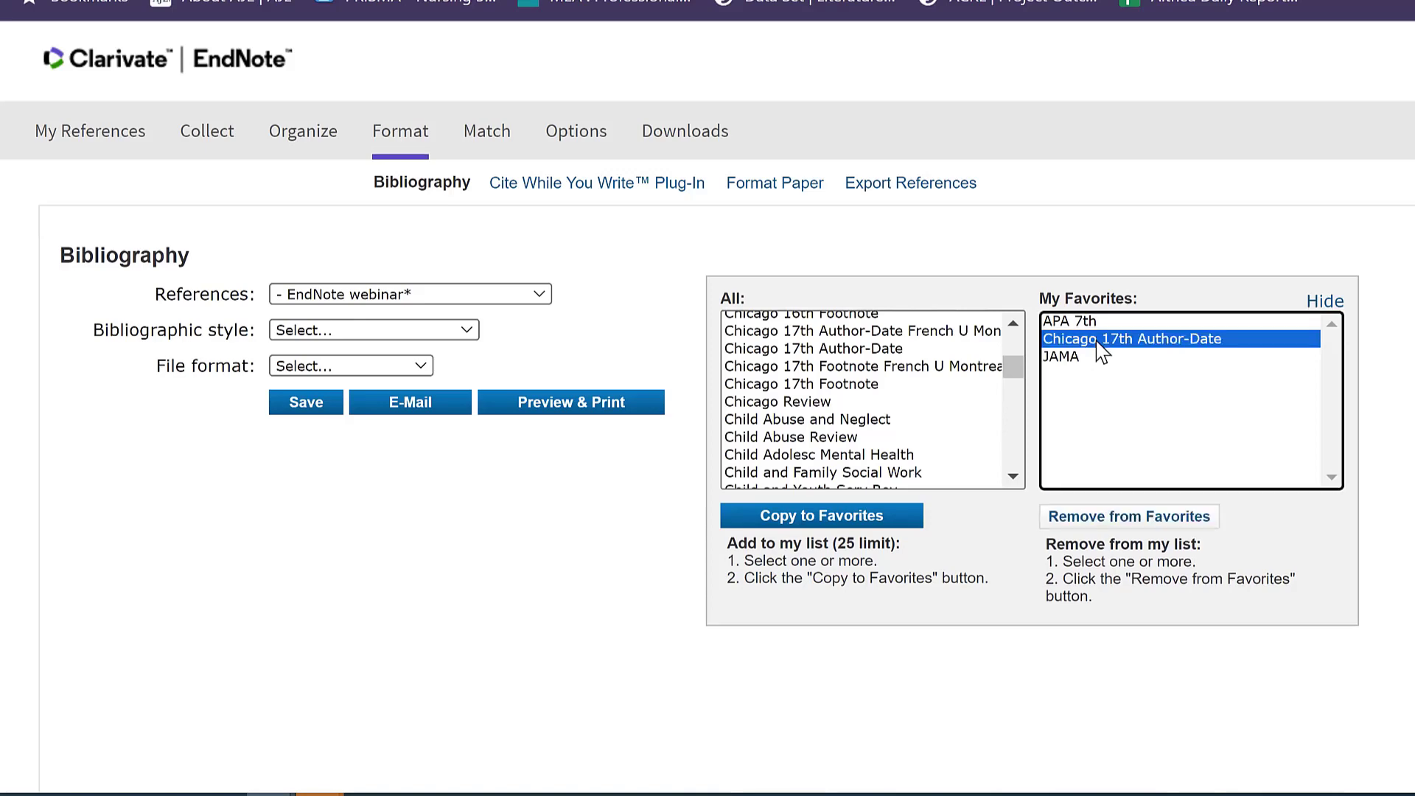
click(1127, 519)
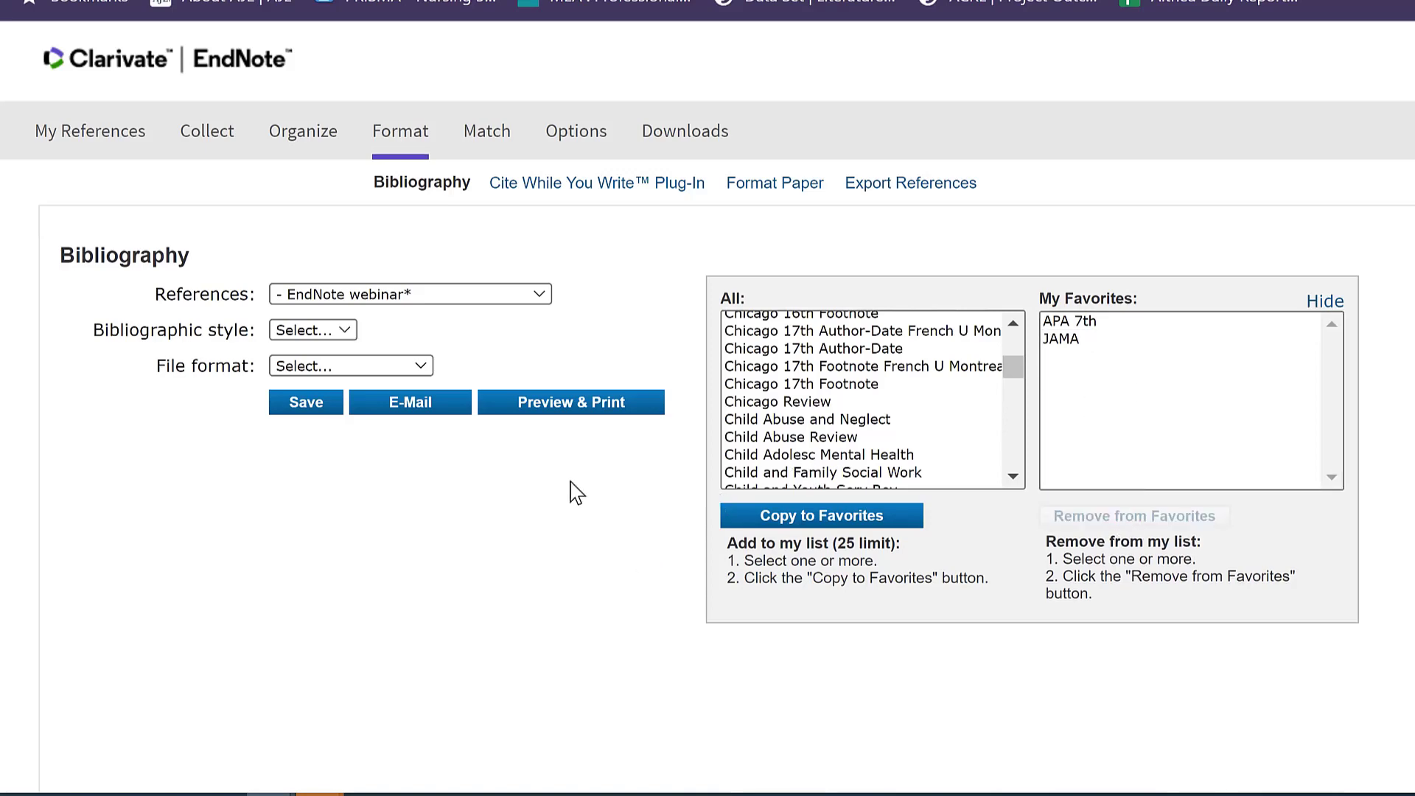
click(1320, 305)
Recheck the bibliographic style choices, look through the full style list again, and hide the favorites selection.
click(342, 332)
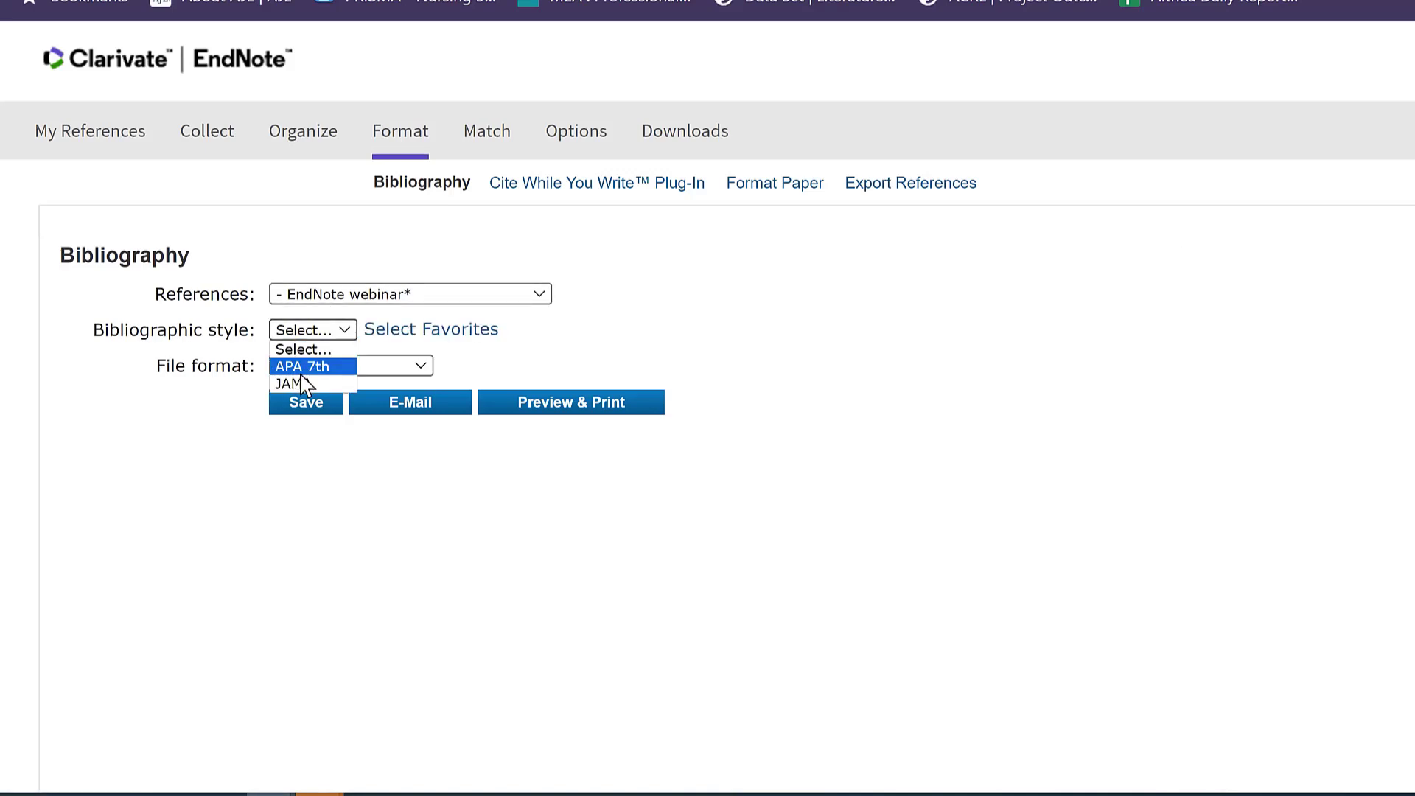
click(409, 330)
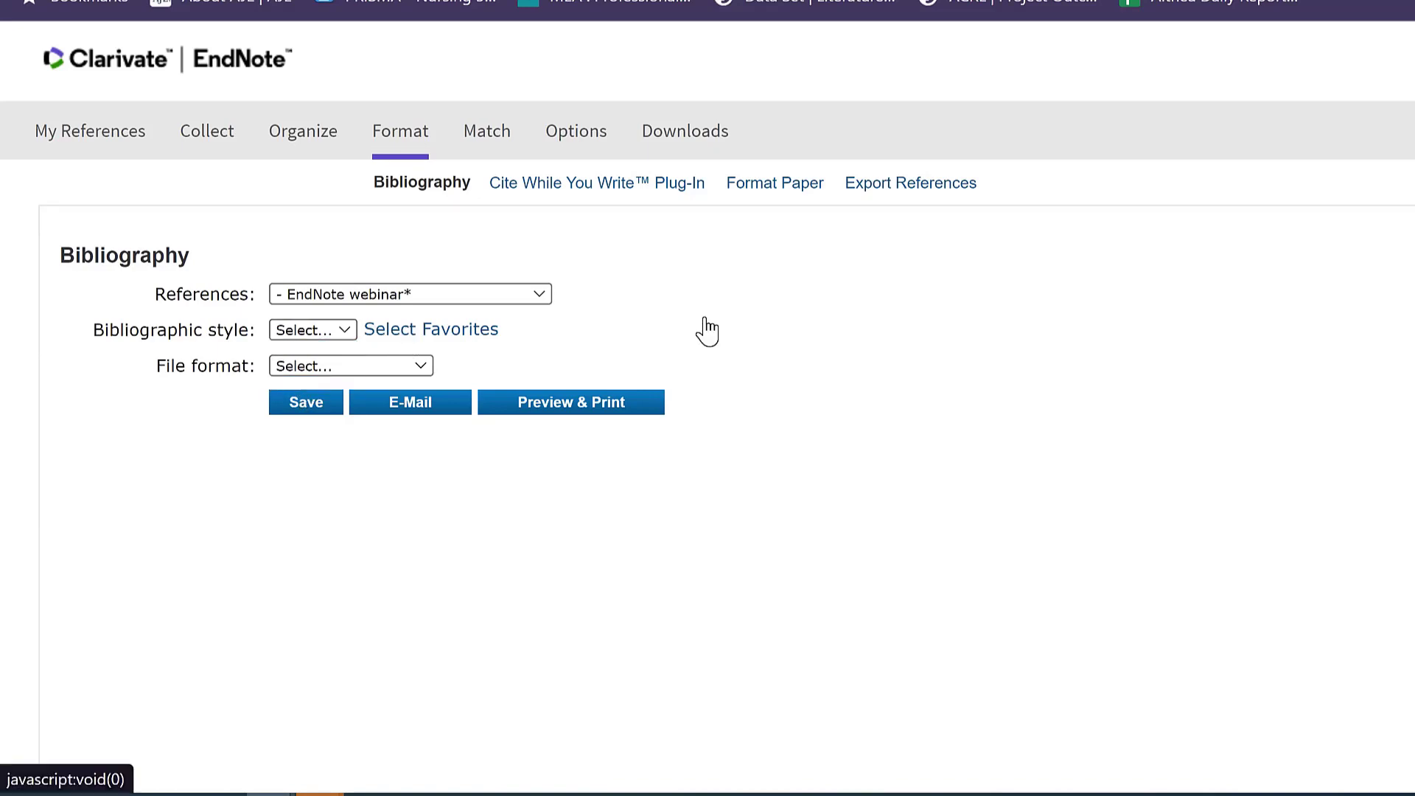
scroll(760, 343, up, 10)
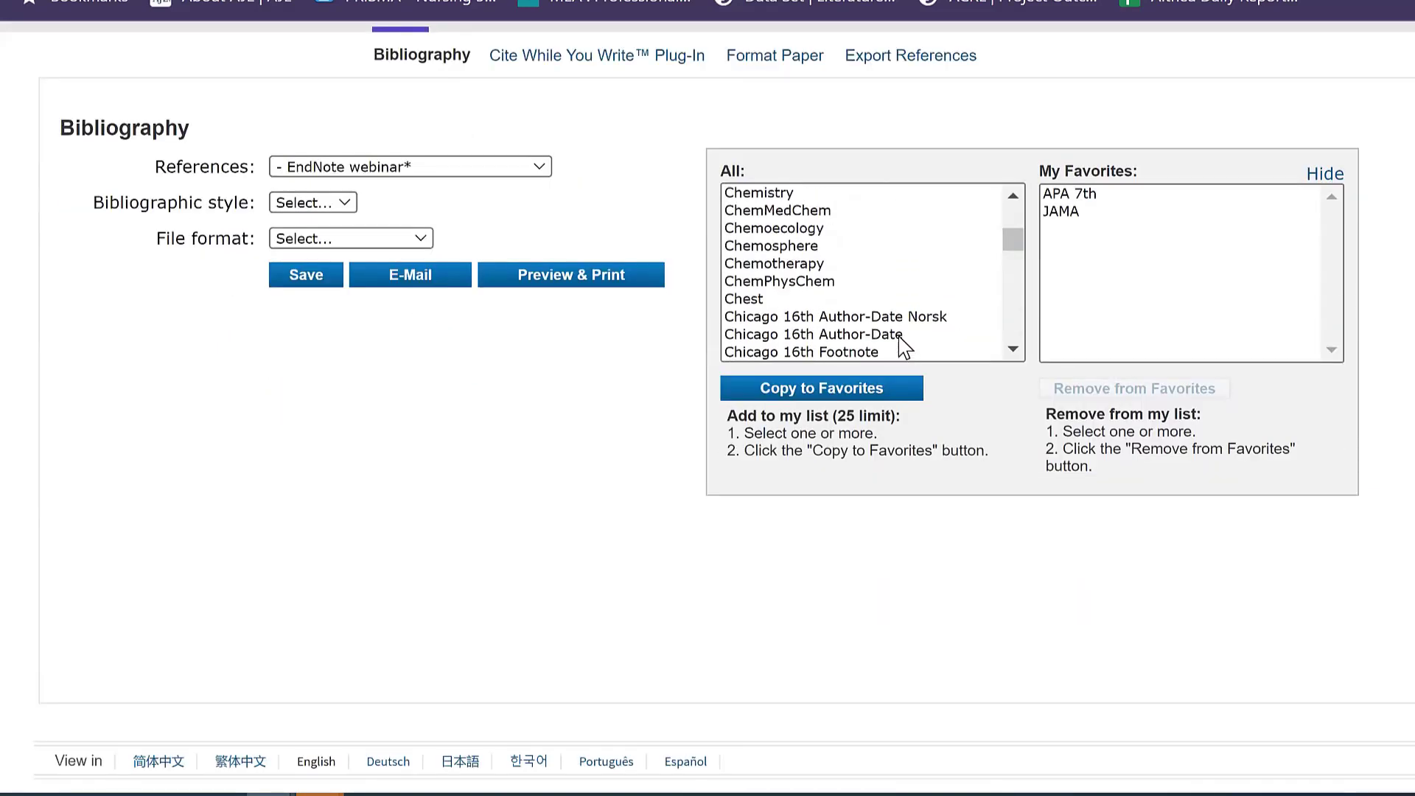
scroll(707, 221, up, 3)
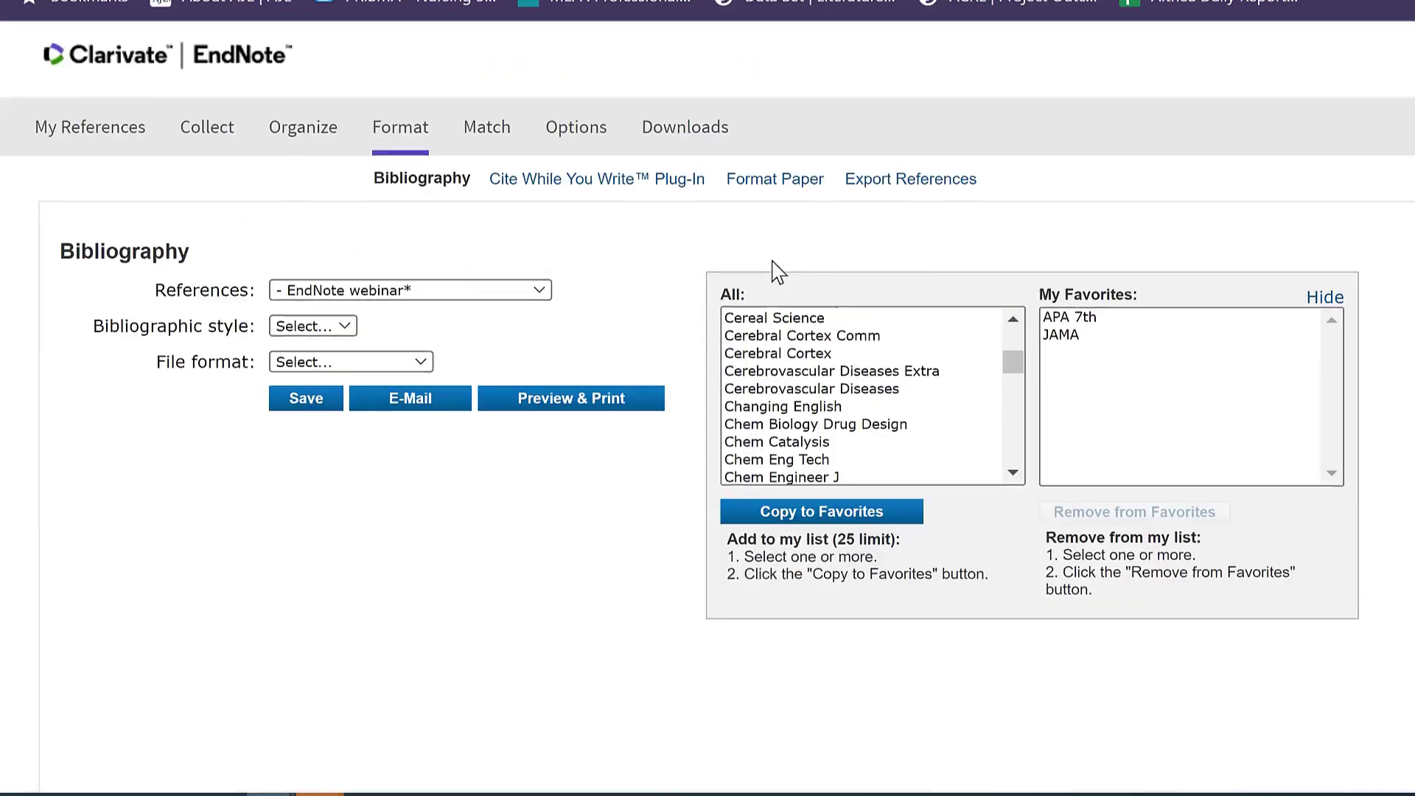
click(1324, 304)
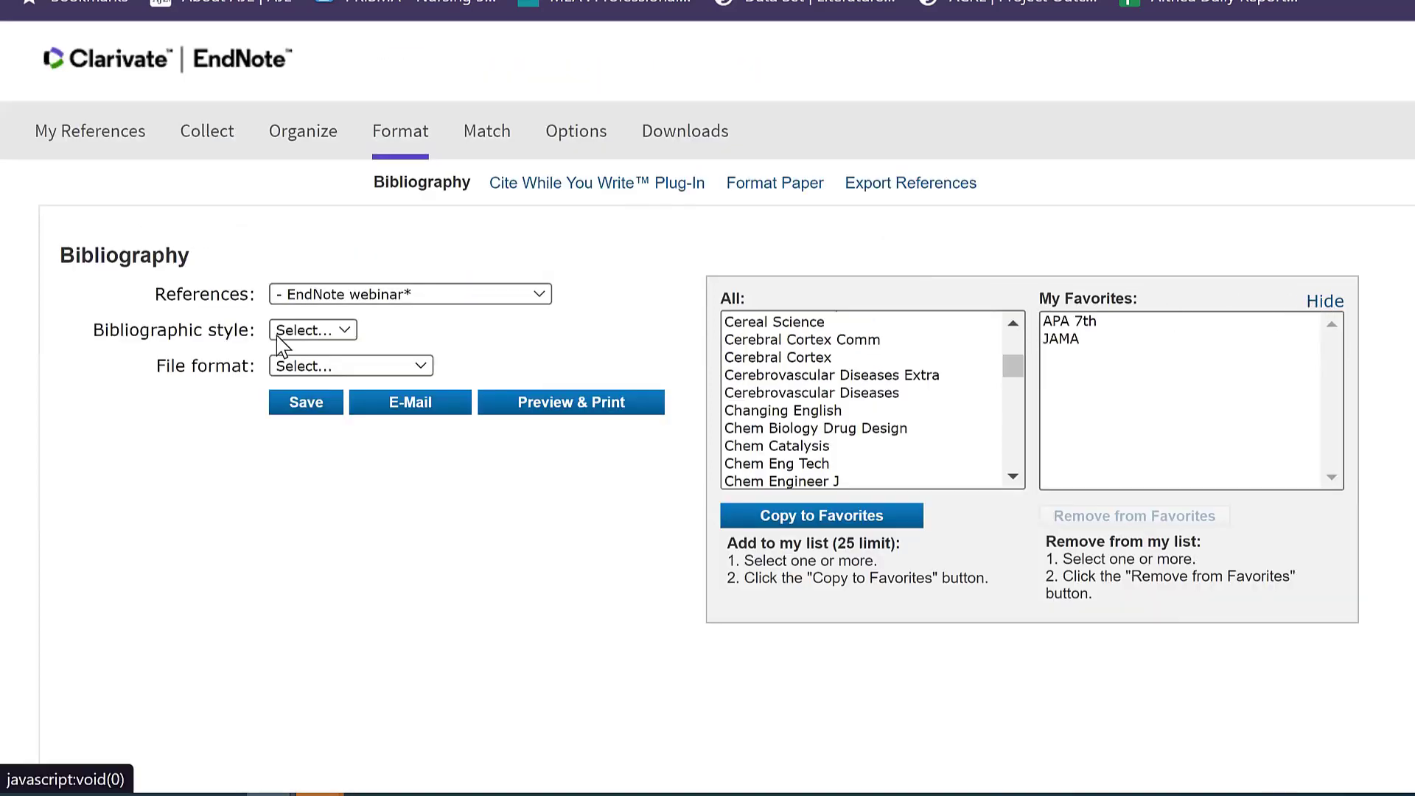
Set the bibliographic style to APA 7th and the file format to RTF (rich text file), and save the bibliography.
click(340, 331)
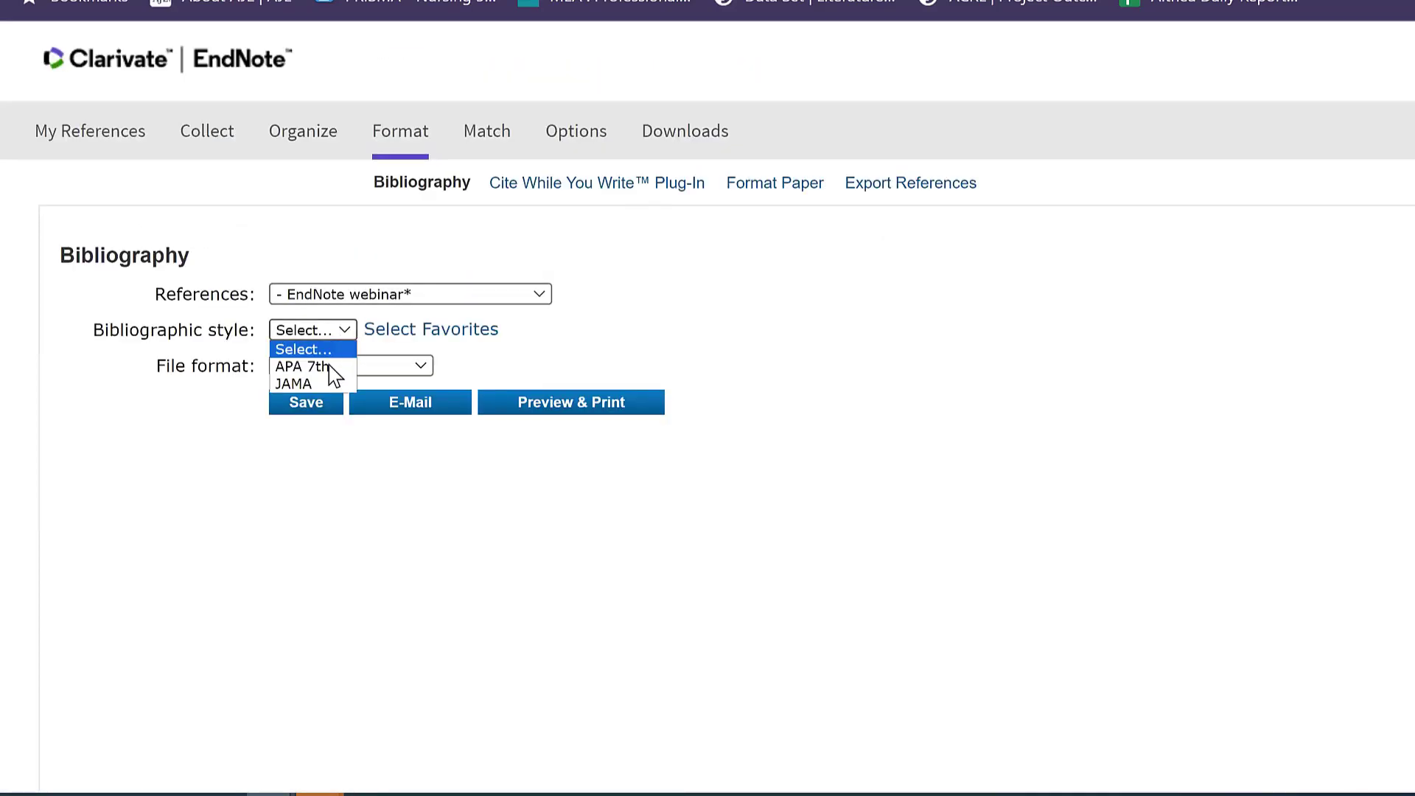
click(333, 373)
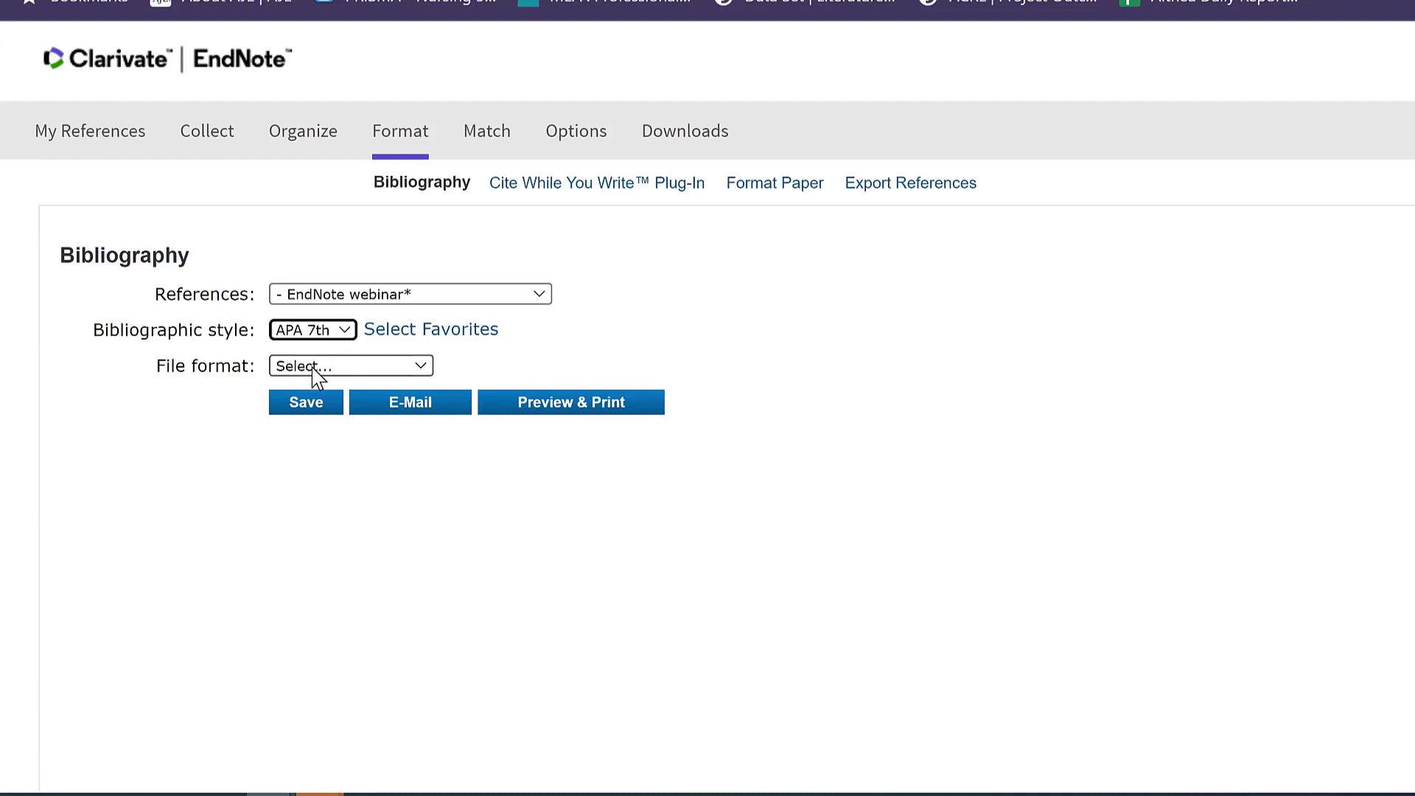
click(317, 369)
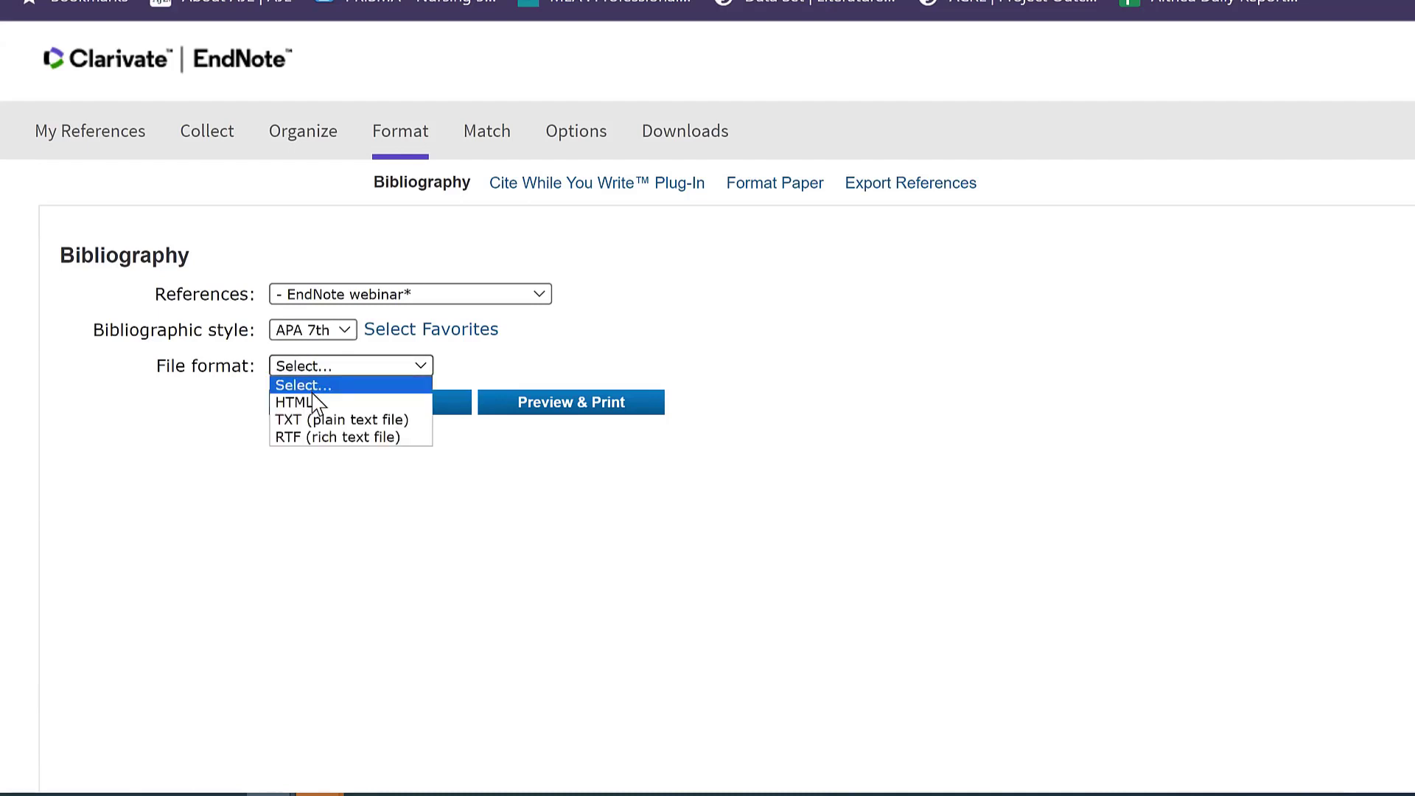
click(301, 438)
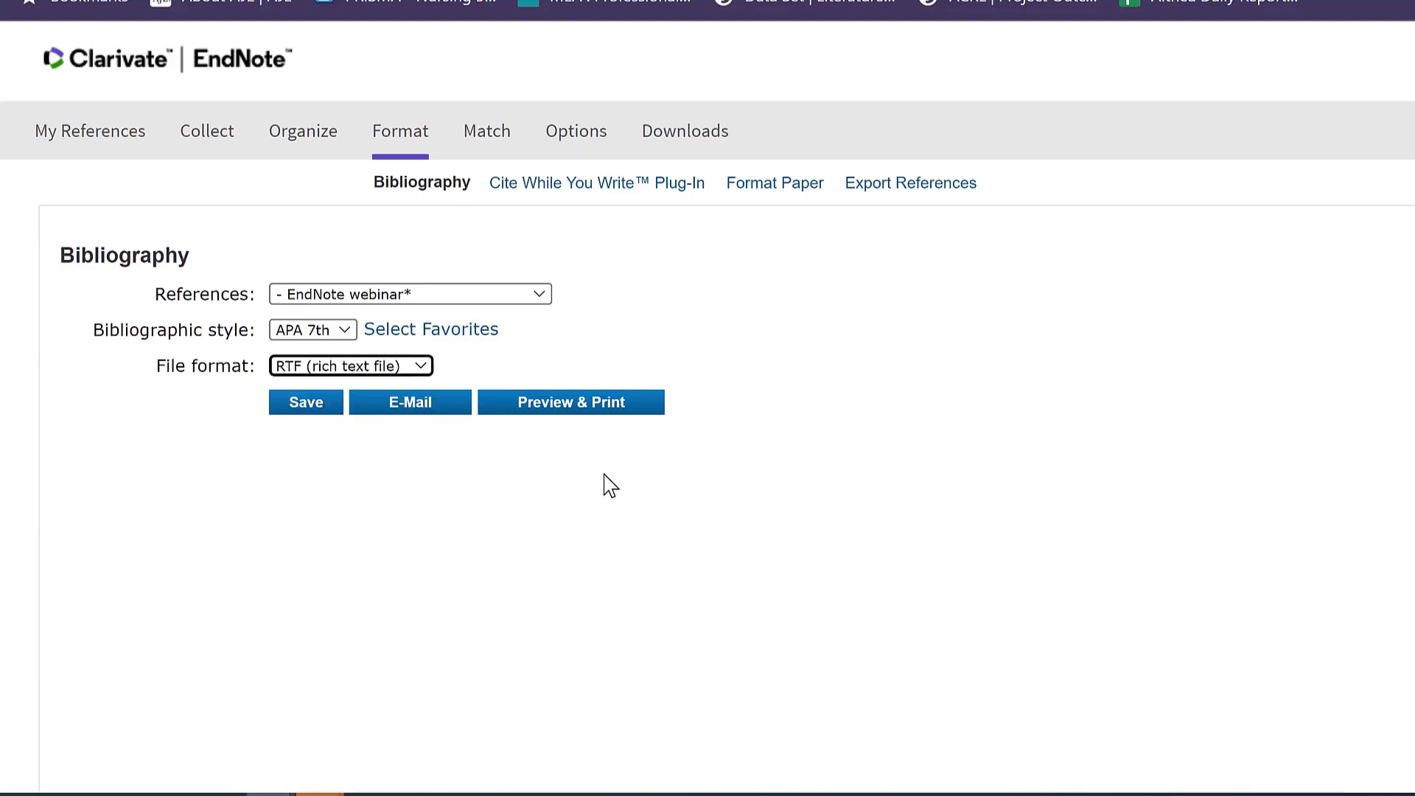
click(306, 407)
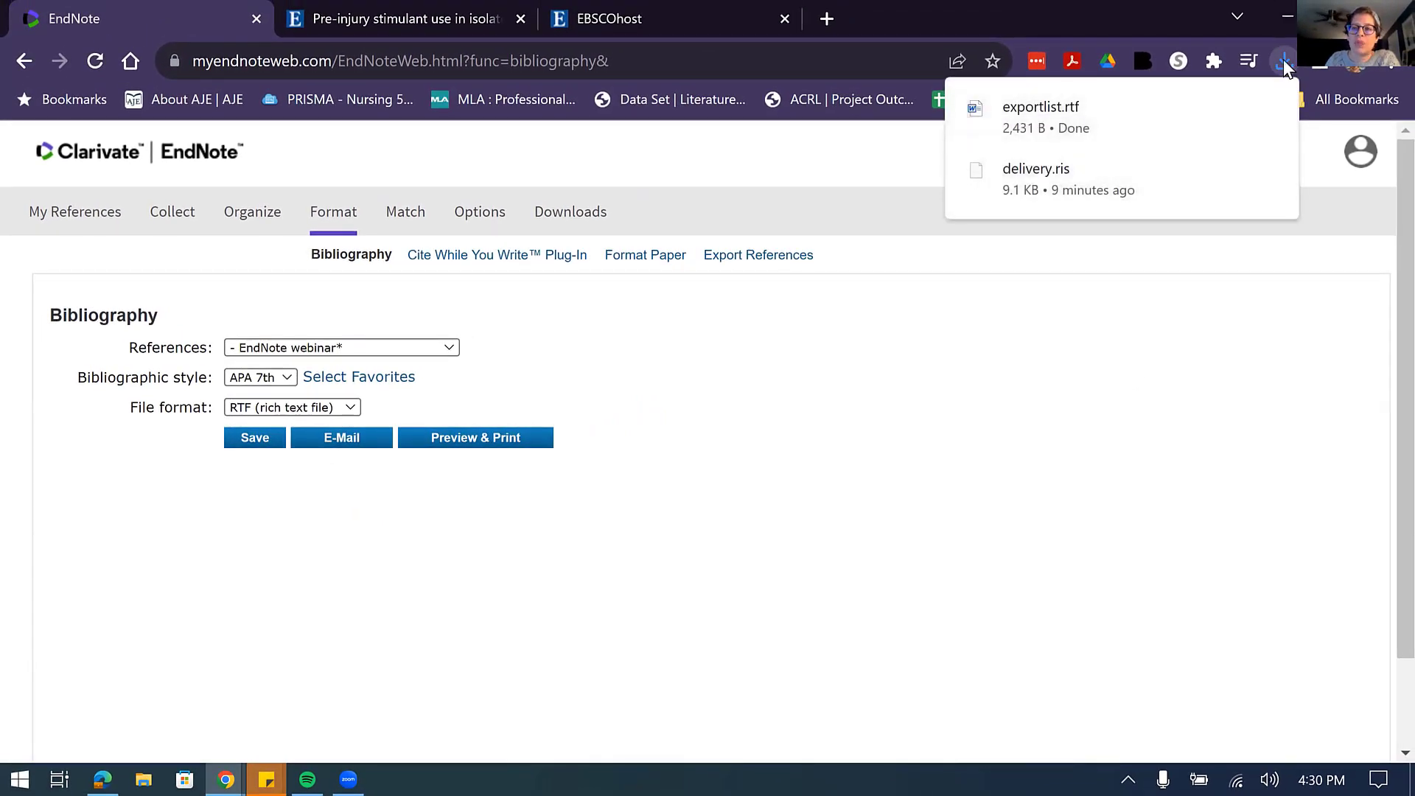
Open the downloaded exportlist.rtf in Word, enable editing, and review the formatted reference list.
click(1050, 127)
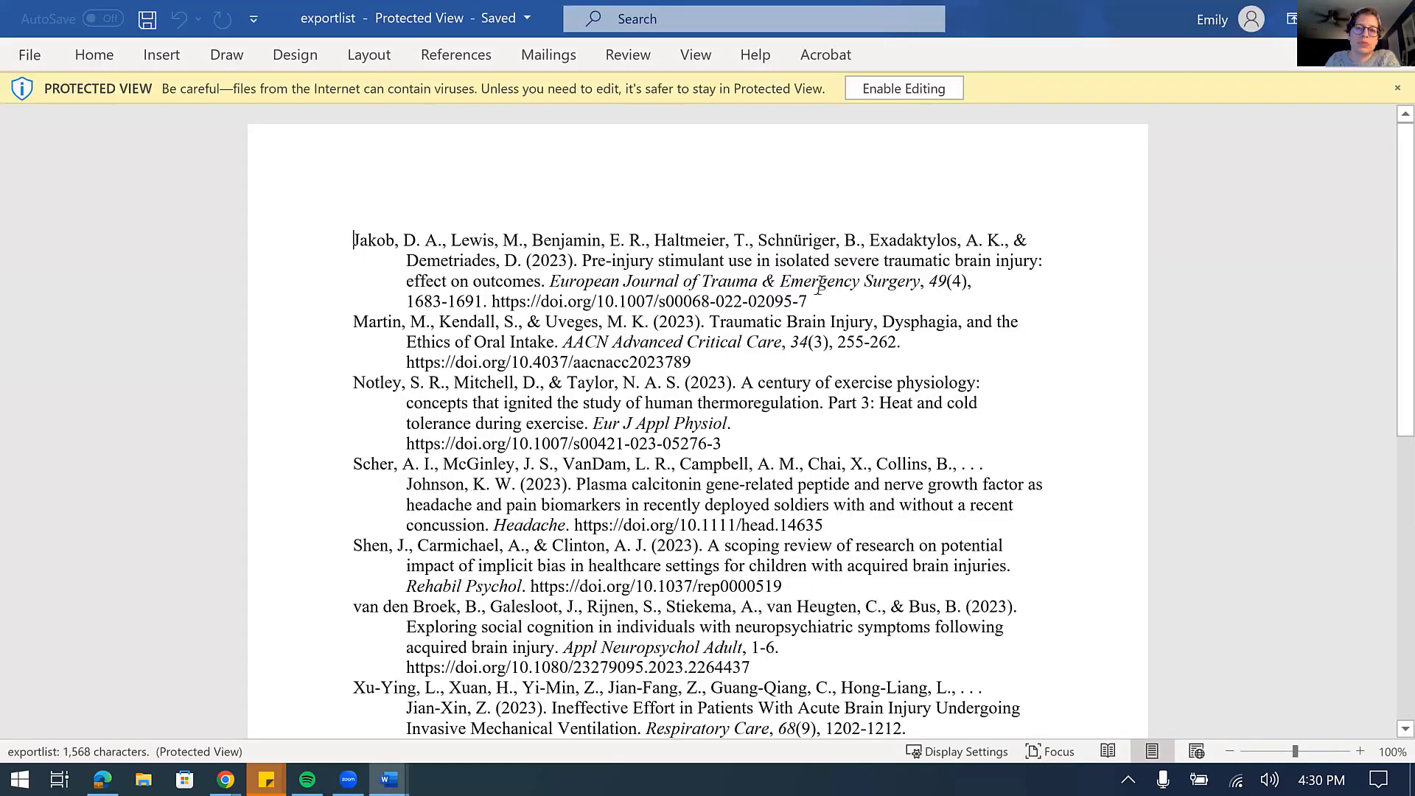
click(913, 88)
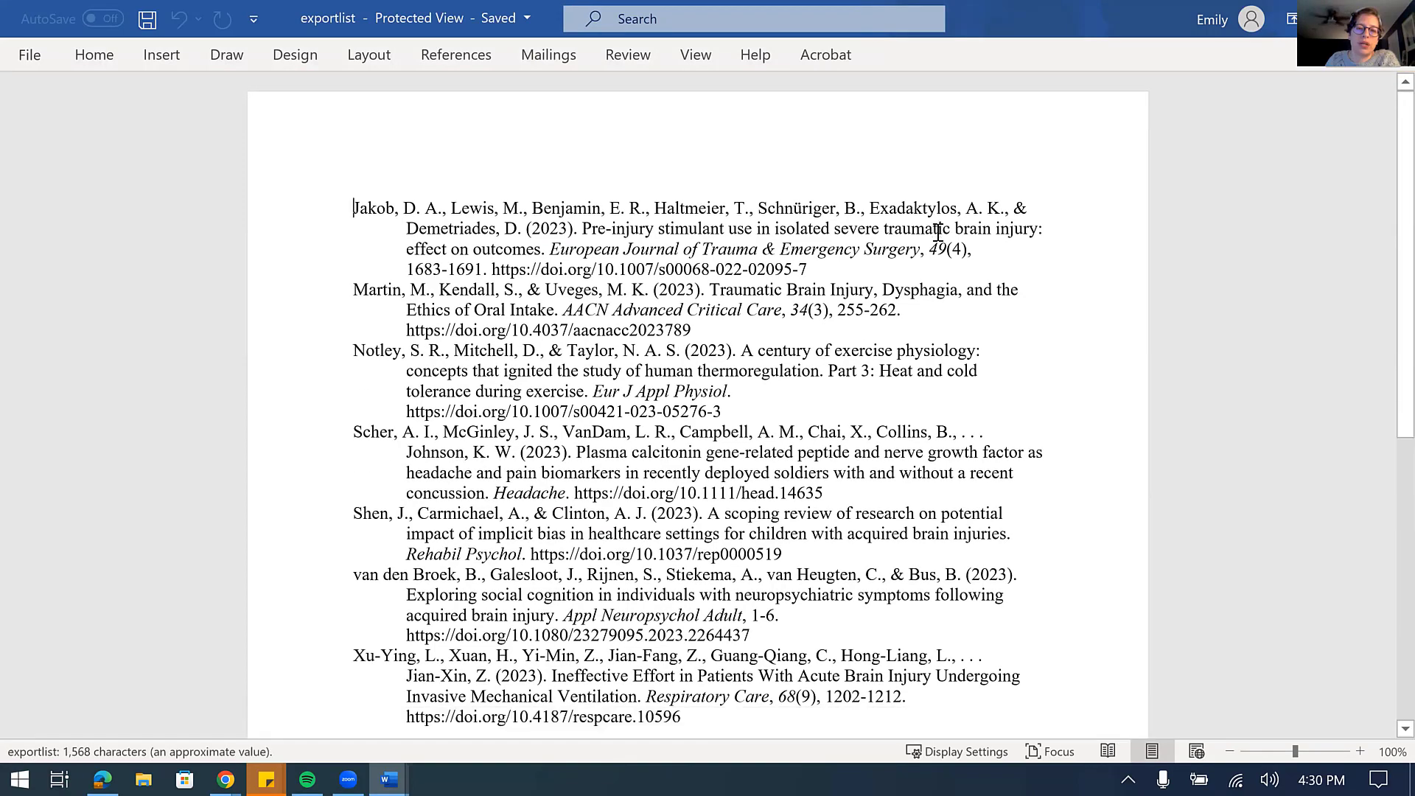
scroll(939, 236, down, 2)
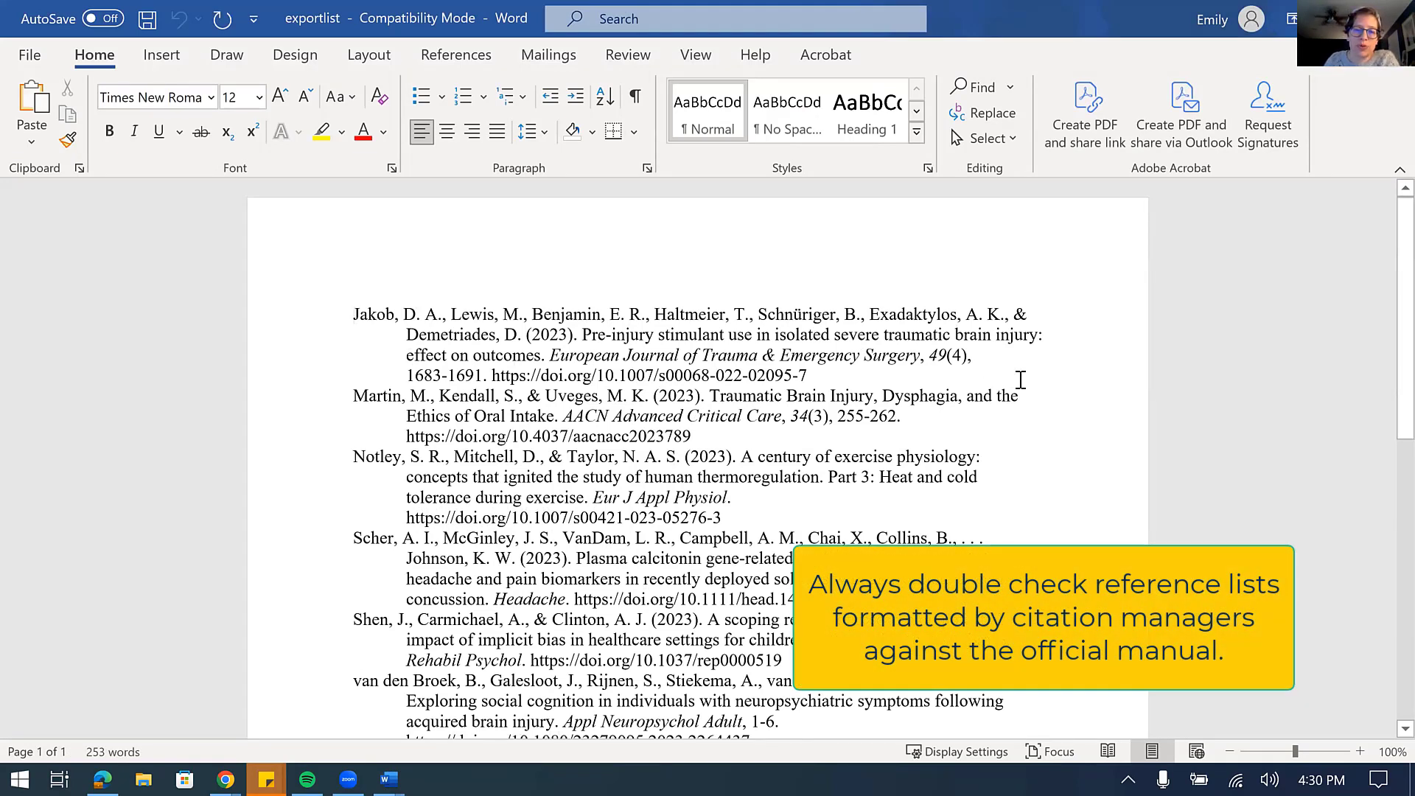
scroll(1046, 442, down, 3)
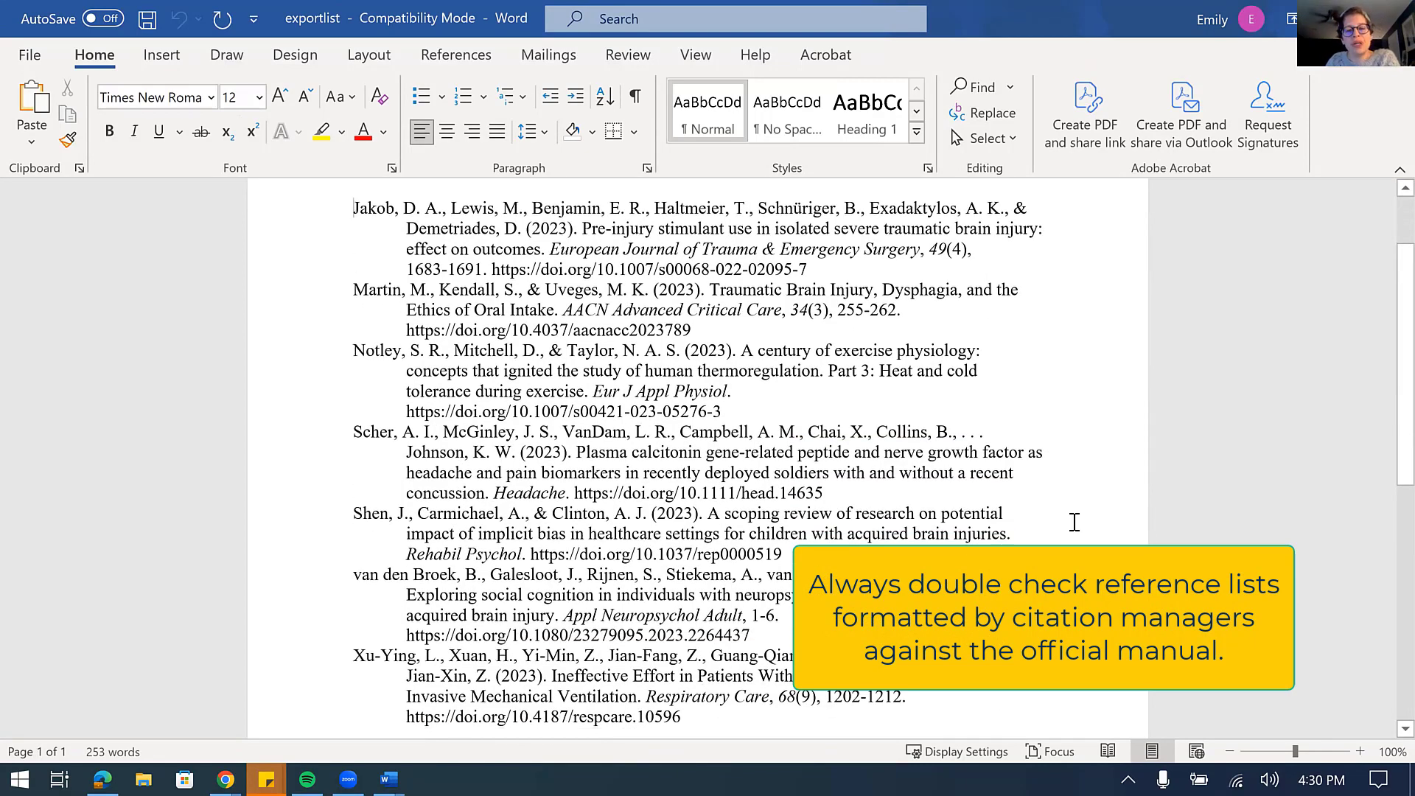
scroll(1071, 529, down, 2)
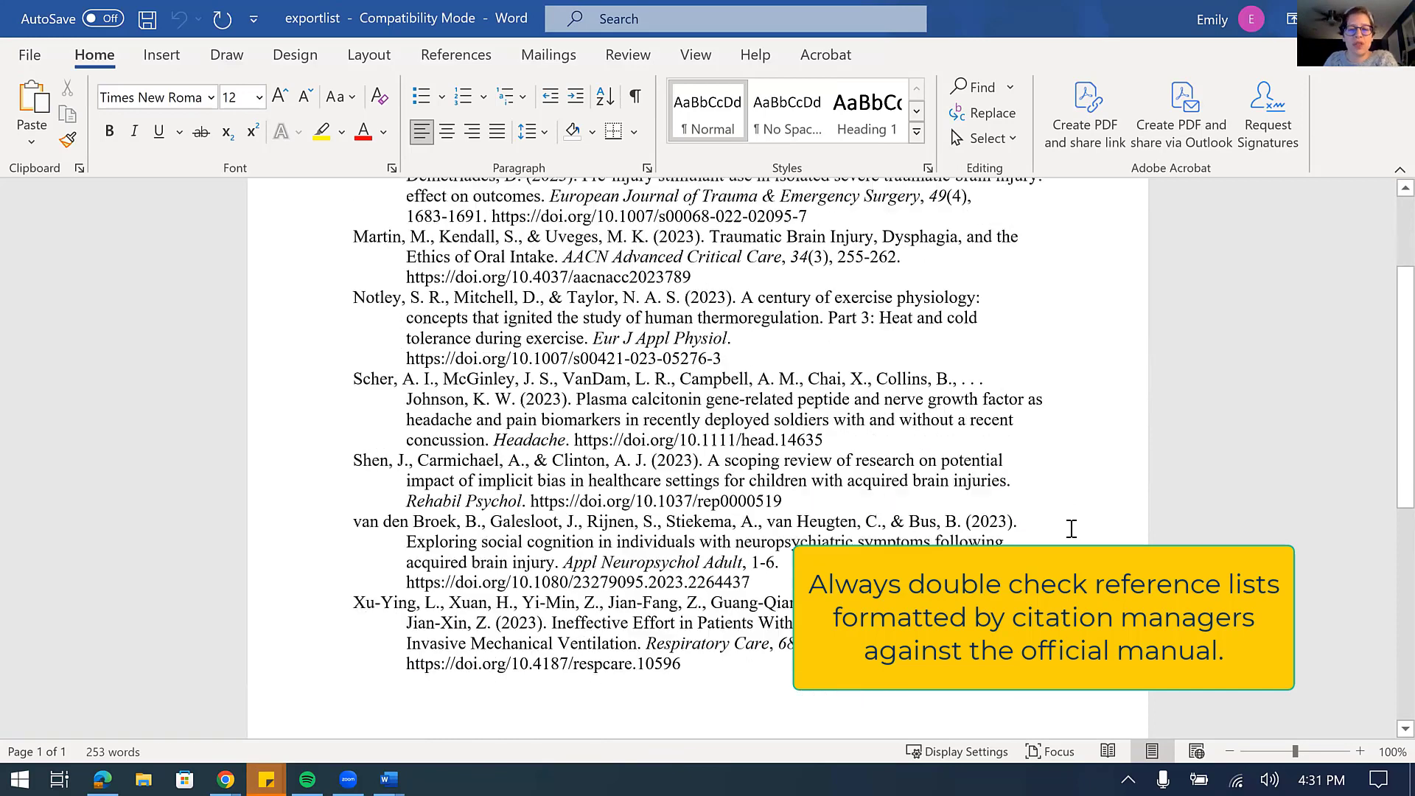
scroll(1071, 528, up, 2)
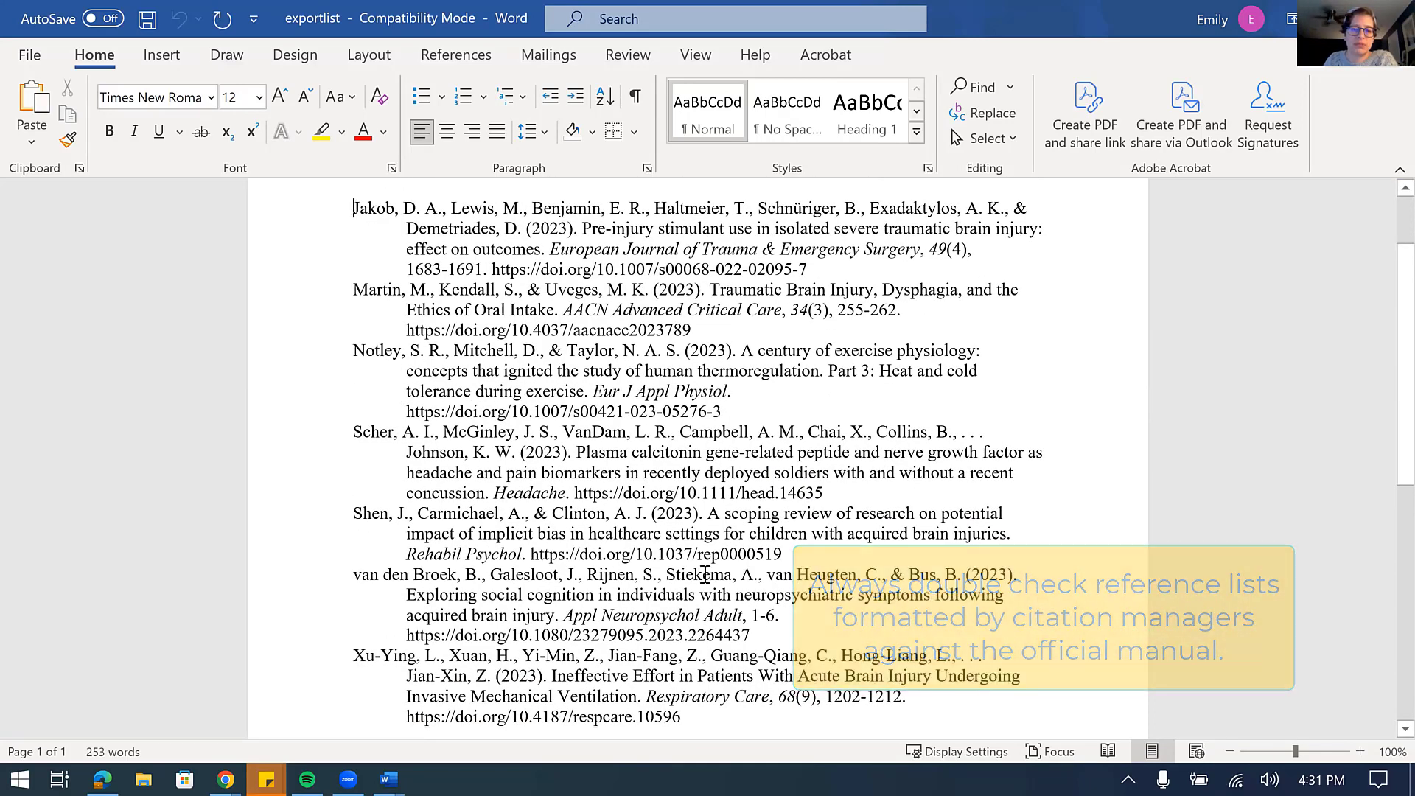
scroll(716, 570, up, 4)
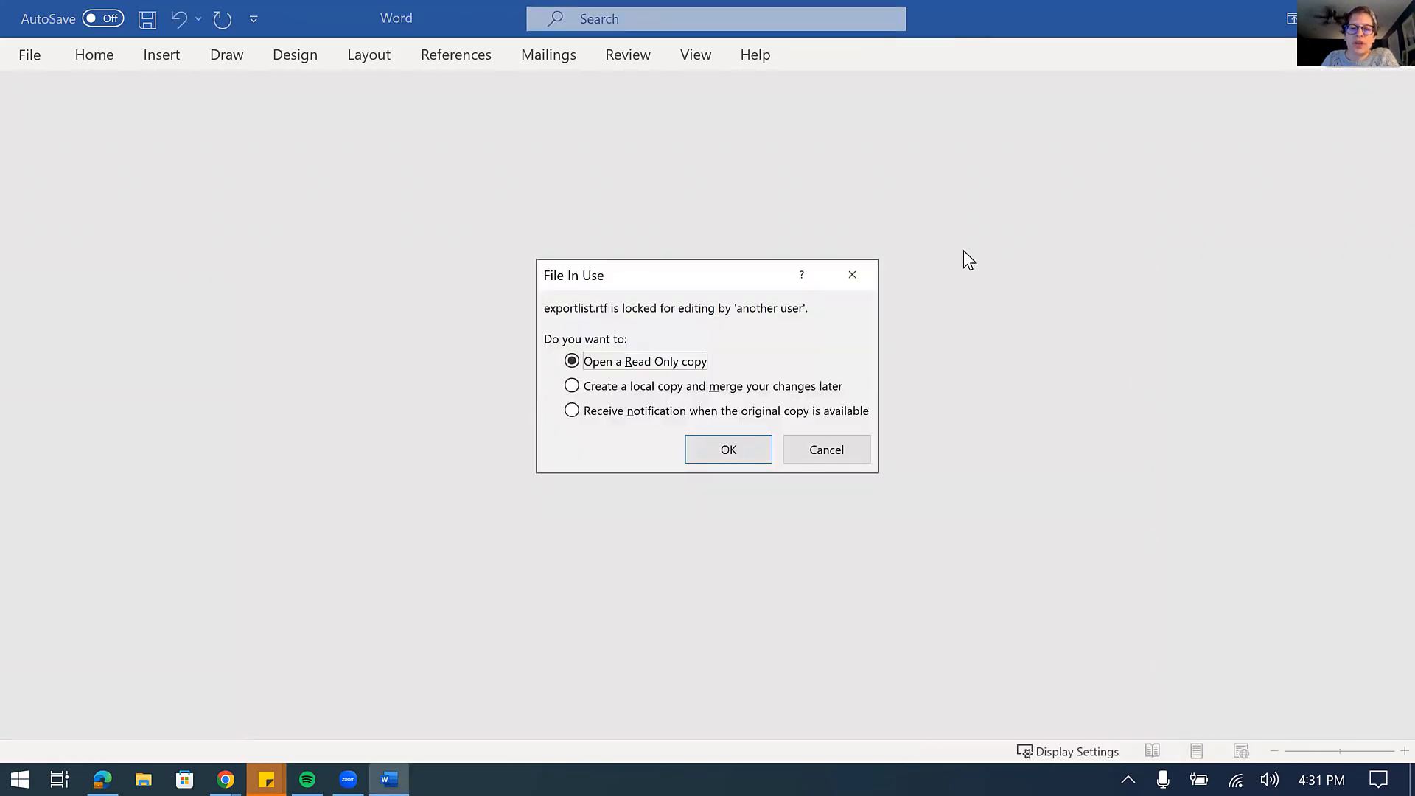
Dismiss the file-in-use prompt, return to EndNote Web to view the account options, and open the My References page.
key(Escape)
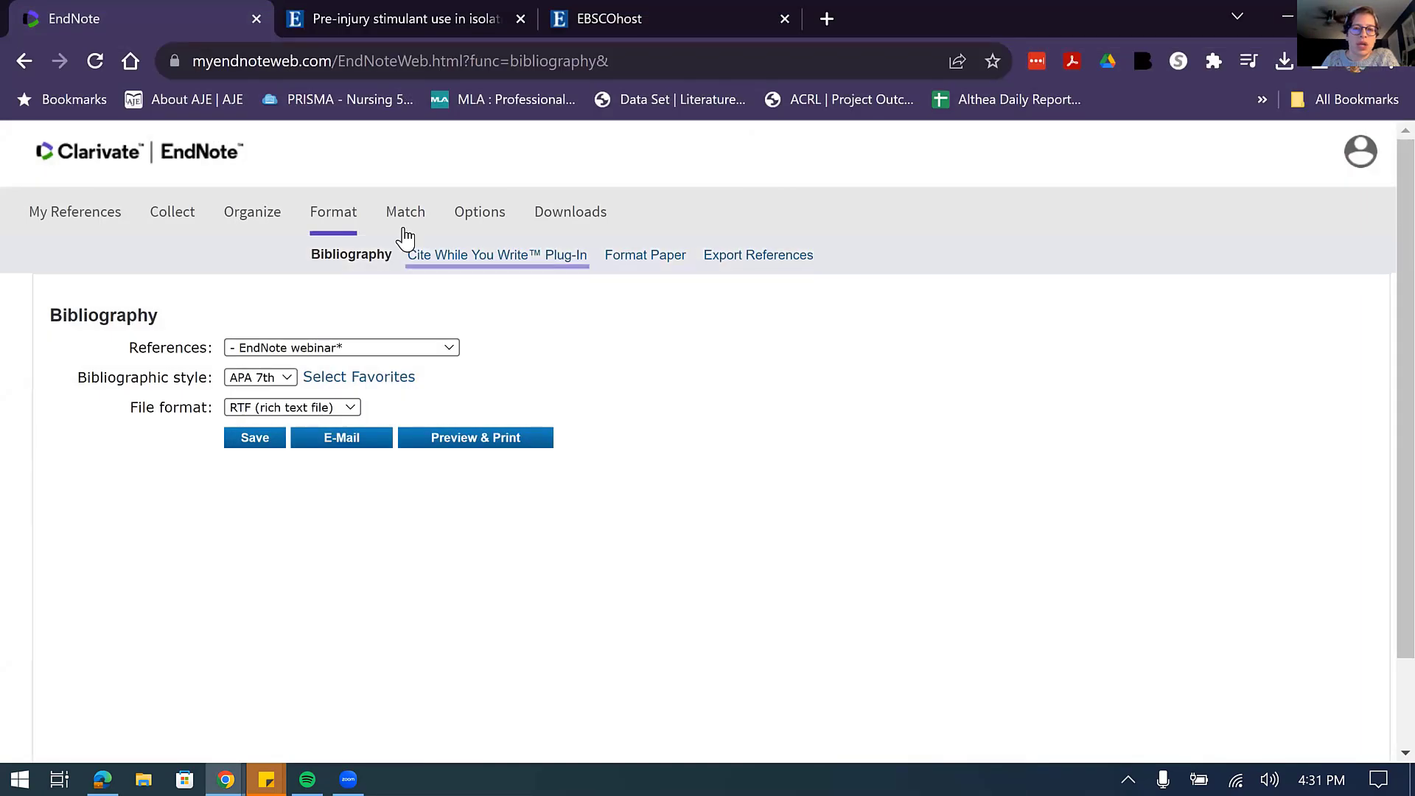
mouse_move(493, 223)
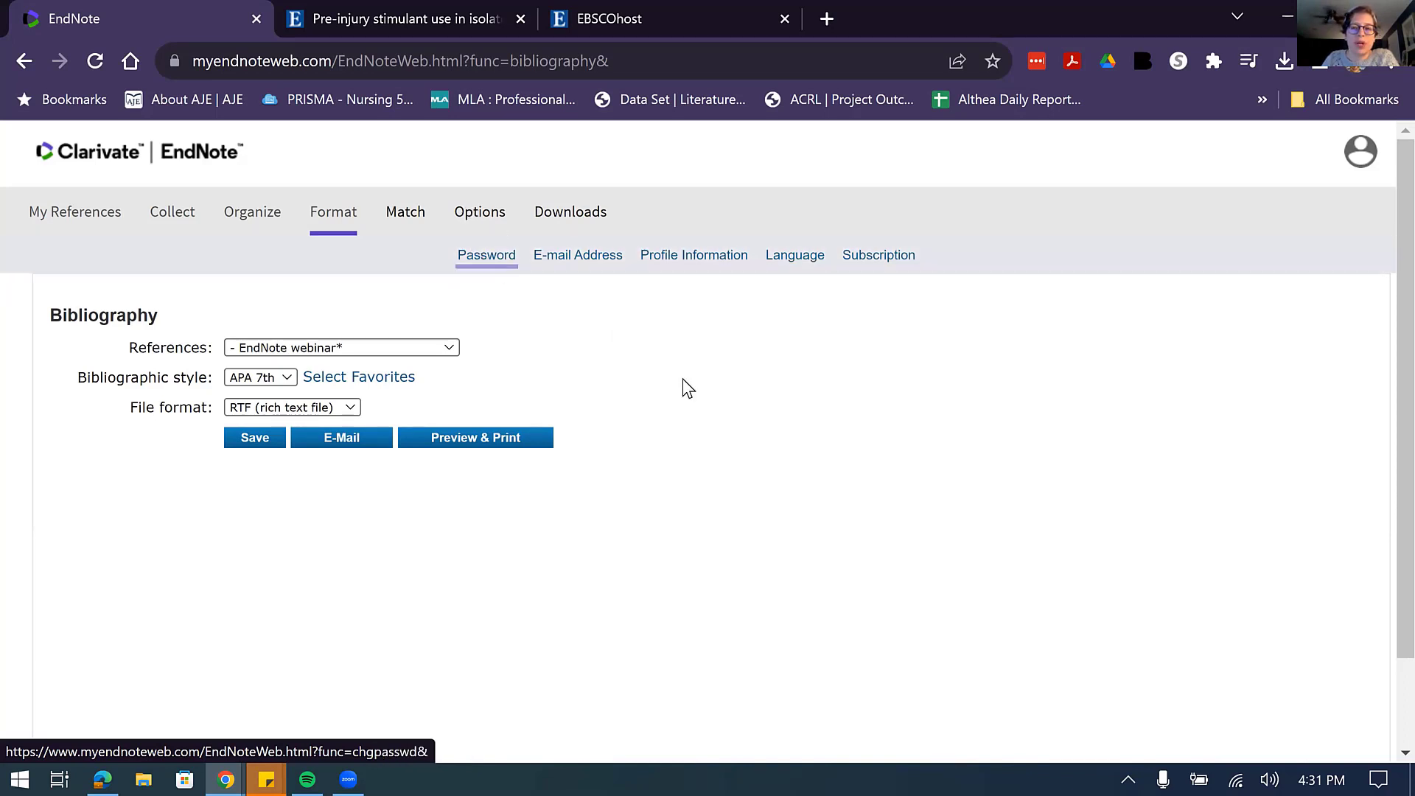
click(95, 214)
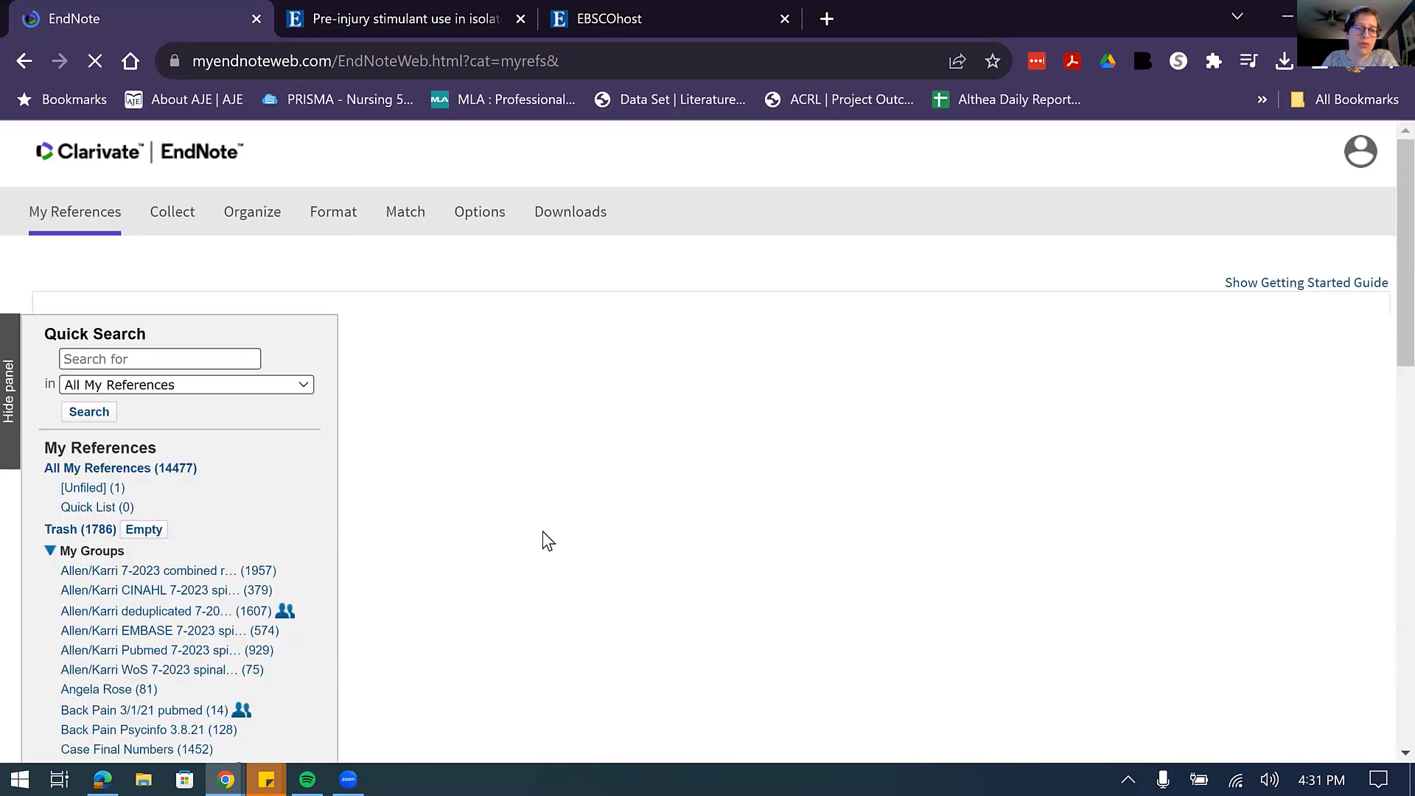
Switch to the Endnote- Citation Station presentation in Google Slides and present its closing Questions slide with the contact details.
mouse_move(228, 774)
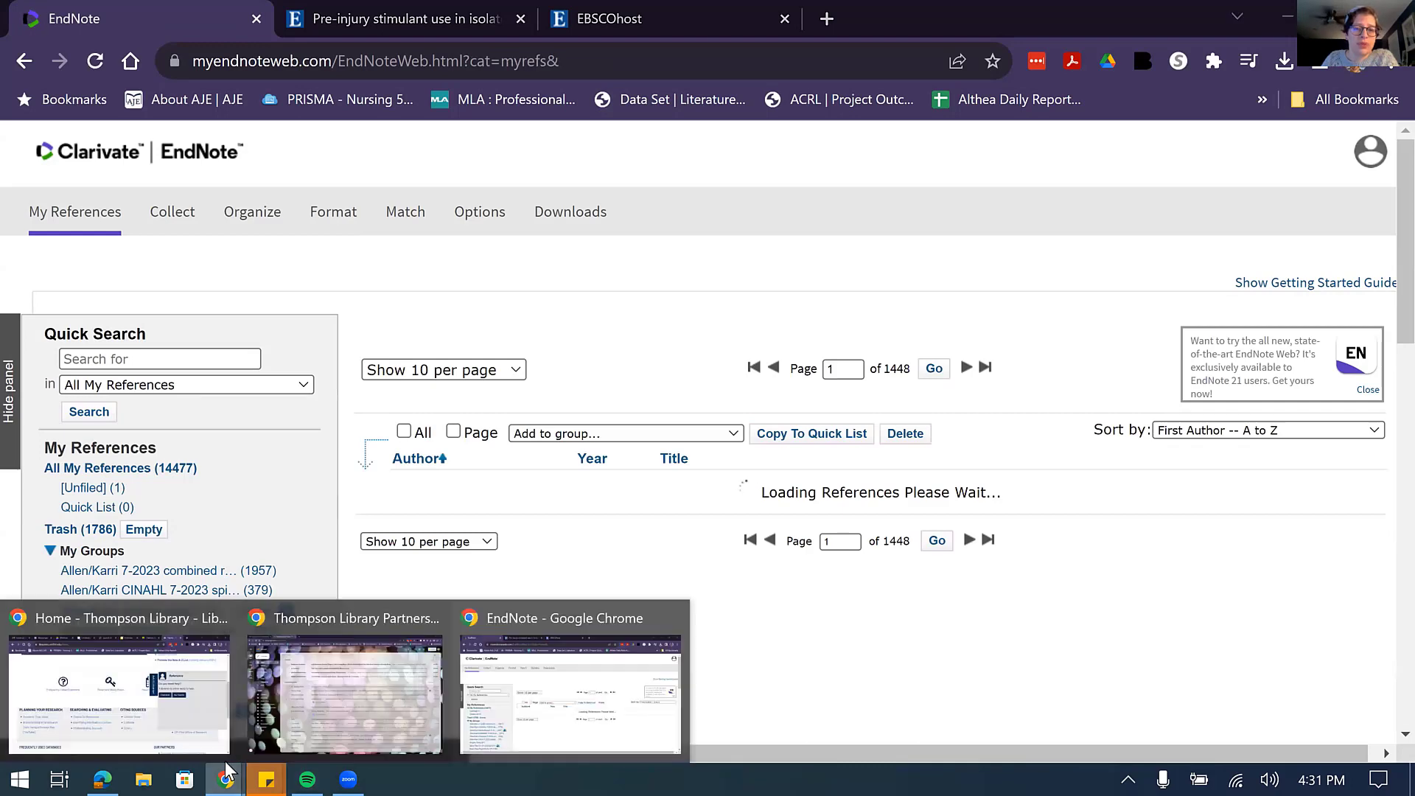
click(123, 692)
click(777, 20)
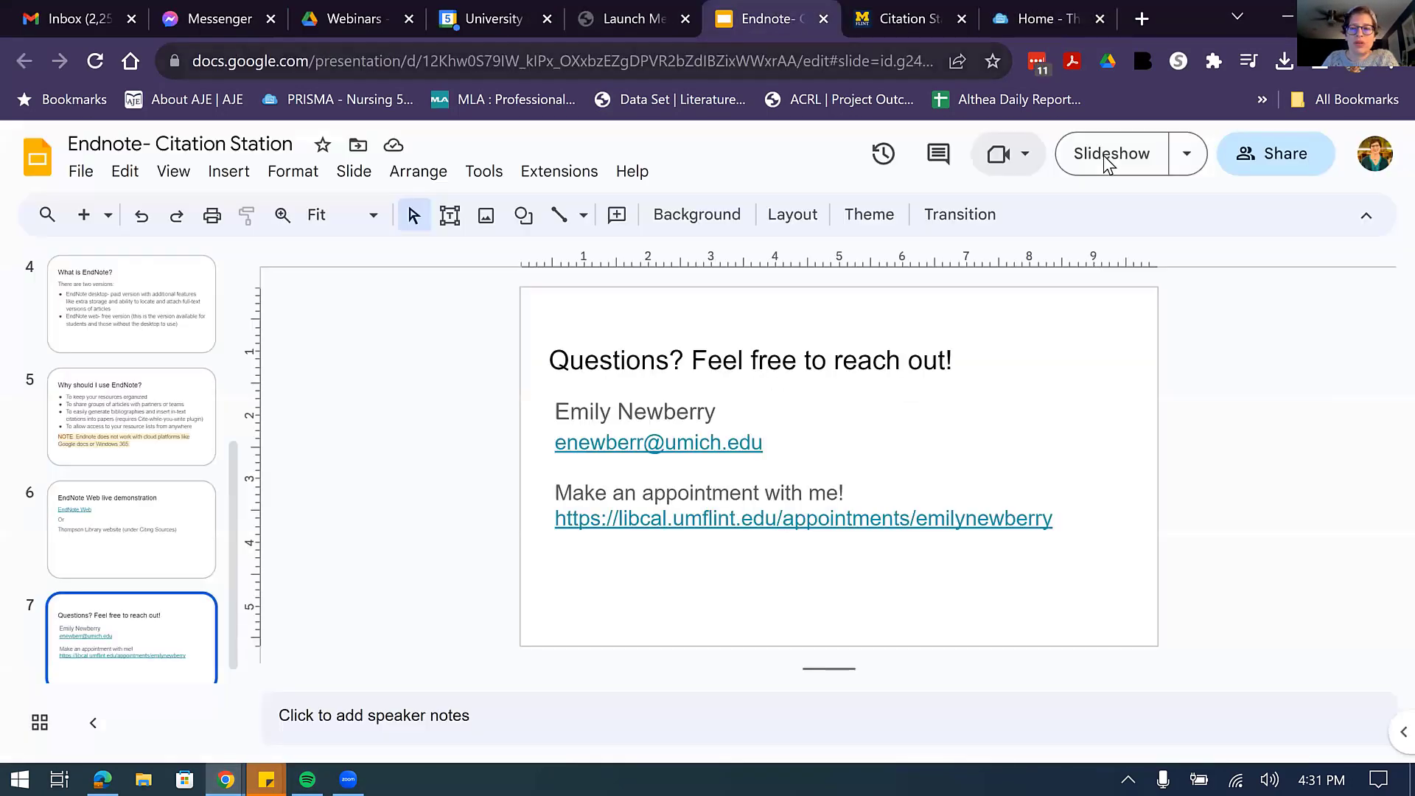
key(ctrl+F5)
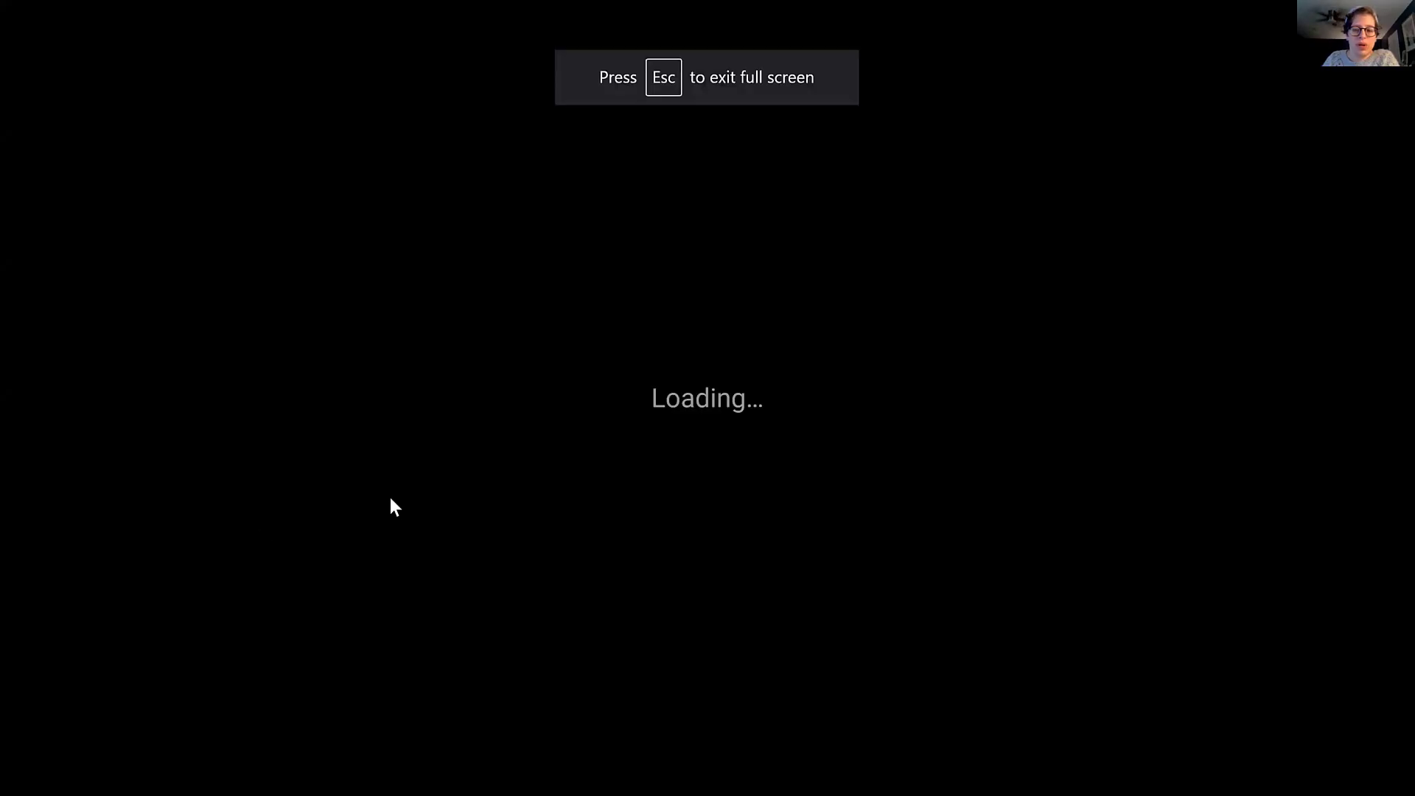
key(Left)
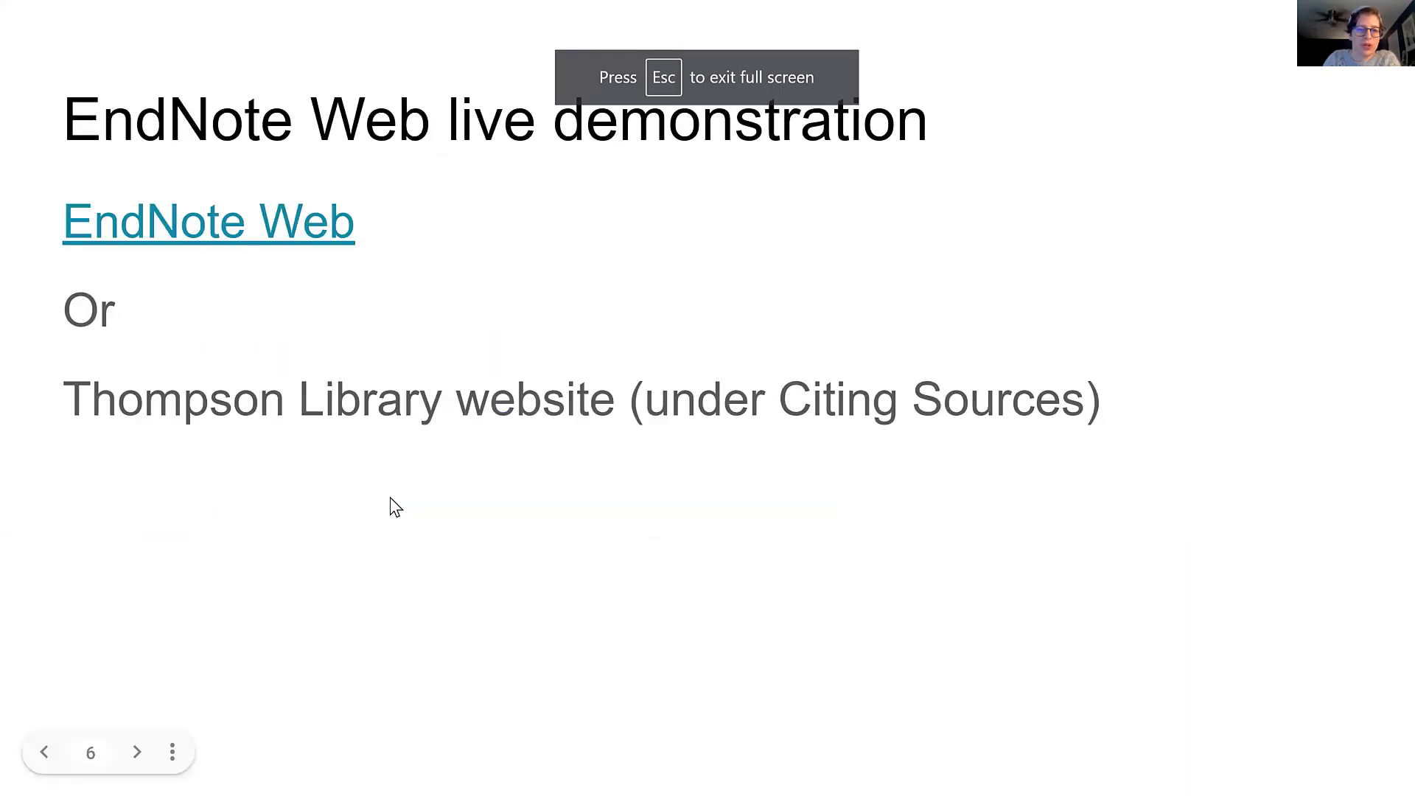
key(Right)
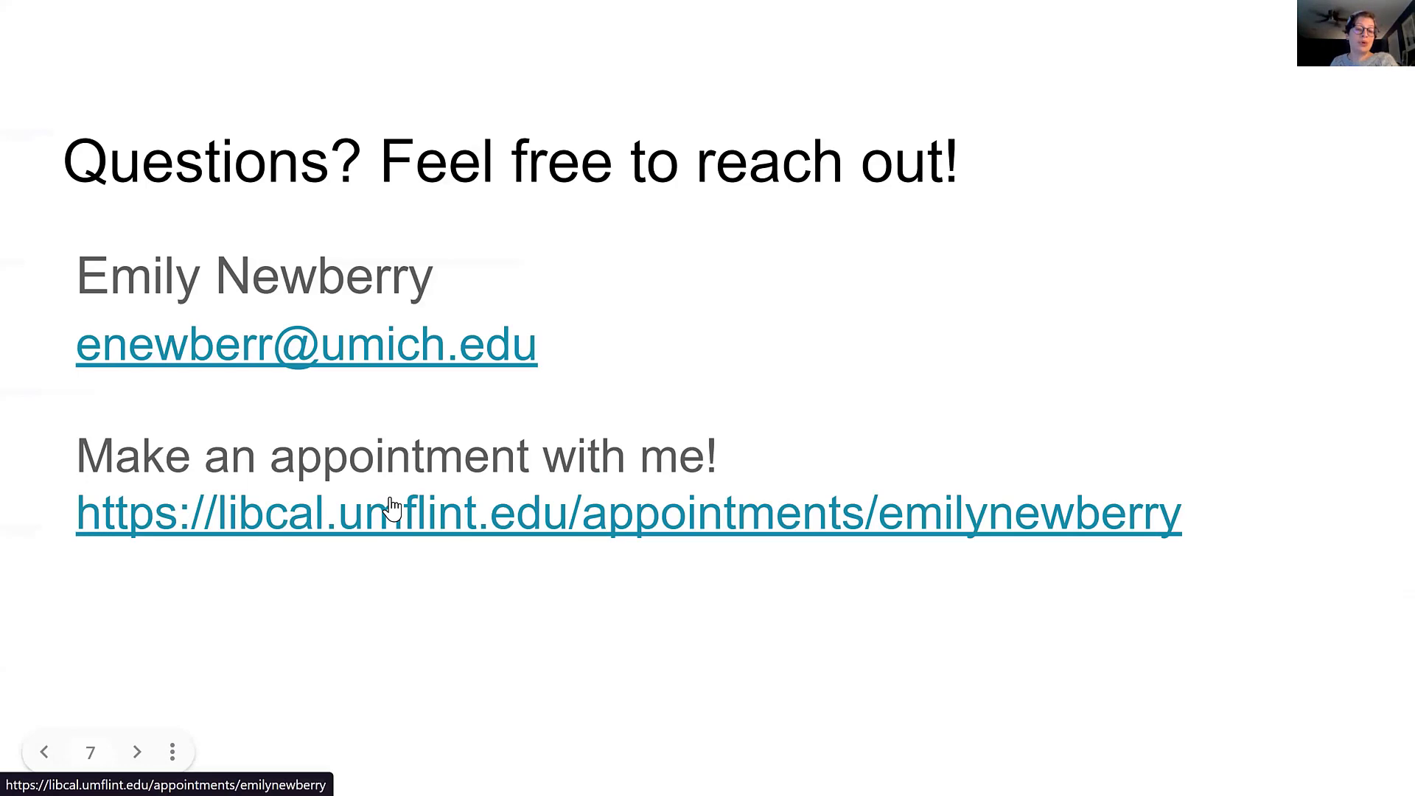